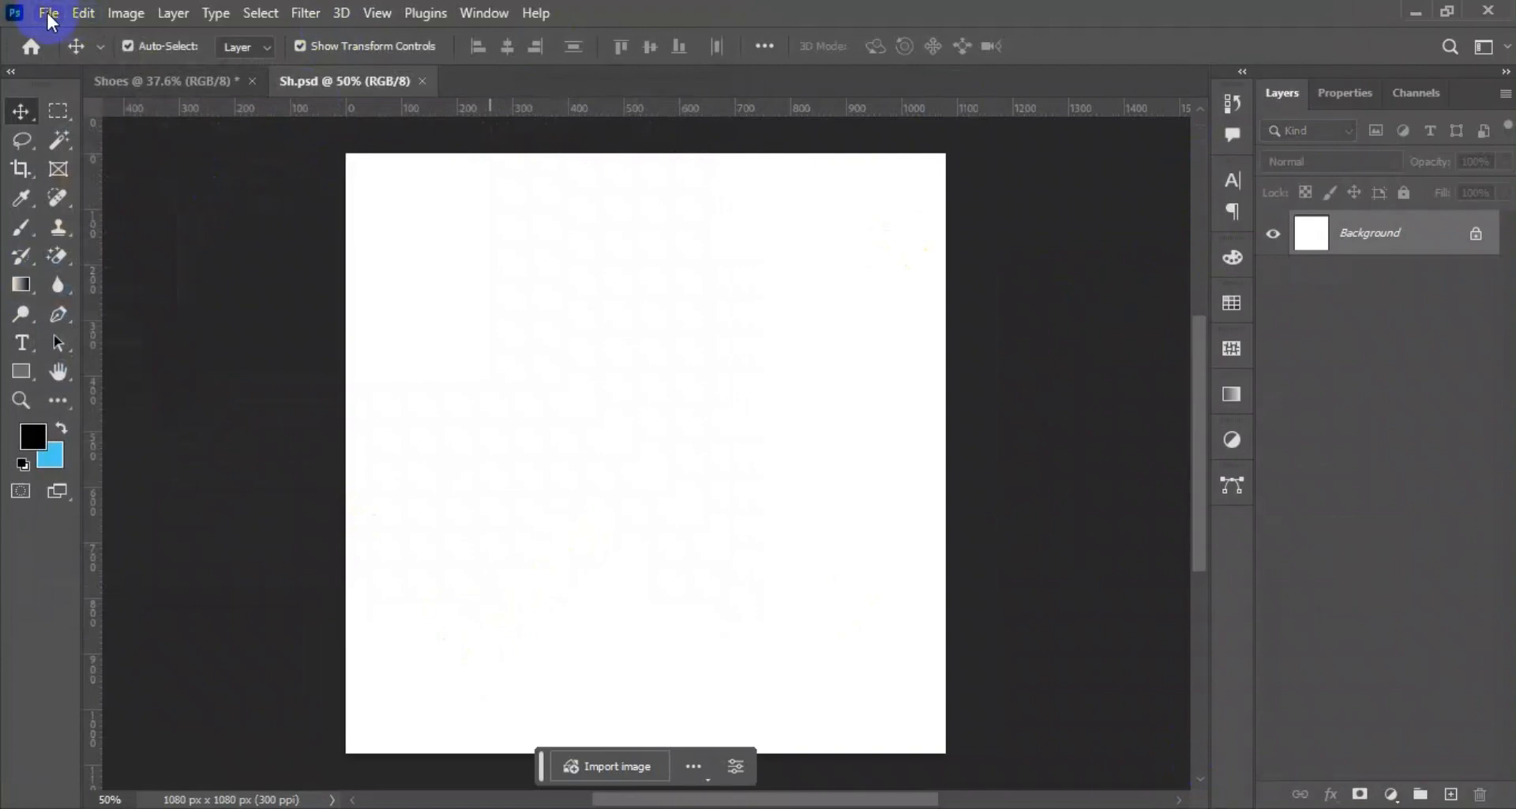
Create a 1080 × 1080 px rectangle and position it to cover the whole canvas.
click(14, 373)
click(704, 372)
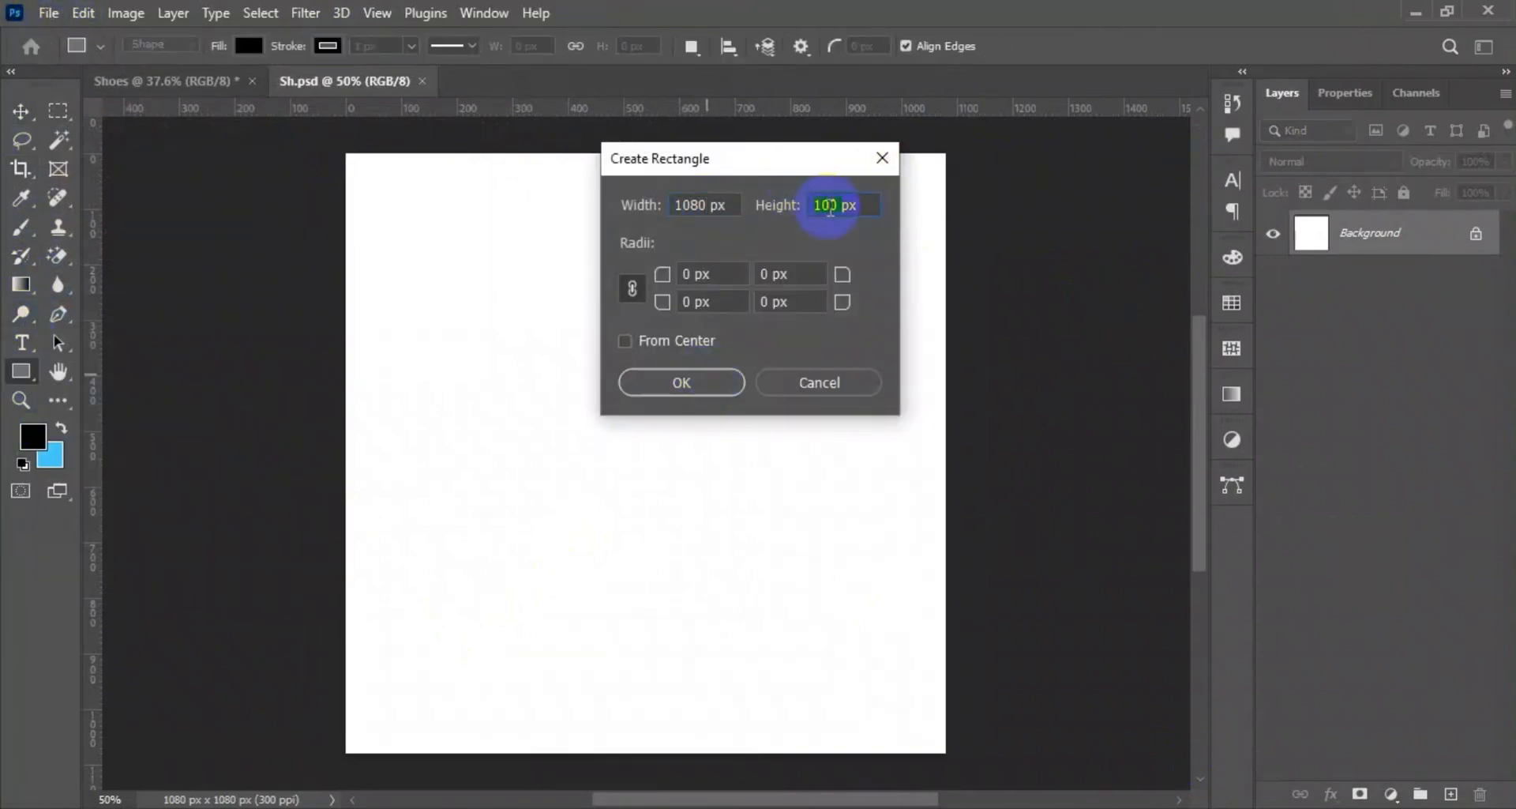
click(682, 383)
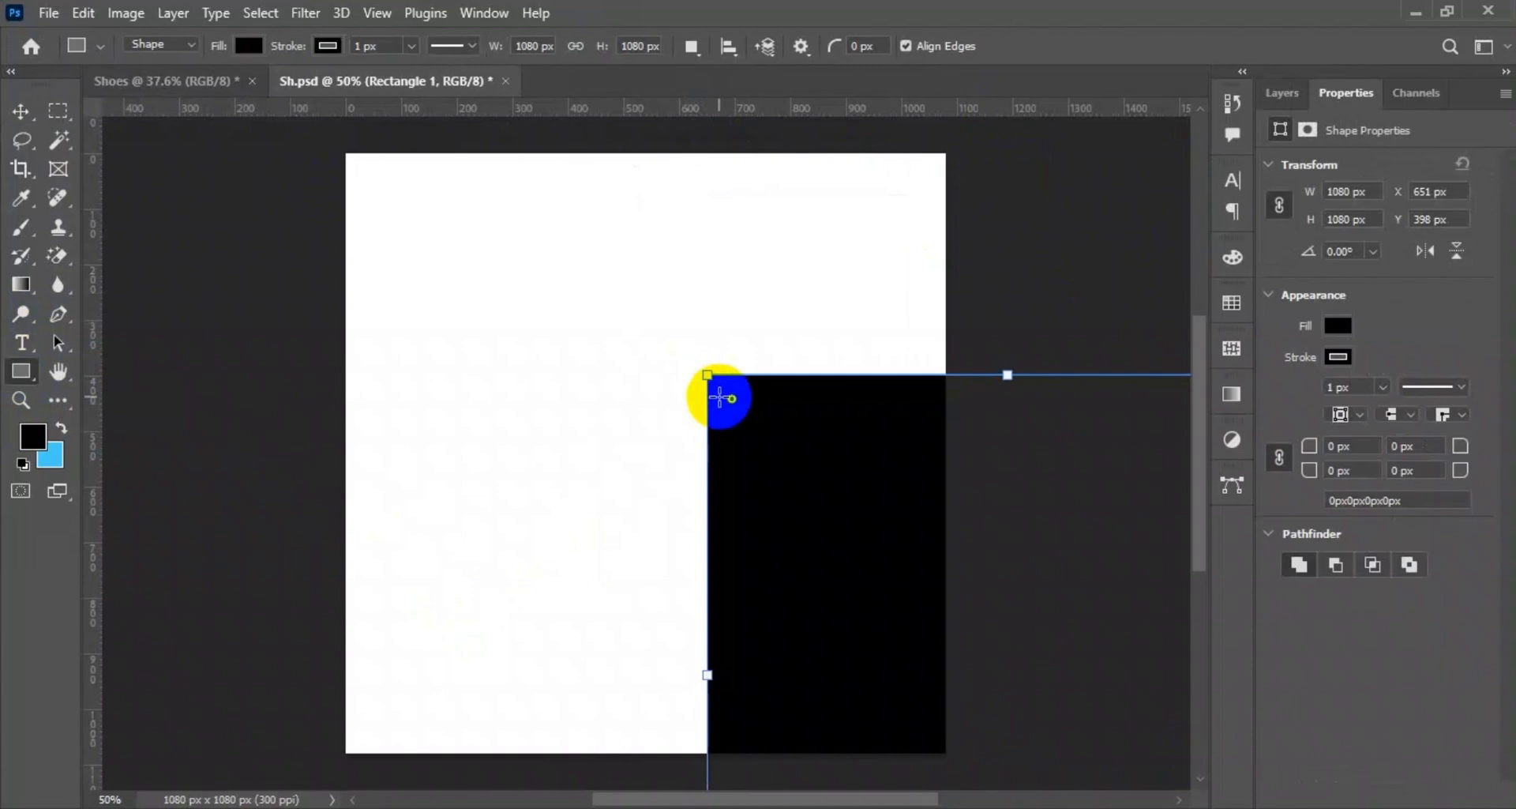
click(16, 120)
mouse_move(785, 576)
mouse_down()
mouse_move(464, 372)
mouse_move(437, 338)
mouse_up()
Remove the square's stroke and fill it with white.
click(1336, 357)
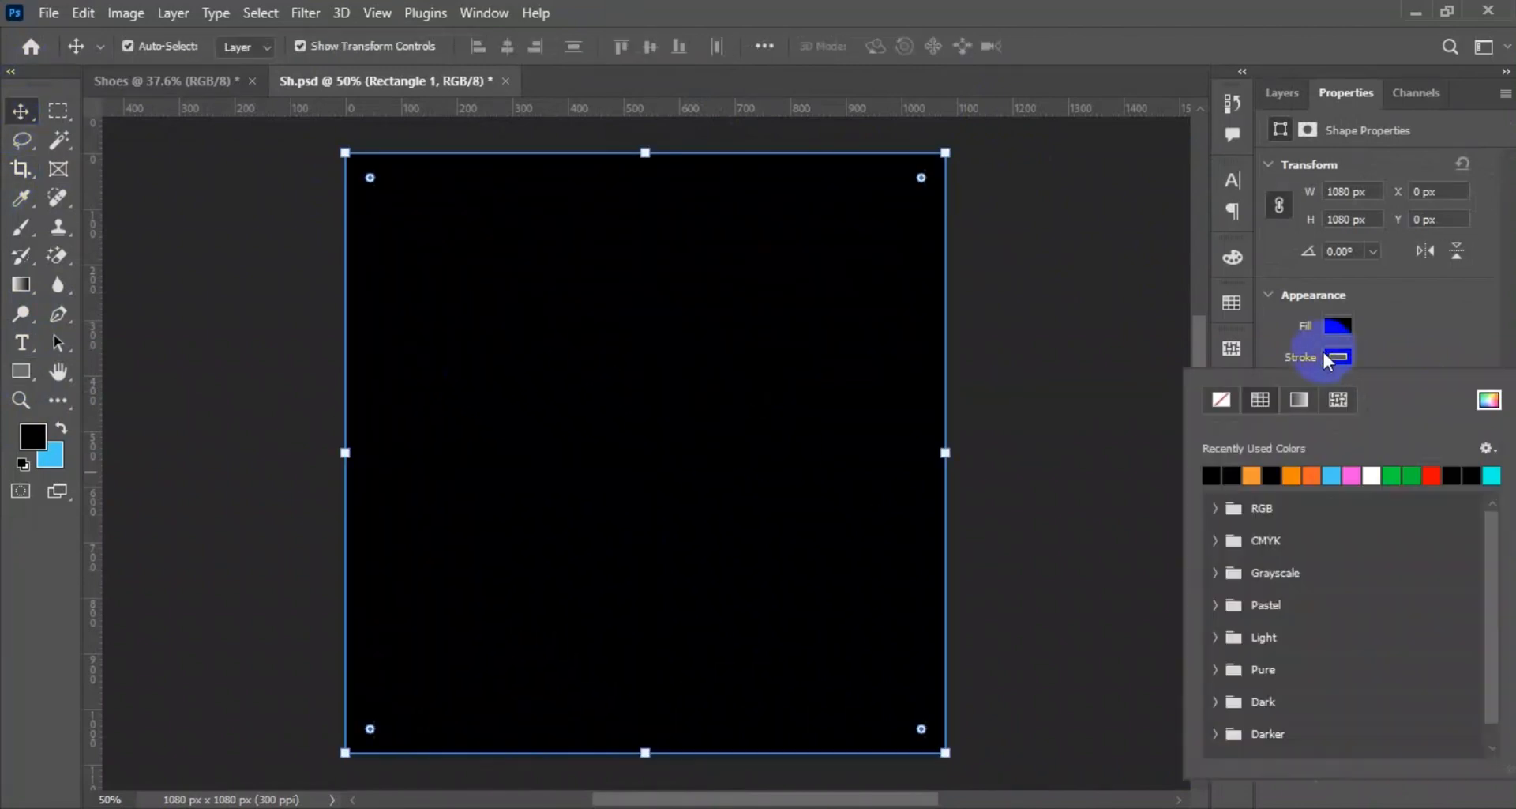
click(1340, 324)
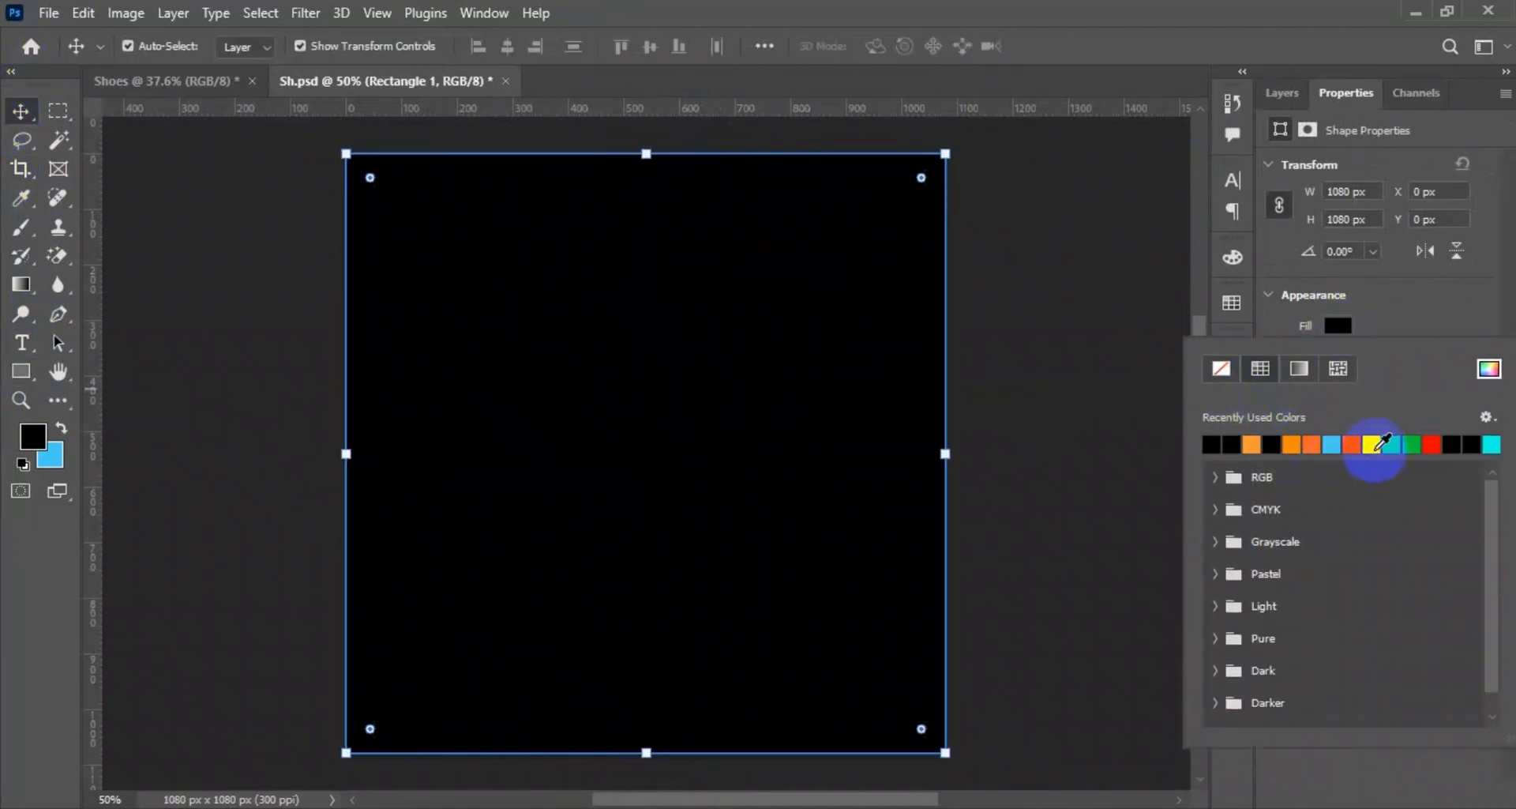
click(1370, 444)
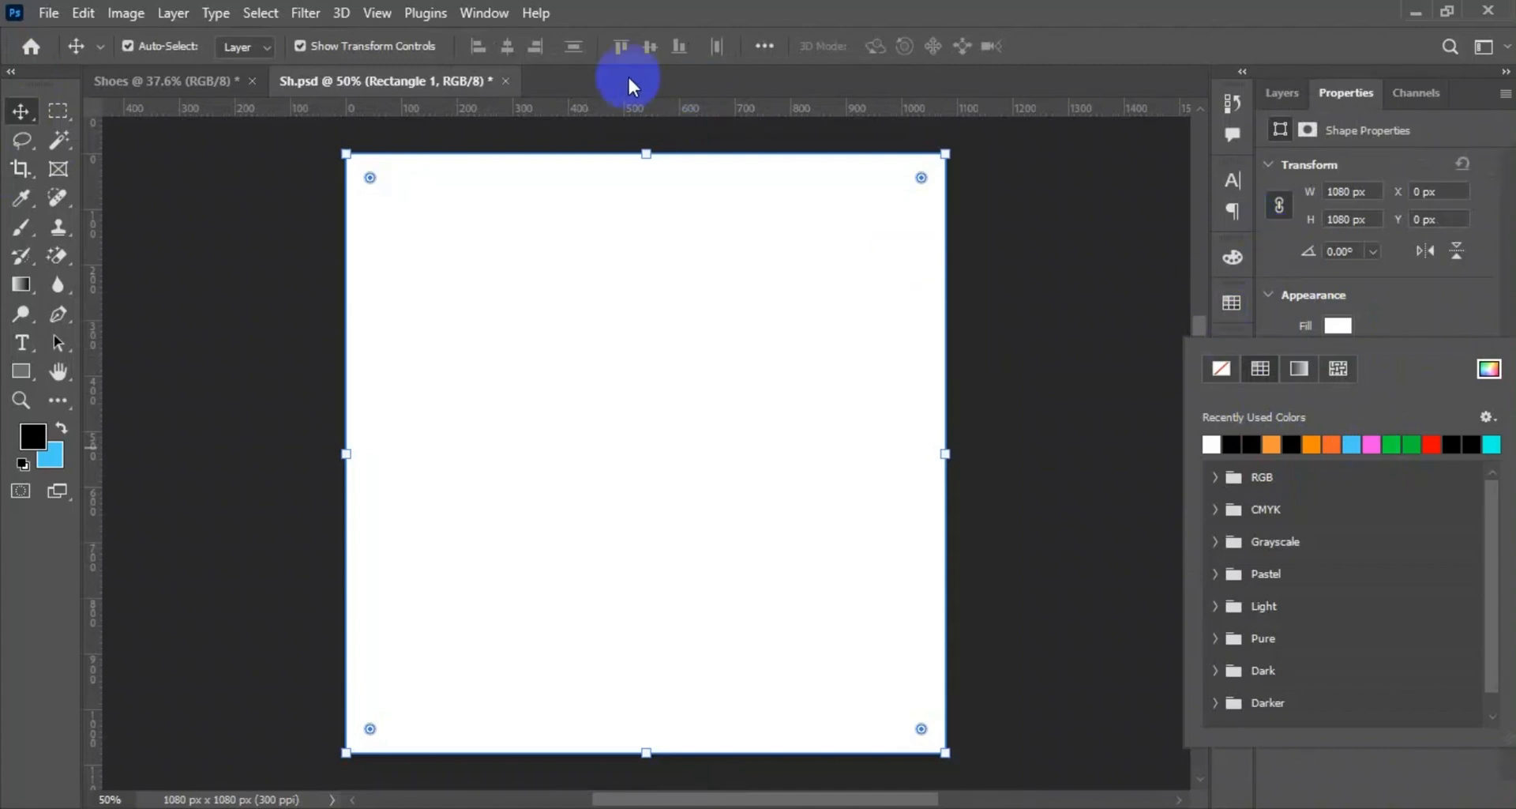
click(1130, 213)
click(820, 532)
click(191, 282)
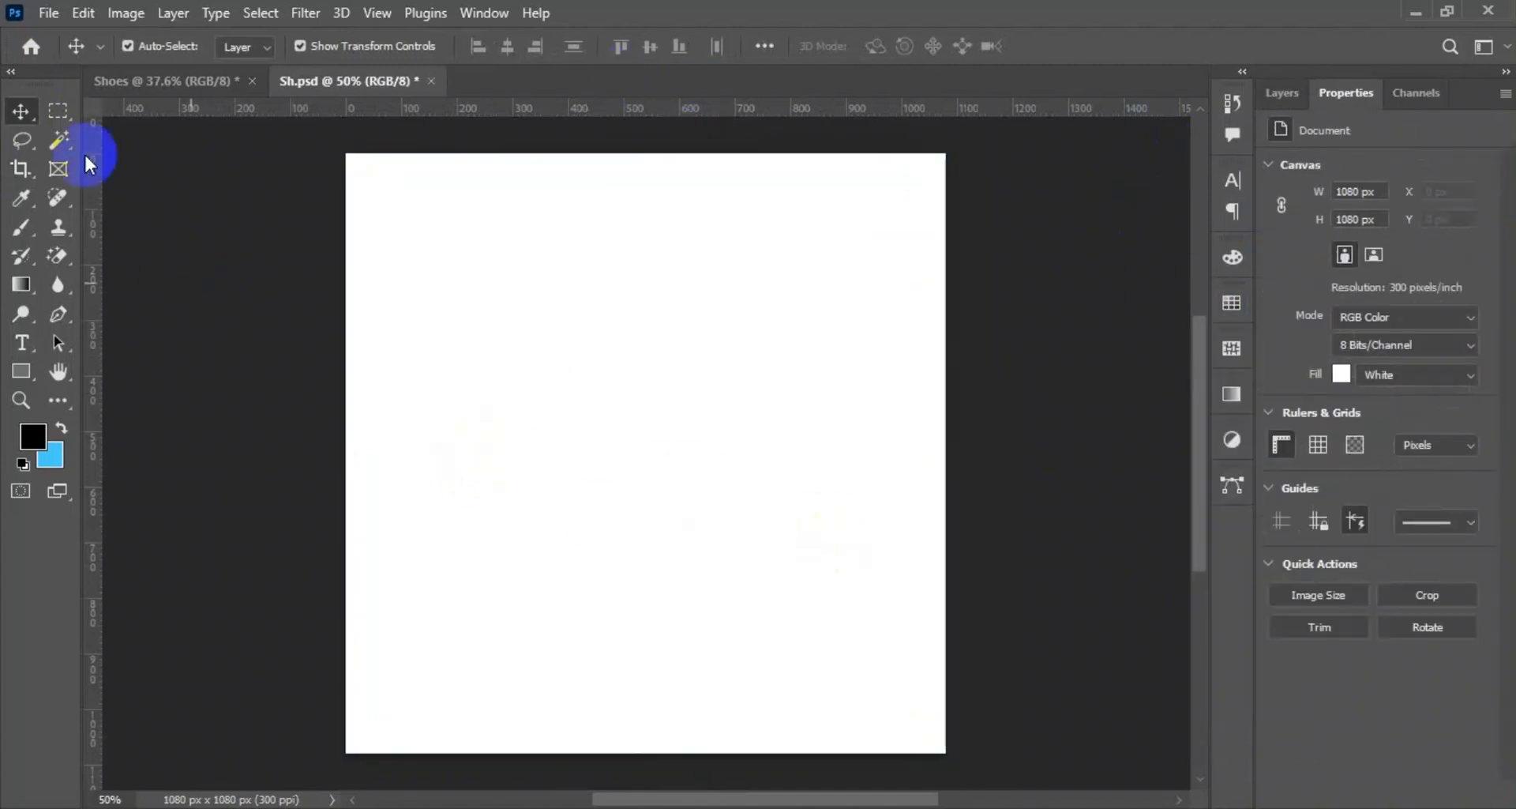
click(1281, 93)
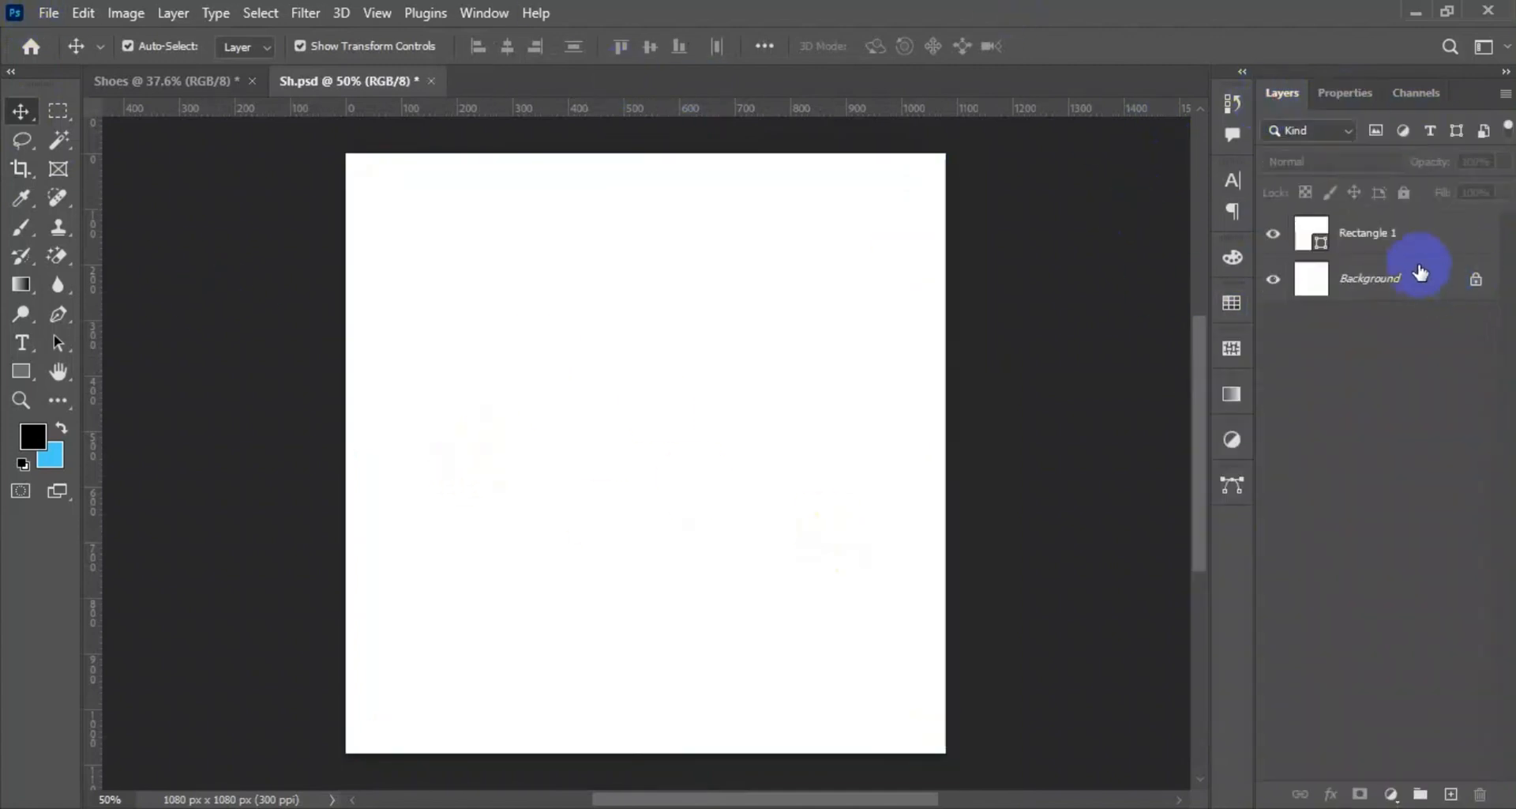
Draw a tall, narrow rectangle about 207 × 1144 px over the left-centre of the canvas, extending past its upper and lower edges.
click(57, 13)
click(355, 176)
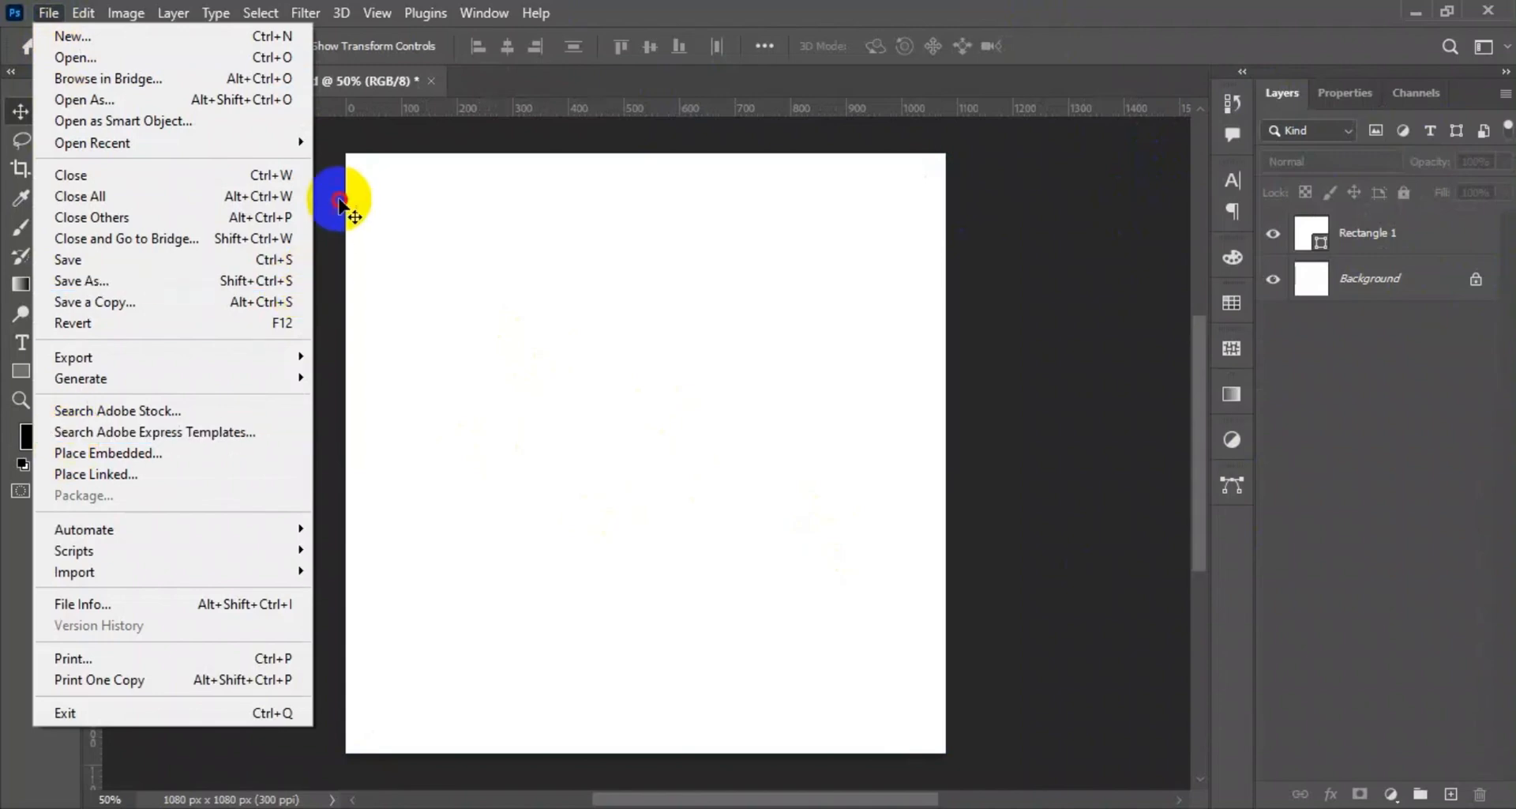
click(724, 340)
click(20, 371)
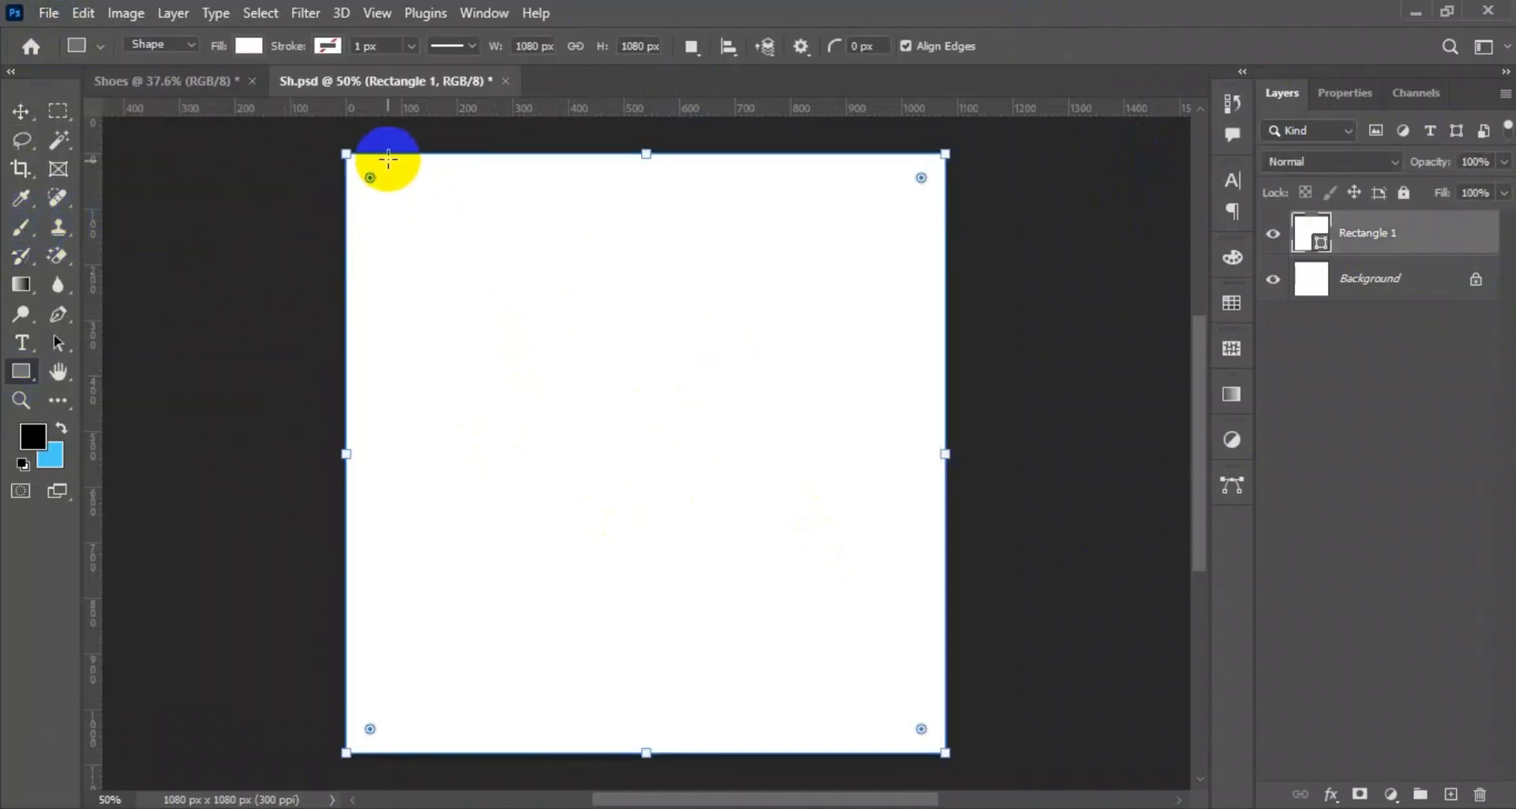
drag(524, 143, 640, 769)
click(19, 115)
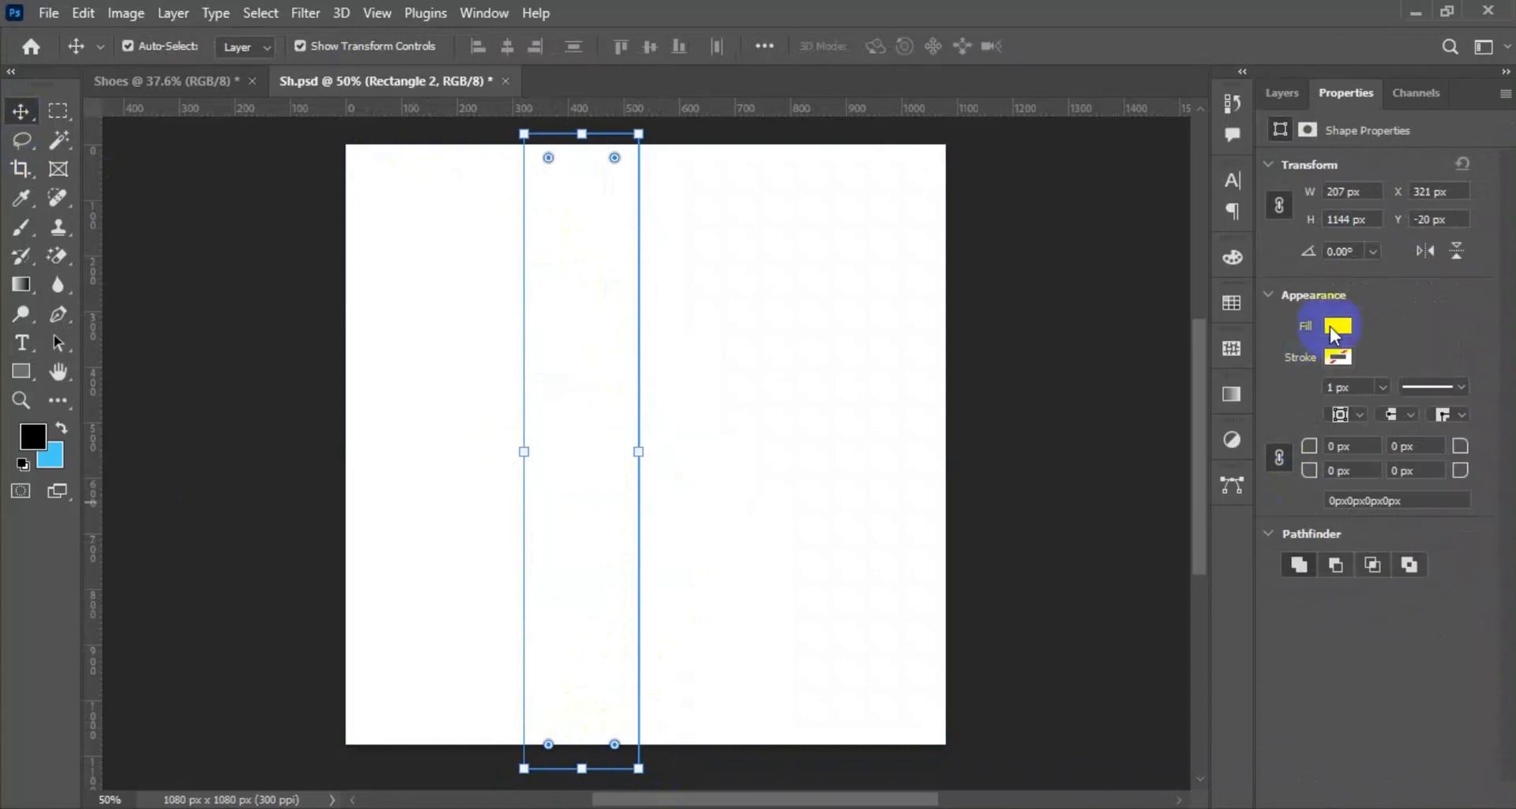
Change the narrow rectangle's fill to light grey using the colour picker.
click(1336, 326)
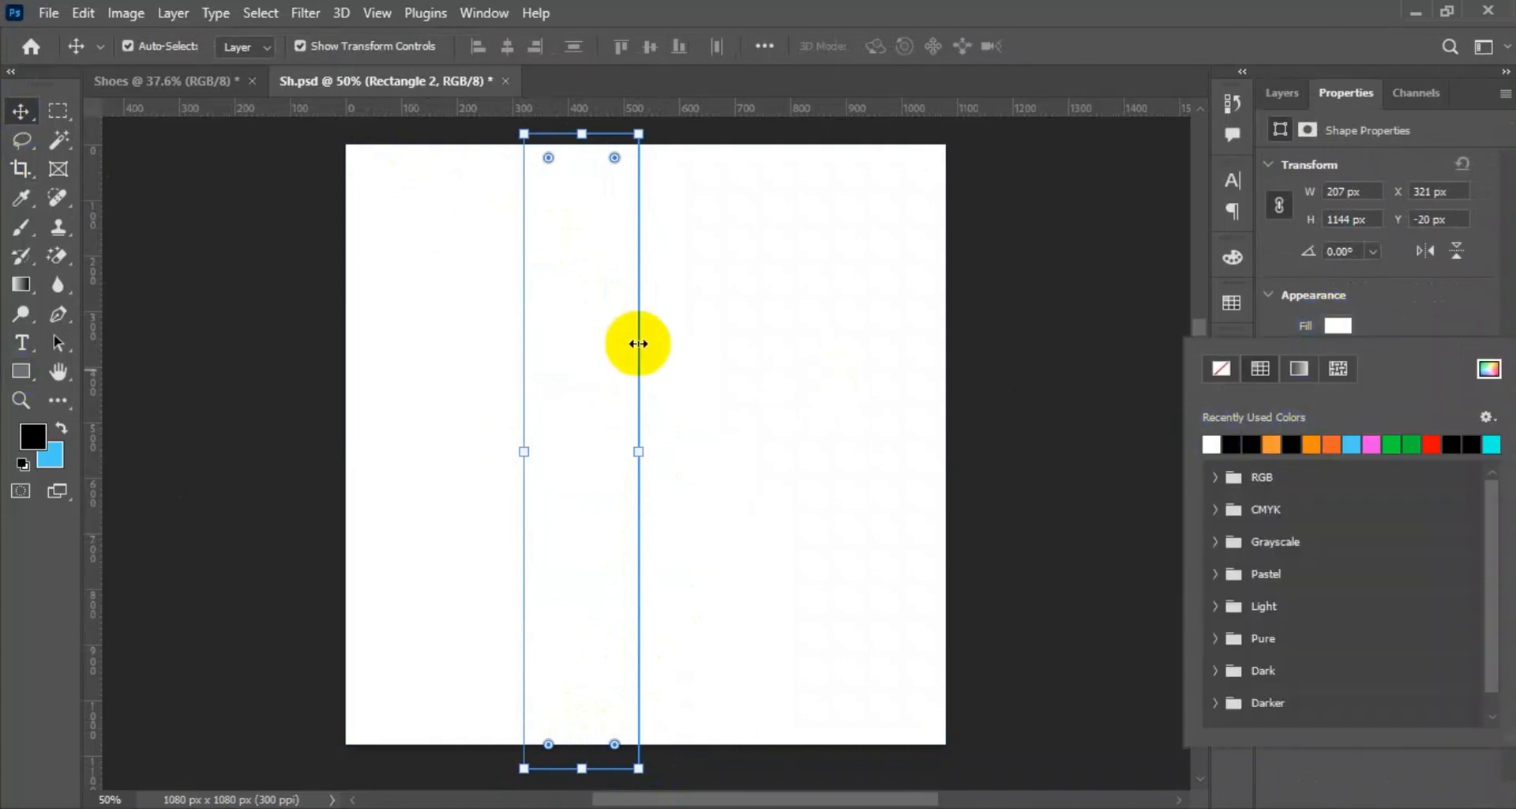
click(639, 344)
click(1337, 325)
click(1490, 368)
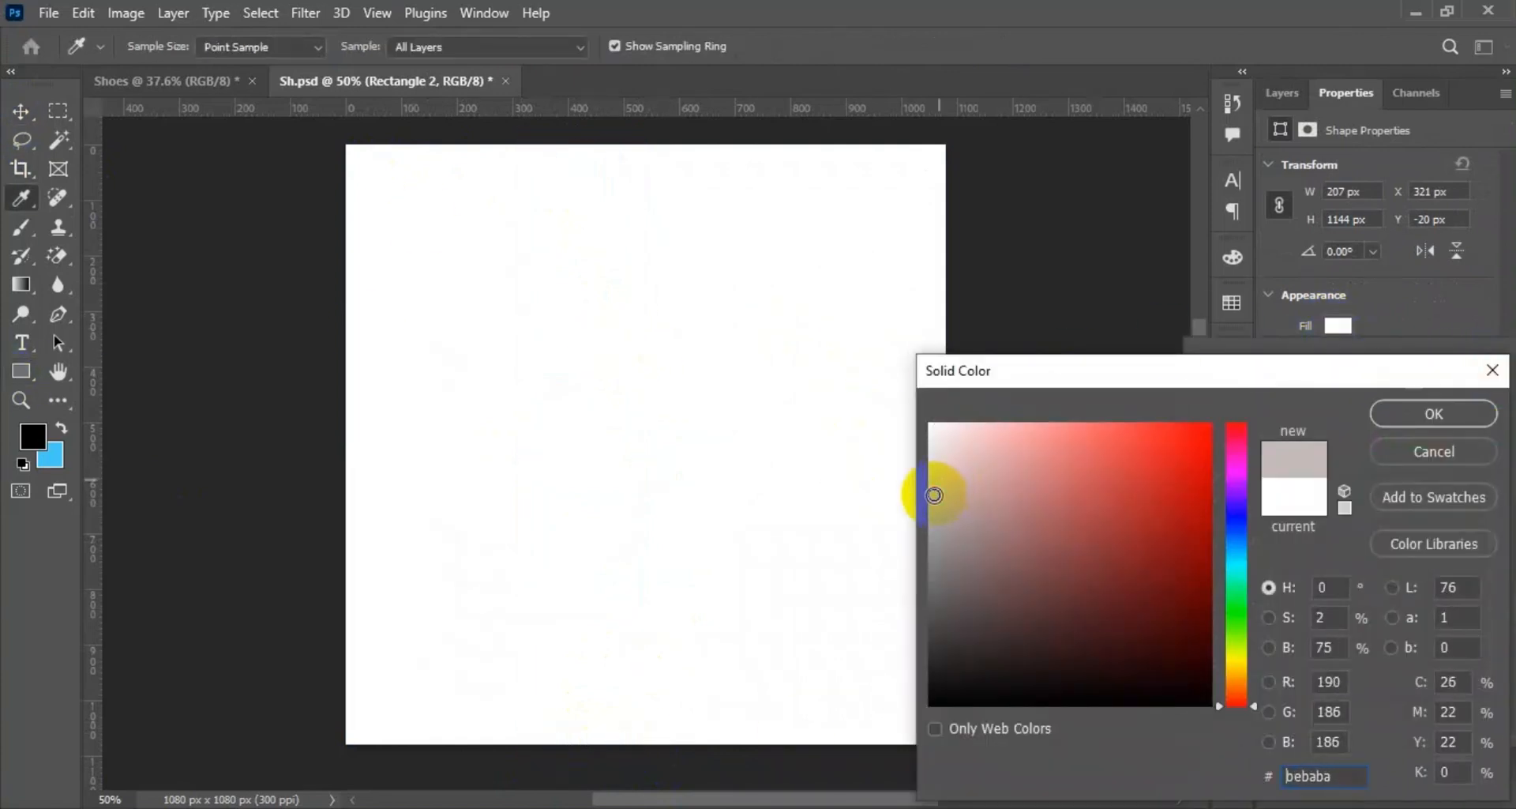
click(1412, 410)
Rotate the grey stripe to about -36.6° and enlarge it so it runs diagonally beyond the canvas corners.
click(718, 697)
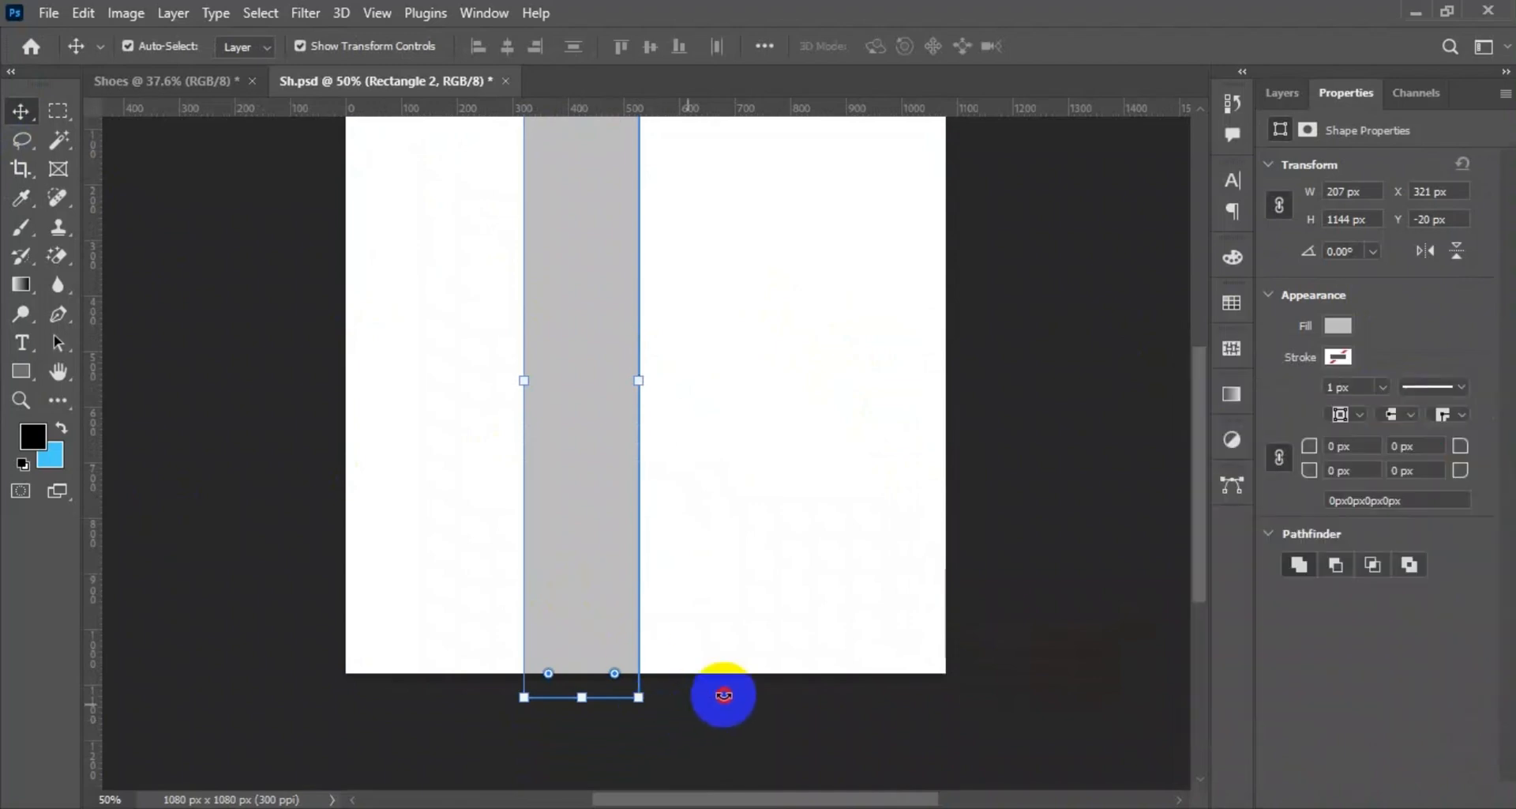
drag(718, 697, 890, 626)
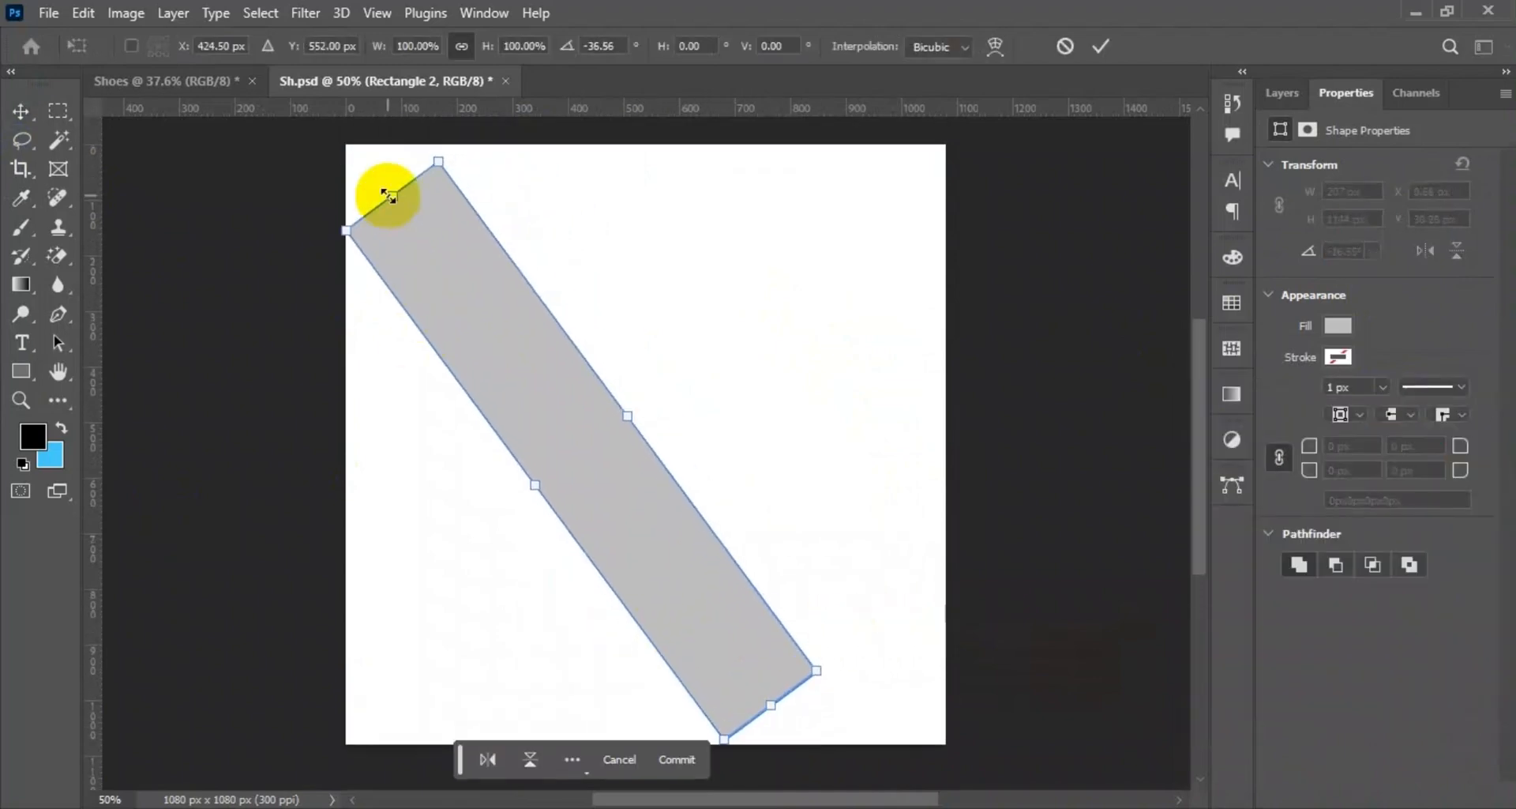
drag(389, 193, 324, 148)
drag(715, 629, 748, 573)
drag(804, 632, 1140, 775)
scroll(1001, 708, down, 5)
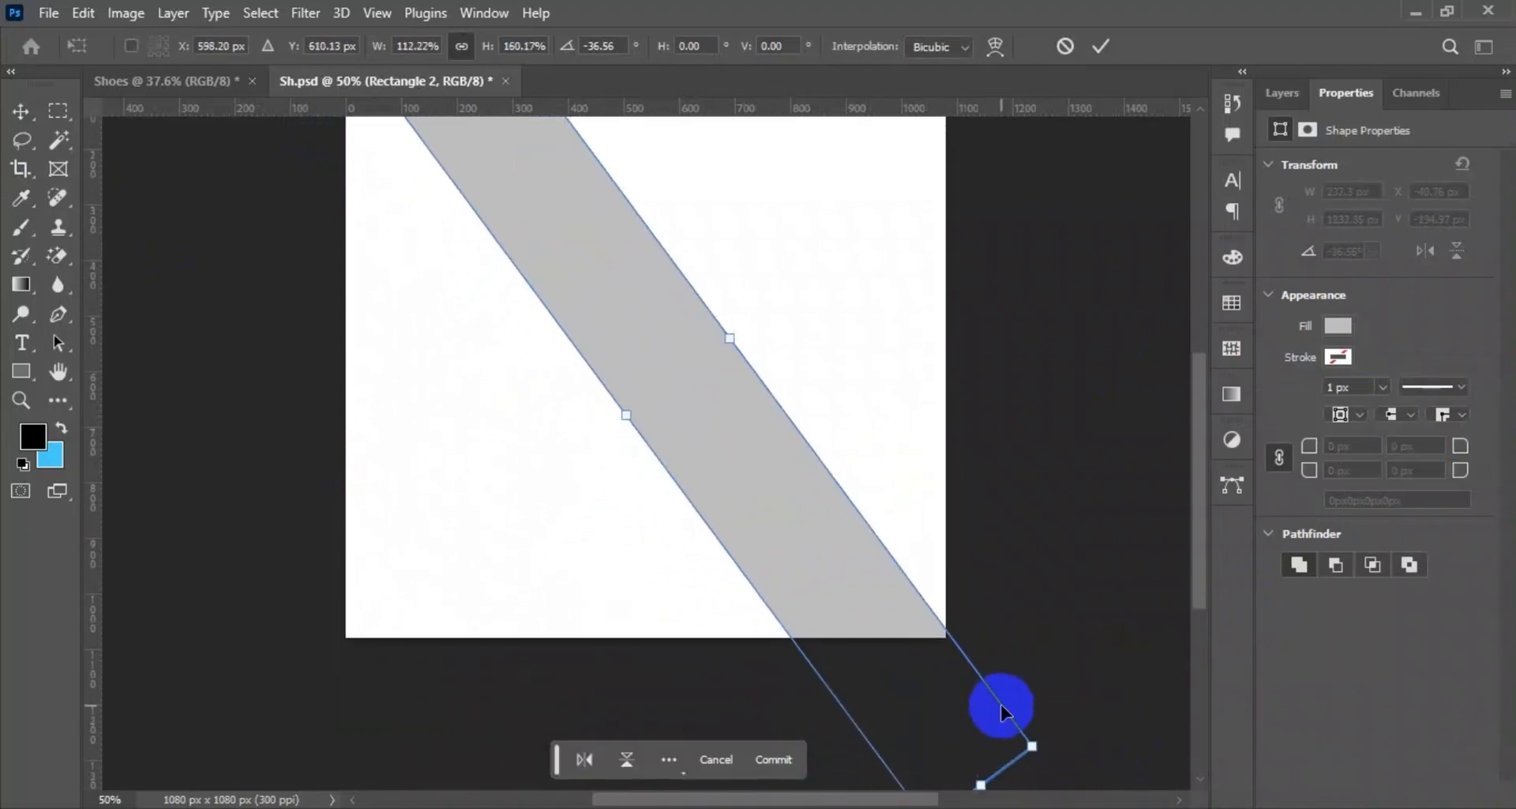
Refine the stripe's rotation to -35.80° and narrow it to about 247 px so its edges meet the canvas corners.
drag(1053, 680, 1051, 689)
scroll(1036, 690, up, 7)
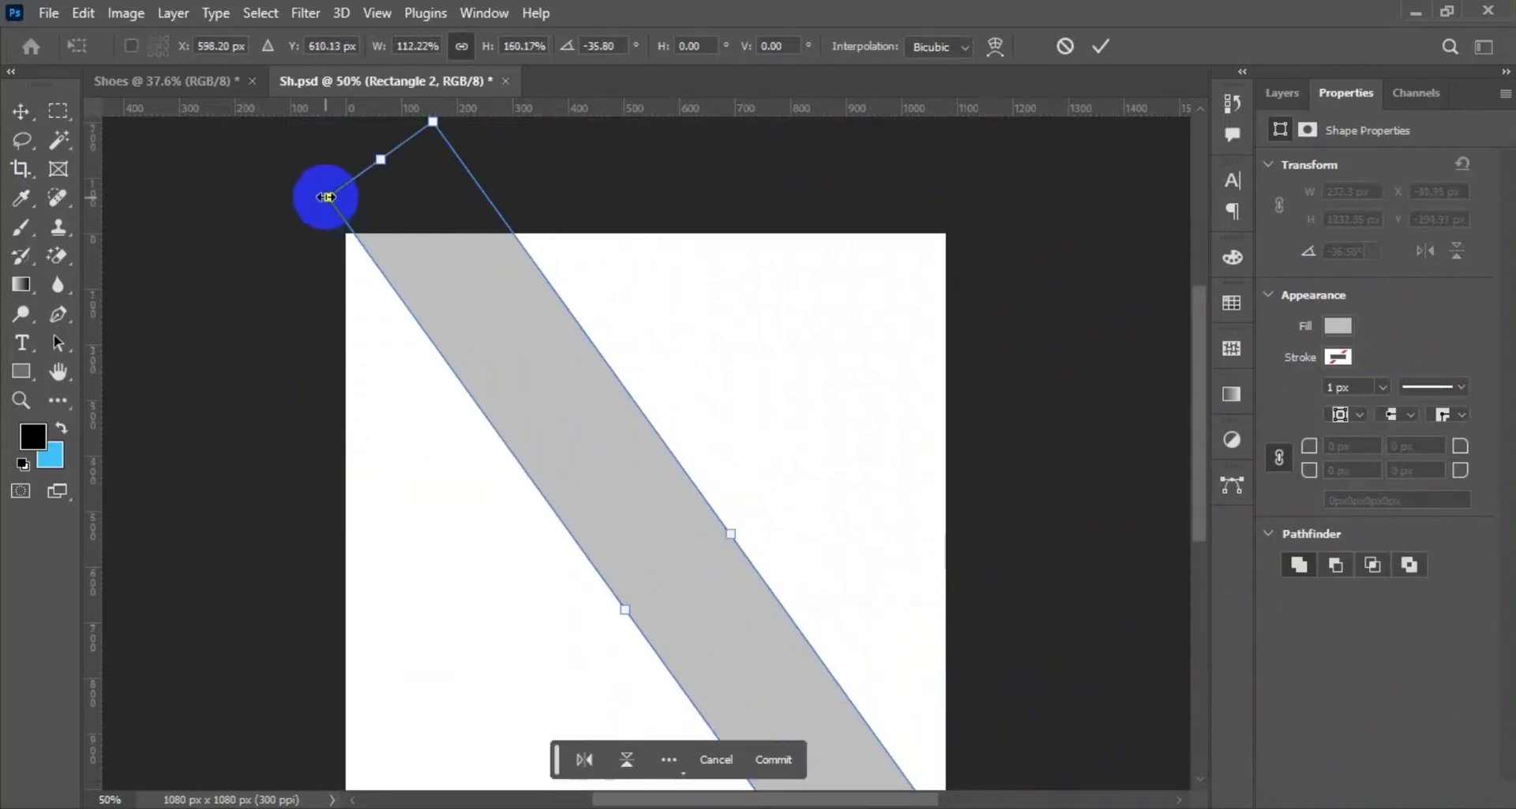
scroll(327, 225, down, 3)
scroll(620, 514, up, 1)
scroll(620, 520, up, 2)
drag(619, 613, 629, 609)
scroll(629, 609, down, 2)
scroll(613, 575, up, 2)
click(1098, 49)
click(1104, 514)
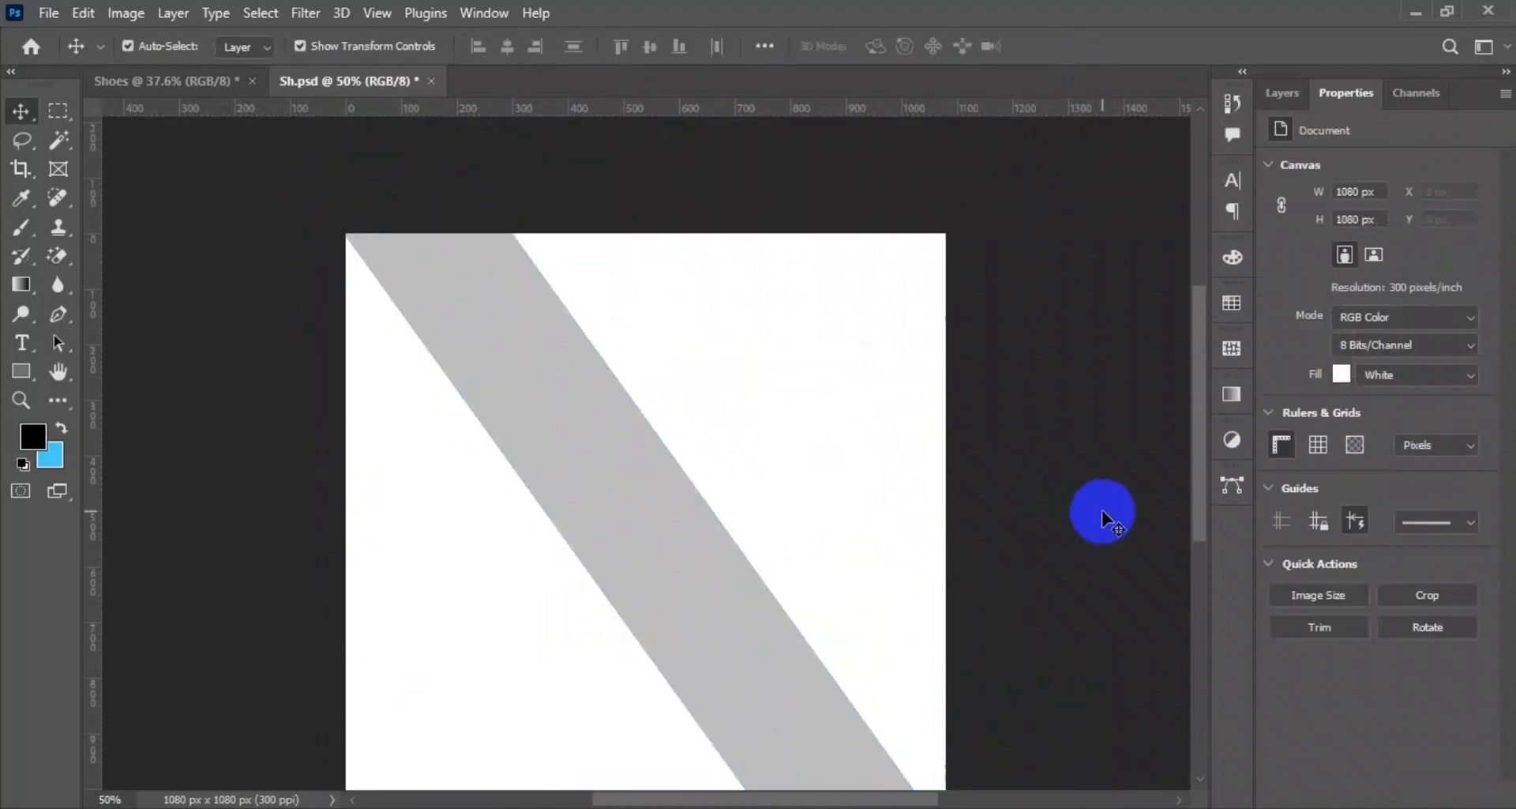
Scale the diagonal stripe slightly to 99.70% width and 99.97% height to fit the canvas corner.
scroll(705, 483, down, 2)
click(705, 483)
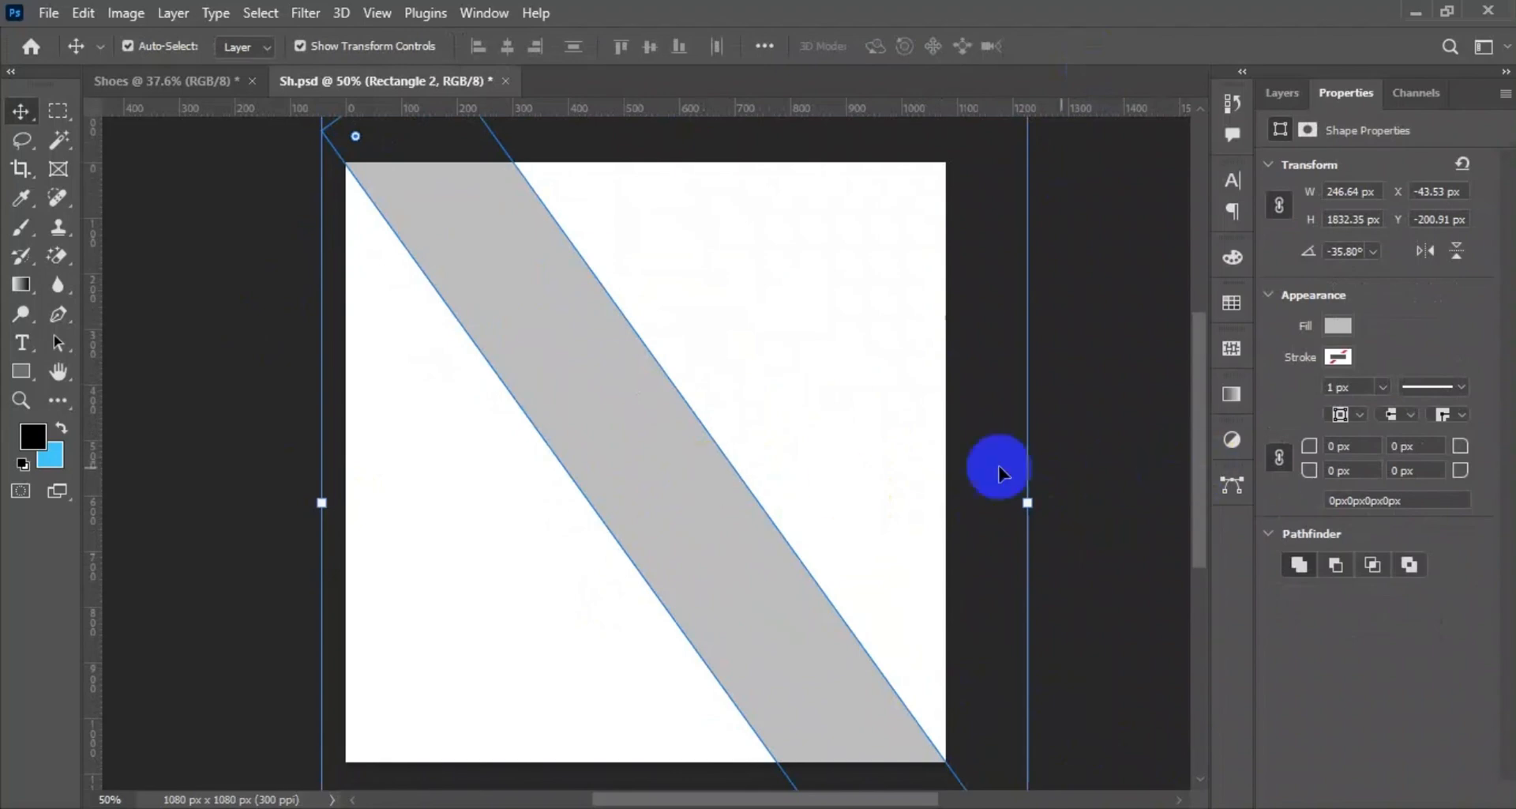
scroll(630, 278, up, 7)
scroll(714, 406, up, 1)
drag(713, 406, 1169, 664)
scroll(554, 386, down, 1)
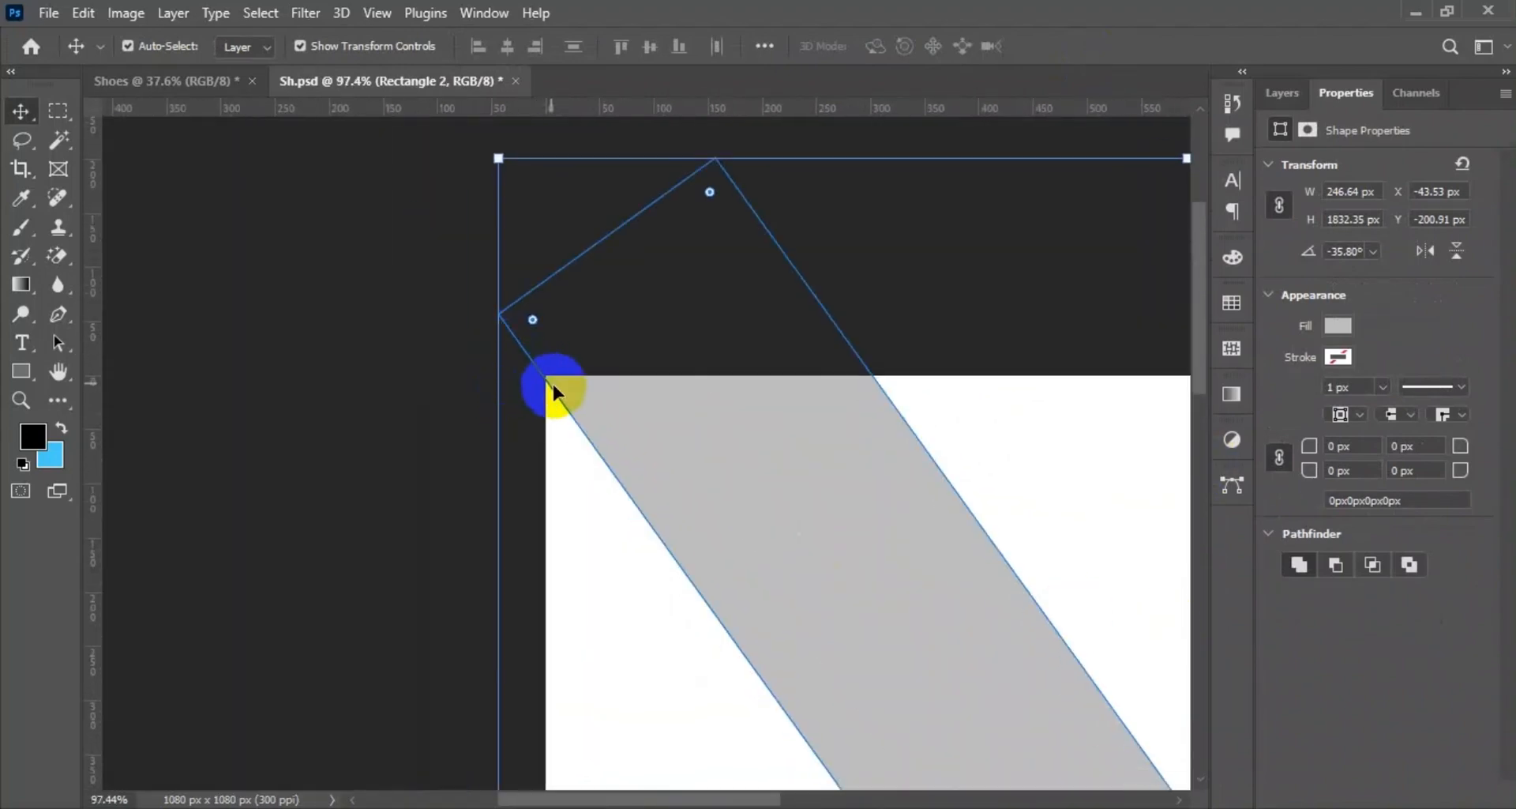
scroll(801, 736, down, 1)
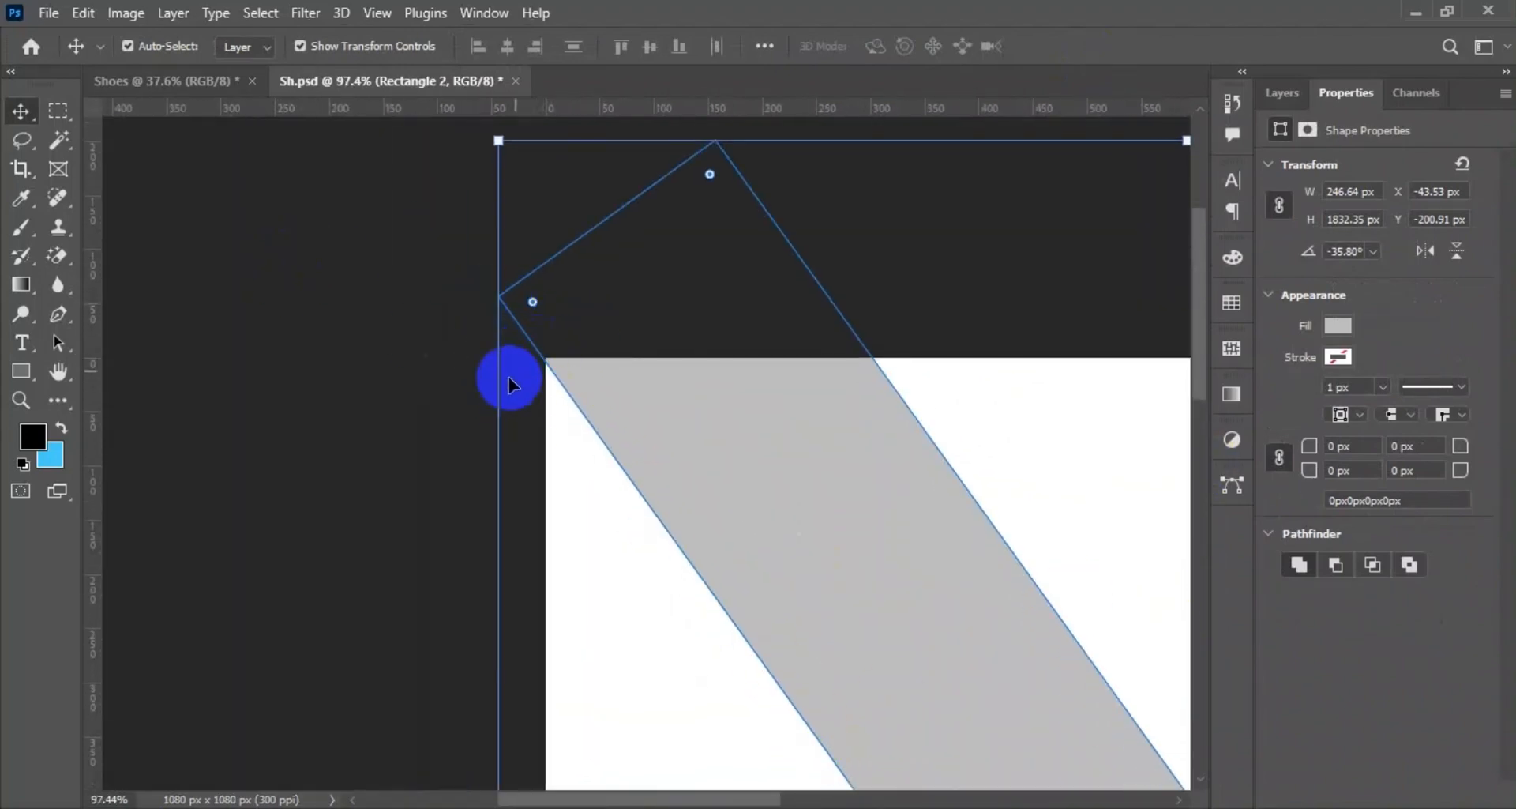
drag(498, 474, 503, 473)
scroll(736, 336, down, 3)
scroll(781, 395, down, 5)
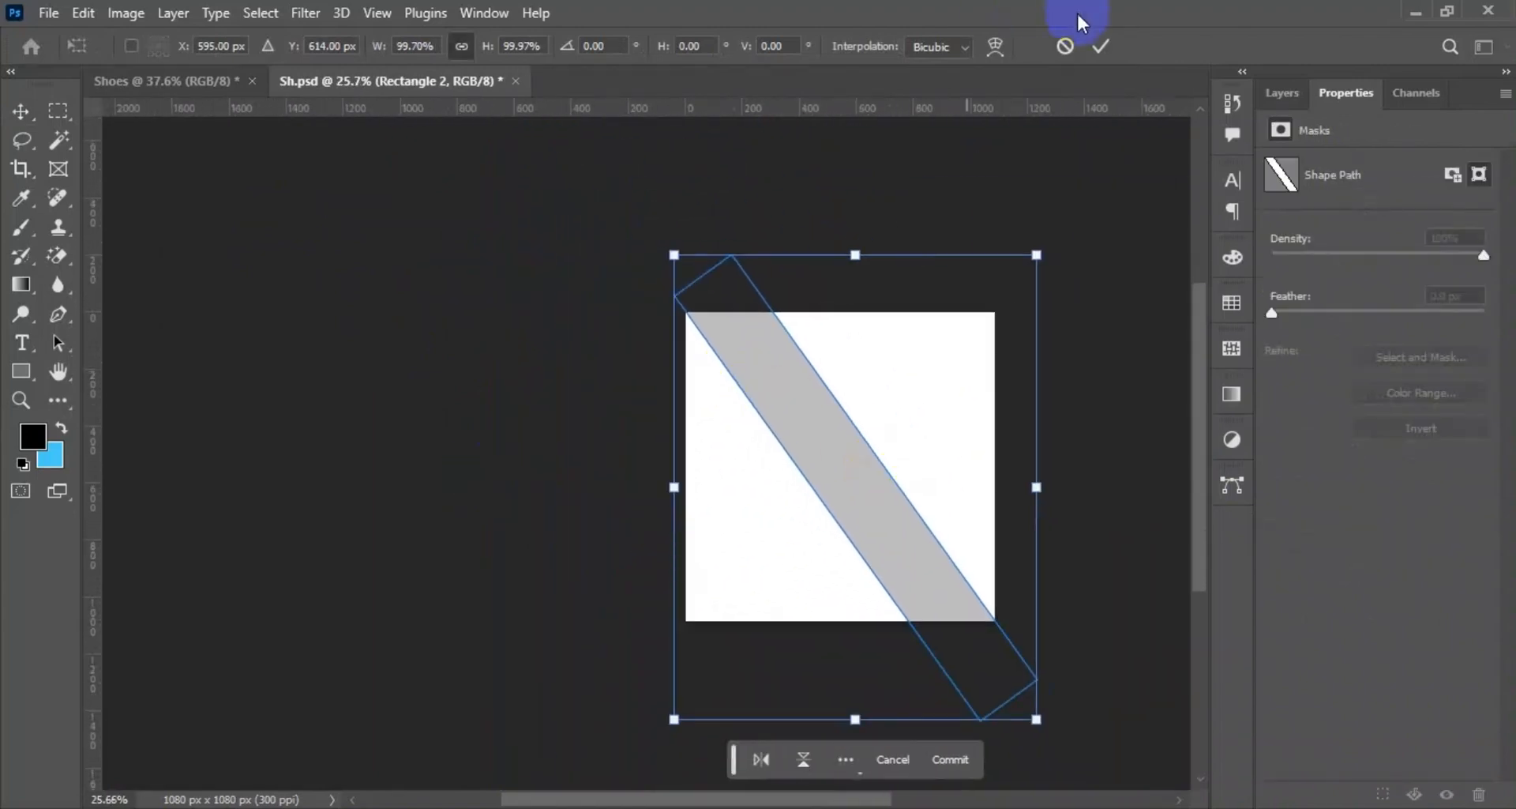
click(1101, 46)
click(1051, 200)
click(52, 15)
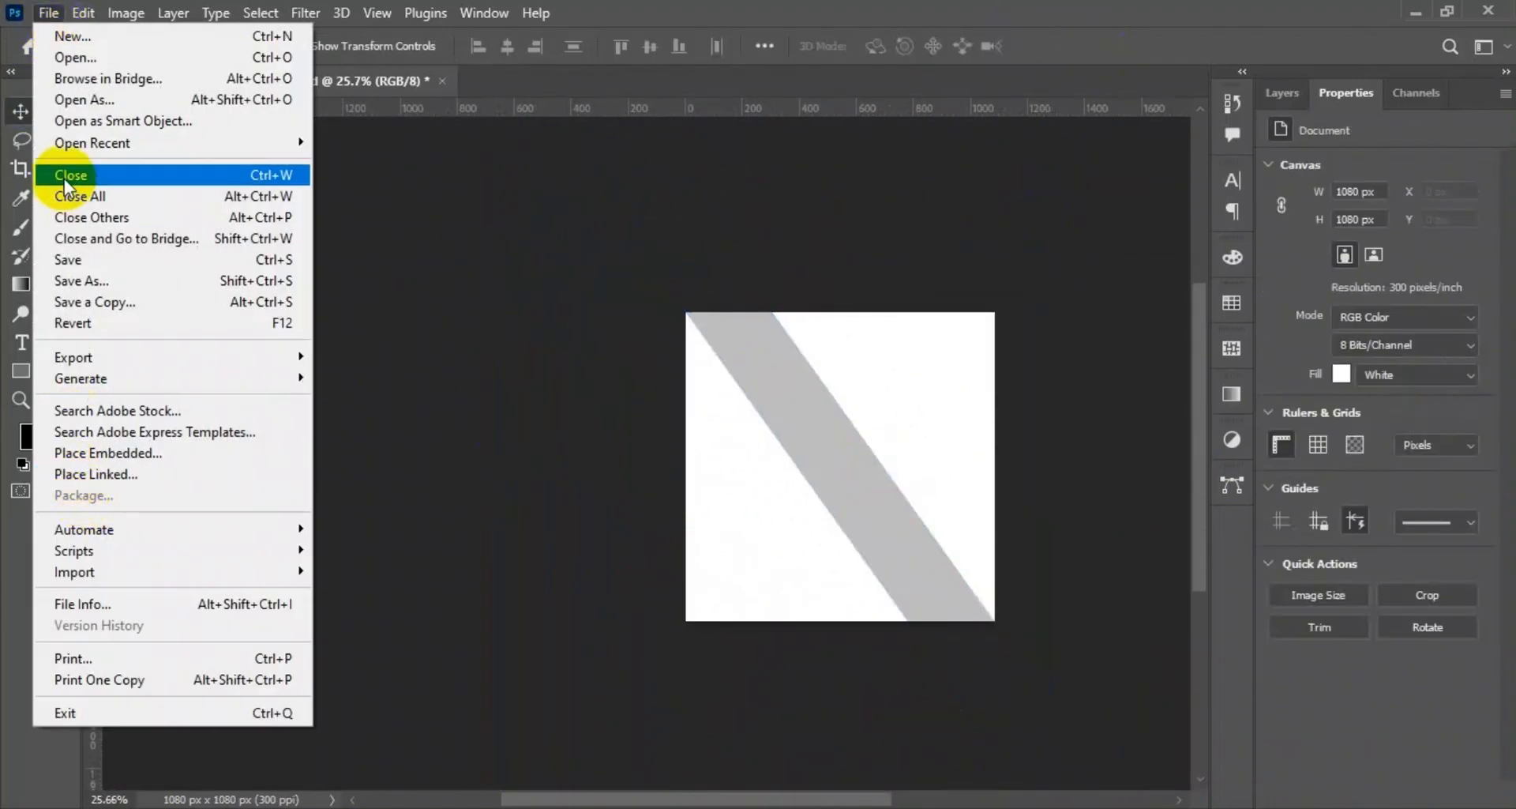
click(83, 453)
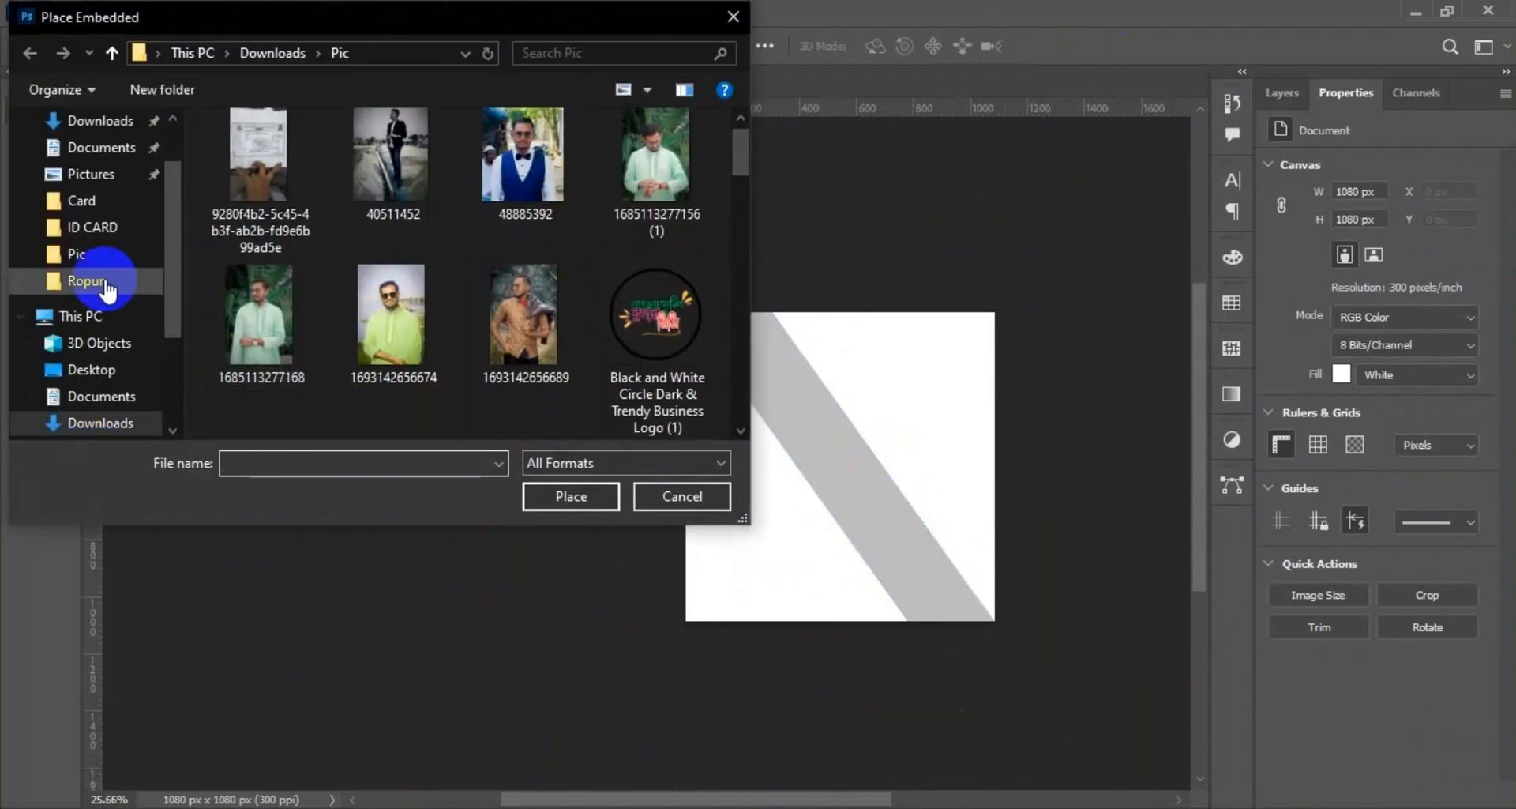
click(91, 120)
scroll(311, 284, down, 3)
scroll(474, 253, up, 5)
click(572, 223)
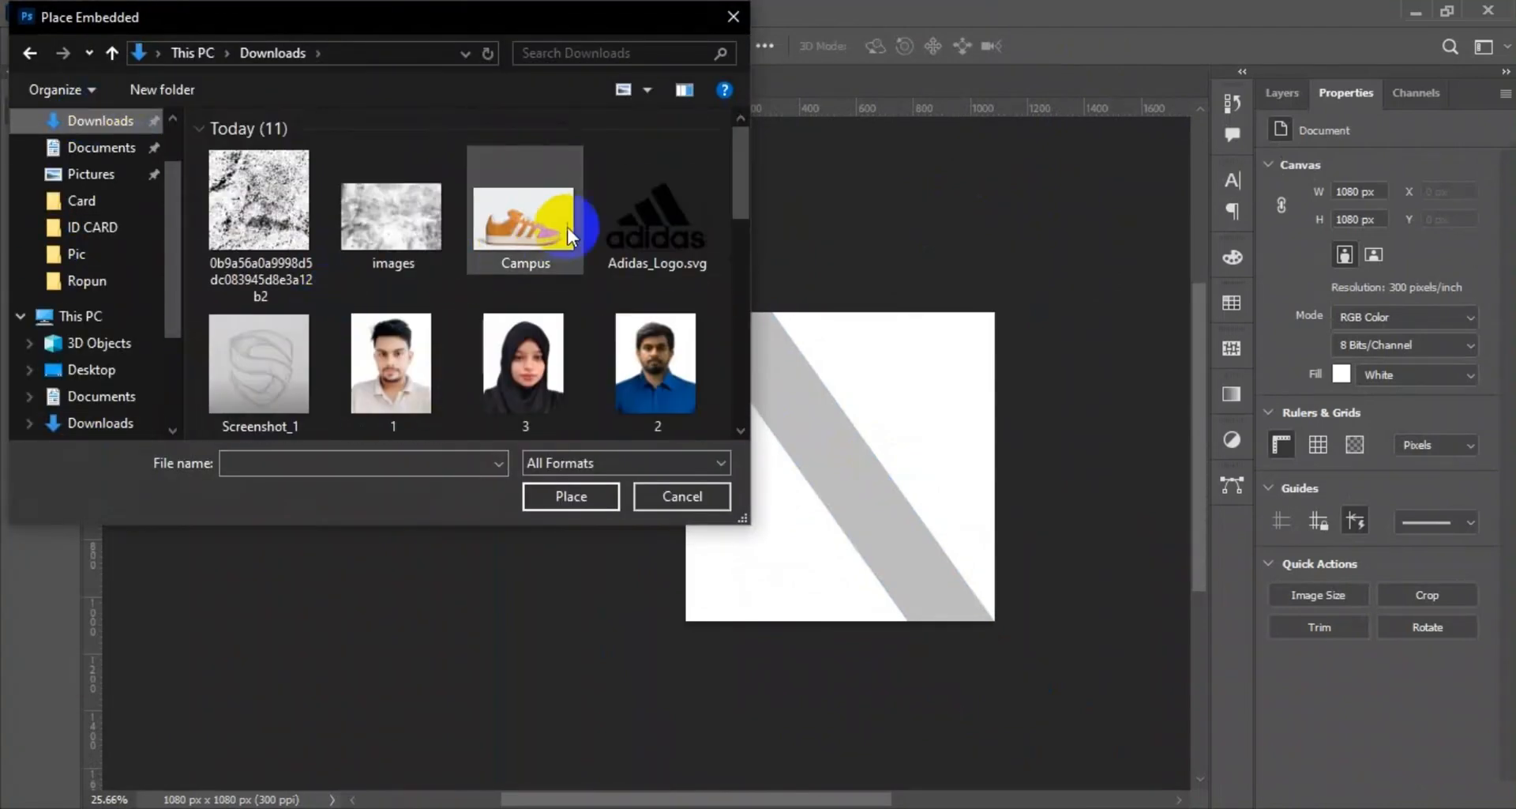
click(559, 507)
click(1063, 47)
click(49, 13)
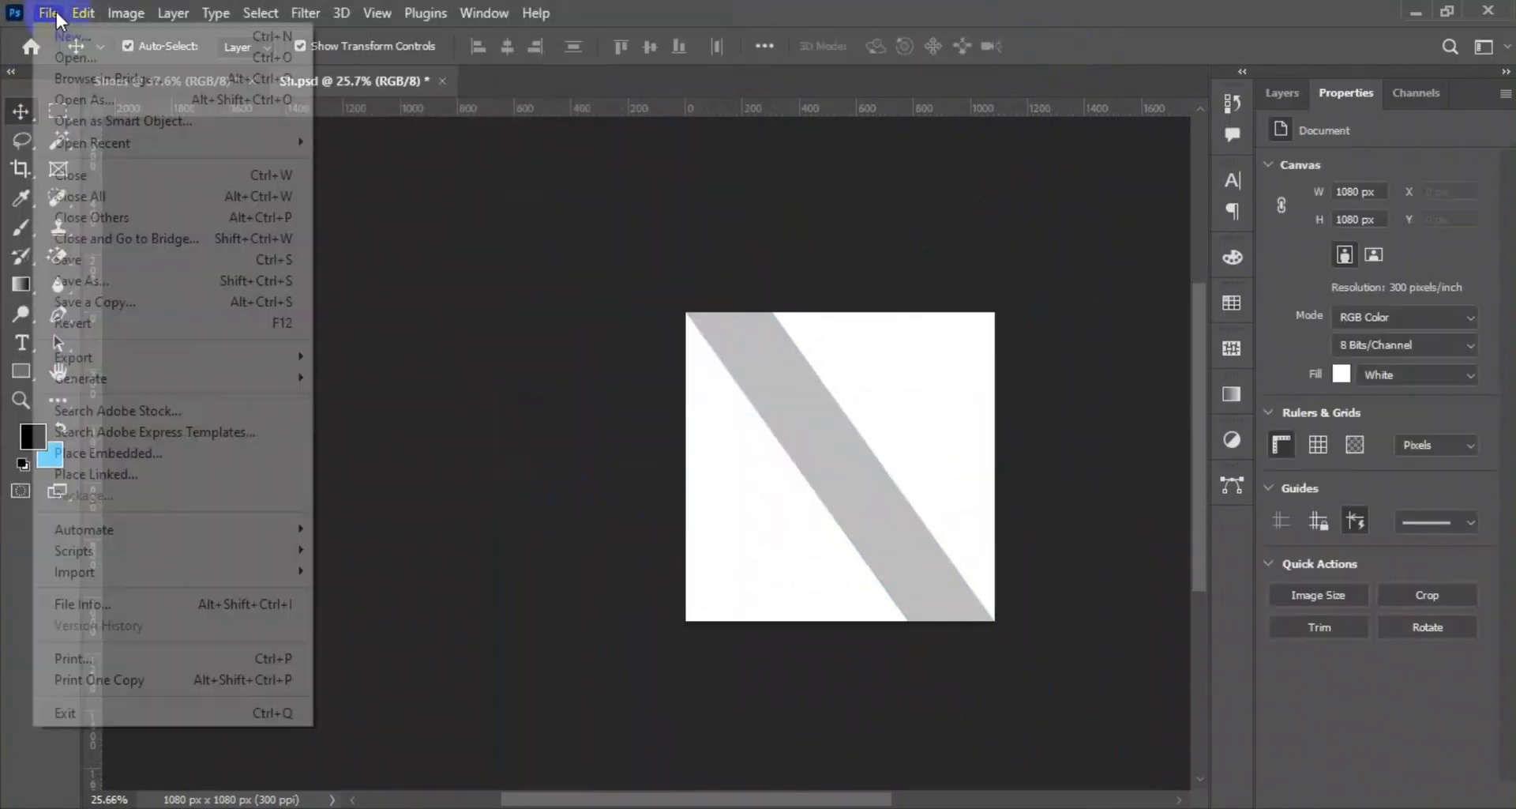
click(72, 36)
click(1294, 750)
Open the Campus shoe image from the Downloads folder as a separate document.
click(49, 13)
click(75, 57)
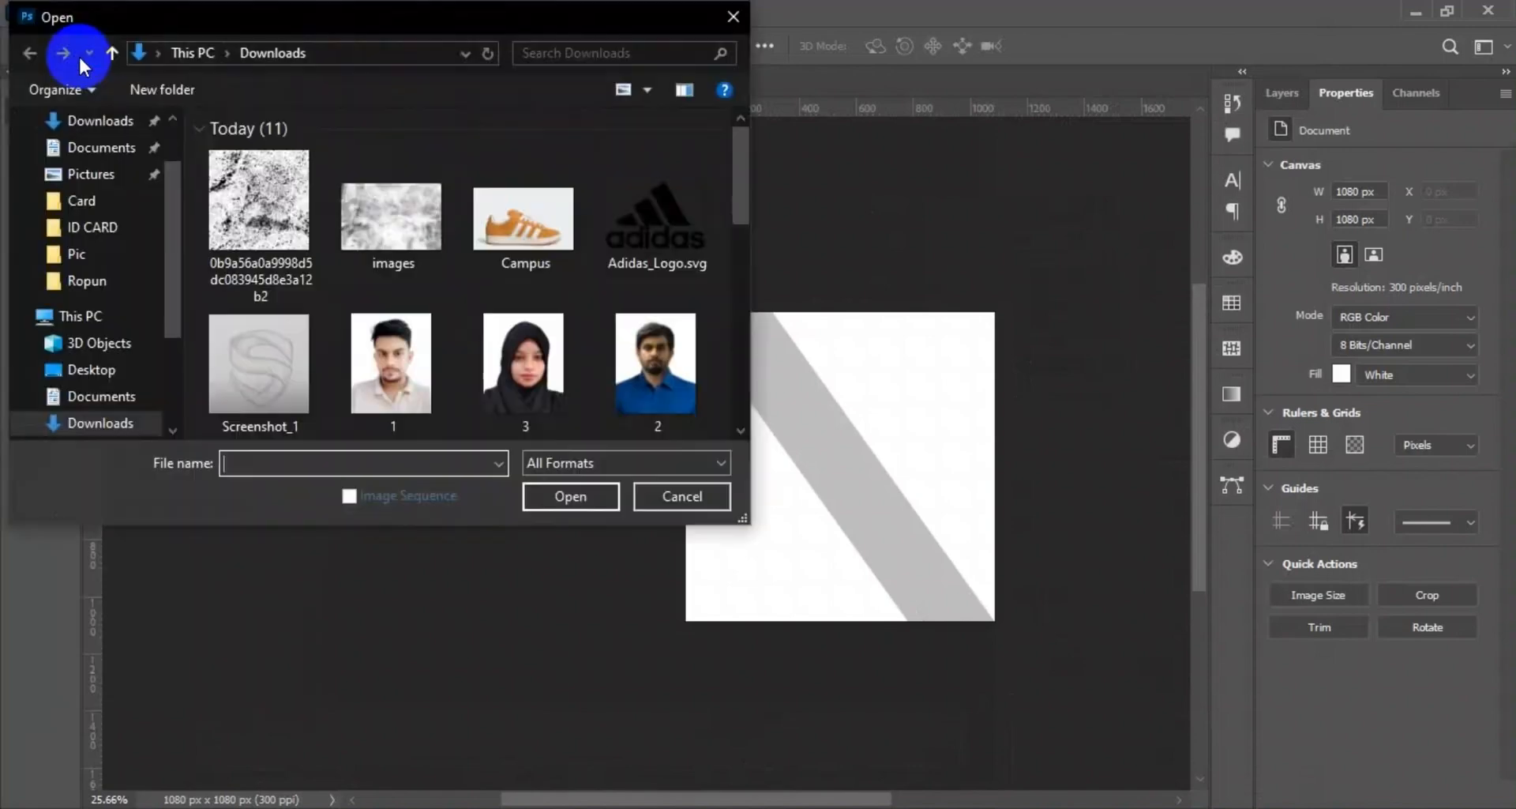
click(524, 223)
click(568, 496)
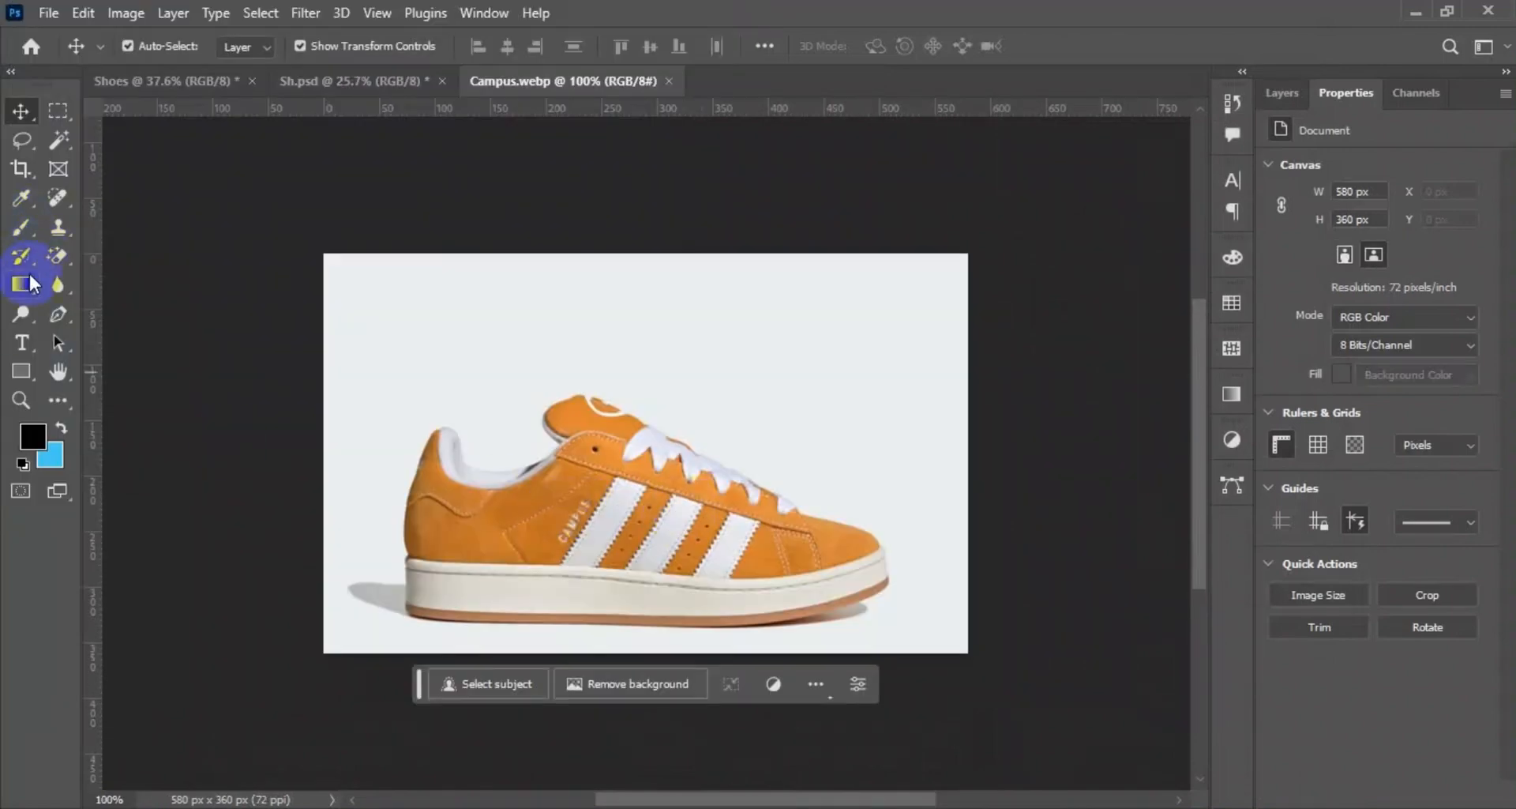
Select the shoe with Select Subject and subtract the shadow under the toe with the Lasso tool.
click(674, 504)
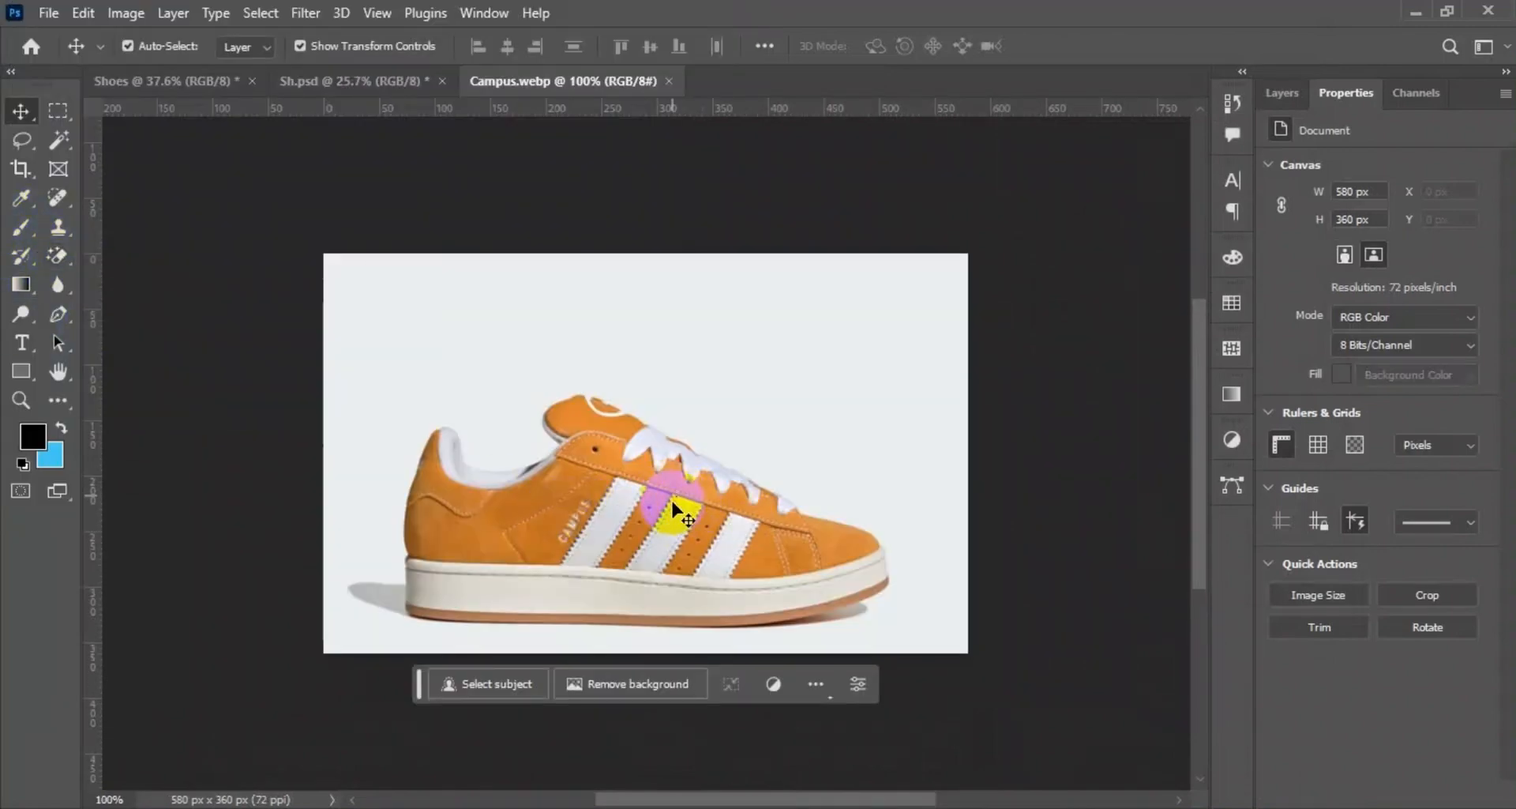
click(545, 680)
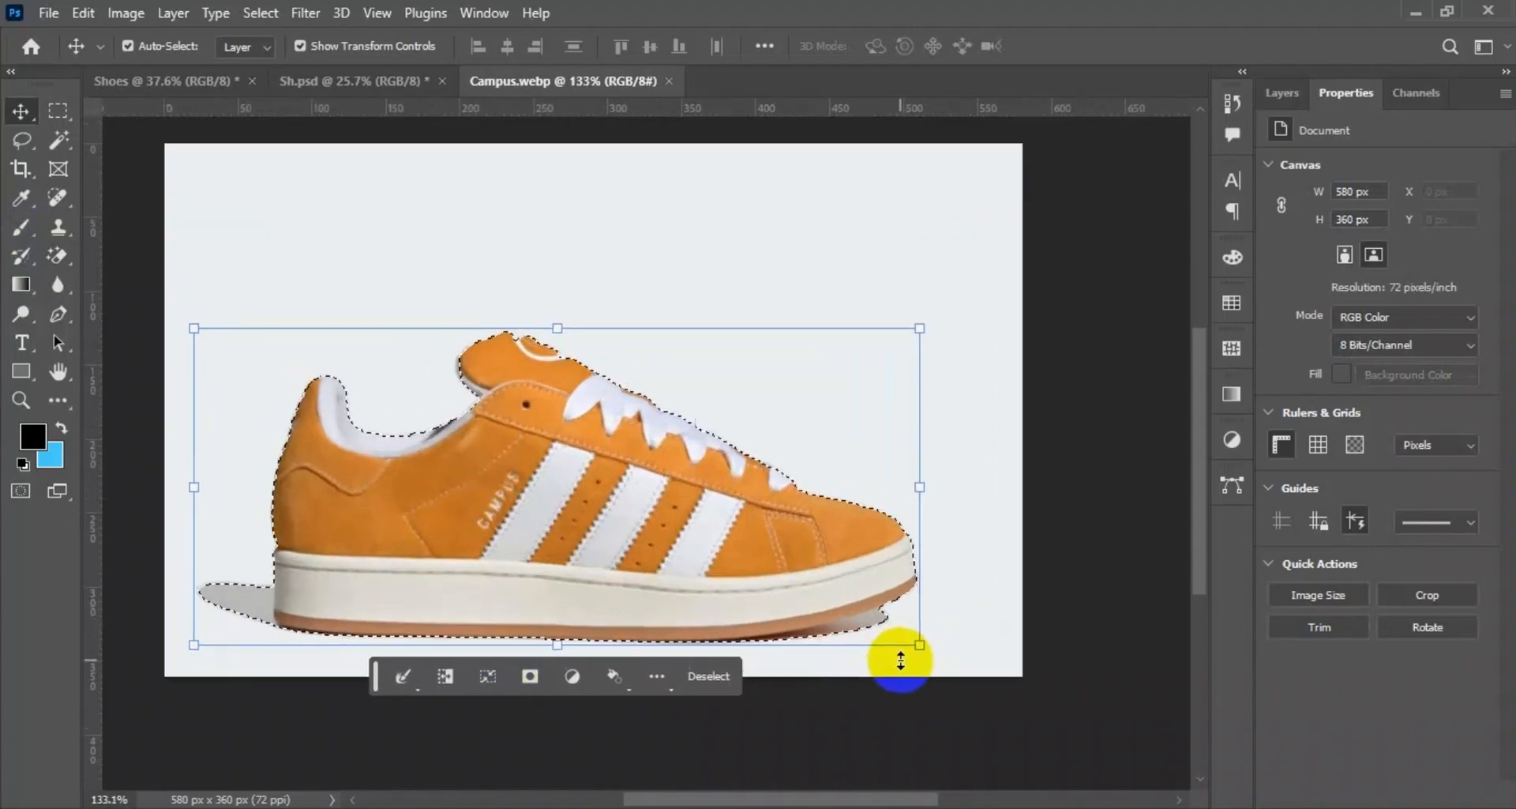
scroll(900, 647, up, 3)
key(l)
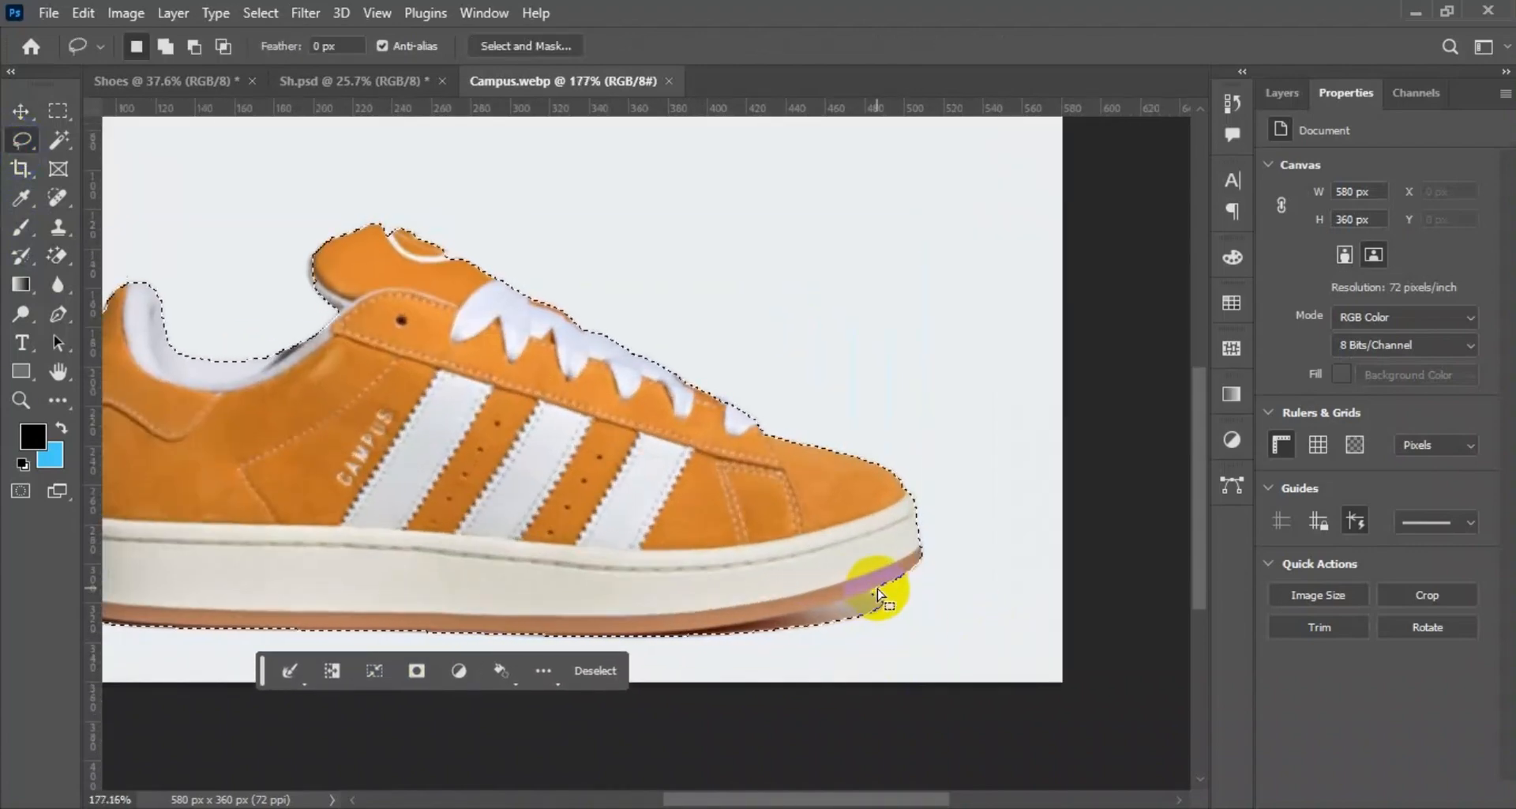
key(alt)
mouse_move(877, 591)
mouse_down()
mouse_move(619, 636)
mouse_move(802, 668)
mouse_move(898, 596)
mouse_move(888, 578)
mouse_move(864, 594)
mouse_move(895, 577)
mouse_move(862, 591)
mouse_up()
key(shift)
scroll(268, 603, down, 1)
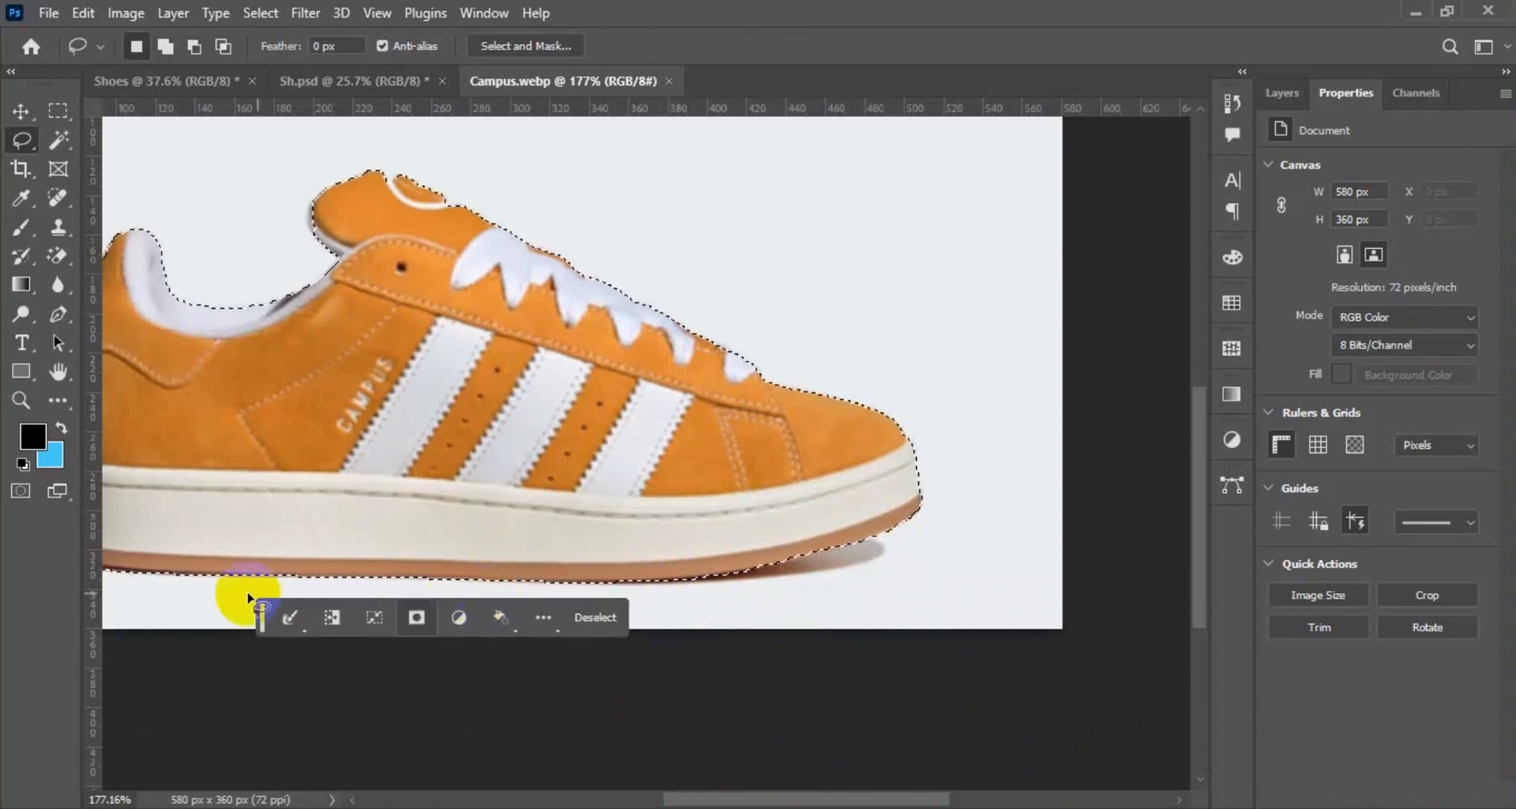
Try to remove the shadow behind the heel from the selection with the Lasso tool, and undo the lasso change.
key(space)
drag(179, 598, 644, 627)
key(shift)
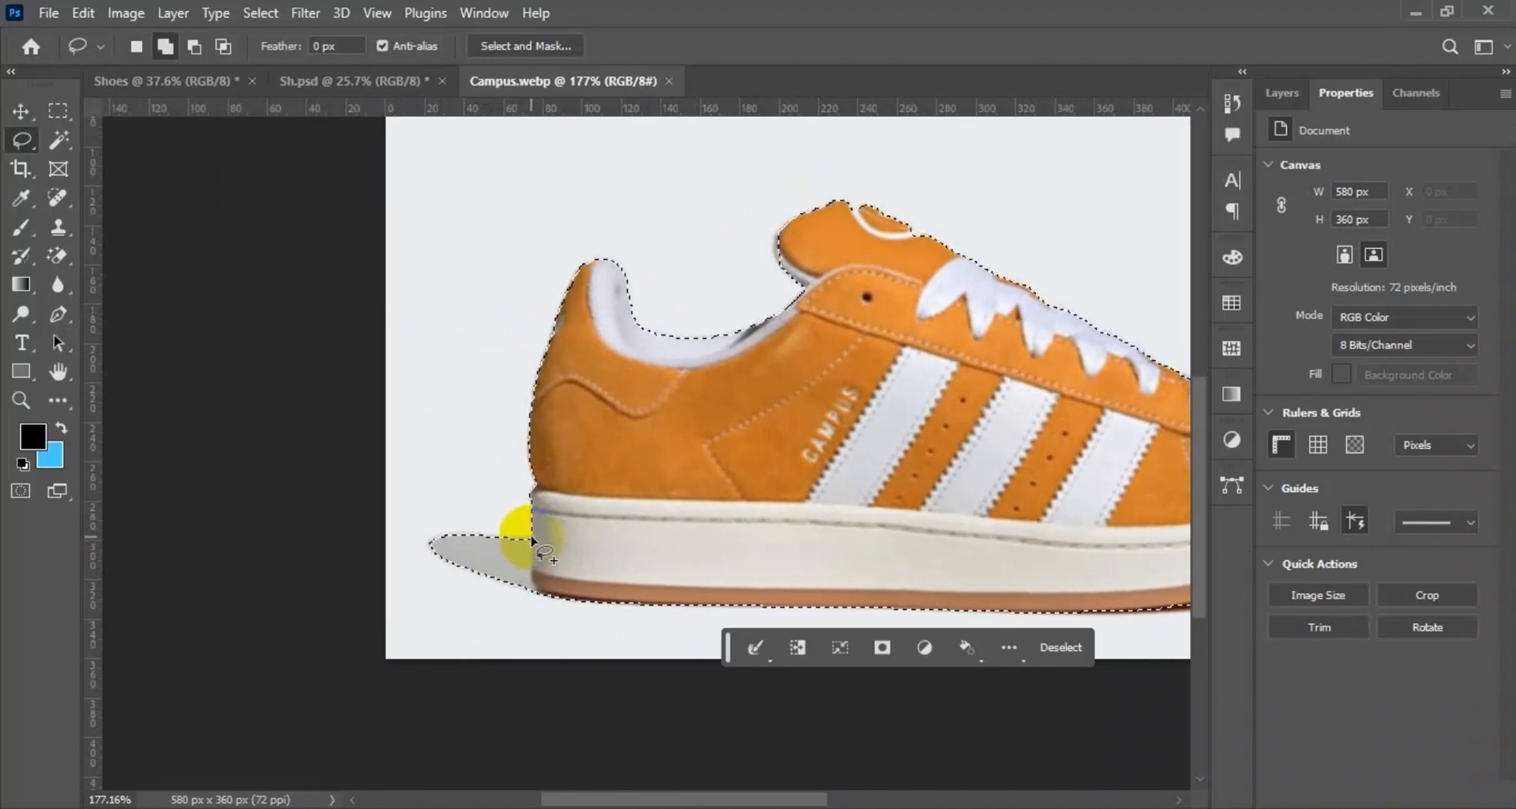
drag(532, 561, 533, 563)
mouse_move(455, 612)
mouse_down()
mouse_move(512, 536)
mouse_move(528, 537)
mouse_move(524, 588)
mouse_up()
key(alt+shift)
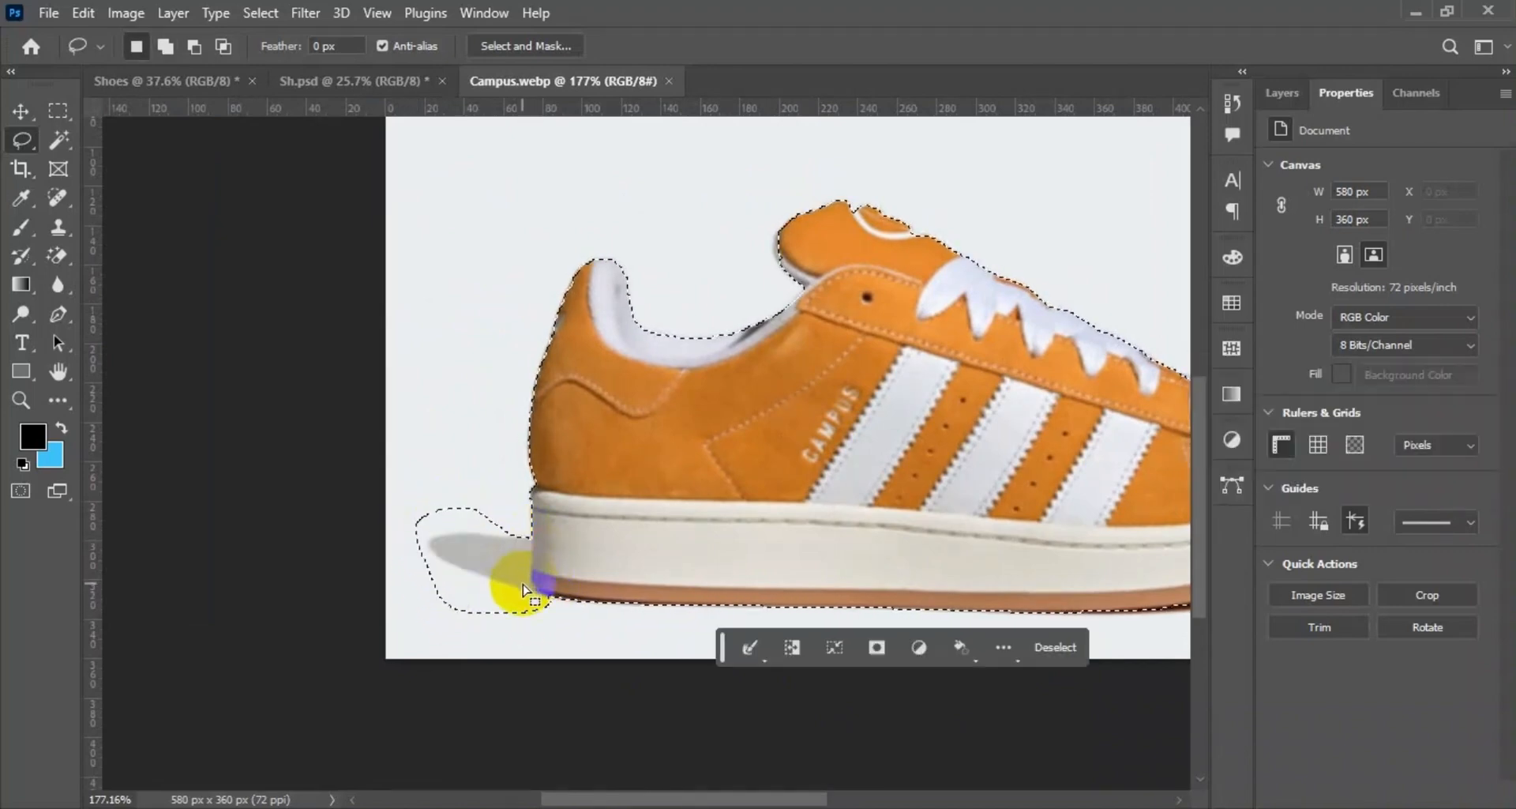
key(ctrl+z)
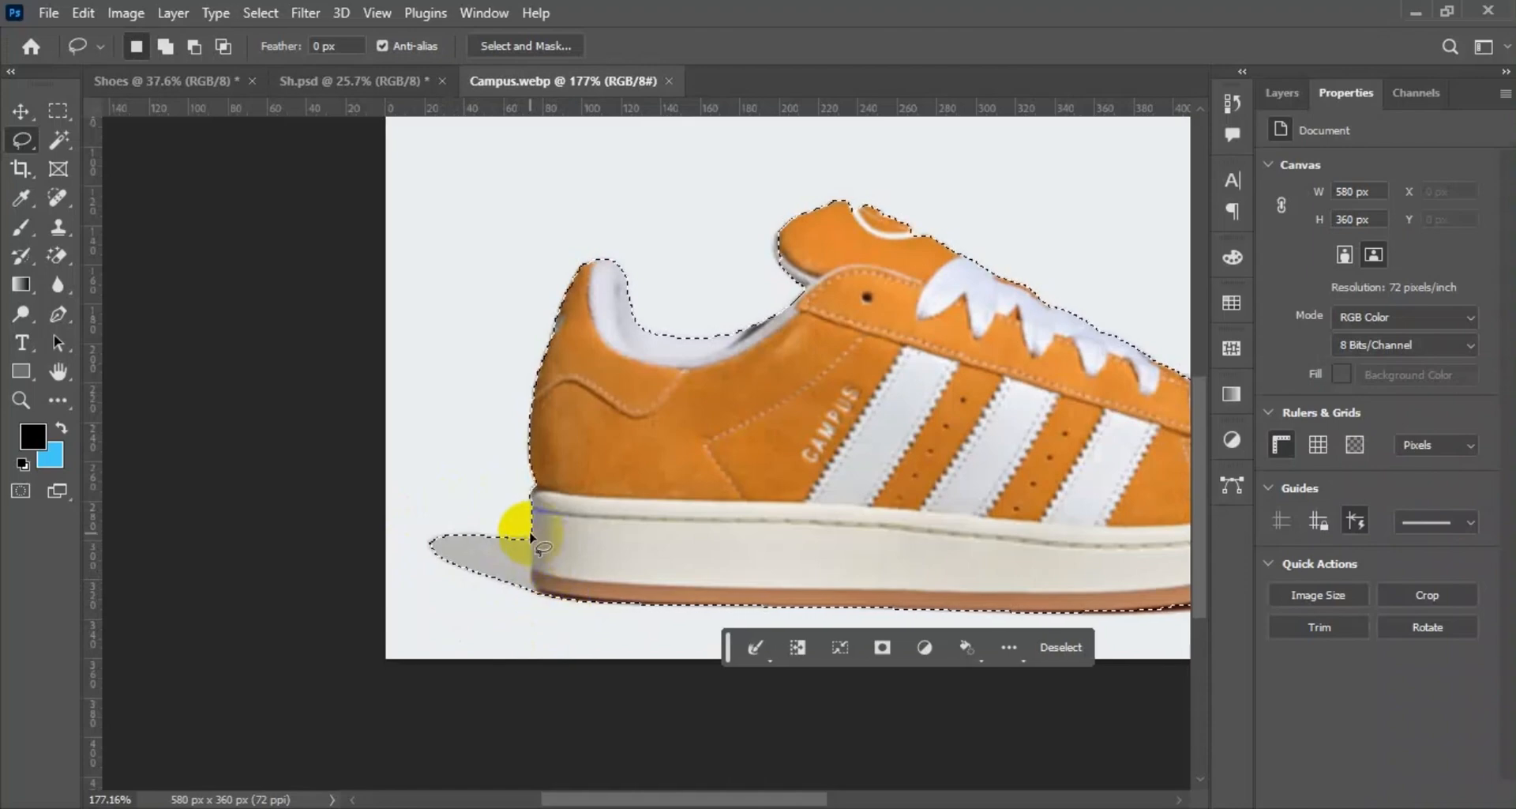
Subtract the shadow behind the heel from the shoe selection with the Lasso tool.
drag(533, 537, 534, 545)
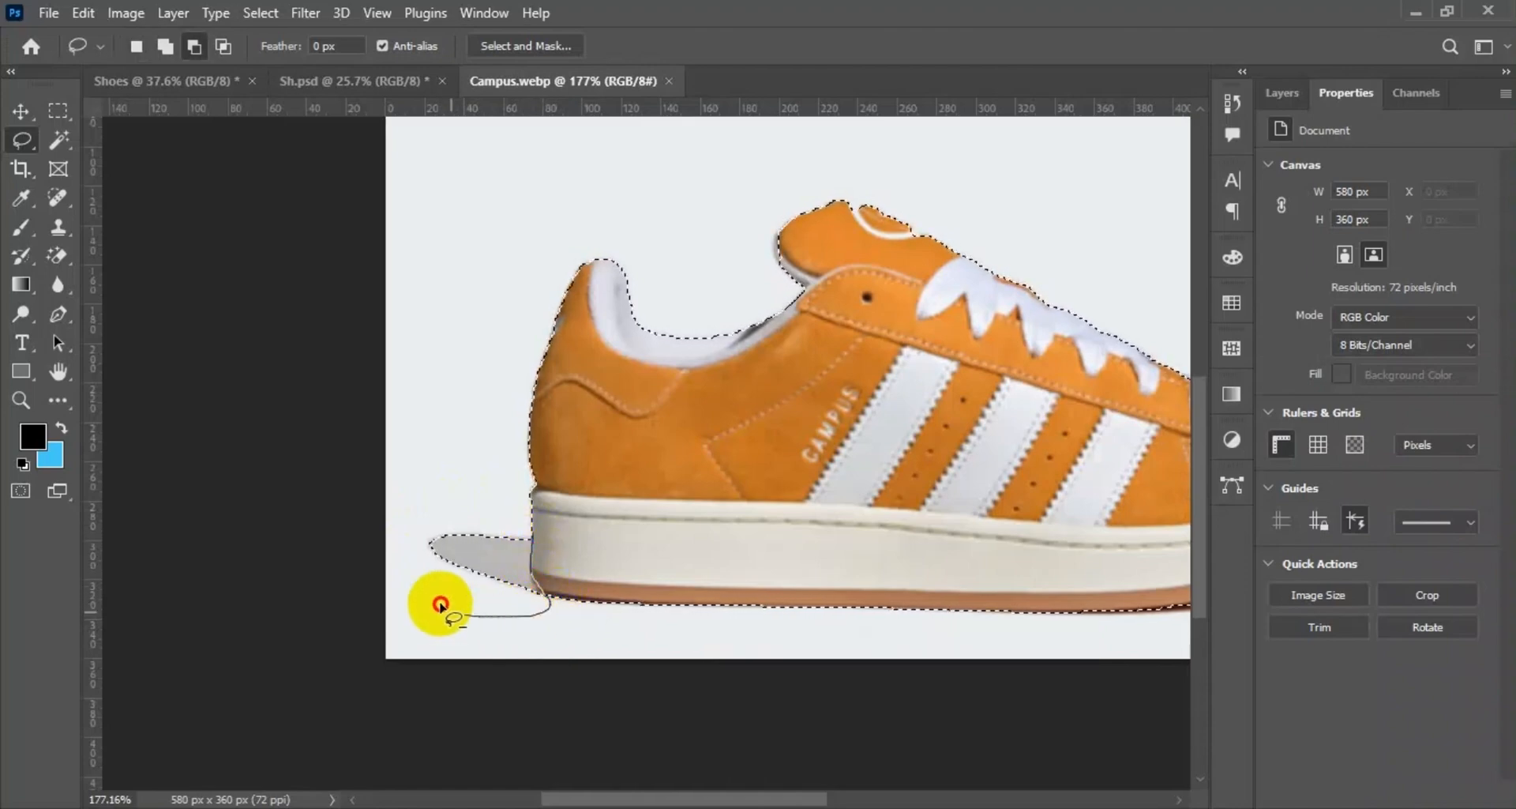
mouse_move(440, 606)
mouse_down()
mouse_move(436, 521)
mouse_move(497, 531)
mouse_up()
scroll(609, 473, down, 3)
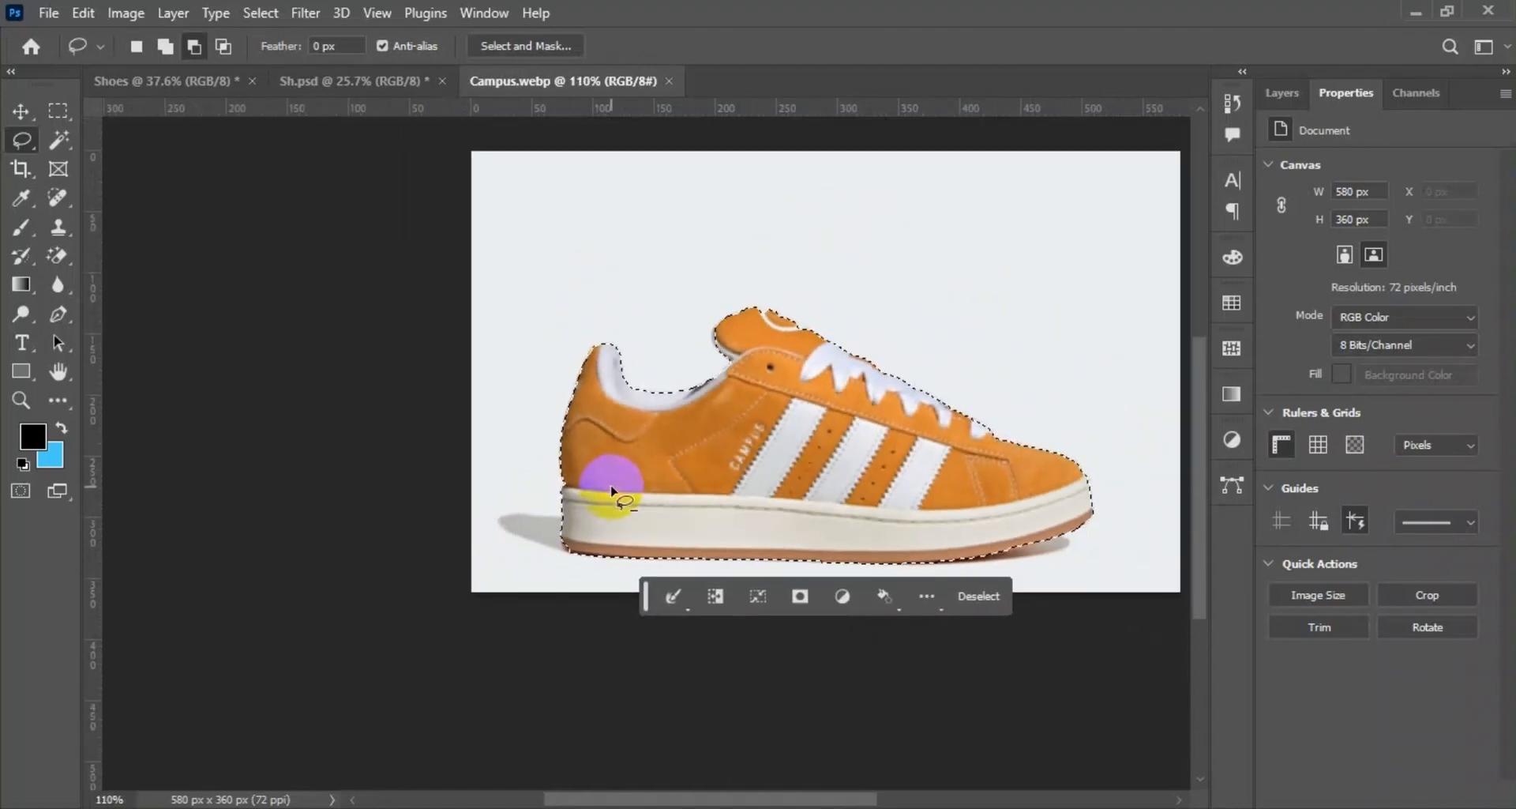
Invert the selection to cover the area around the shoe and try to fill it on the Background layer.
click(21, 110)
click(261, 12)
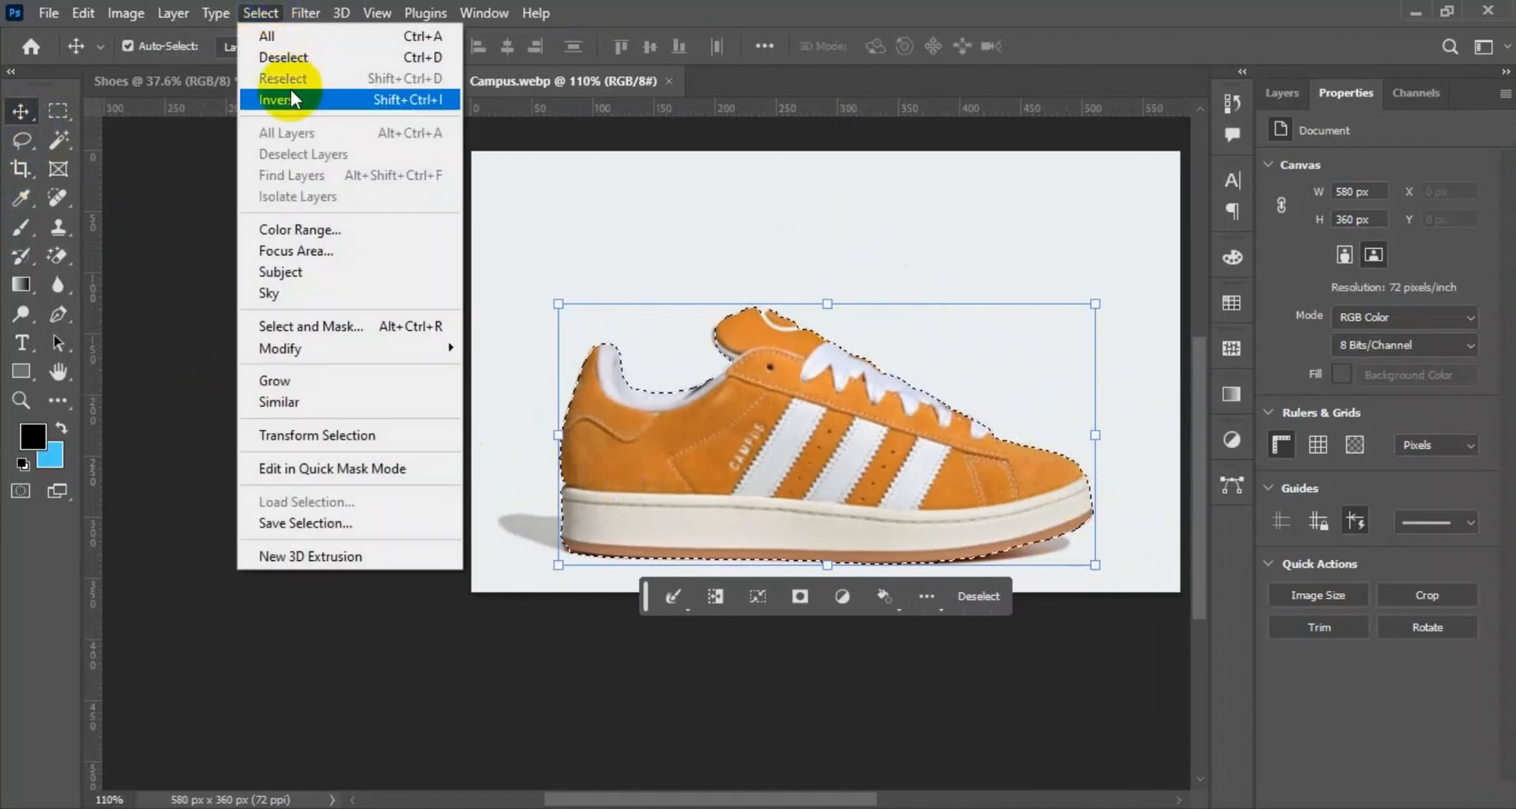
click(290, 88)
click(1283, 110)
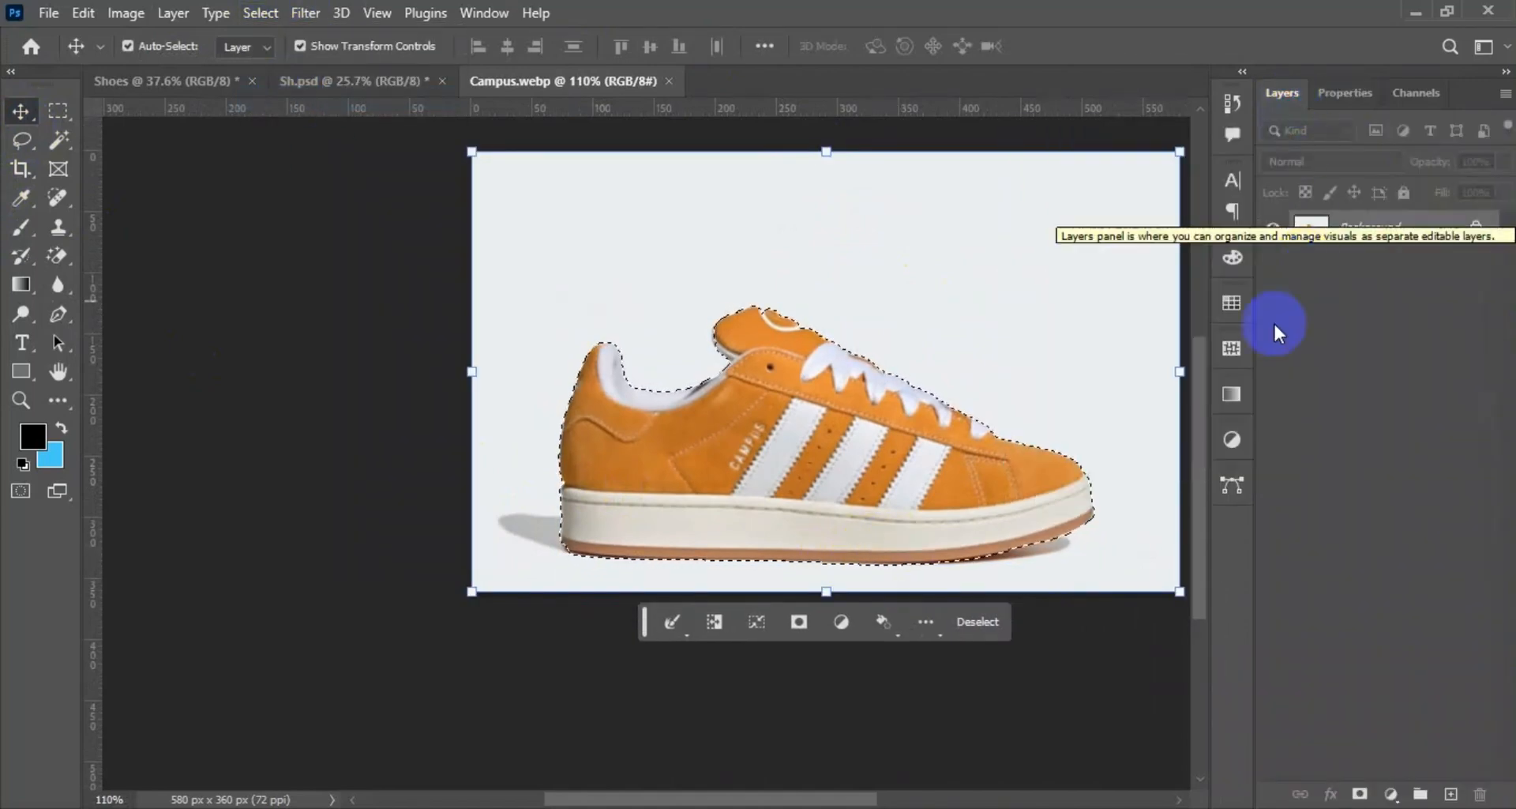
key(shift+BackSpace)
click(896, 182)
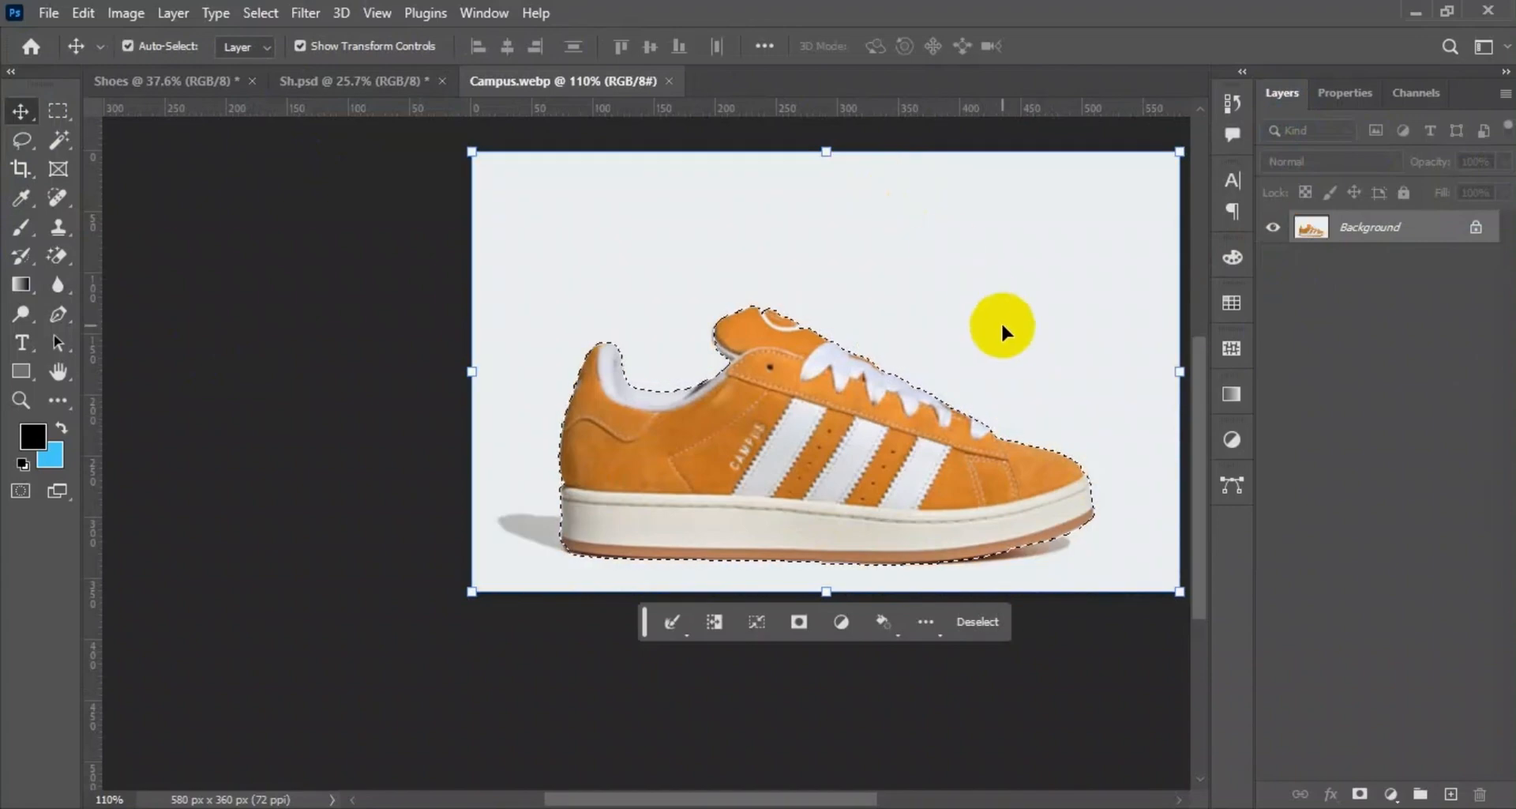
Add an empty layer, fill the inverted selection on the Background layer with the blue background colour, and deselect.
click(1451, 792)
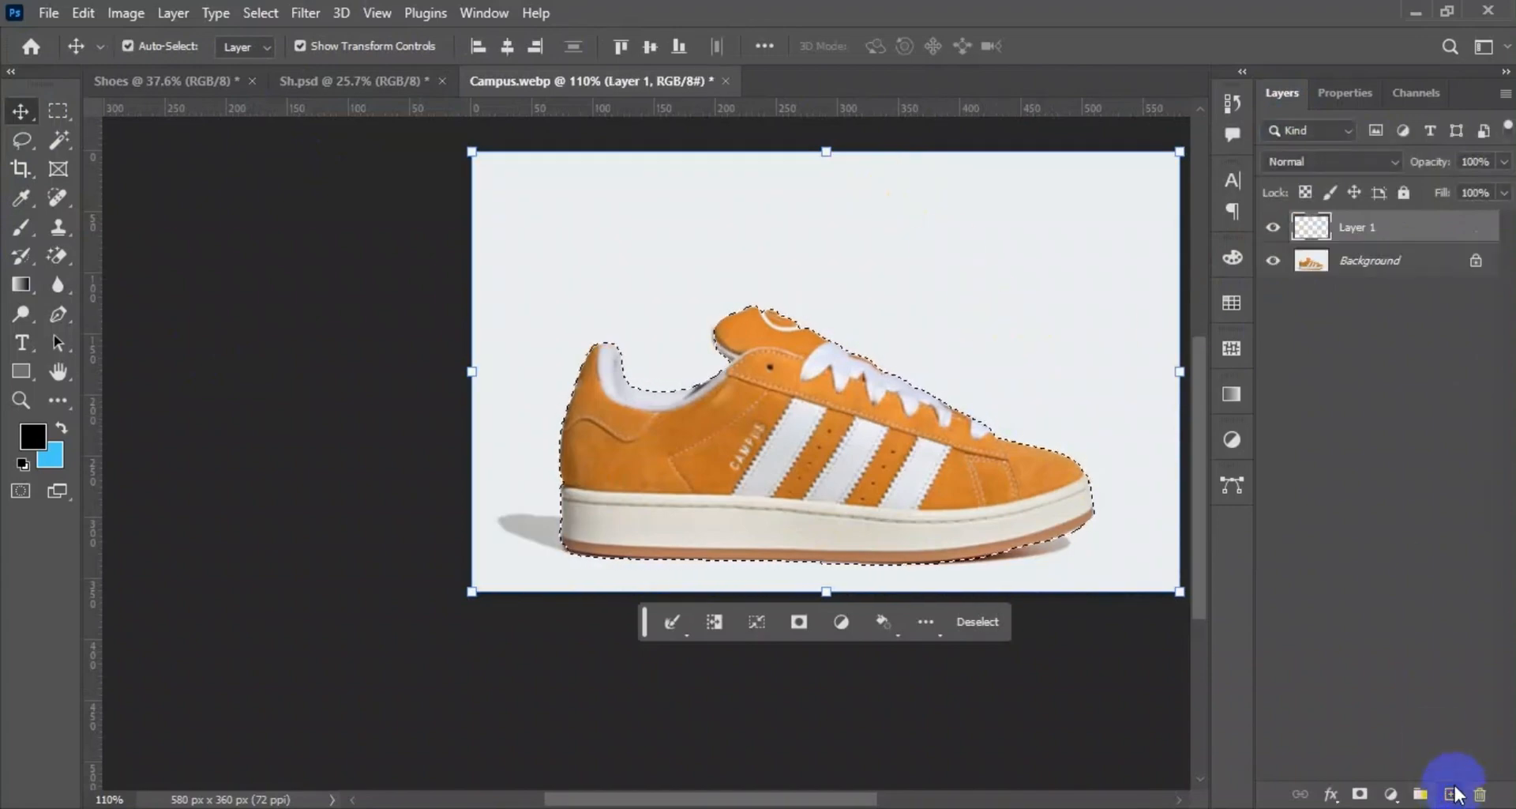
click(1319, 261)
key(ctrl+BackSpace)
key(ctrl+d)
click(1353, 246)
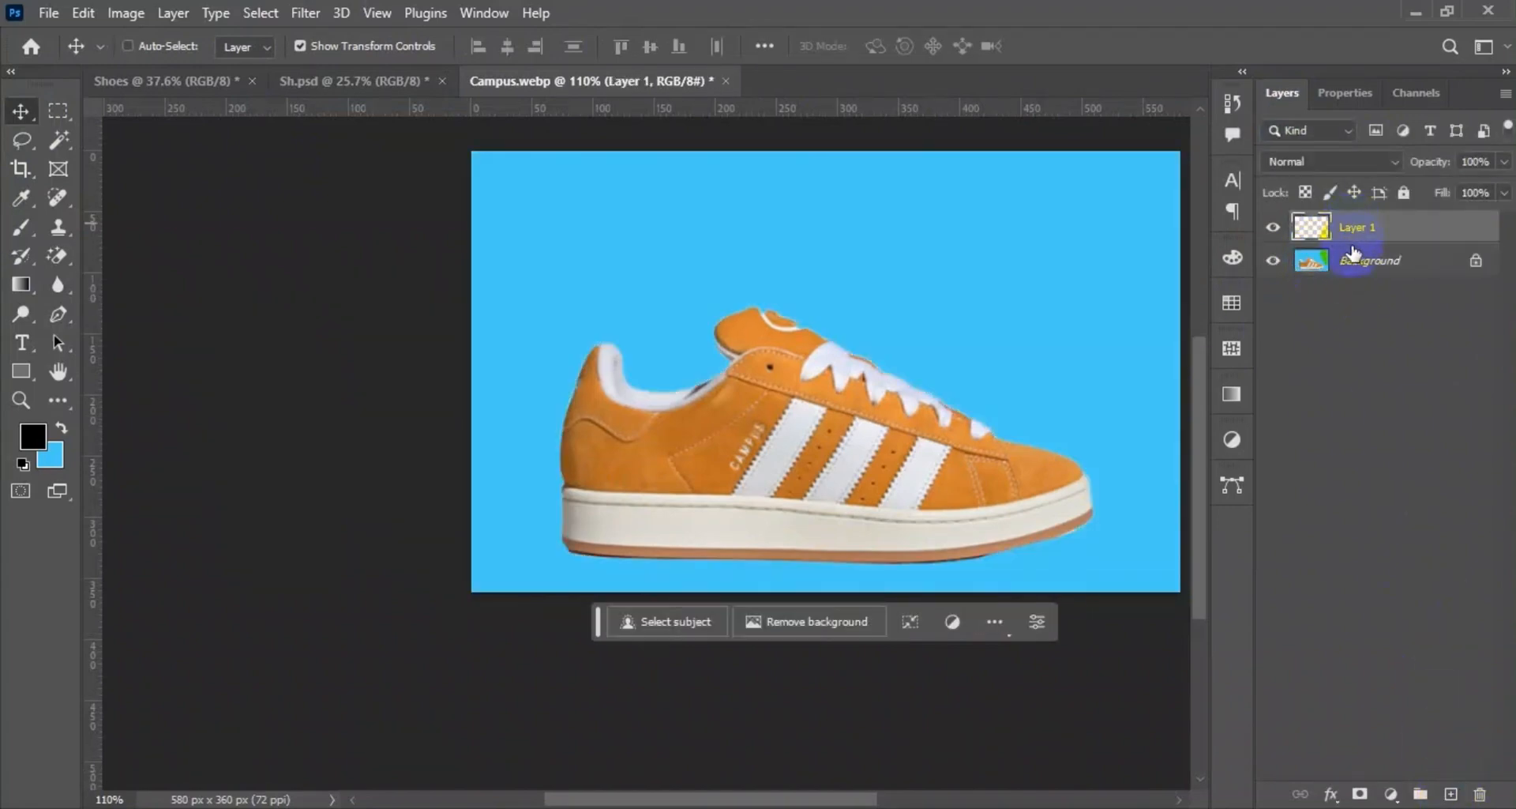
click(1353, 259)
Undo the blue fill, the added layer and the inversion to restore the shoe selection.
key(ctrl+z)
key(ctrl+z)
click(1341, 231)
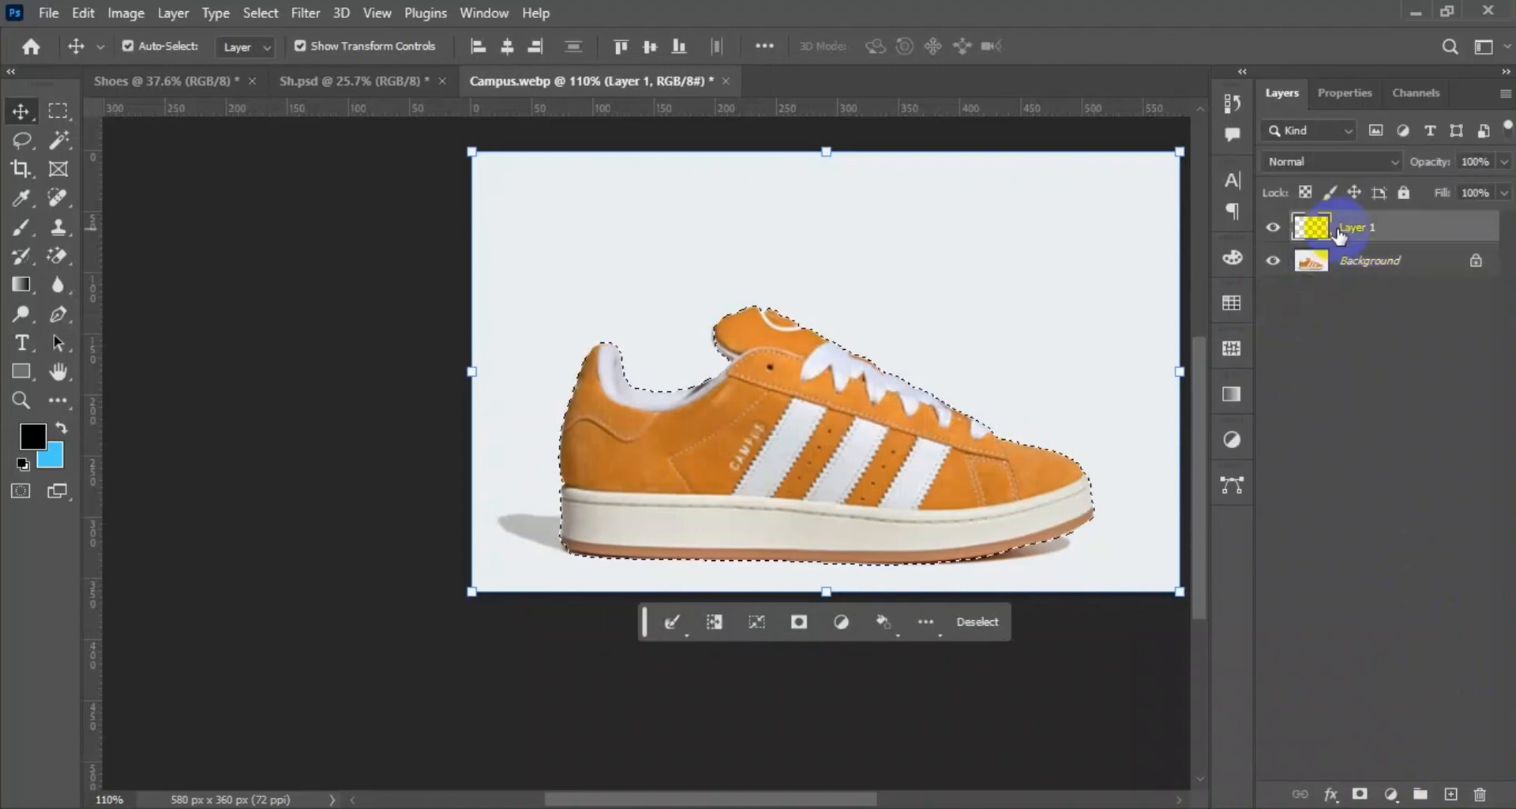
key(ctrl+d)
key(ctrl+z)
key(ctrl+z)
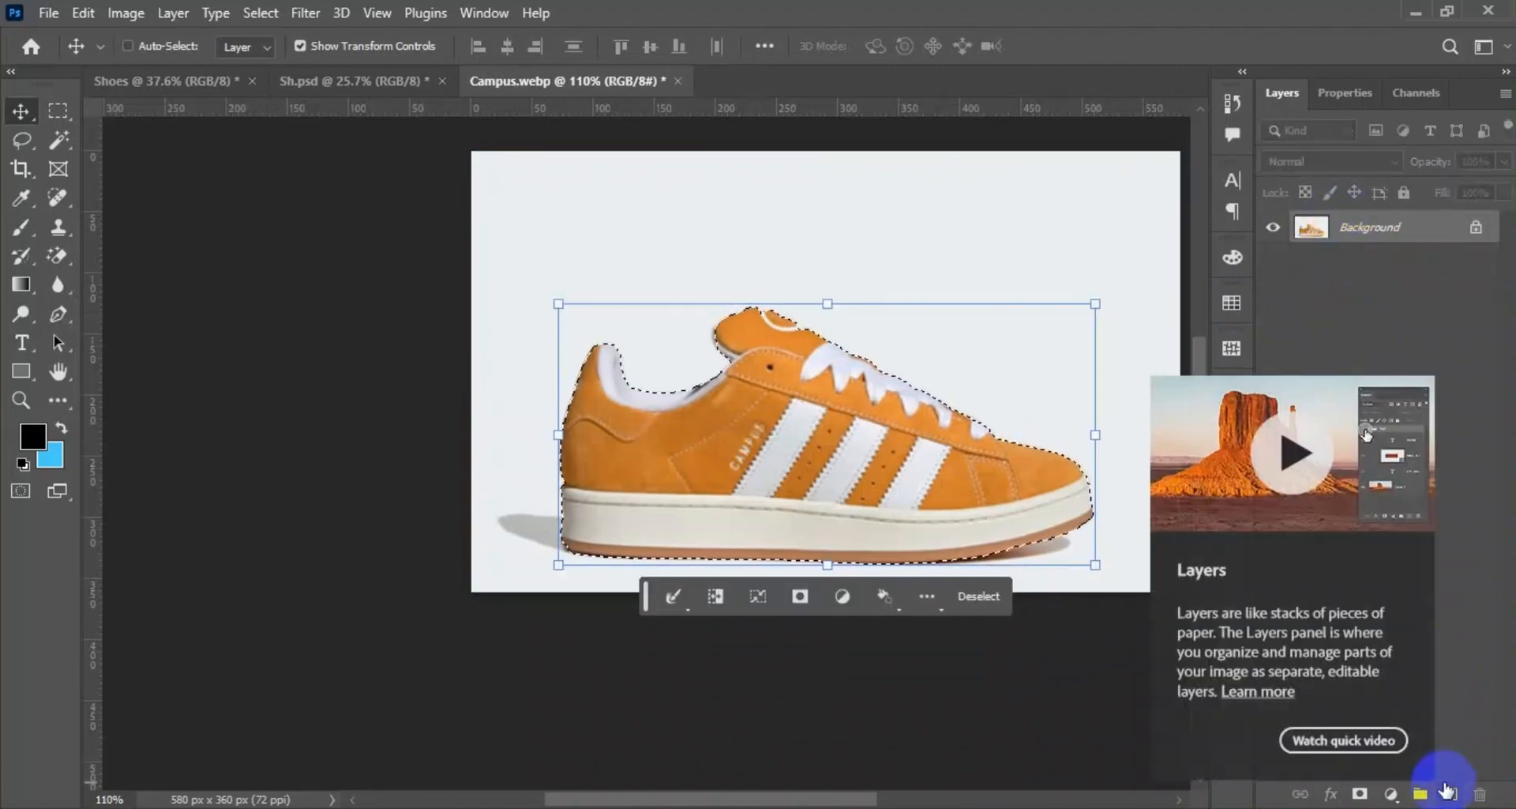
Copy the selected shoe to a new layer, deselect, and hide the Background layer.
key(ctrl+x)
key(ctrl+z)
key(ctrl+j)
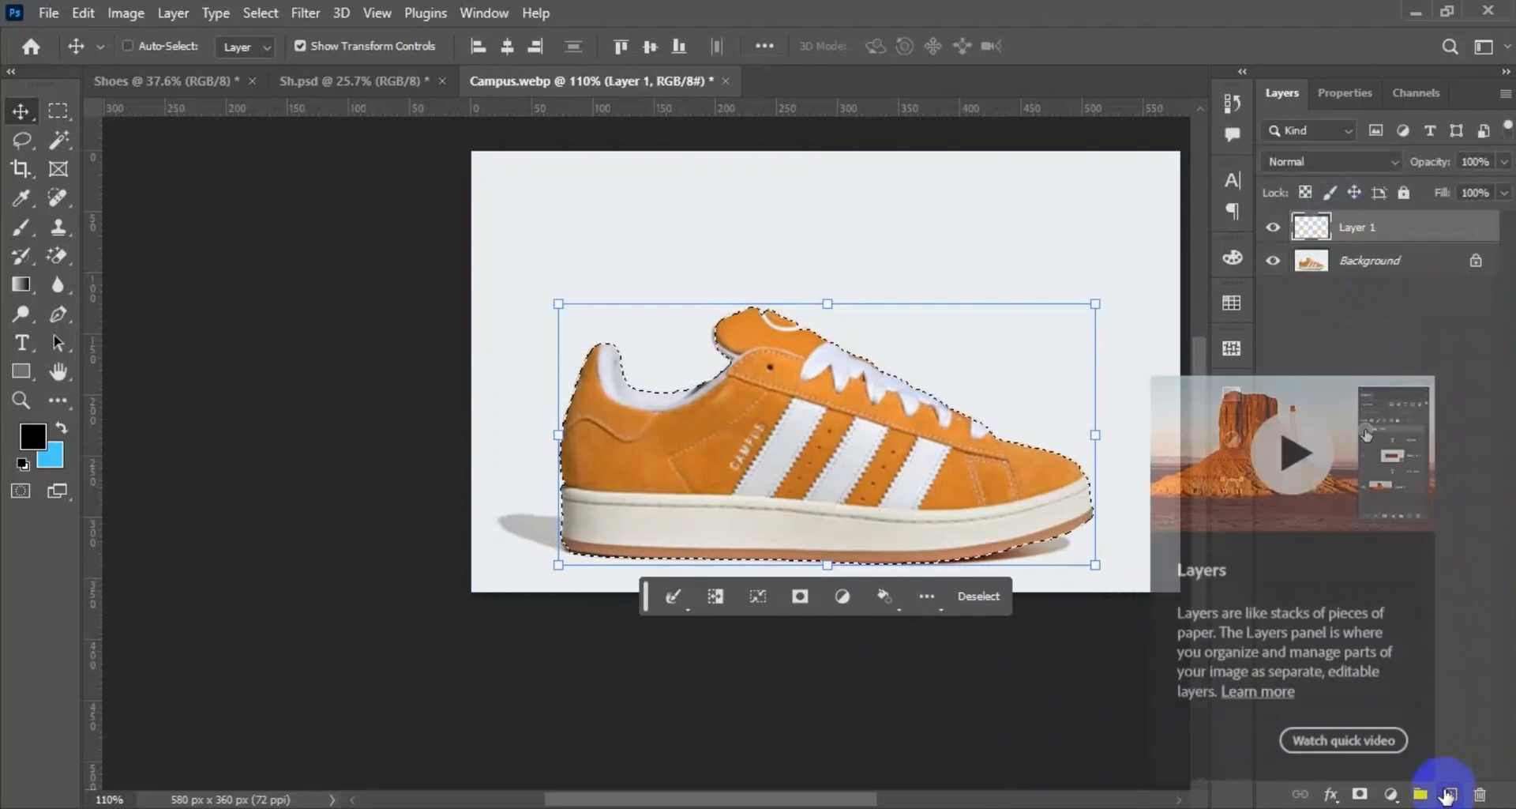
key(ctrl+d)
click(1414, 261)
click(1268, 260)
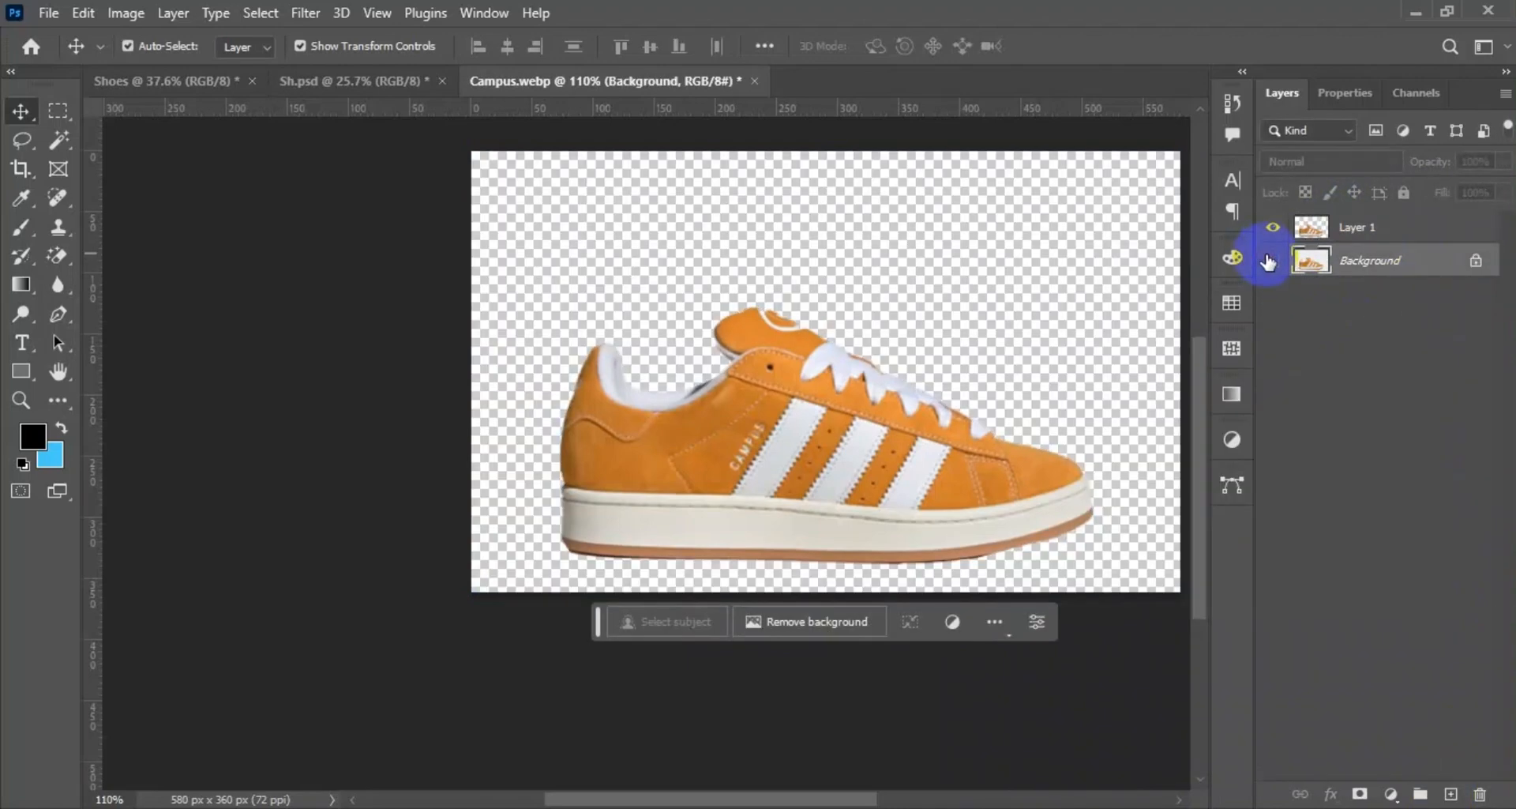
Bring the cut-out shoe into the Sh.psd poster and convert its layer to a smart object.
drag(840, 486, 927, 512)
key(Return)
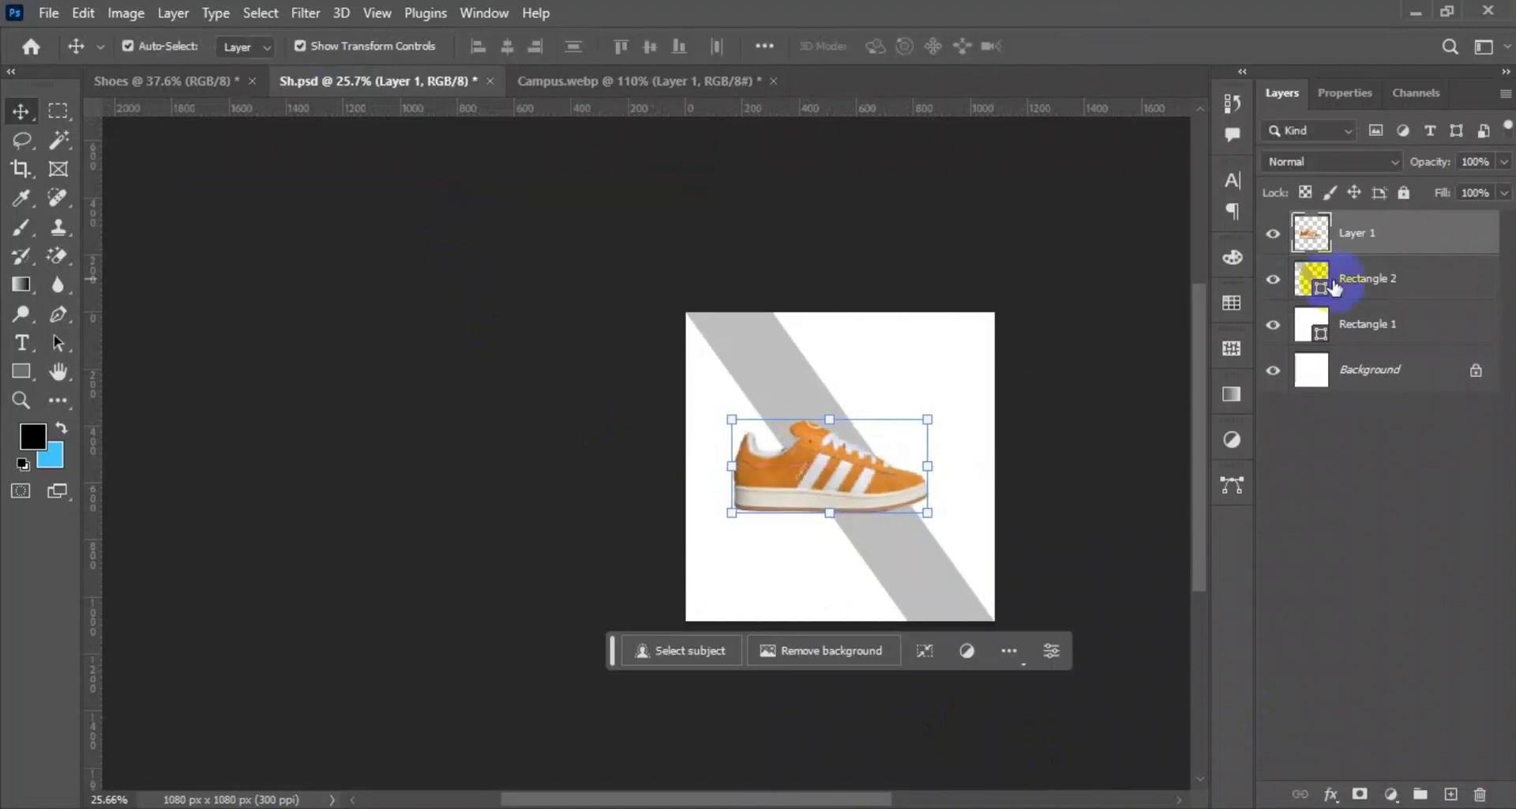
right_click(1367, 242)
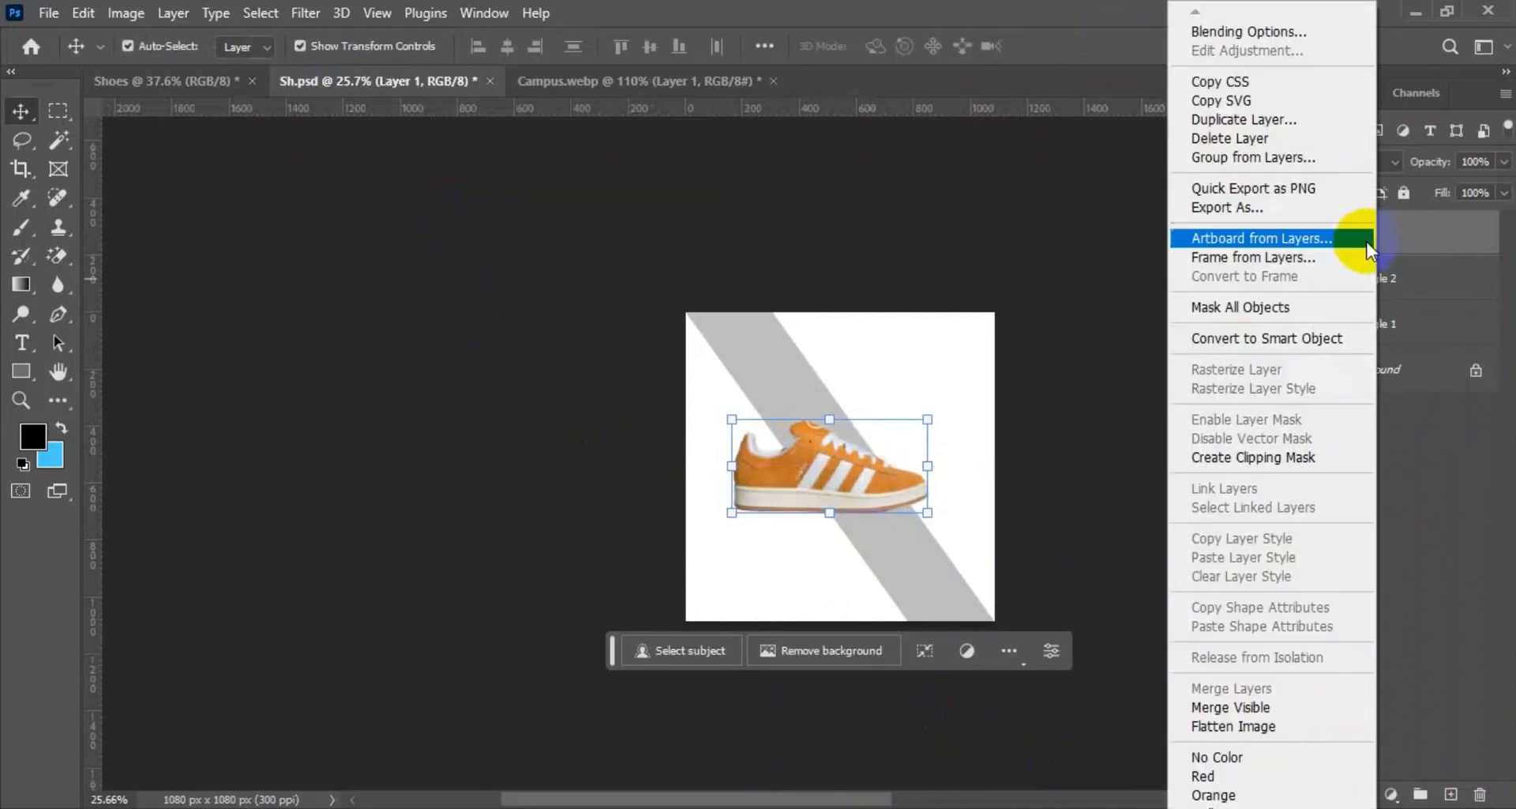
click(1243, 340)
Scale the shoe to 109.31%, flip it, and tilt it along the diagonal stripe at -123.66°.
drag(731, 512, 866, 260)
click(752, 646)
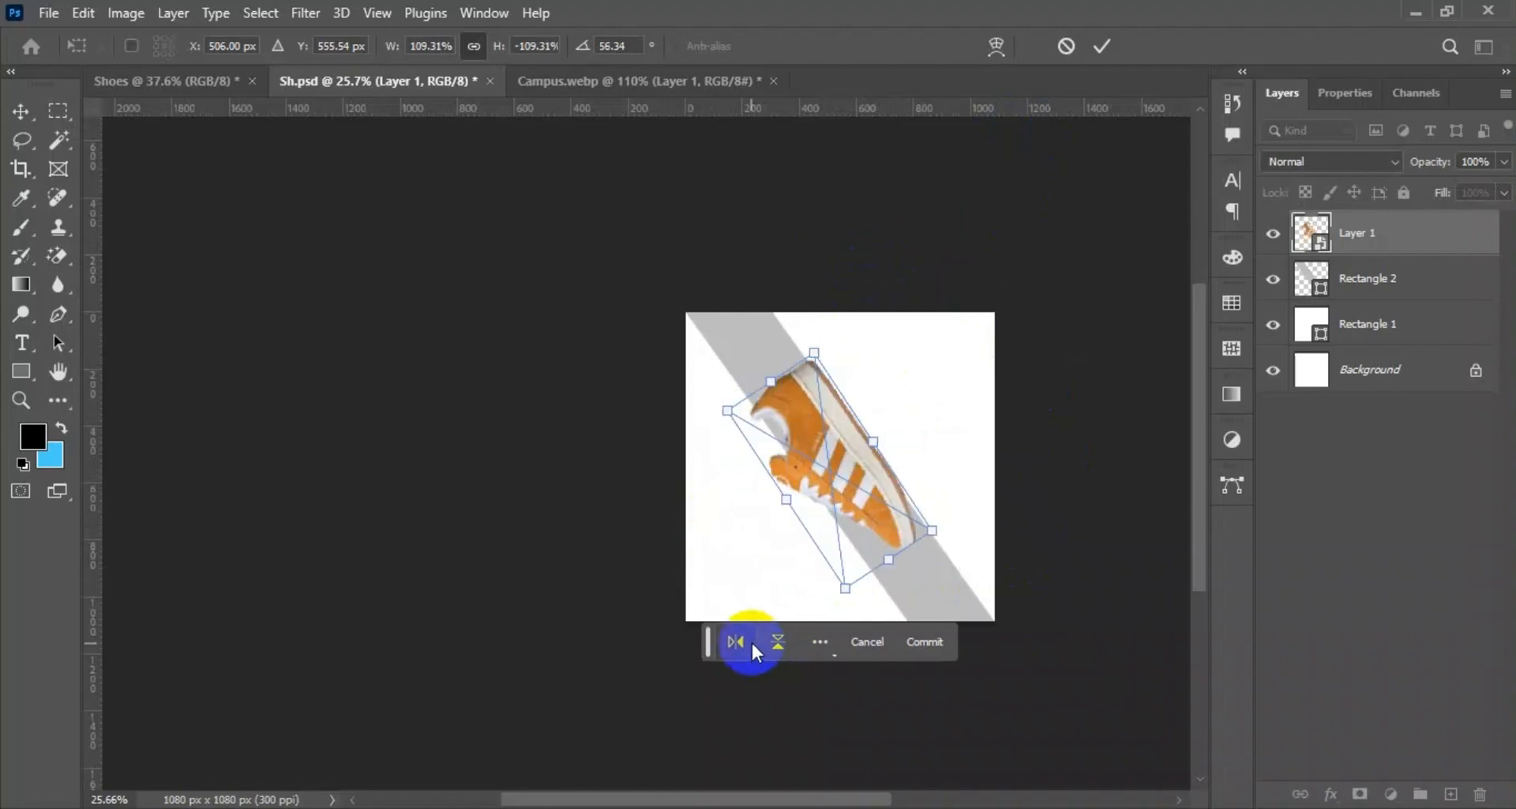
click(765, 647)
click(740, 648)
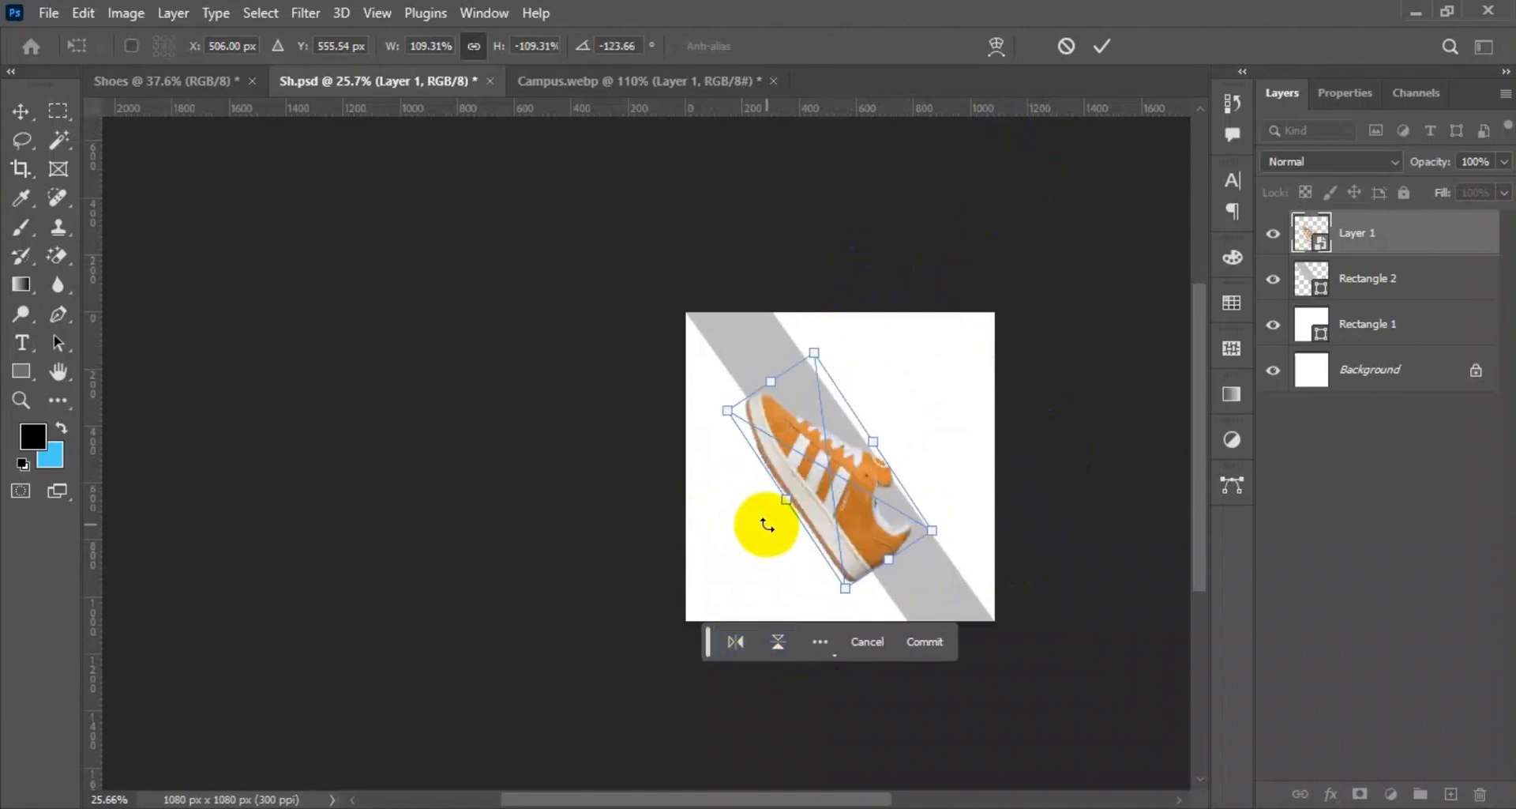
click(1104, 45)
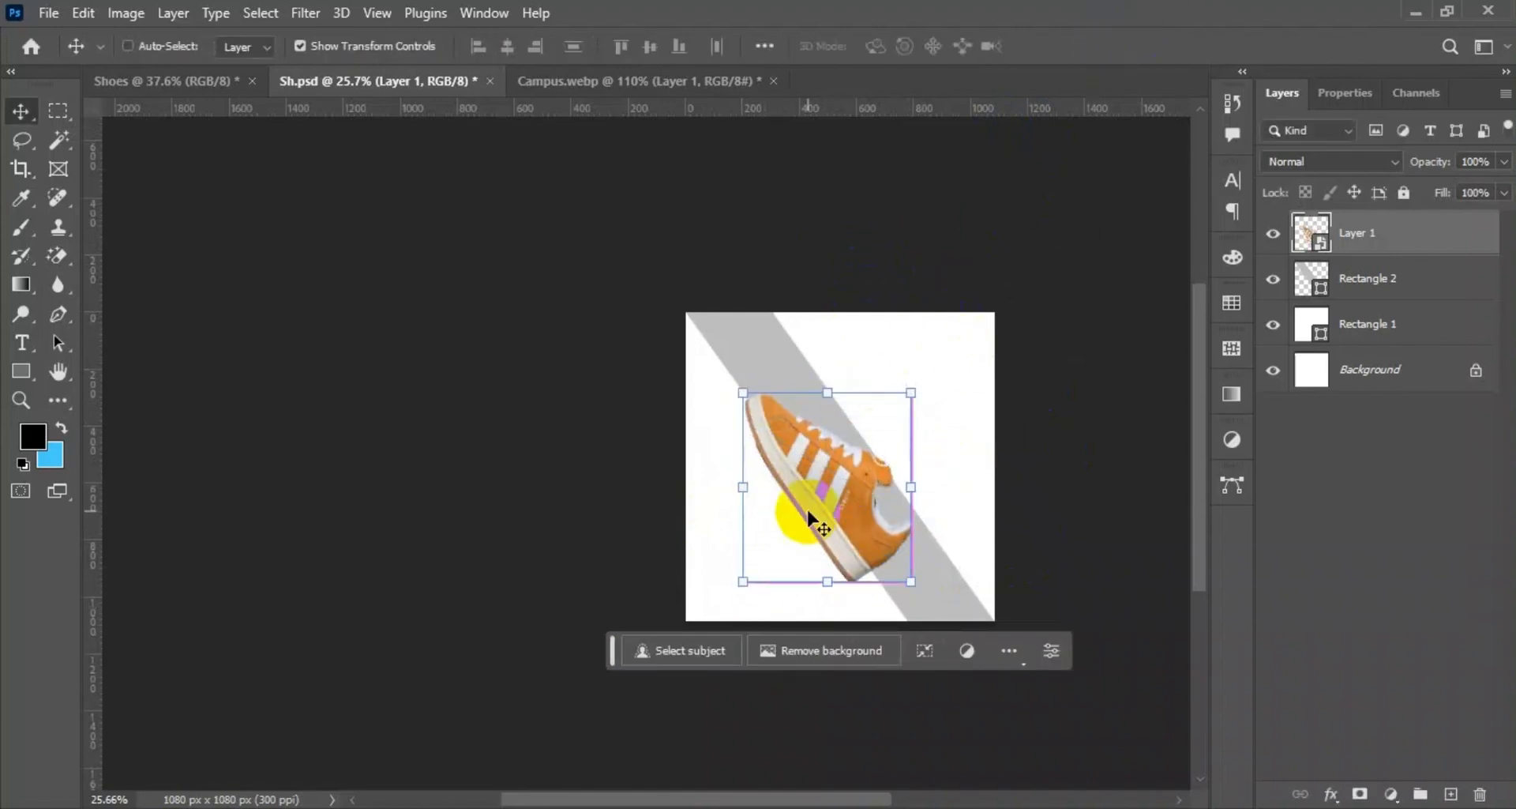
Flip the shoe again, rotate it to 128.42° so the toe points down across the stripe, and shift it slightly upward.
key(ctrl+t)
click(778, 641)
click(789, 642)
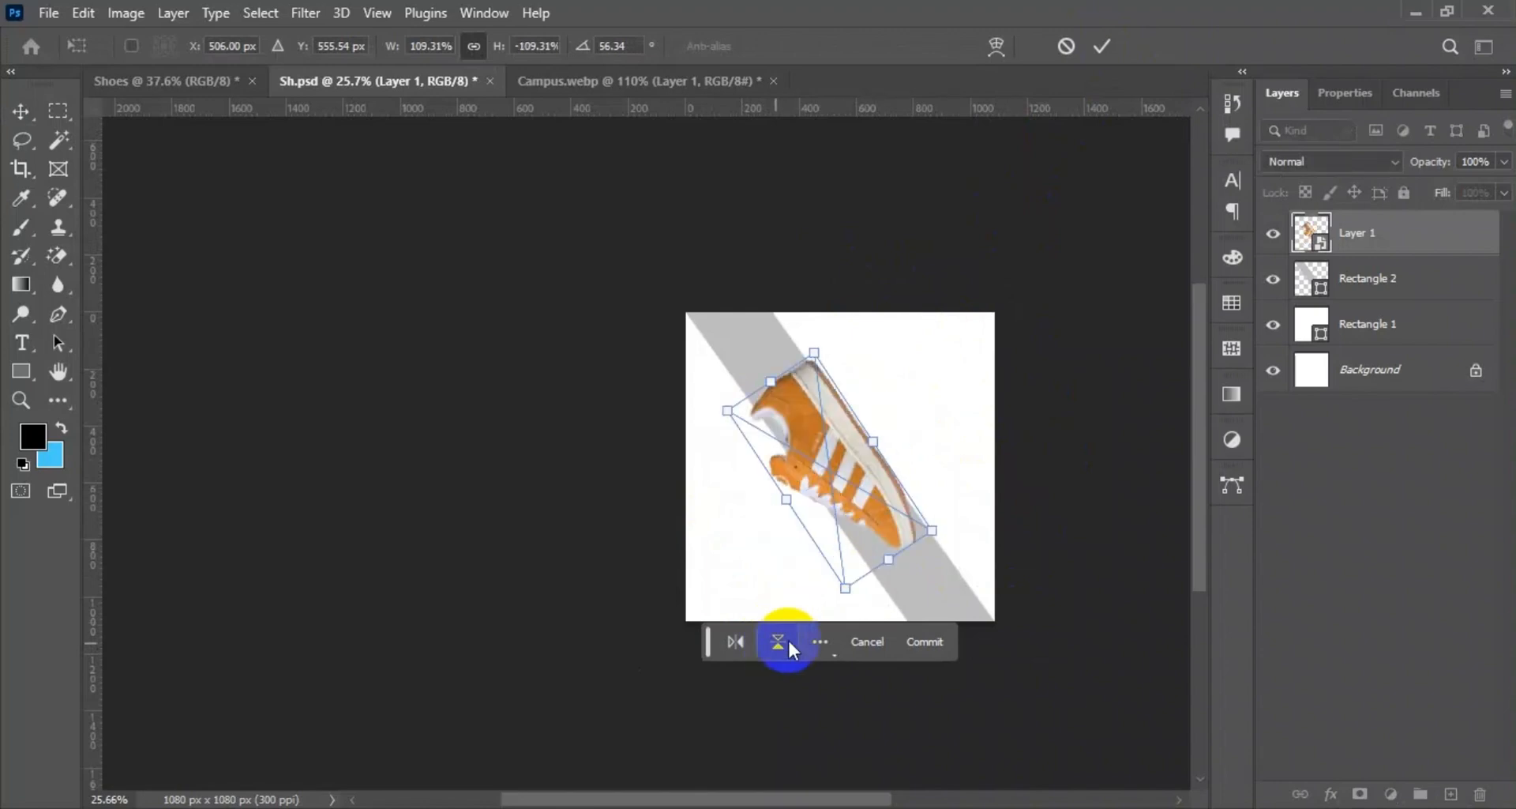
drag(842, 603, 711, 525)
click(1103, 43)
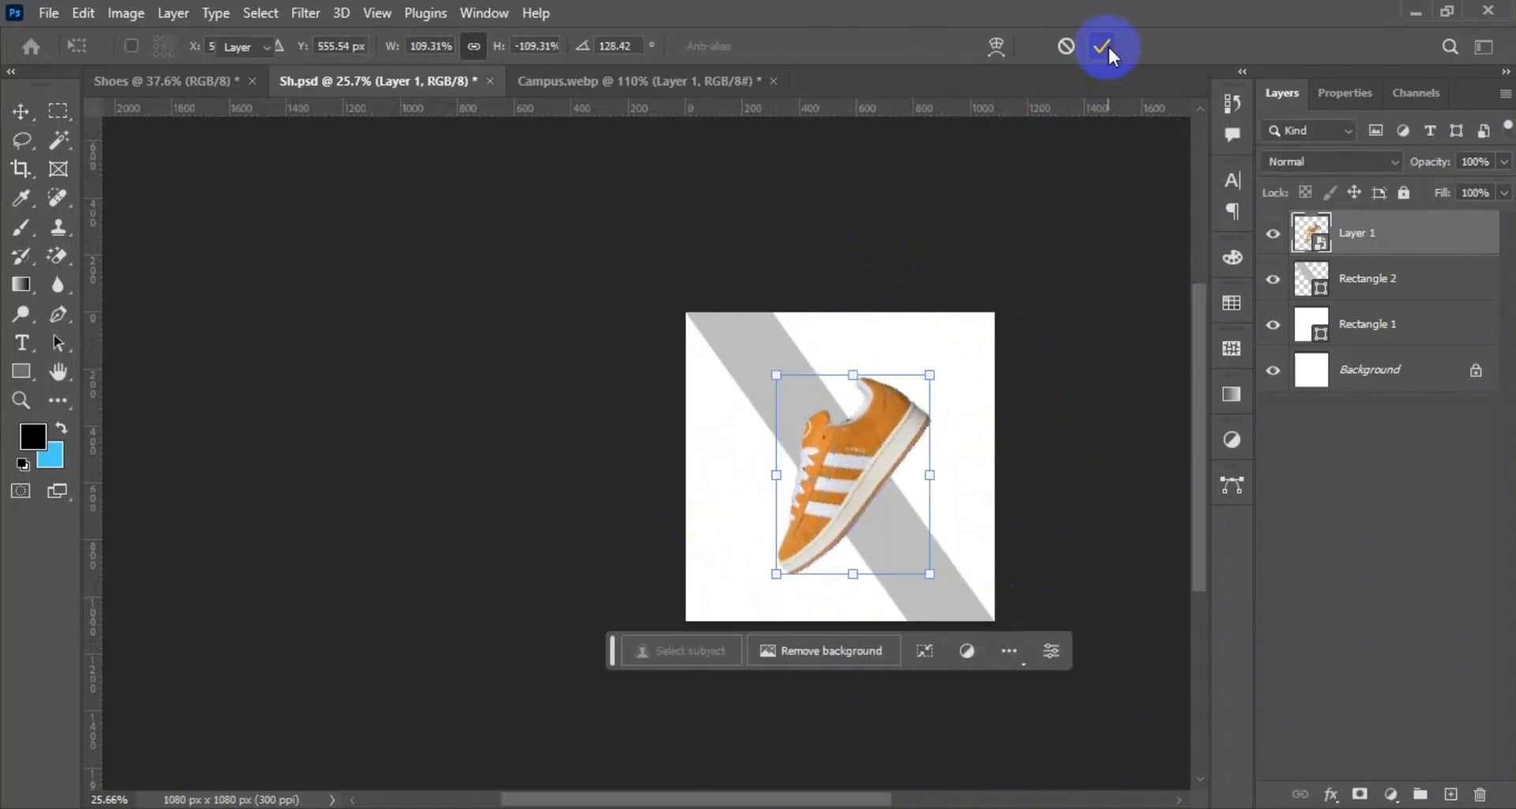
scroll(1047, 649, up, 3)
drag(811, 466, 800, 425)
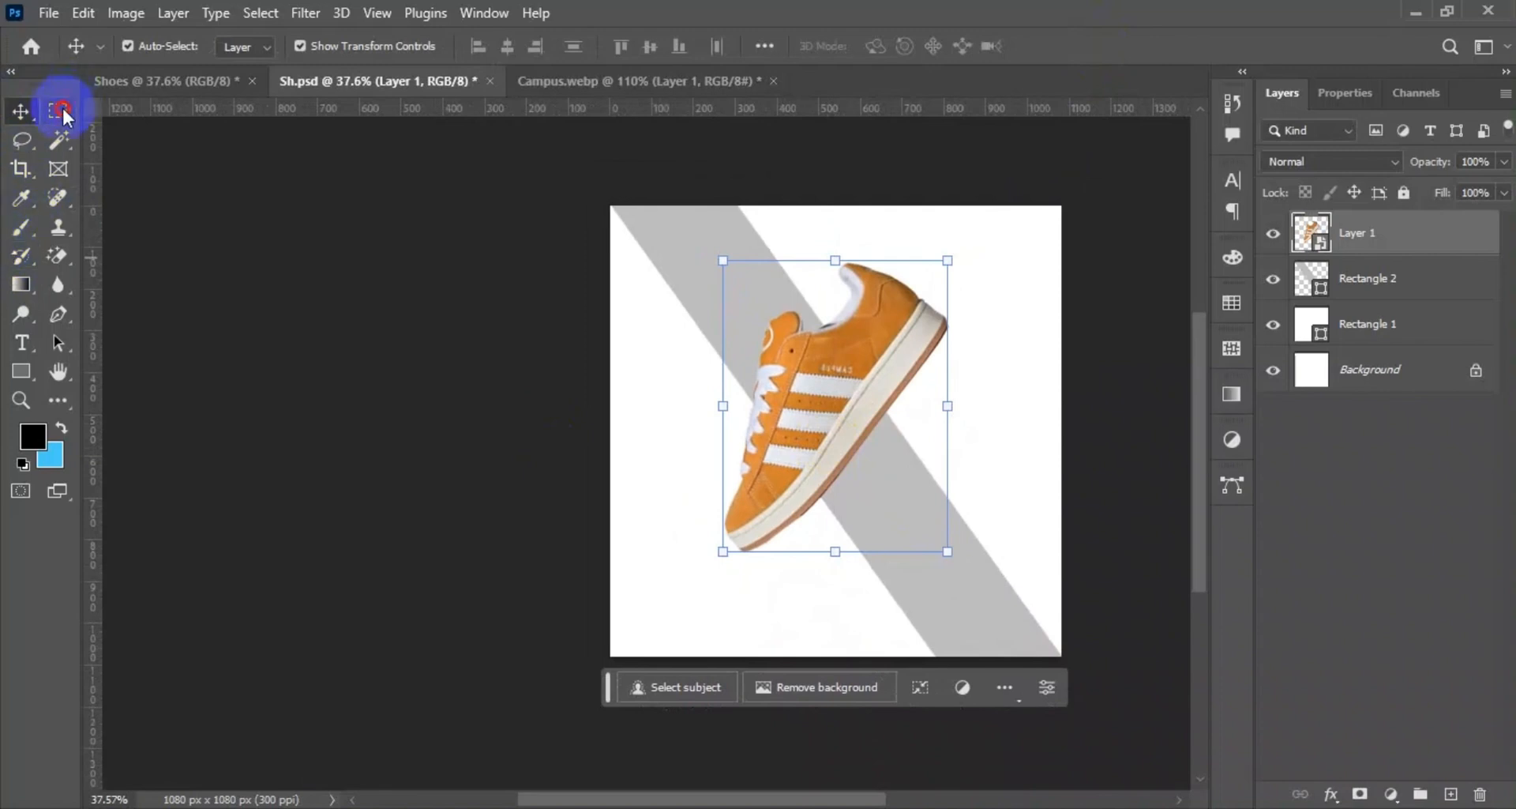
Try to select a narrow vertical strip across the shoe with the Rectangular Marquee tool and add a new layer for it.
click(61, 111)
drag(851, 273, 871, 424)
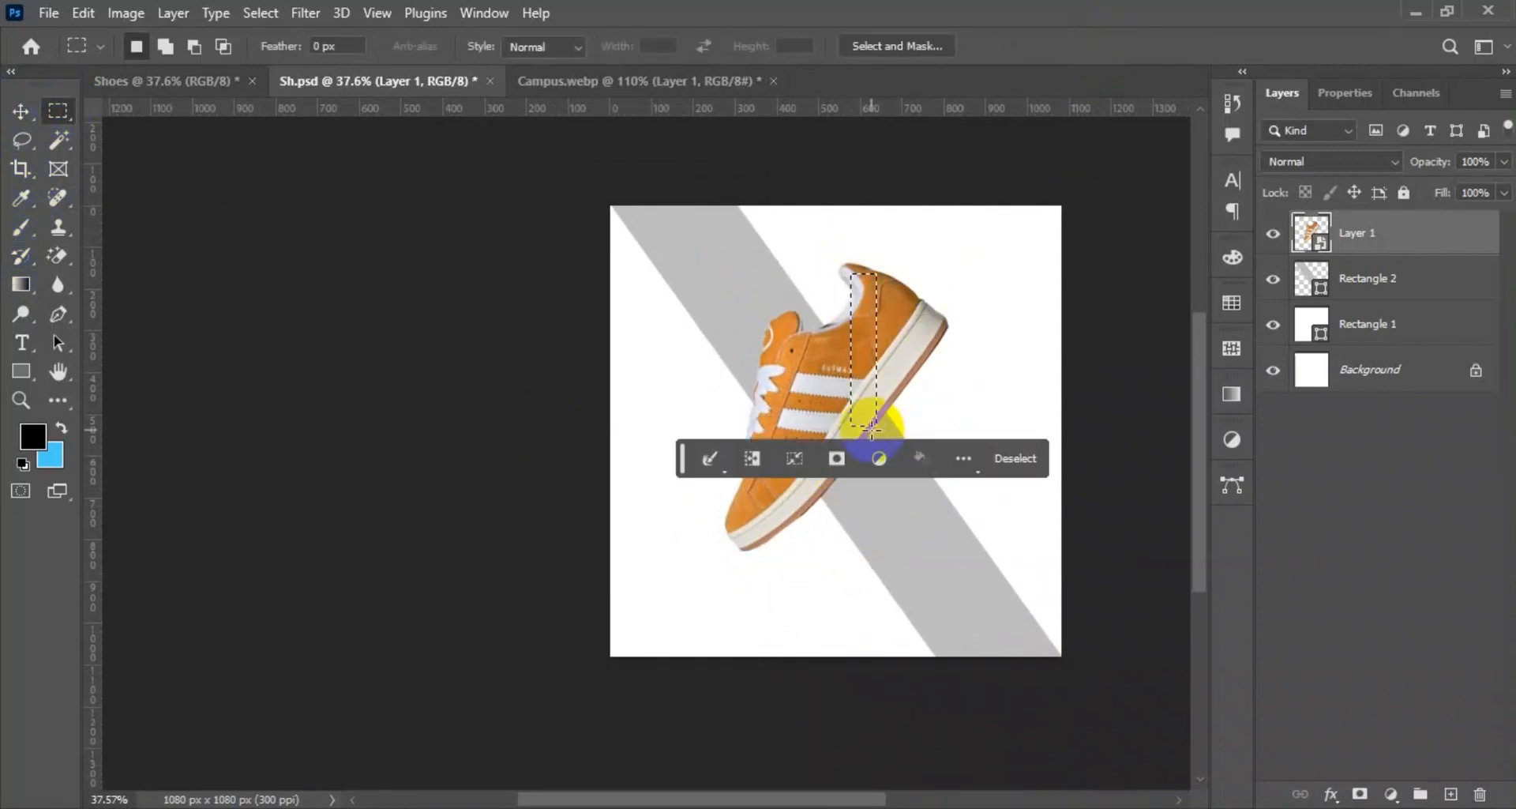
click(306, 268)
drag(877, 313, 778, 505)
mouse_move(841, 338)
mouse_down()
mouse_move(812, 349)
mouse_move(775, 491)
mouse_move(819, 496)
mouse_move(802, 502)
mouse_up()
click(22, 109)
click(1451, 794)
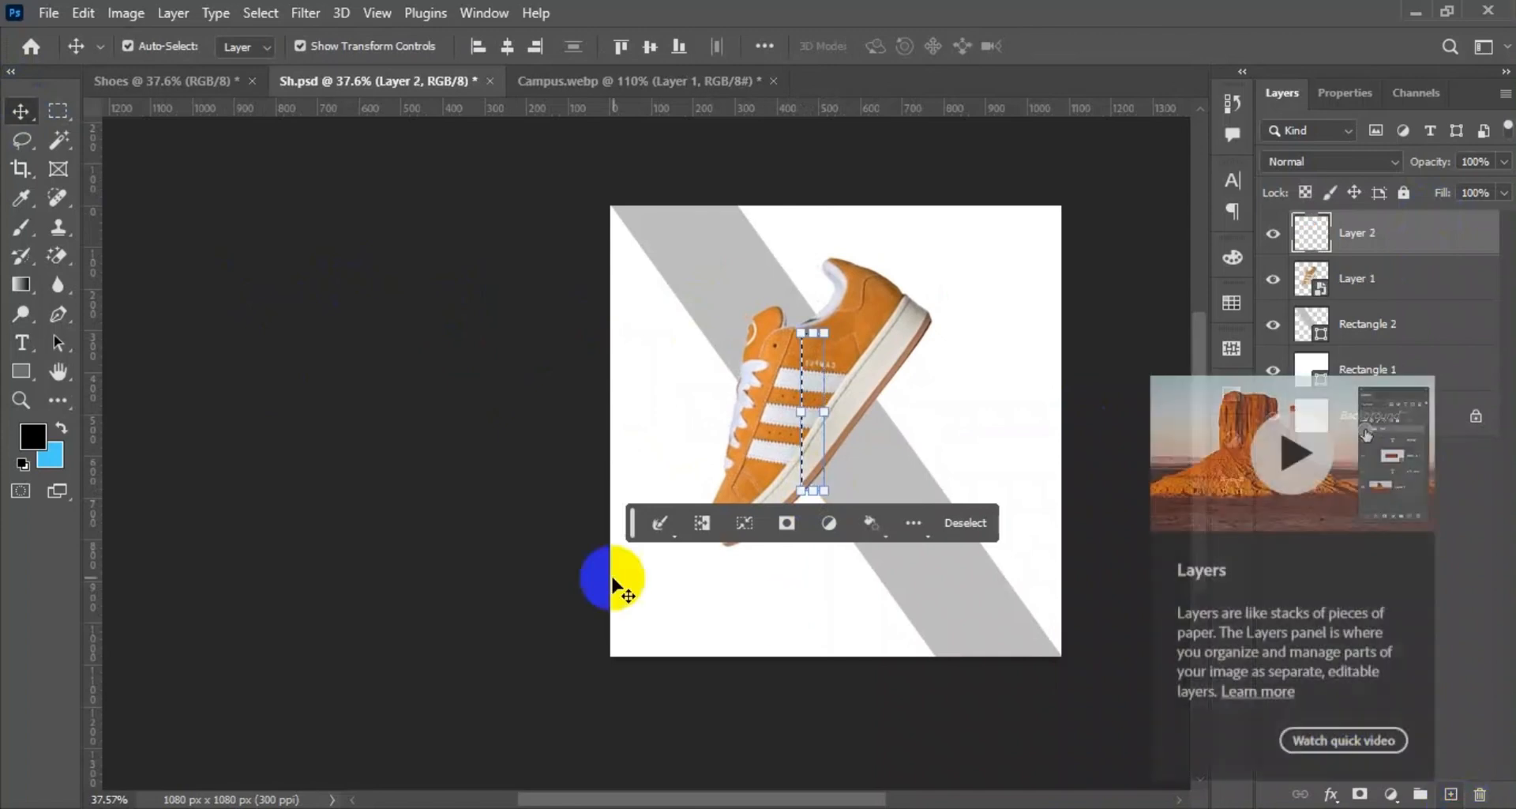
Try to move the selected strip on the new layer and the shoe layer, and undo back to the whole shoe.
click(787, 493)
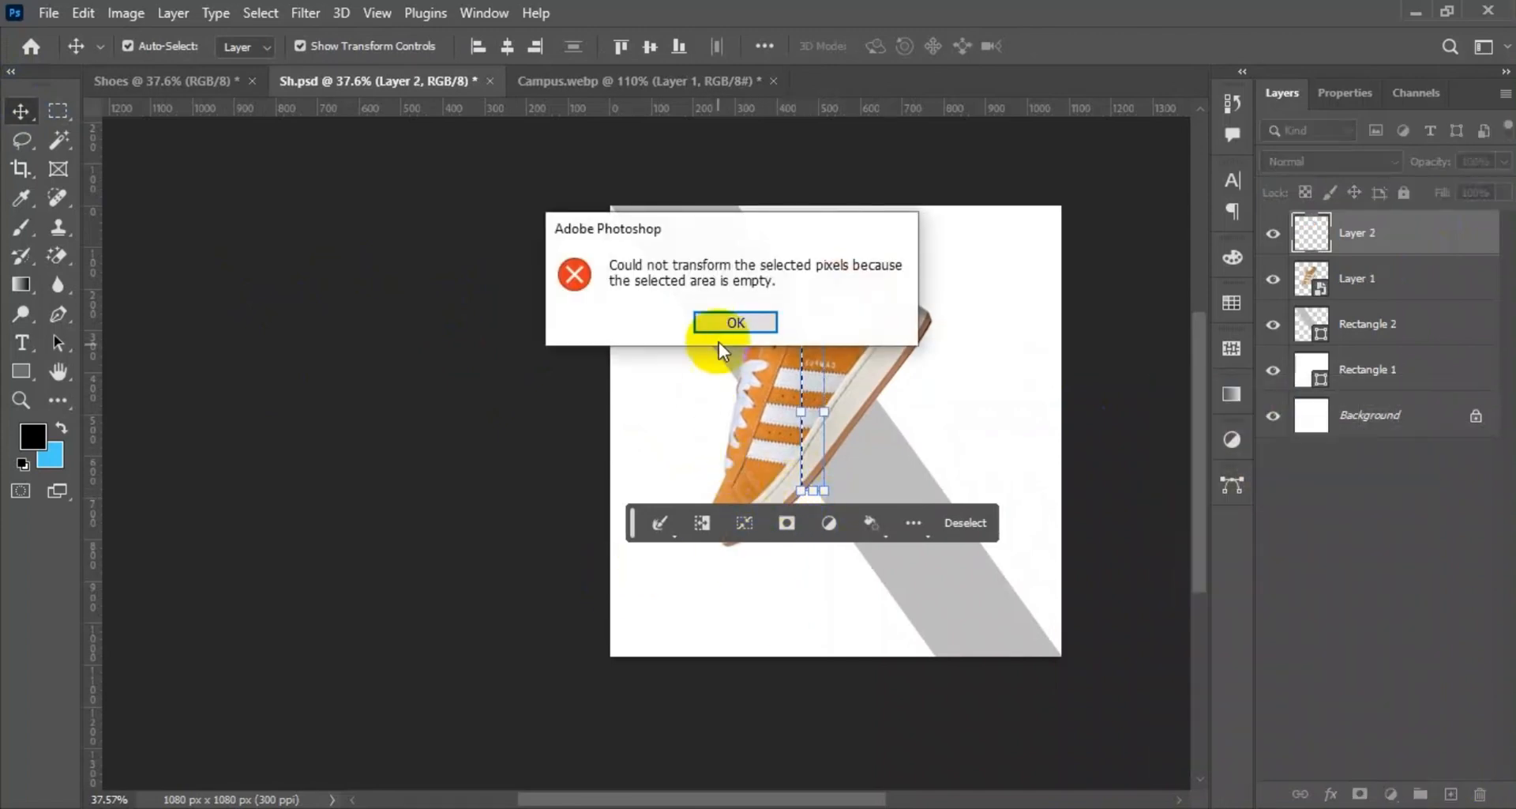
click(727, 325)
click(797, 420)
click(728, 324)
click(1323, 245)
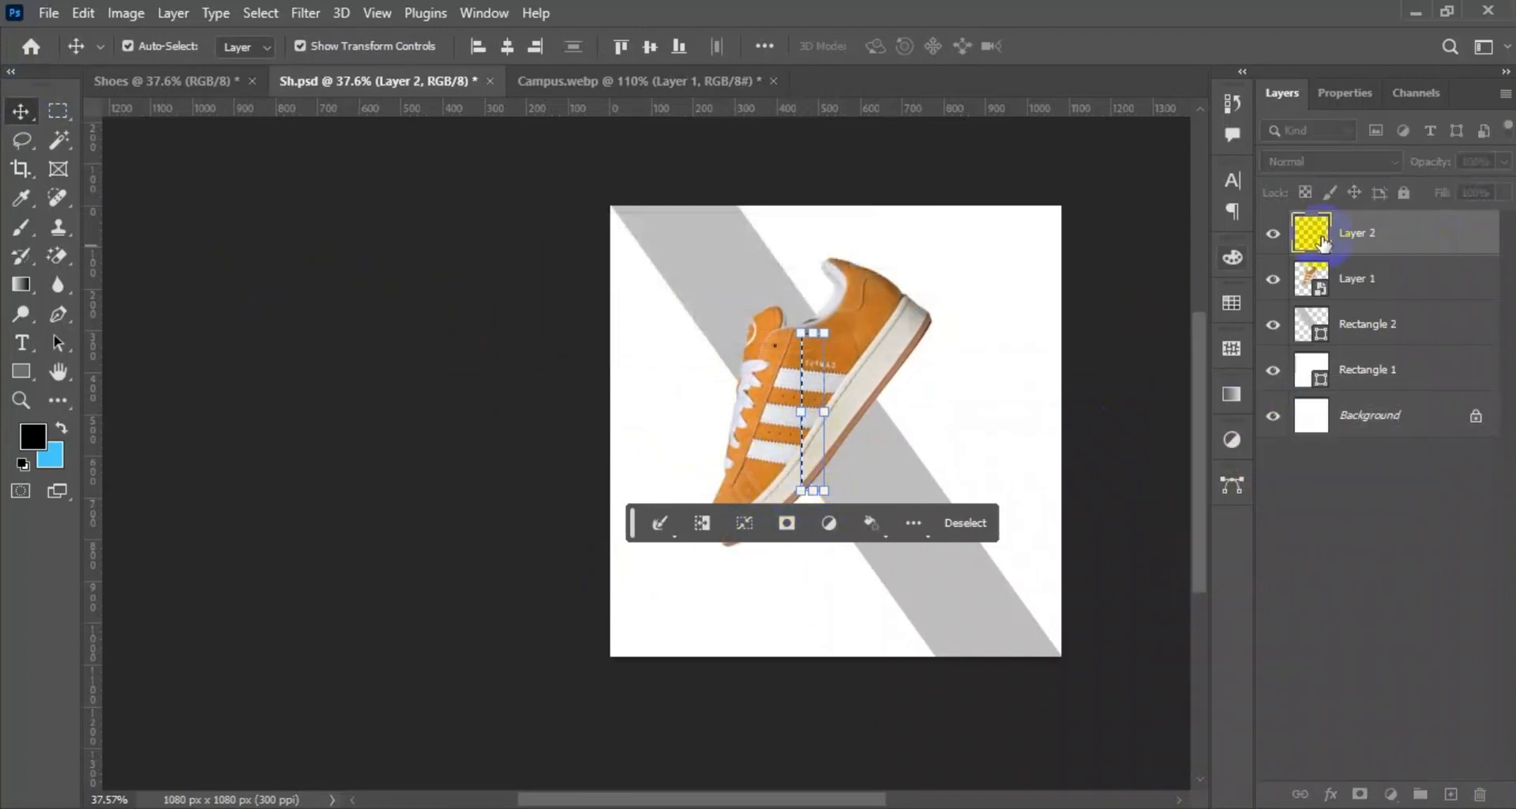
click(1364, 283)
drag(806, 488, 773, 481)
key(ctrl+z)
key(ctrl+z)
key(ctrl+z)
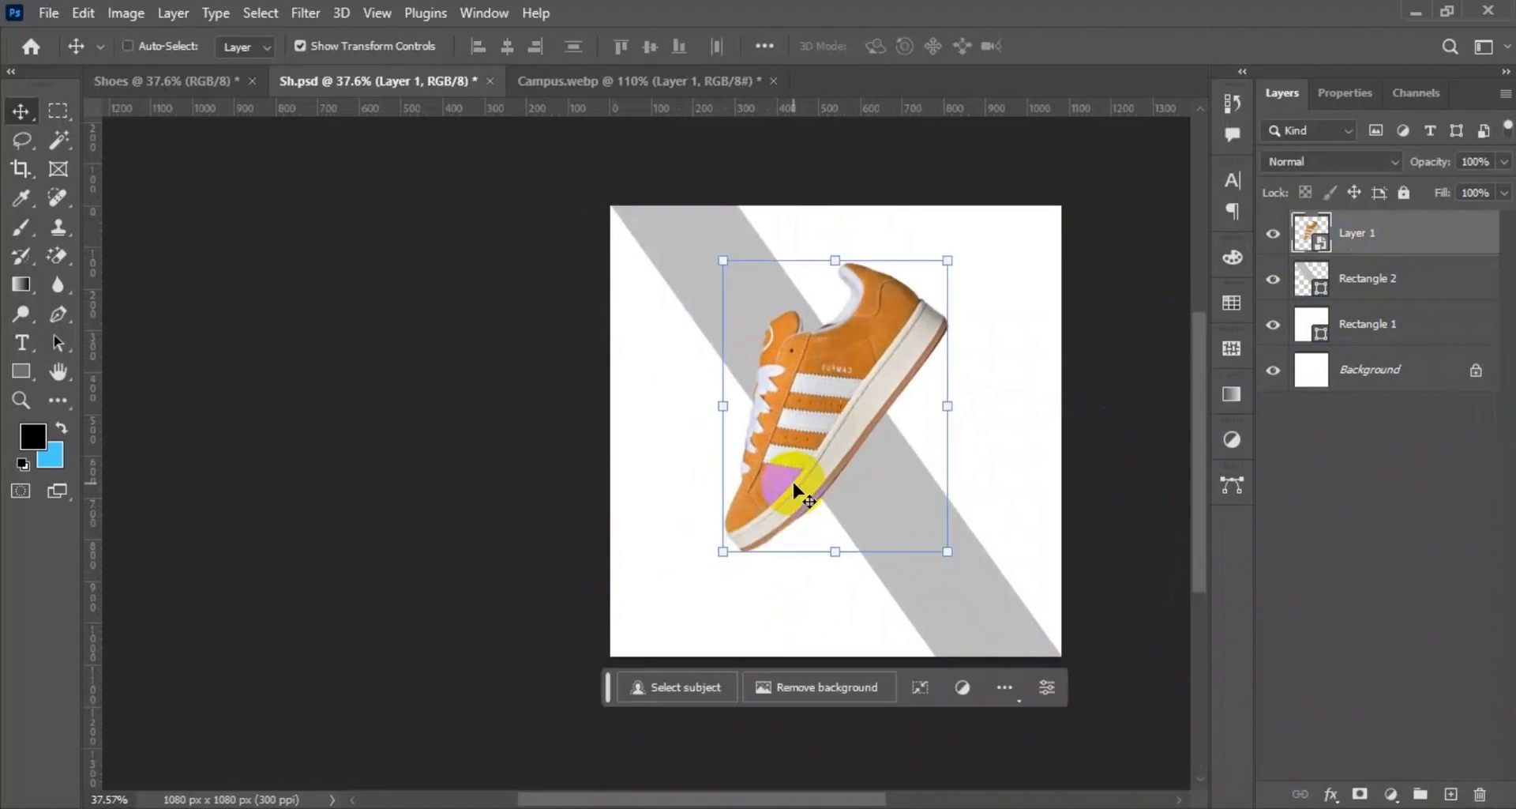
Select a narrow vertical strip across the shoe's three stripes and sole, and place a copy on a new layer.
click(70, 113)
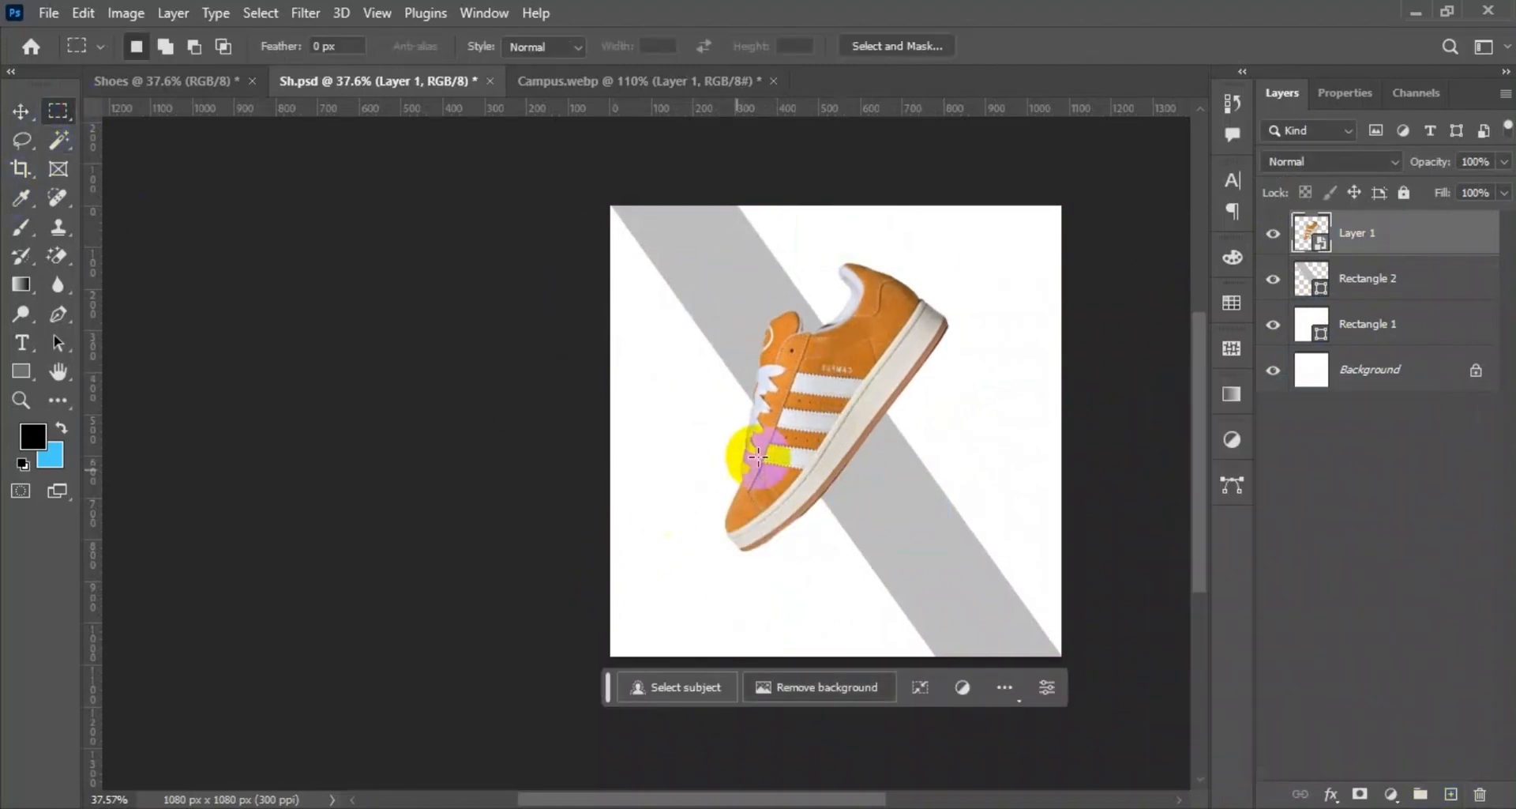
drag(836, 361, 813, 478)
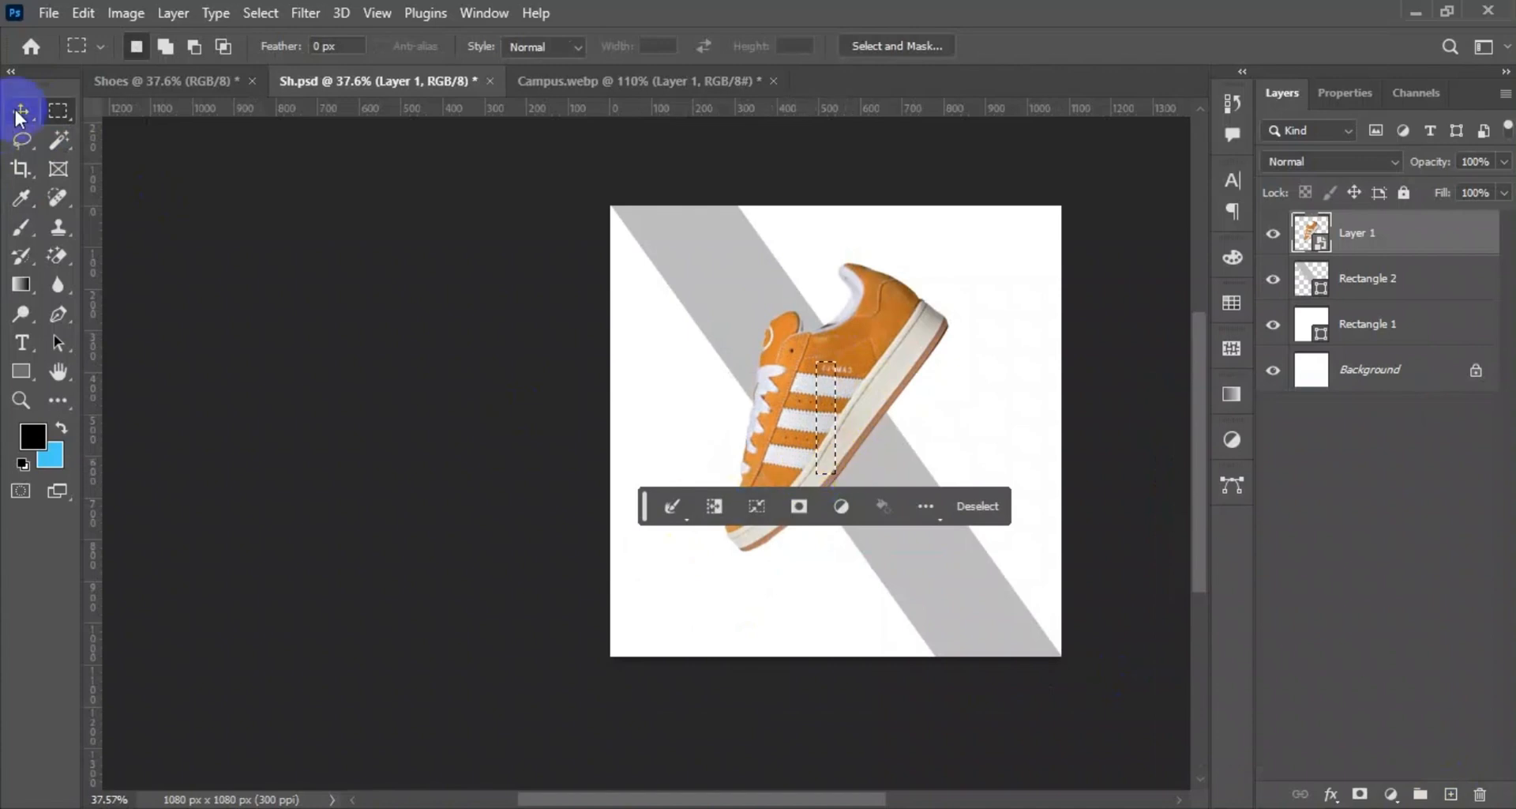
click(20, 113)
click(1451, 794)
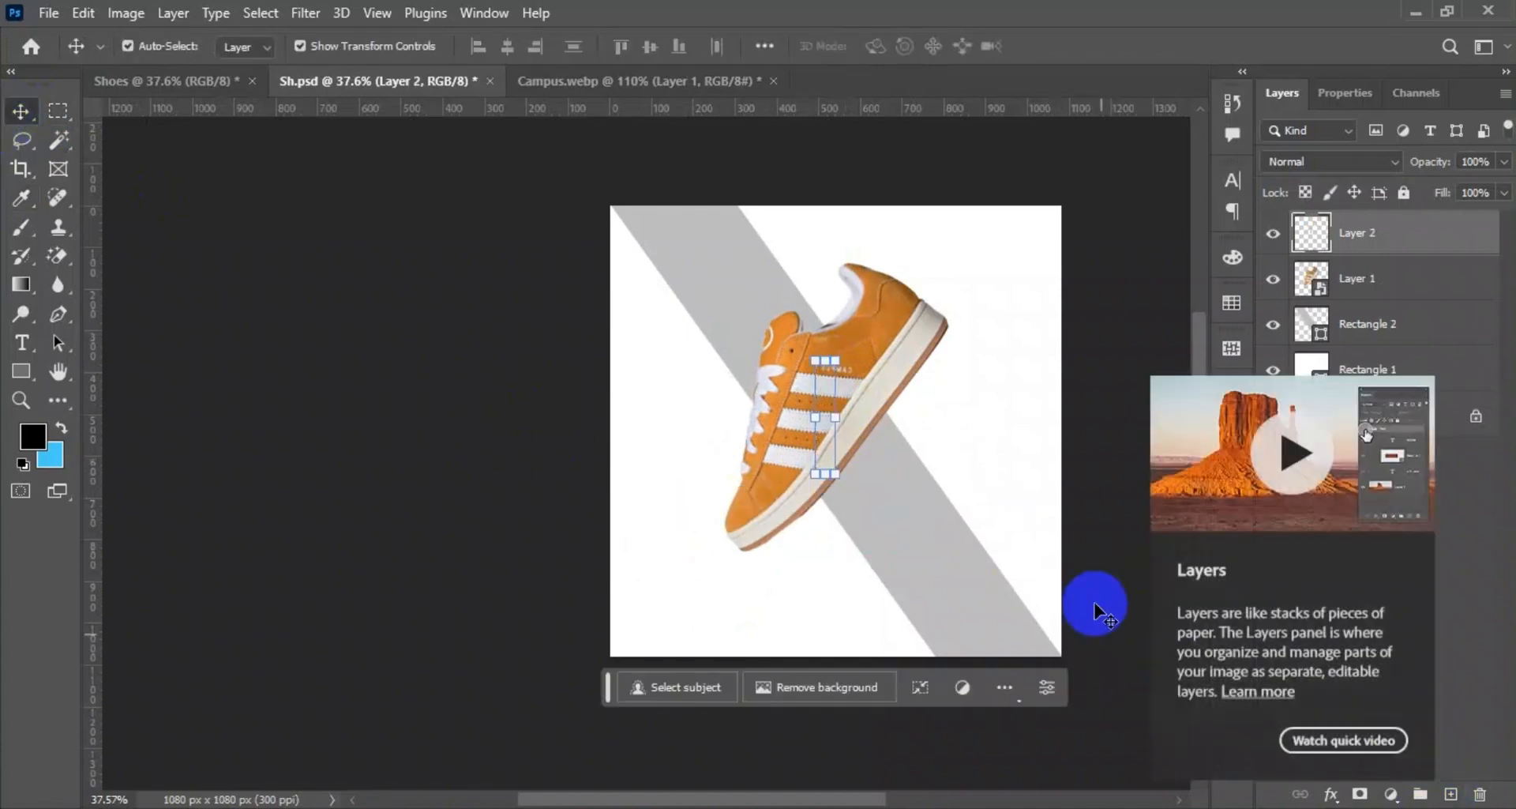
Stretch the strip into a wide band rotated 31.91° running past the poster's right edge, and place its layer beneath the shoe.
mouse_move(824, 437)
mouse_down()
mouse_move(889, 439)
mouse_move(900, 365)
mouse_move(845, 446)
mouse_up()
key(ctrl+t)
drag(874, 351, 1106, 524)
drag(959, 484, 860, 596)
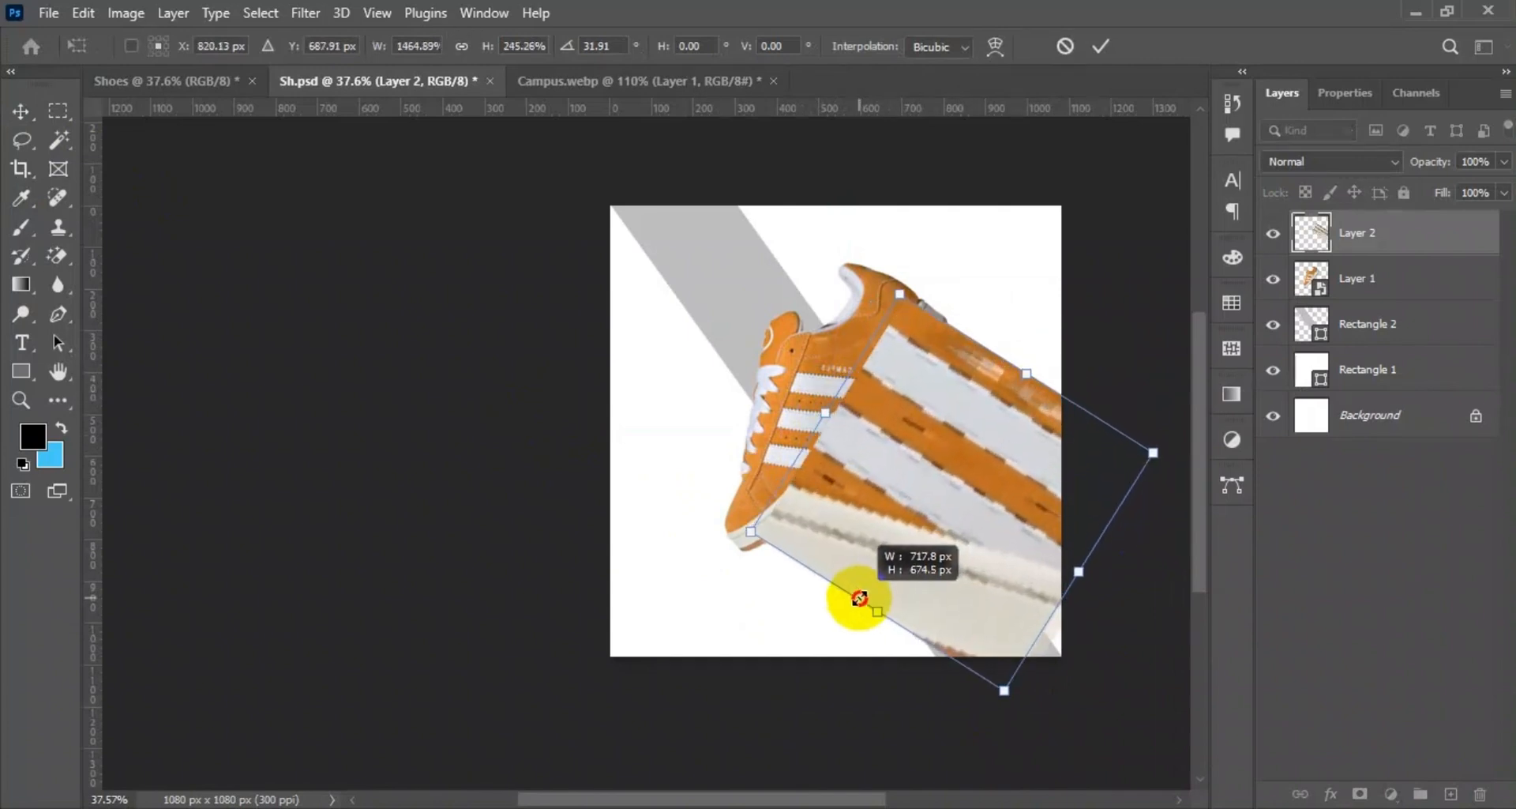
drag(1079, 568, 1124, 603)
click(1100, 46)
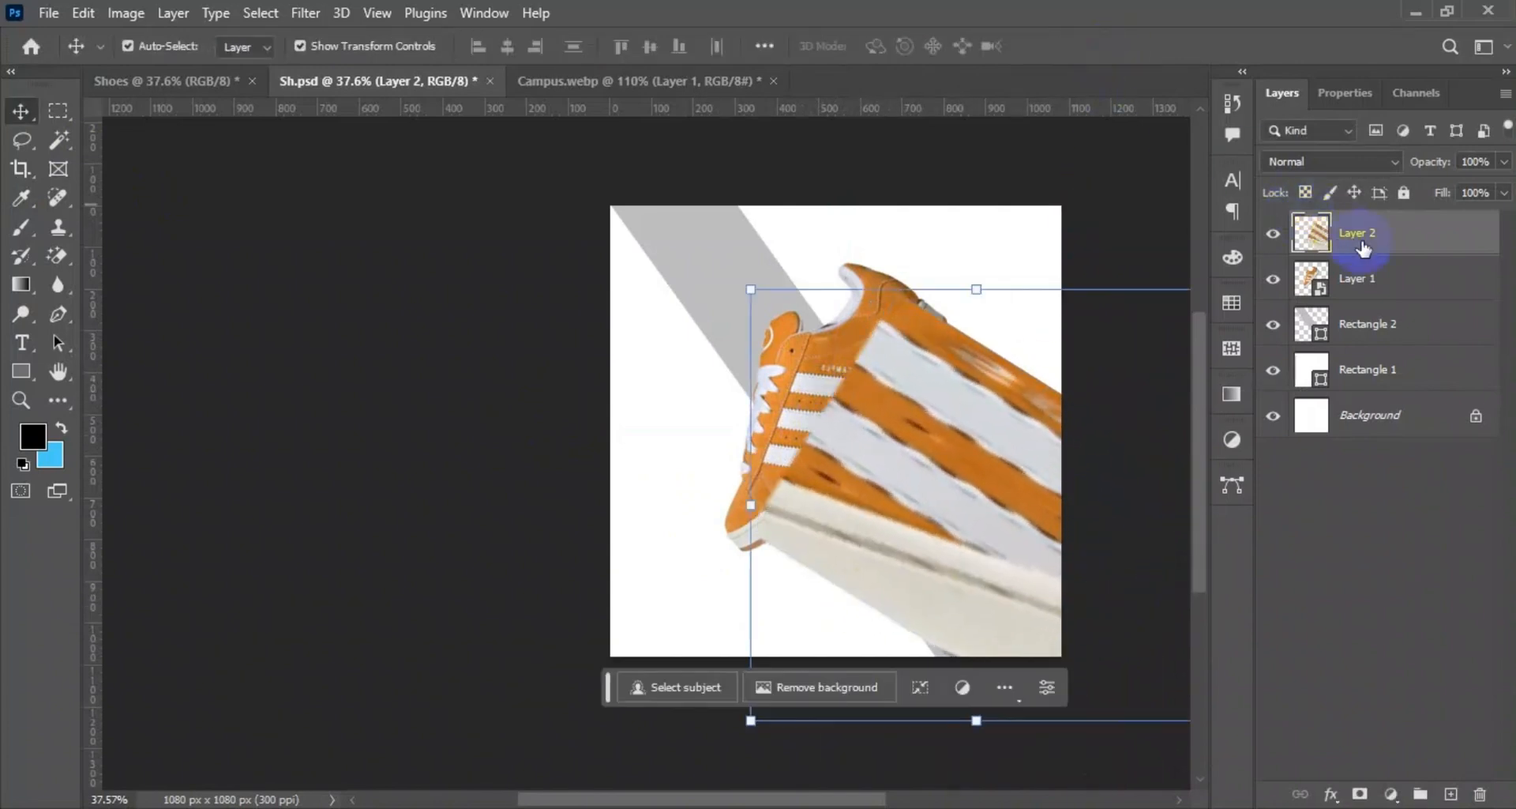
drag(1348, 241, 1355, 292)
click(933, 576)
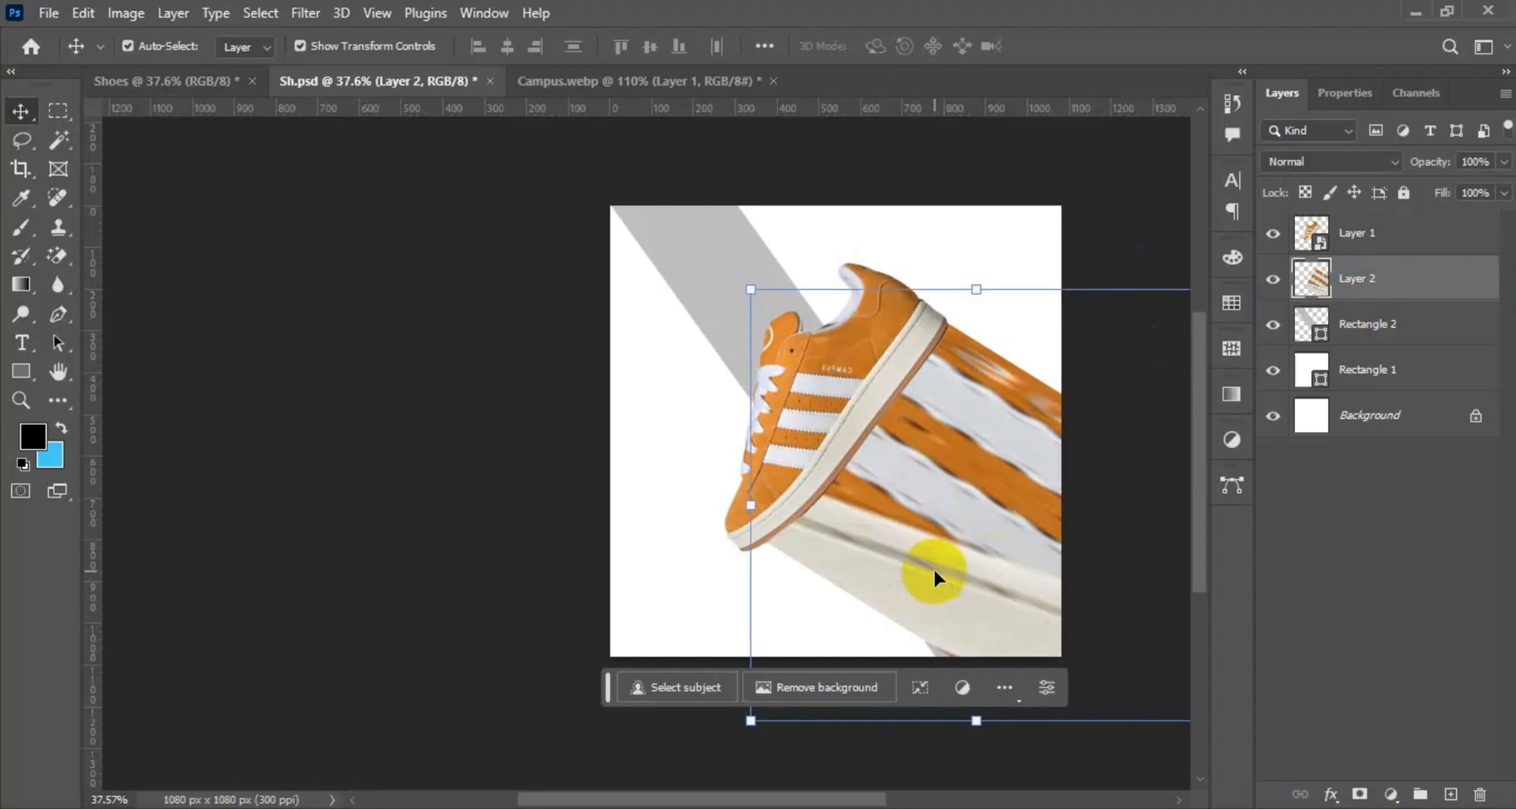
Brighten the stretched strip layer with the Basic tone adjustments of the Camera Raw Filter.
click(308, 14)
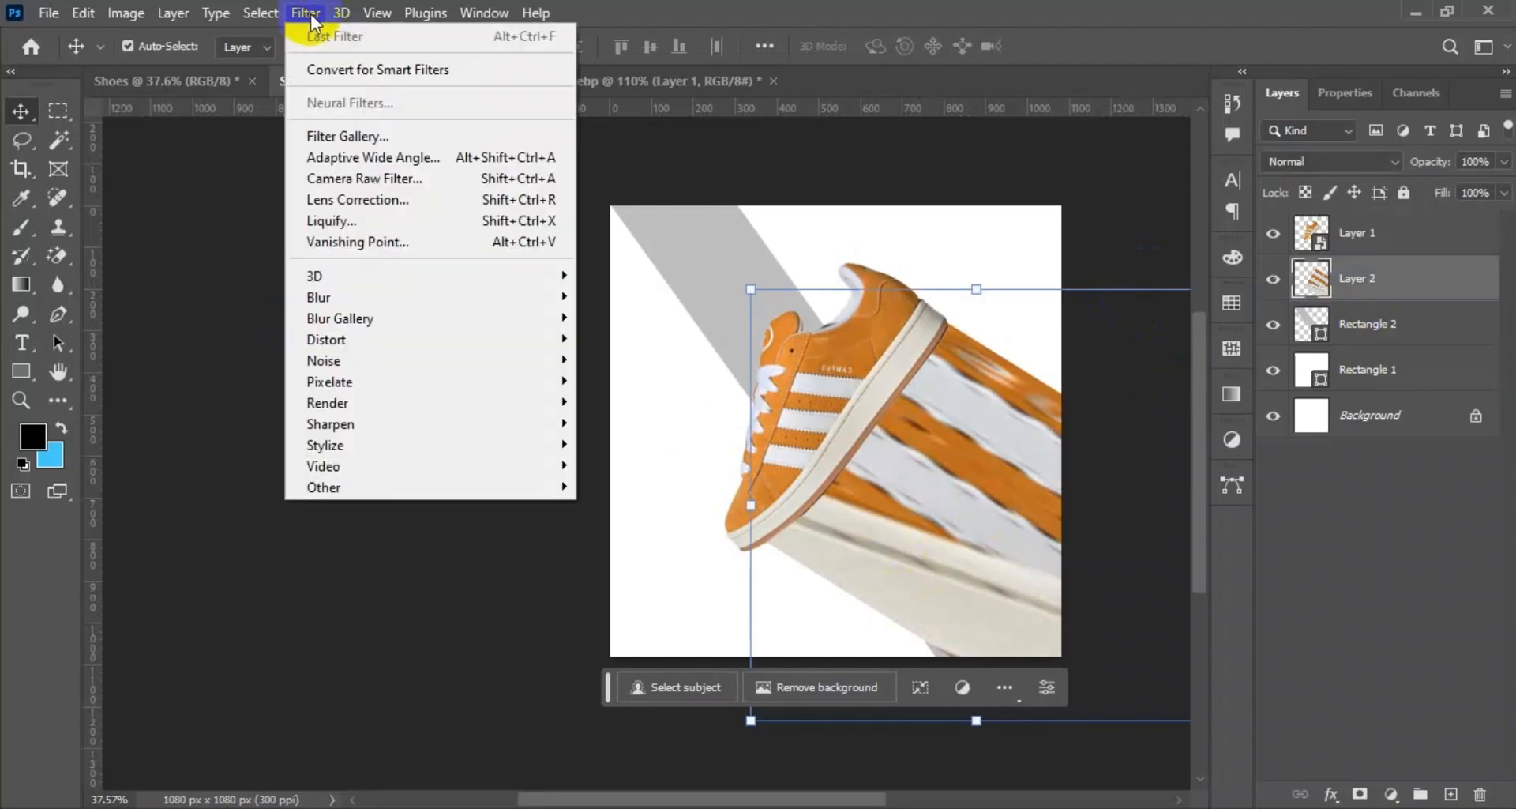
click(334, 172)
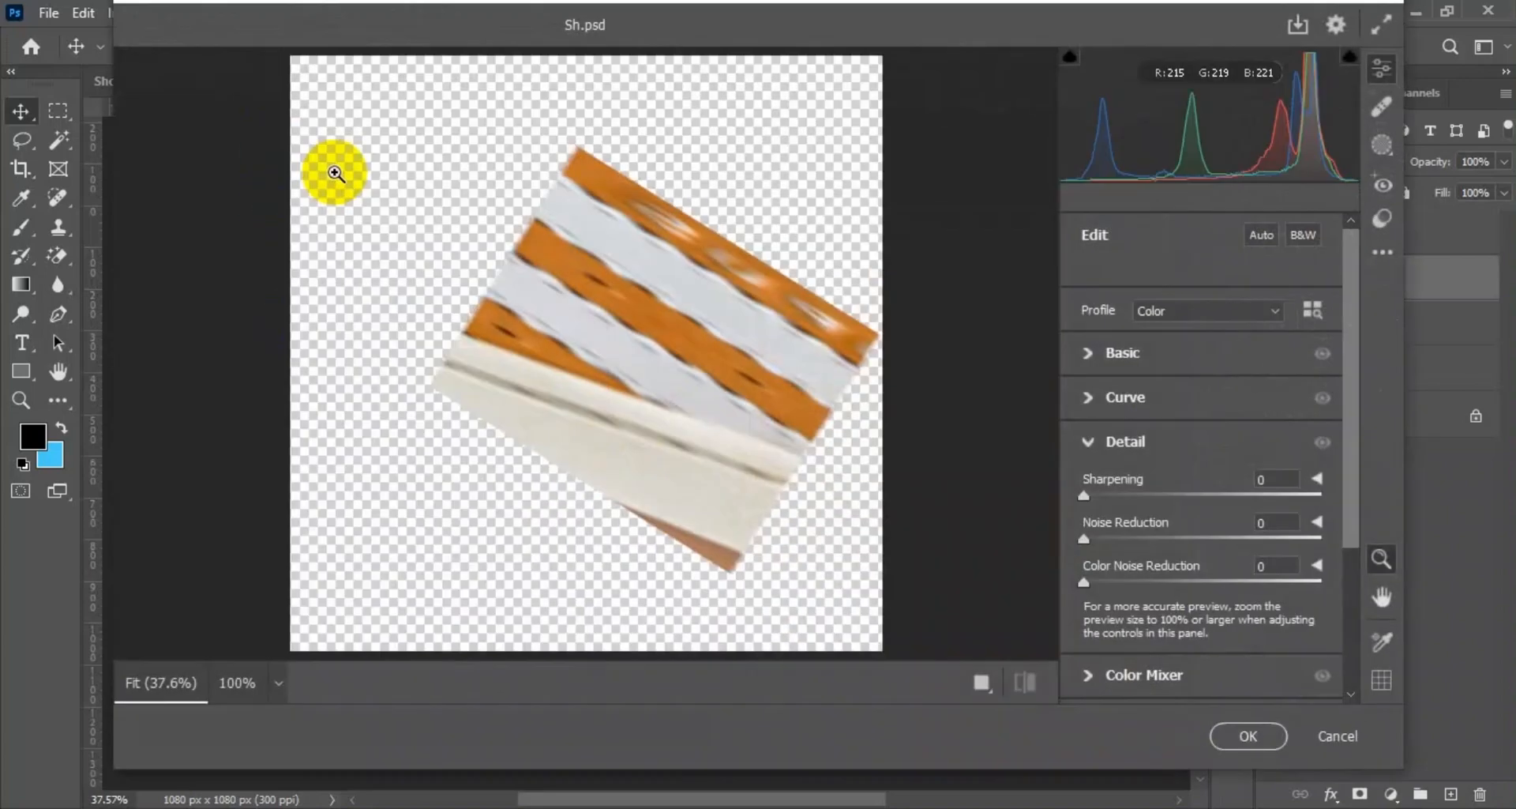
click(1096, 365)
drag(1202, 409, 1235, 544)
drag(1203, 577, 1164, 577)
scroll(1166, 529, down, 5)
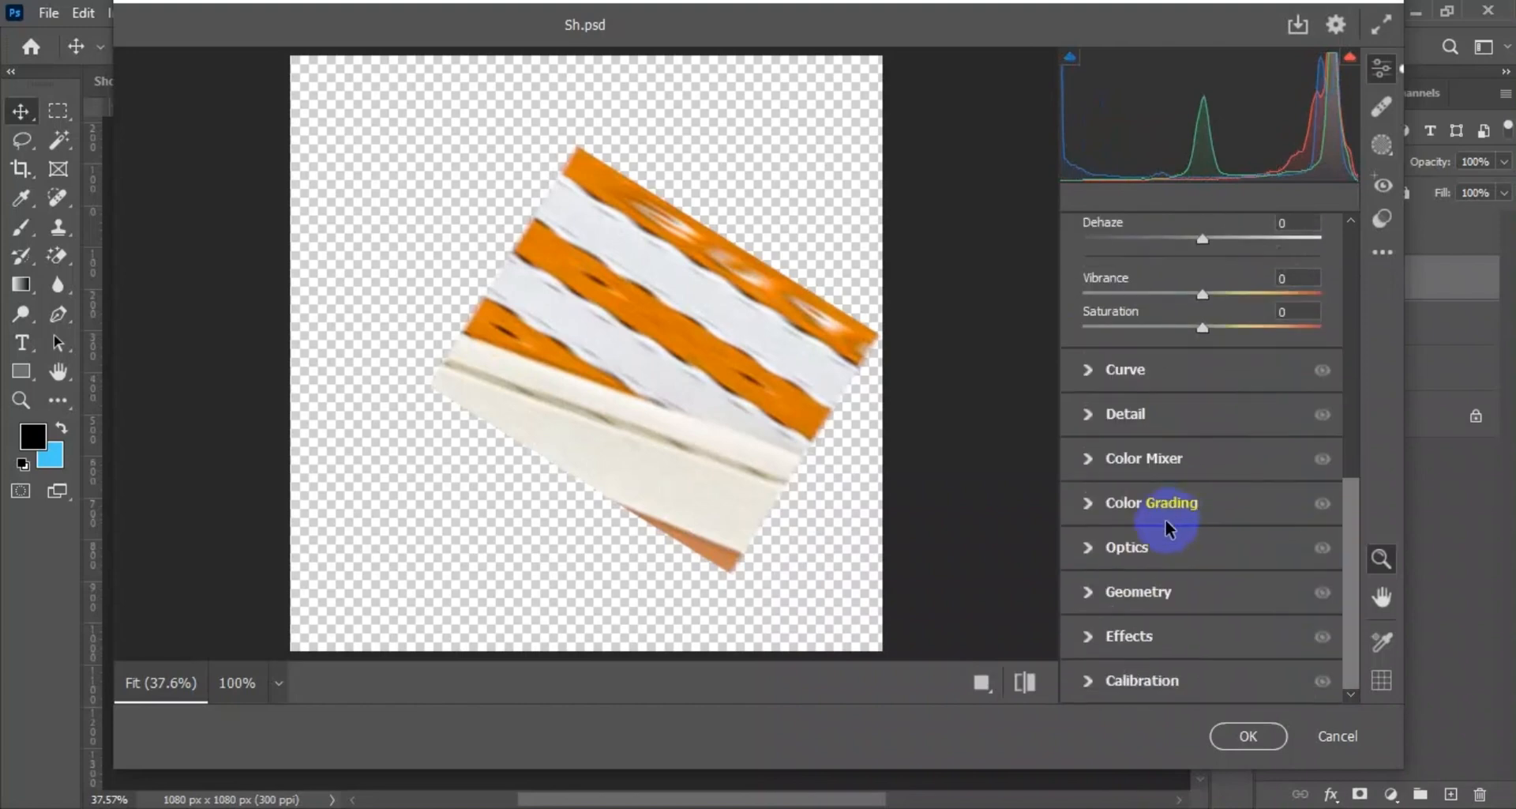
Shift the Oranges hue slightly toward red in the Color Mixer and apply the Camera Raw Filter.
click(1087, 510)
click(1088, 234)
click(1088, 458)
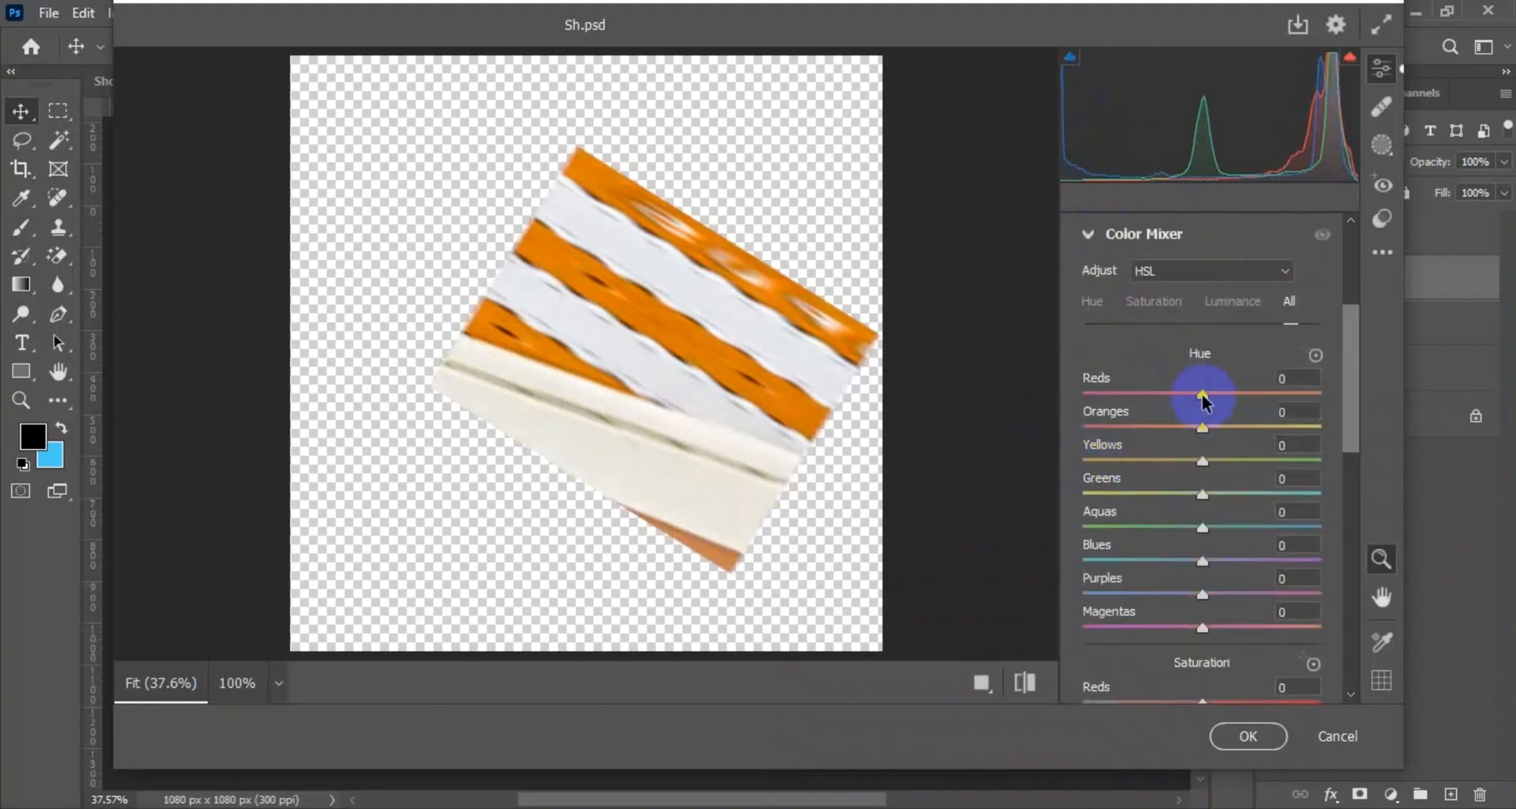
drag(1203, 425, 1198, 426)
click(1246, 734)
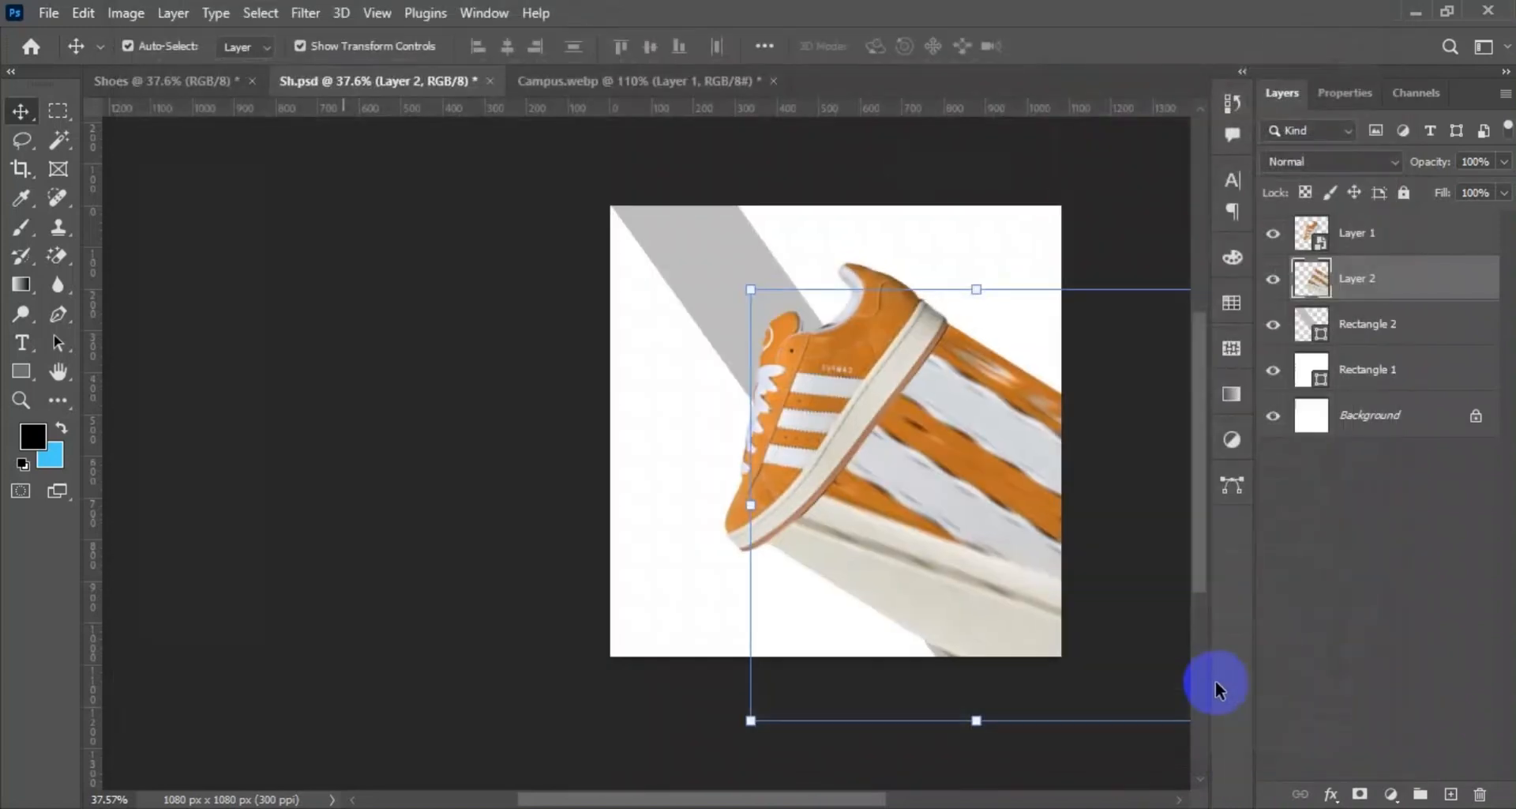
Warp the stretched strip layer so its band curves downward and narrows to follow the shoe's sole.
click(1050, 438)
right_click(1033, 236)
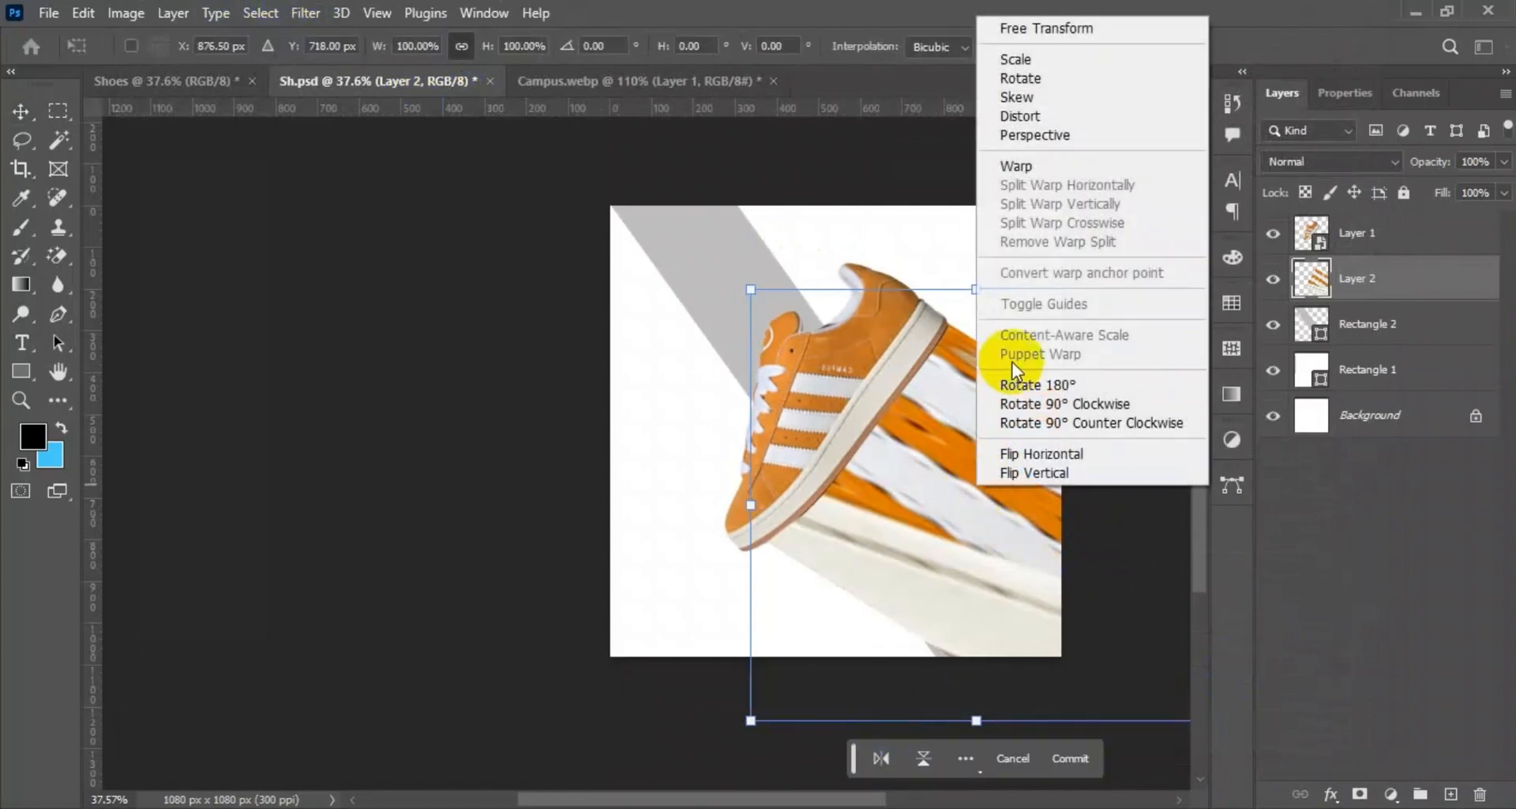
click(1016, 165)
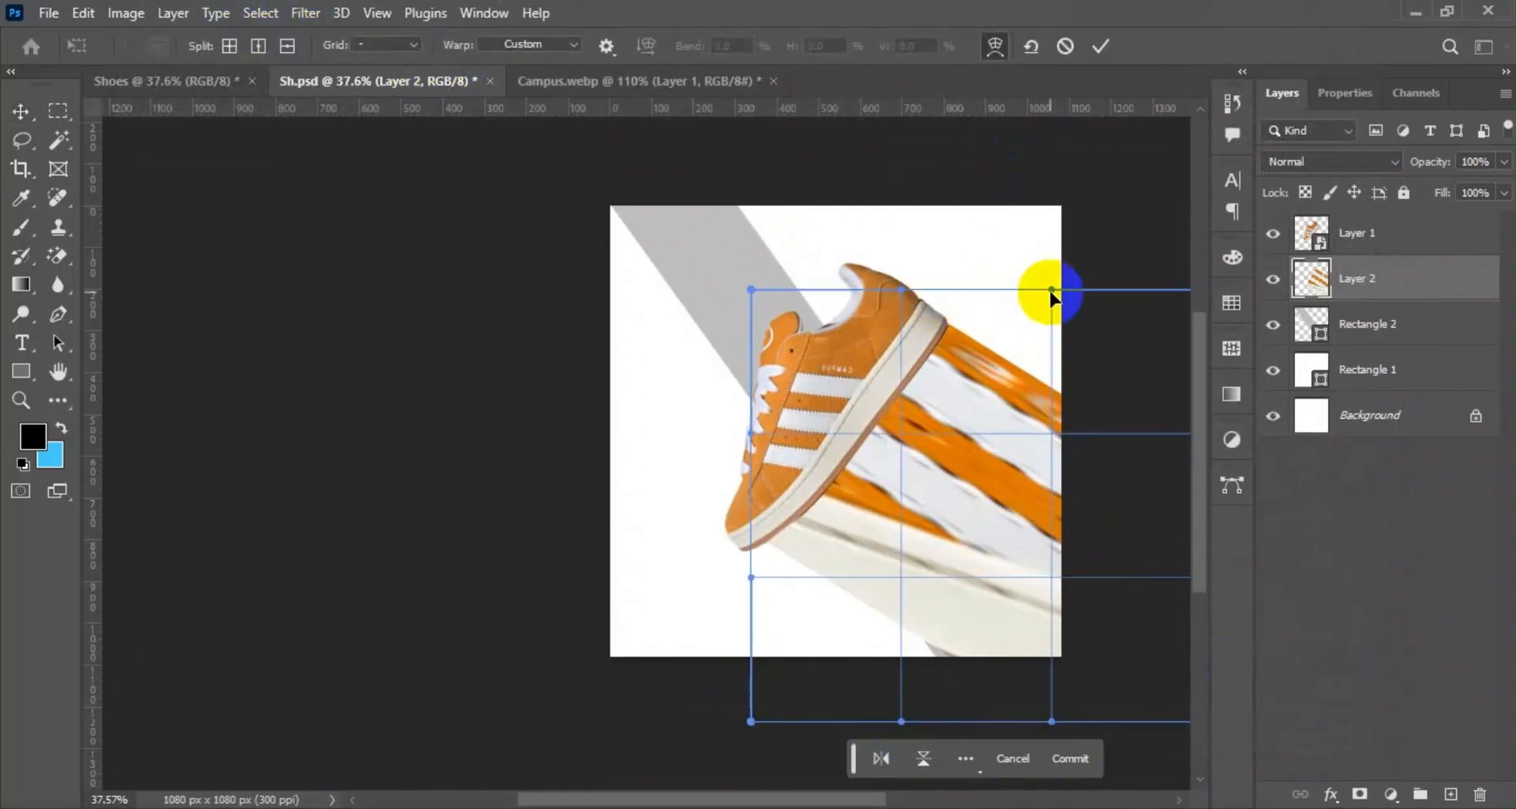
drag(1050, 294, 1135, 454)
drag(837, 722, 940, 419)
click(1100, 46)
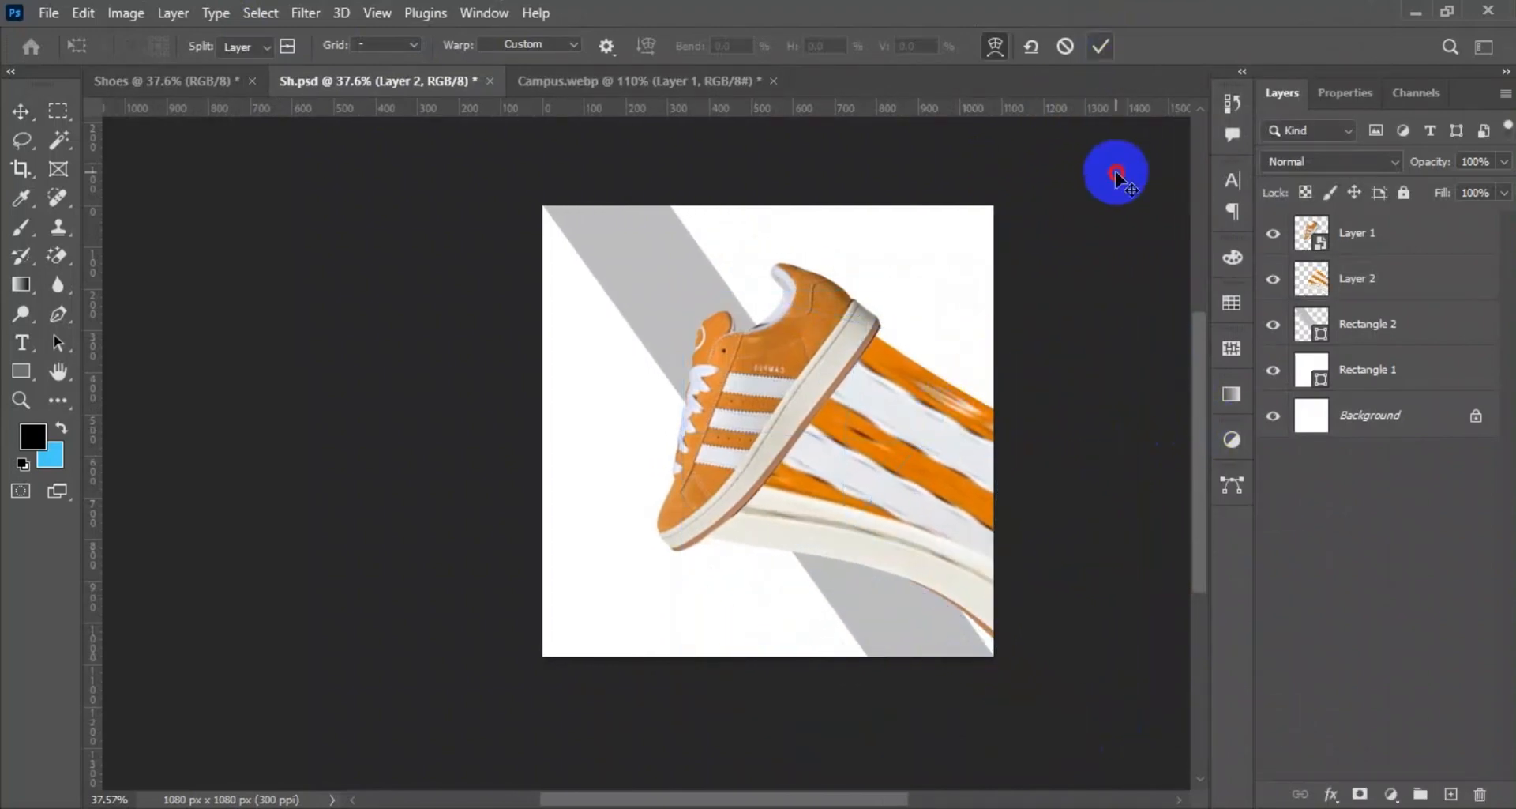
Combine the shoe layer and the stretched strip layer into one smart object.
click(749, 433)
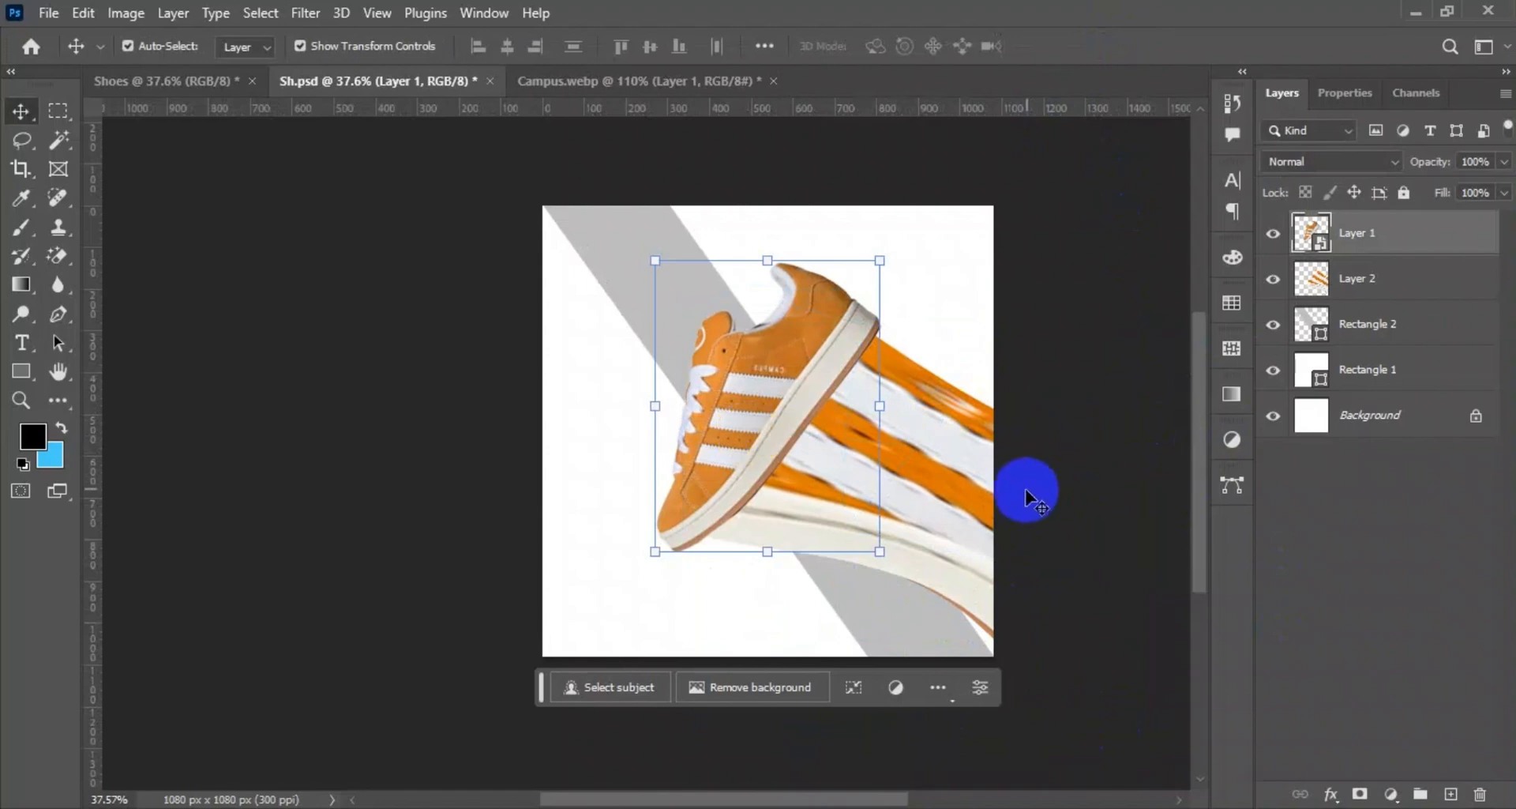
click(748, 399)
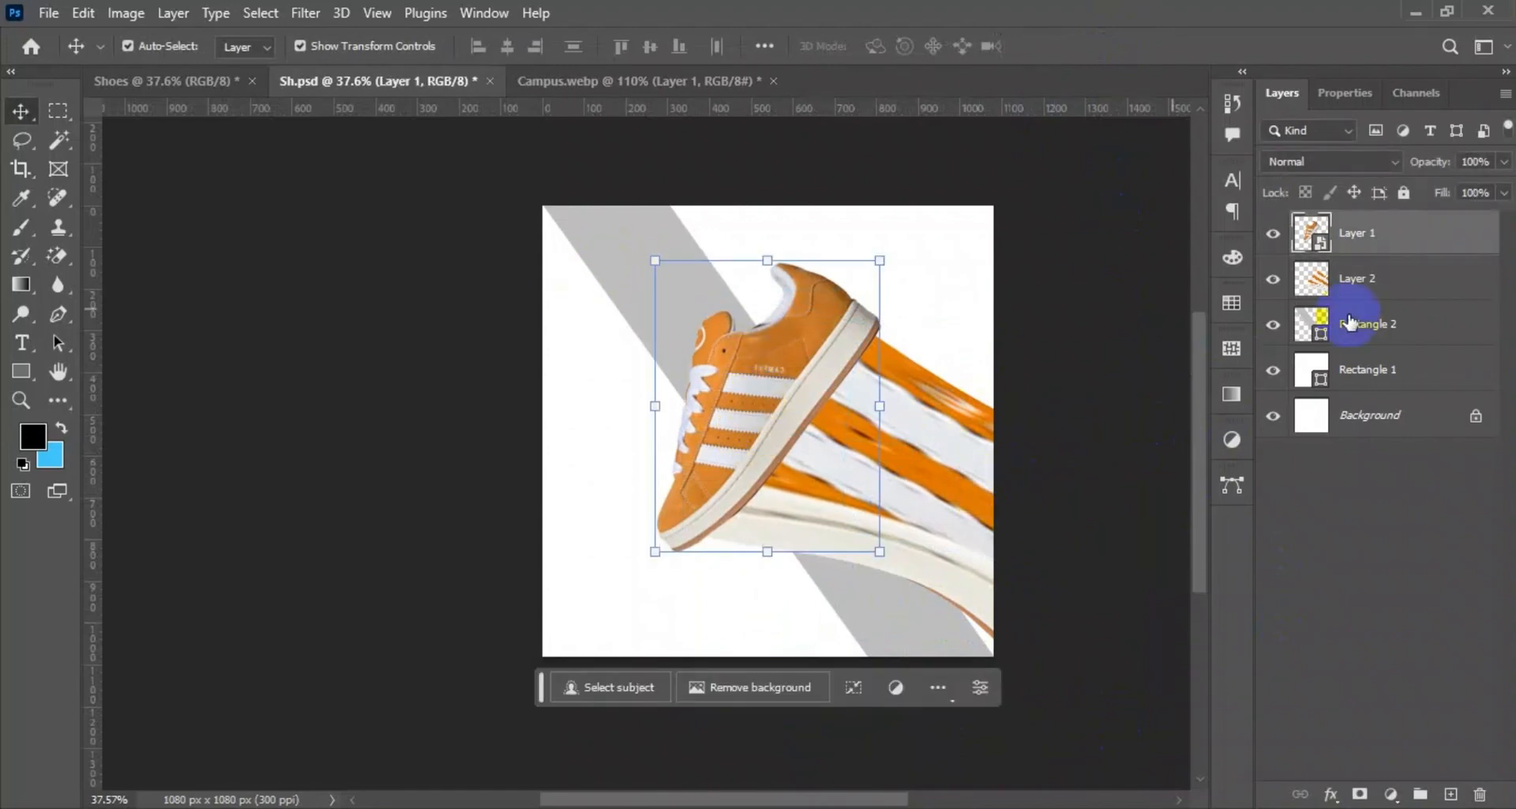
ctrl+click(1414, 281)
right_click(1414, 281)
click(1300, 246)
click(1358, 532)
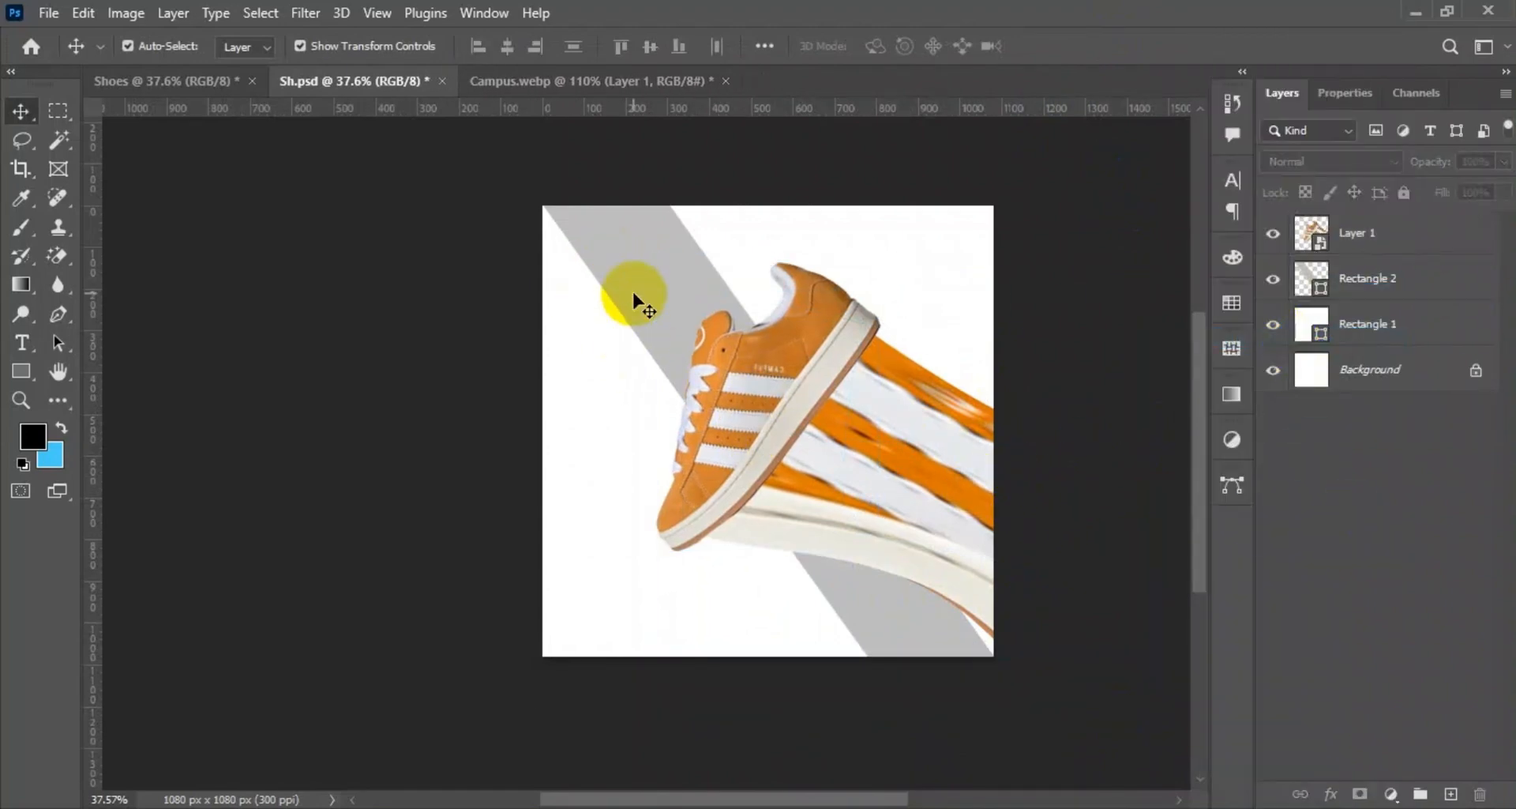
click(754, 401)
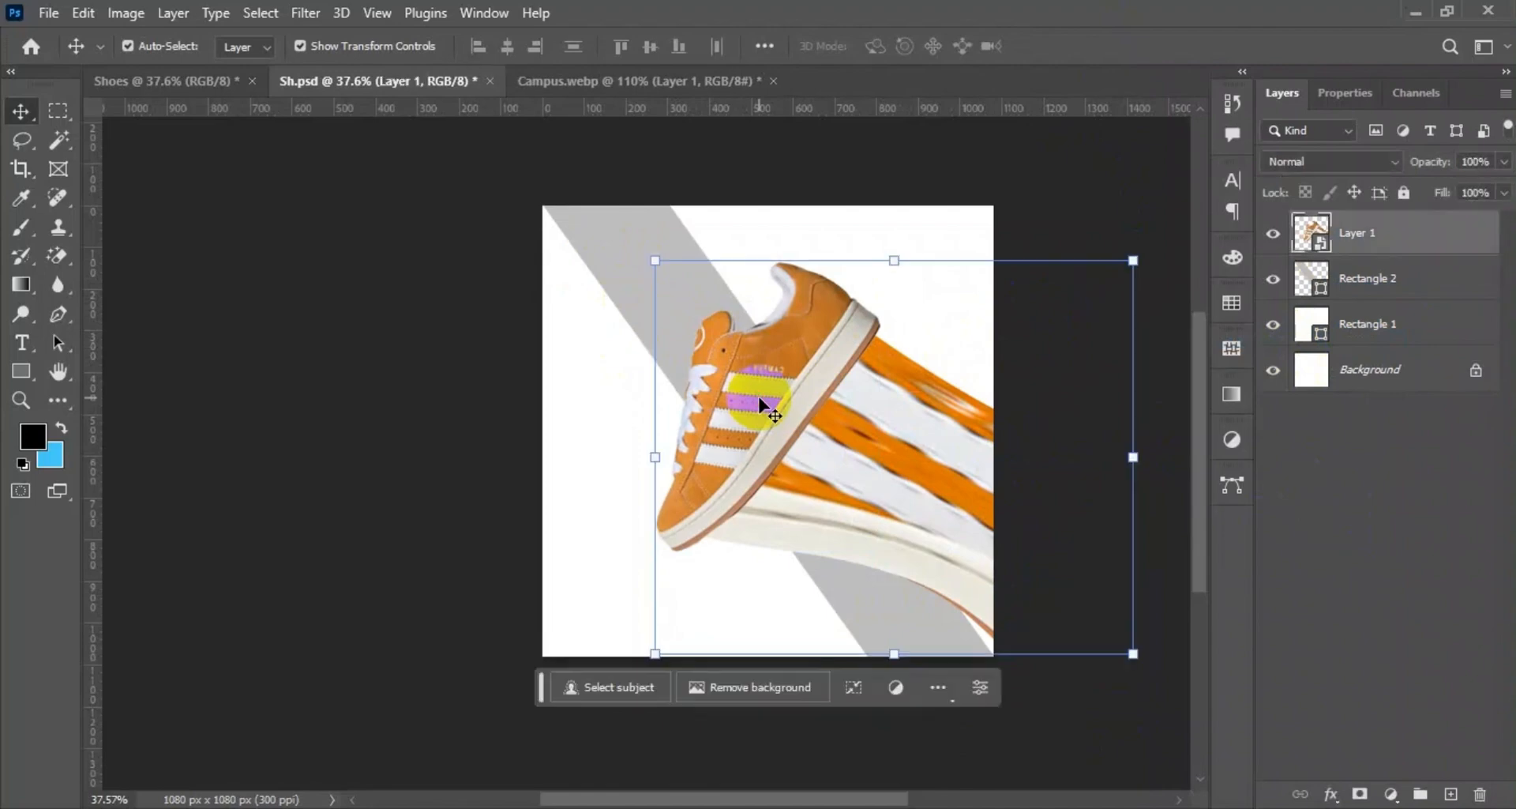
Load the diagonal stripe's outline as a selection and sample the strip's orange as the foreground colour.
click(613, 259)
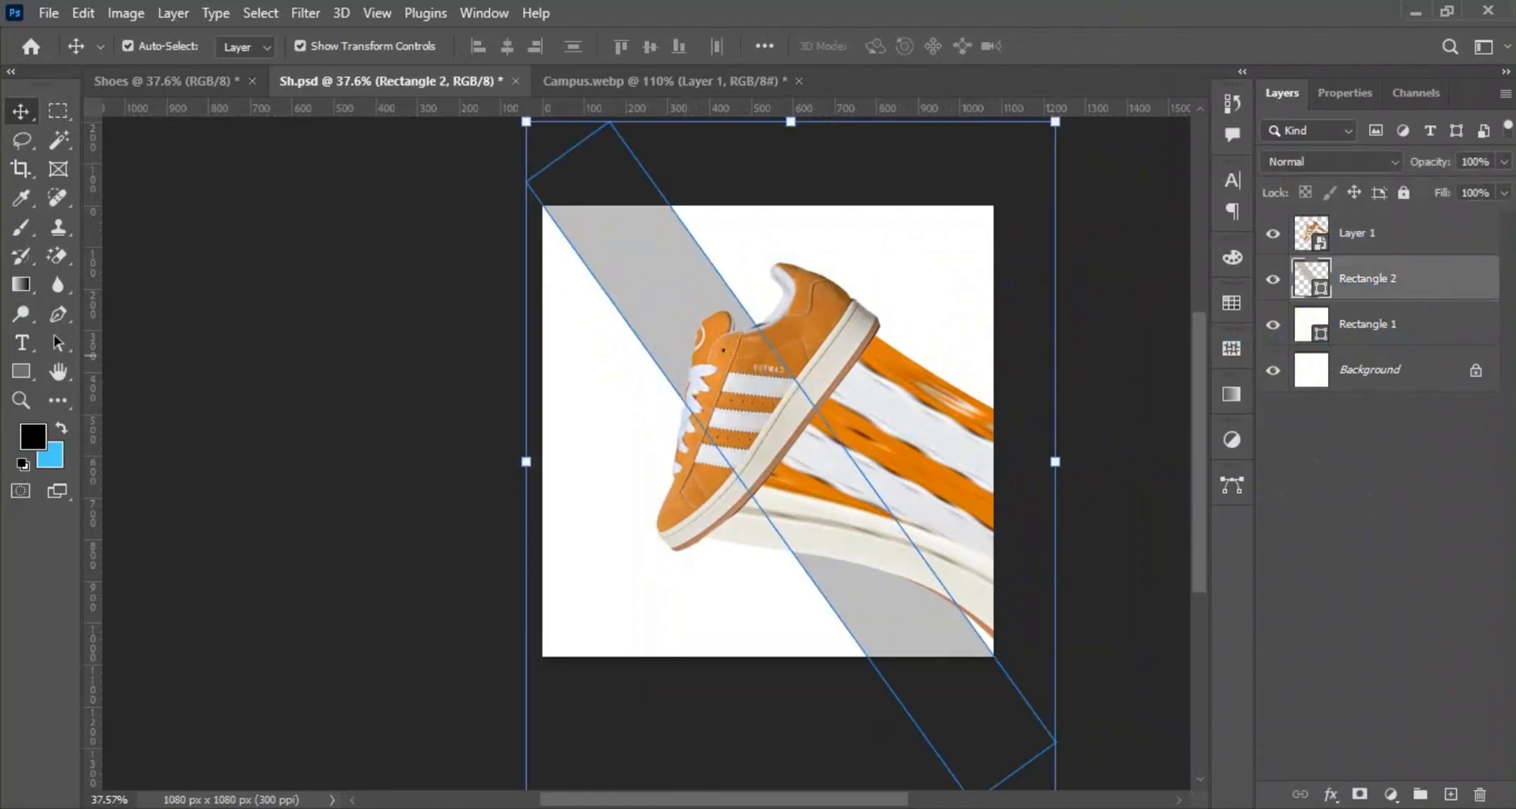
click(1345, 92)
click(1292, 93)
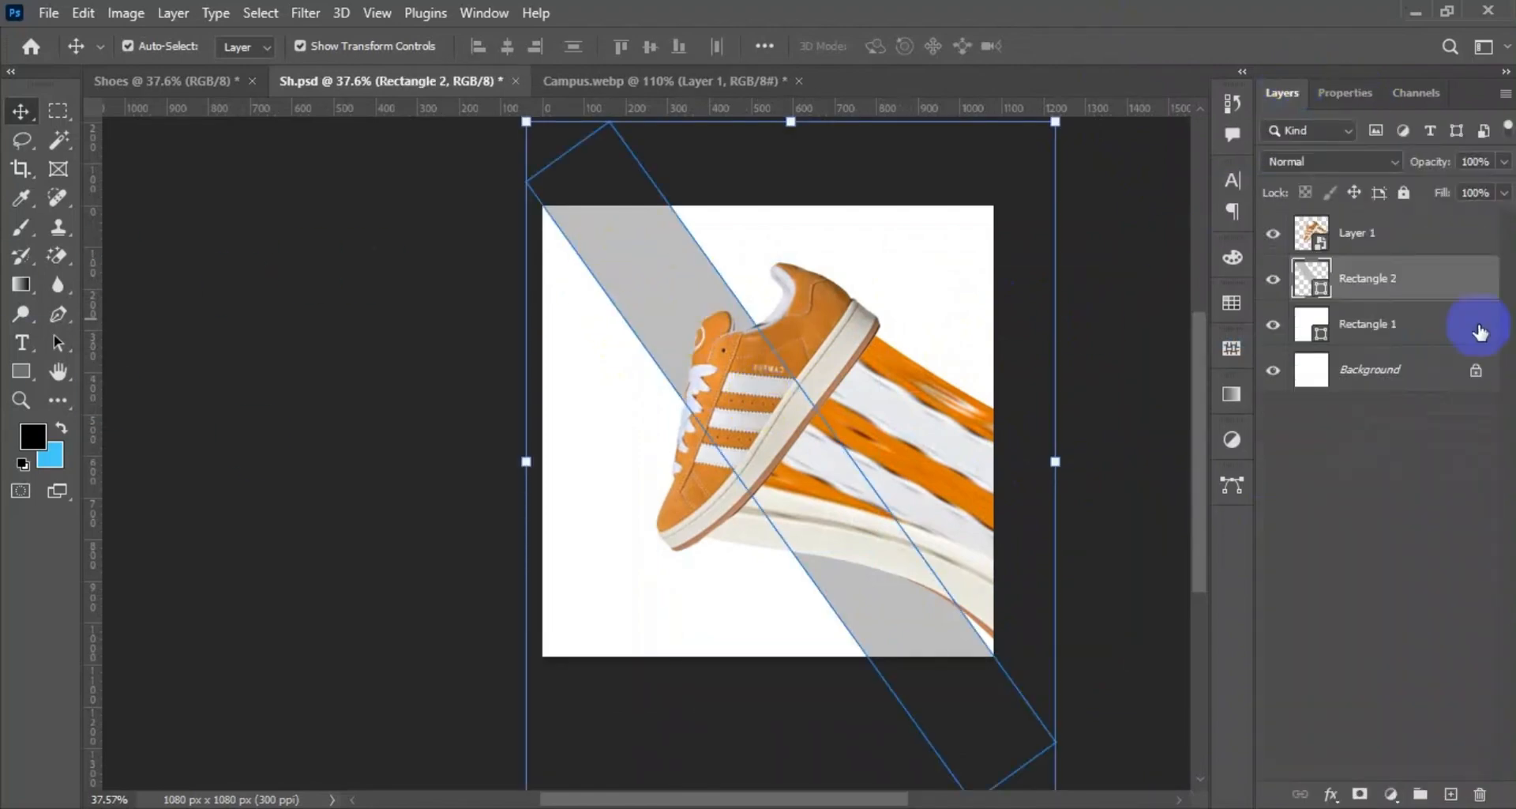
ctrl+click(1311, 278)
key(i)
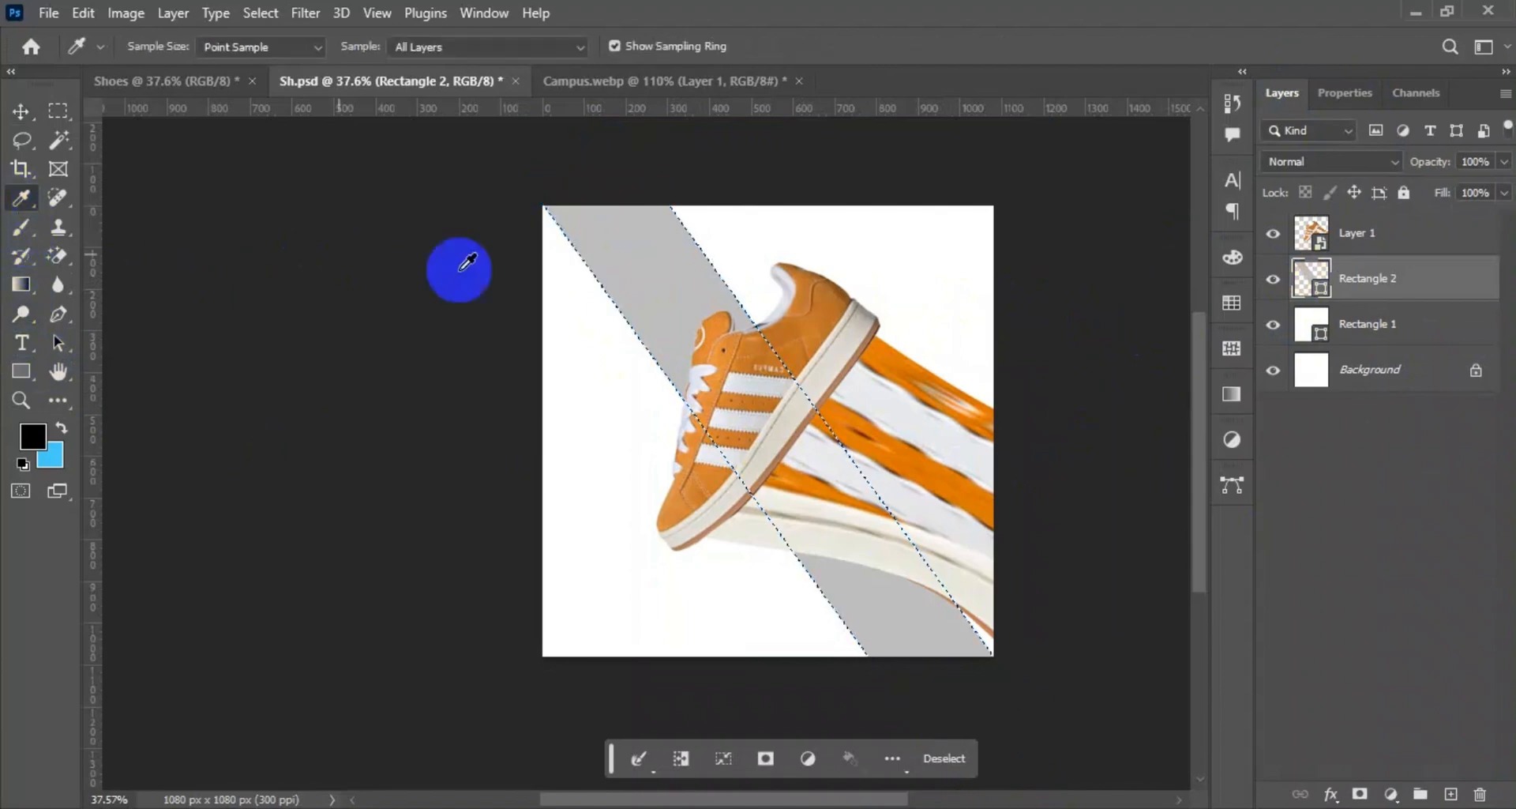
click(904, 357)
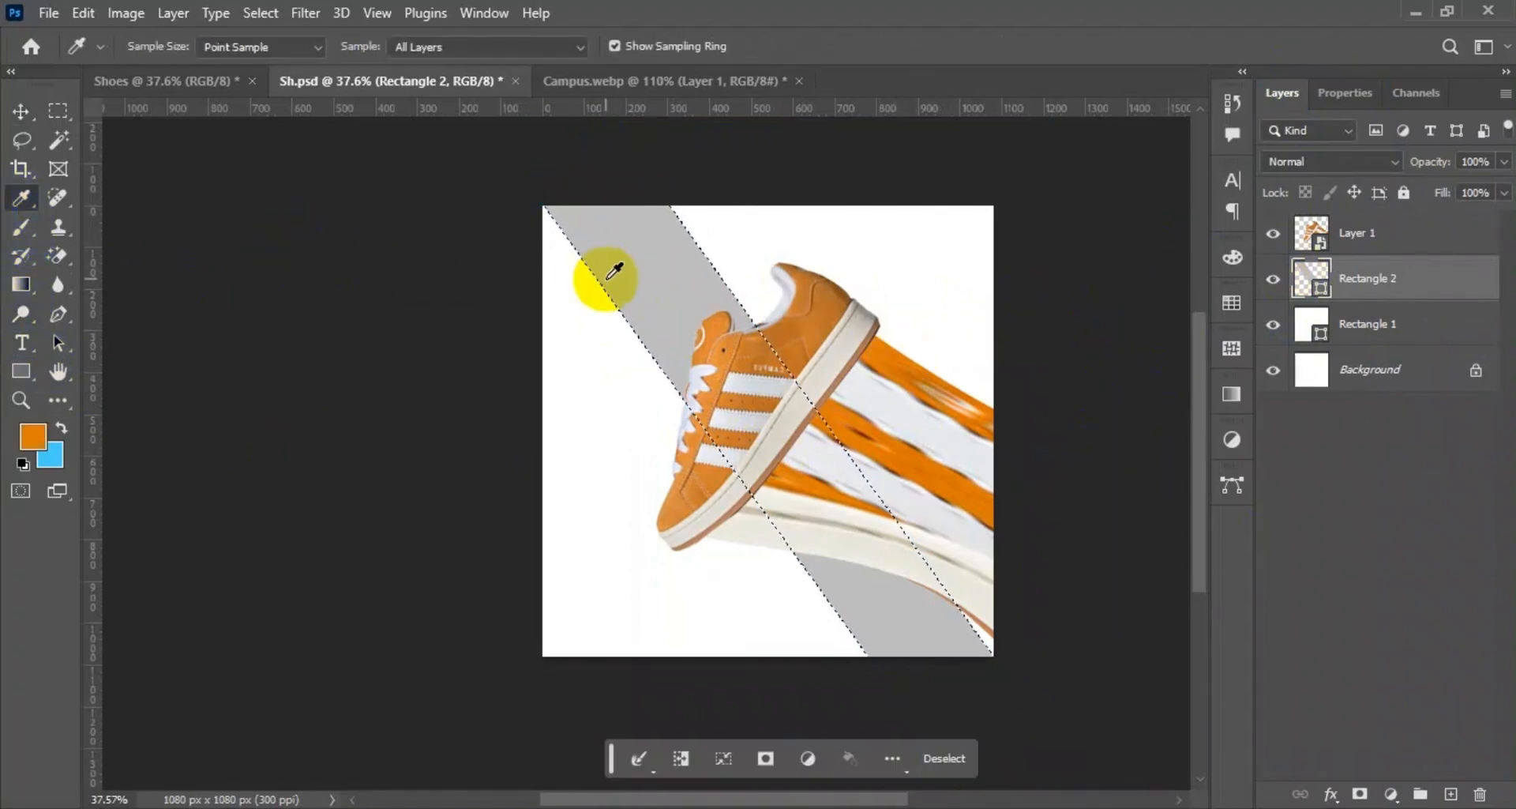
click(21, 115)
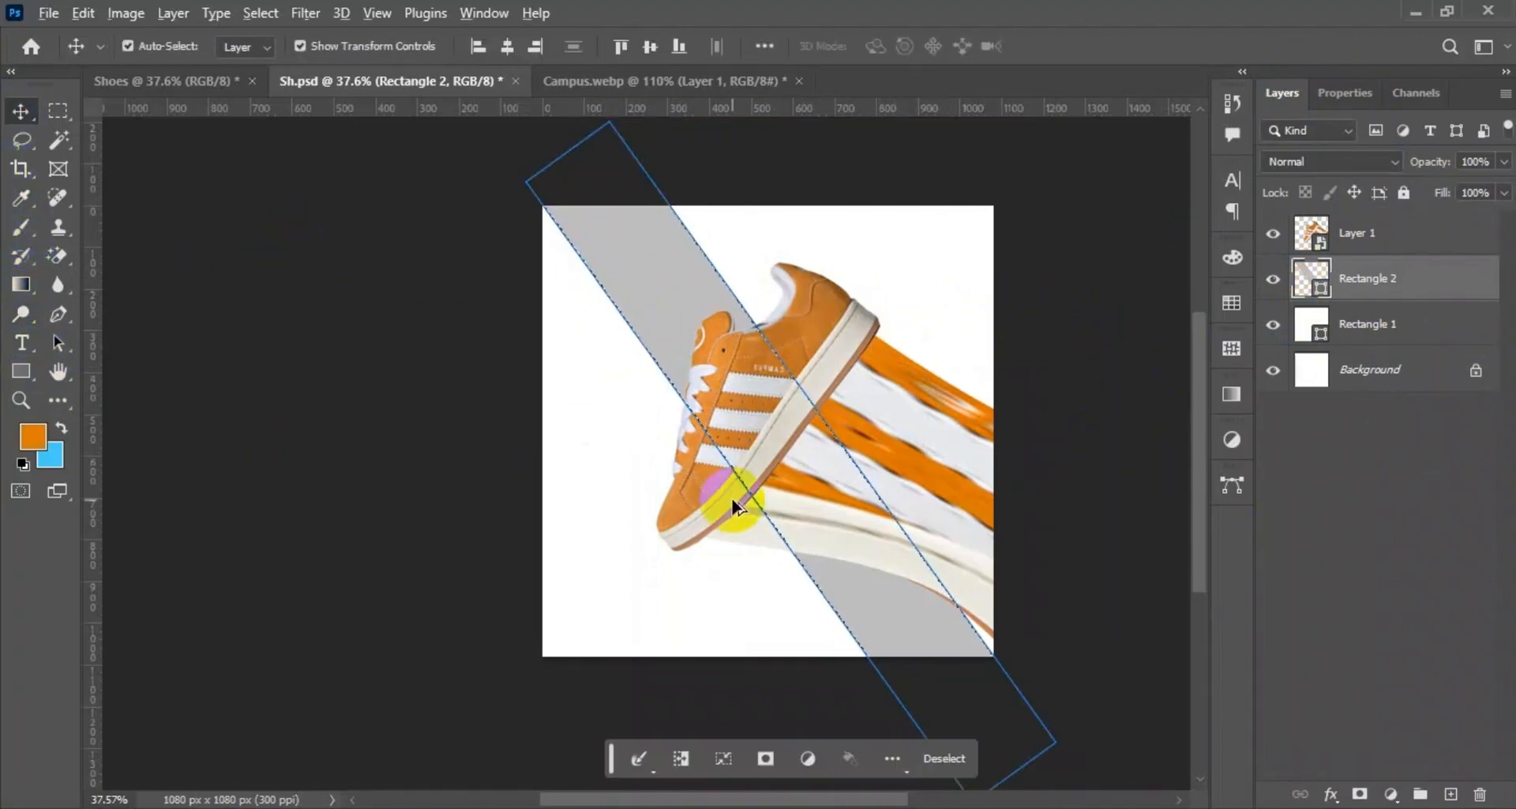
key(Delete)
click(721, 324)
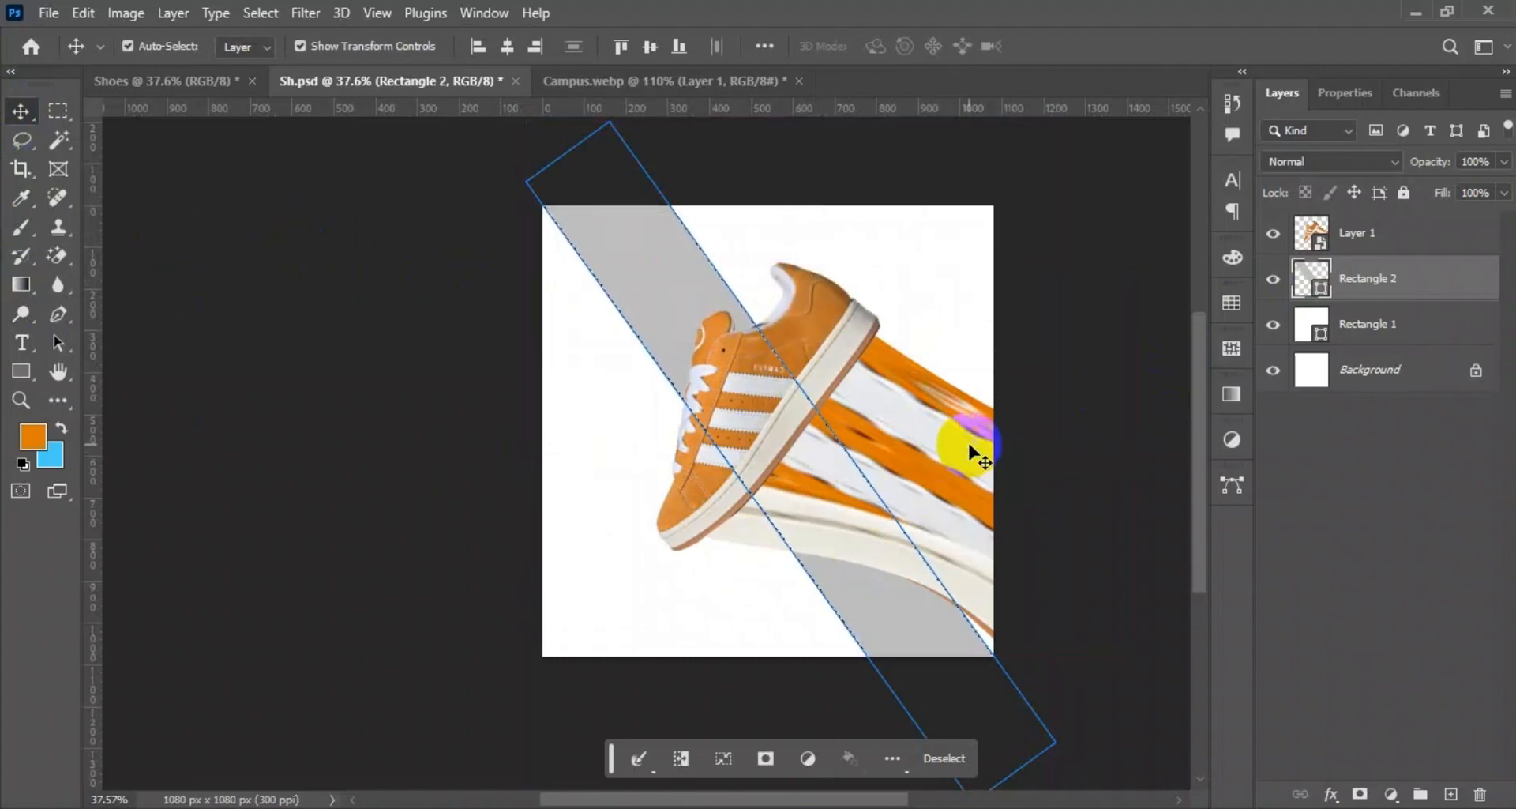
Change the diagonal stripe's fill to the sampled orange and clear the selection.
double_click(1312, 278)
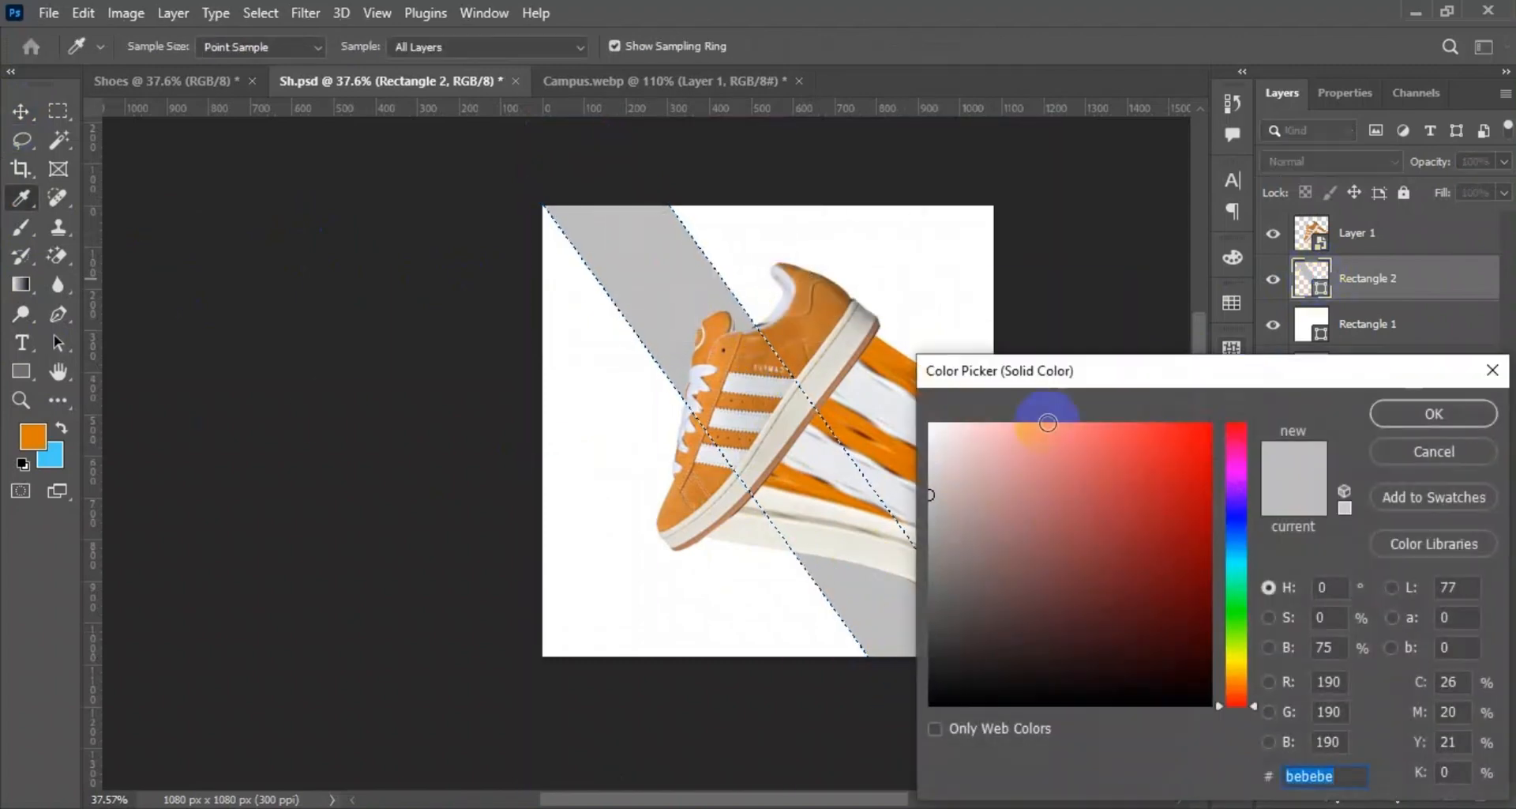
click(32, 436)
click(1432, 409)
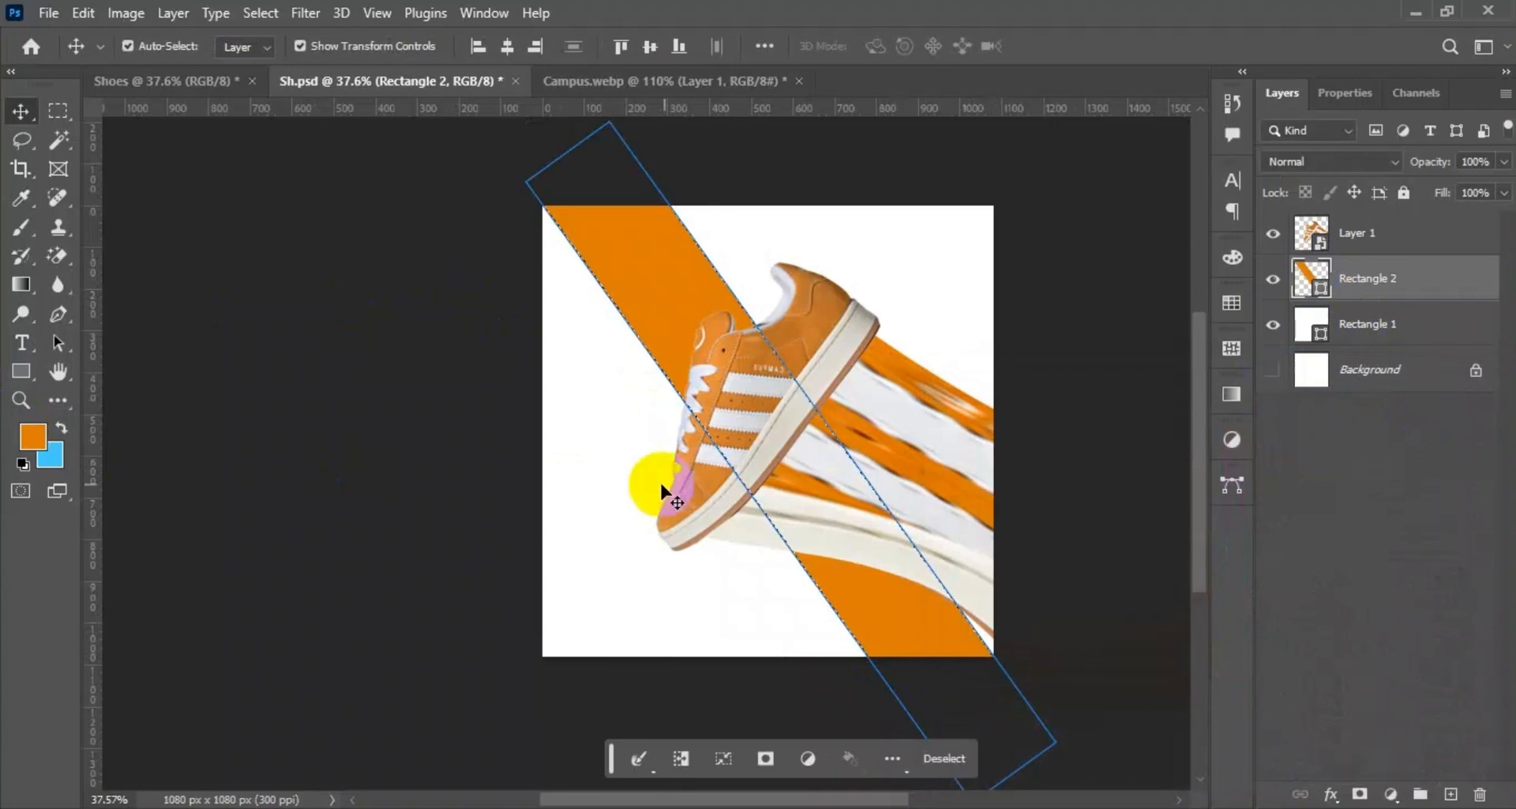
click(1135, 237)
key(ctrl+d)
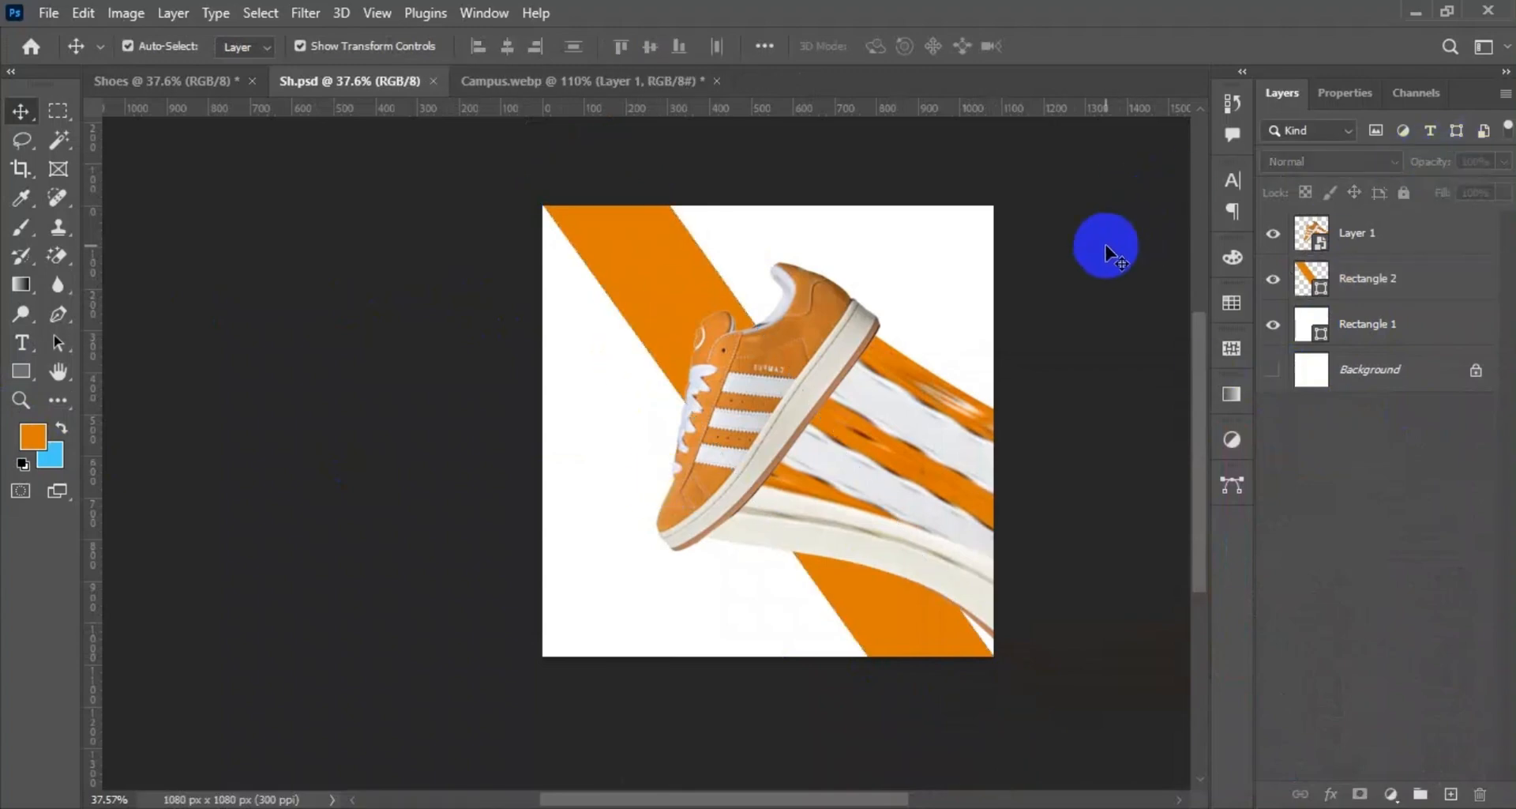
Place the grey grunge texture file "images" as an embedded layer scaled to cover the whole poster.
click(48, 13)
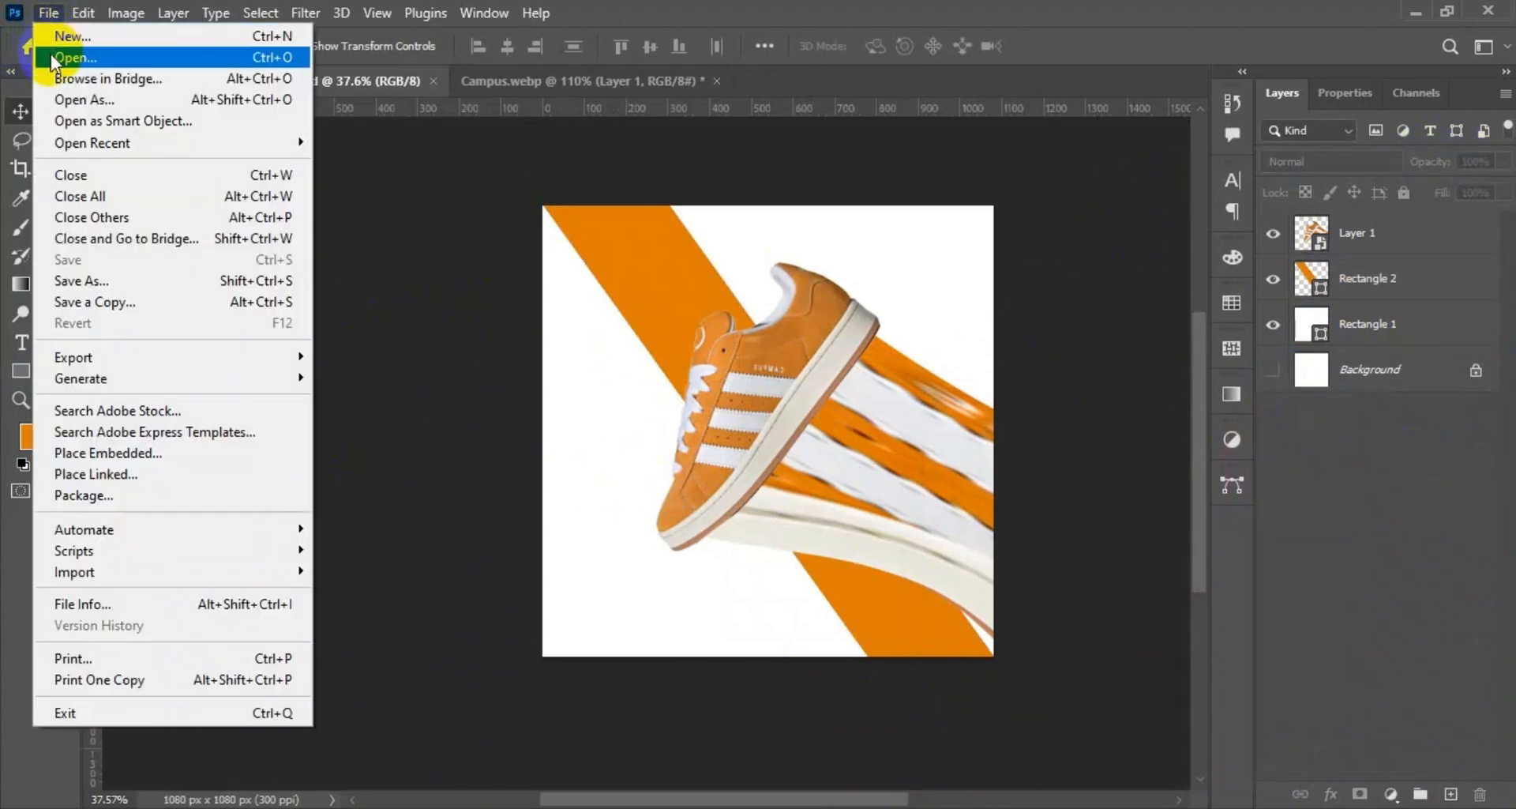
click(94, 452)
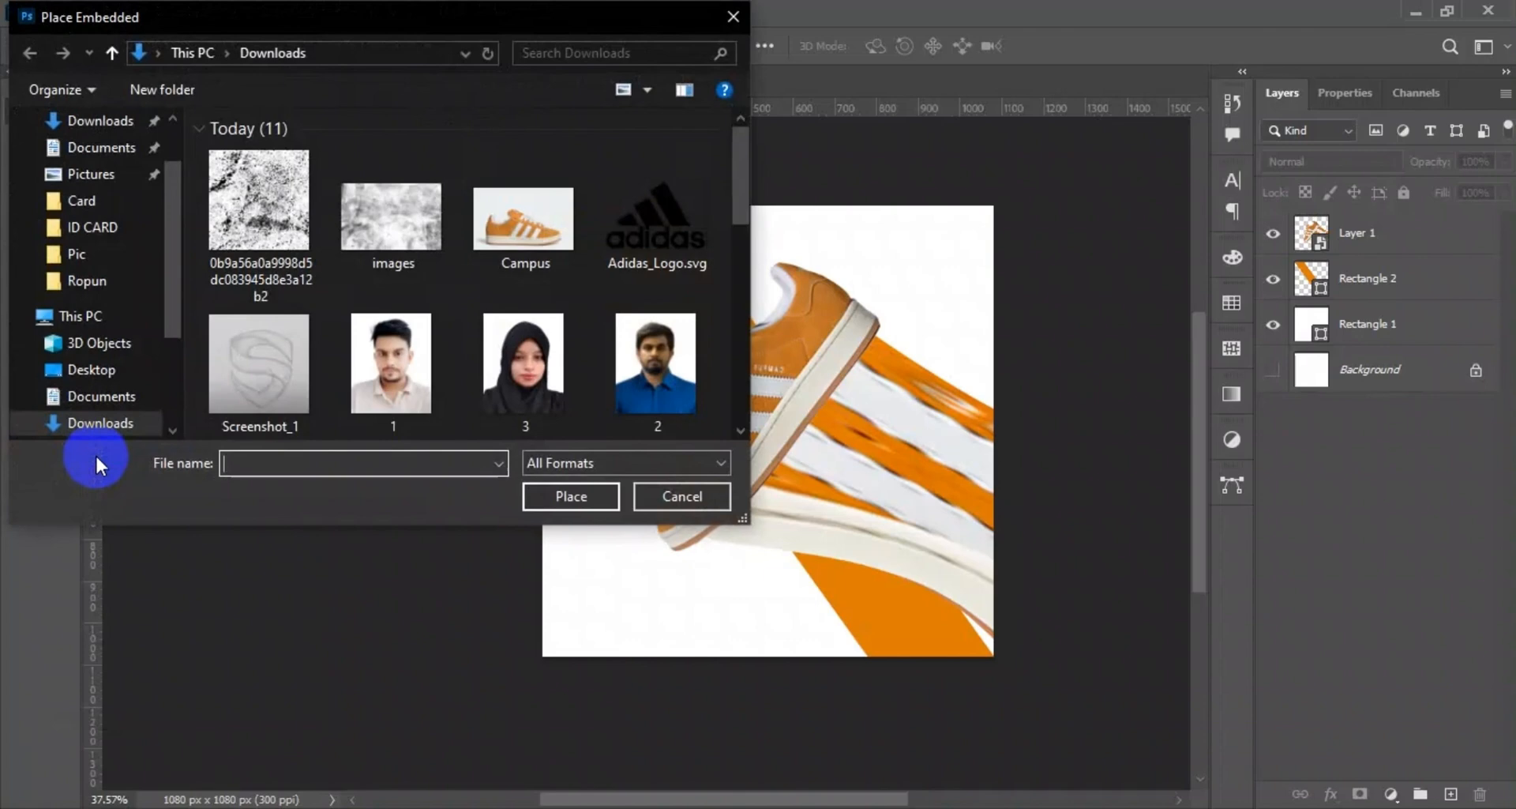
click(368, 233)
click(571, 495)
drag(768, 287, 777, 194)
drag(768, 581, 768, 653)
click(1101, 46)
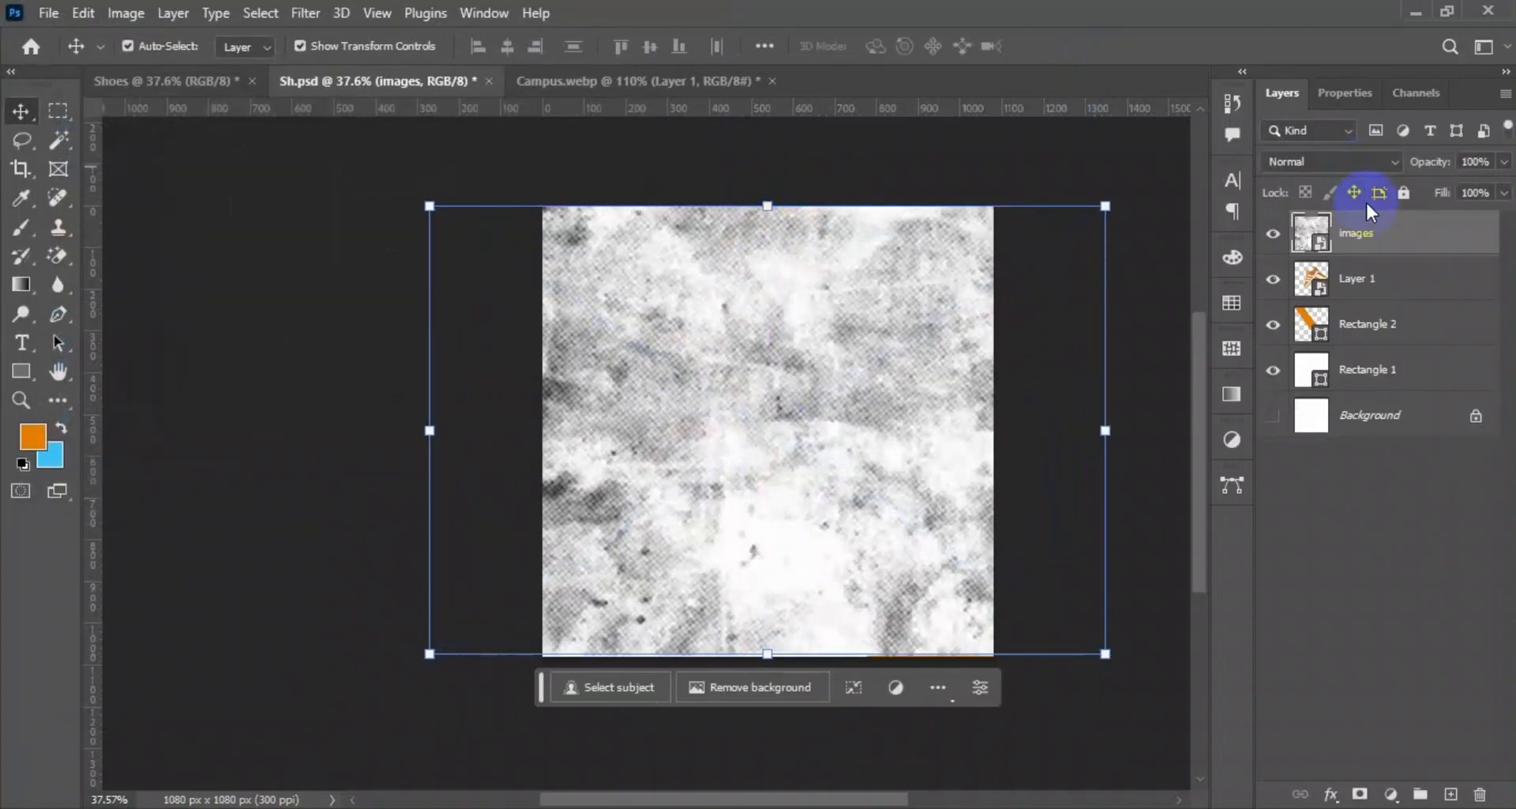
Clip the grunge texture to the diagonal stripe and set it to Soft Light at 75% opacity.
drag(1356, 233, 1375, 294)
alt+click(1353, 293)
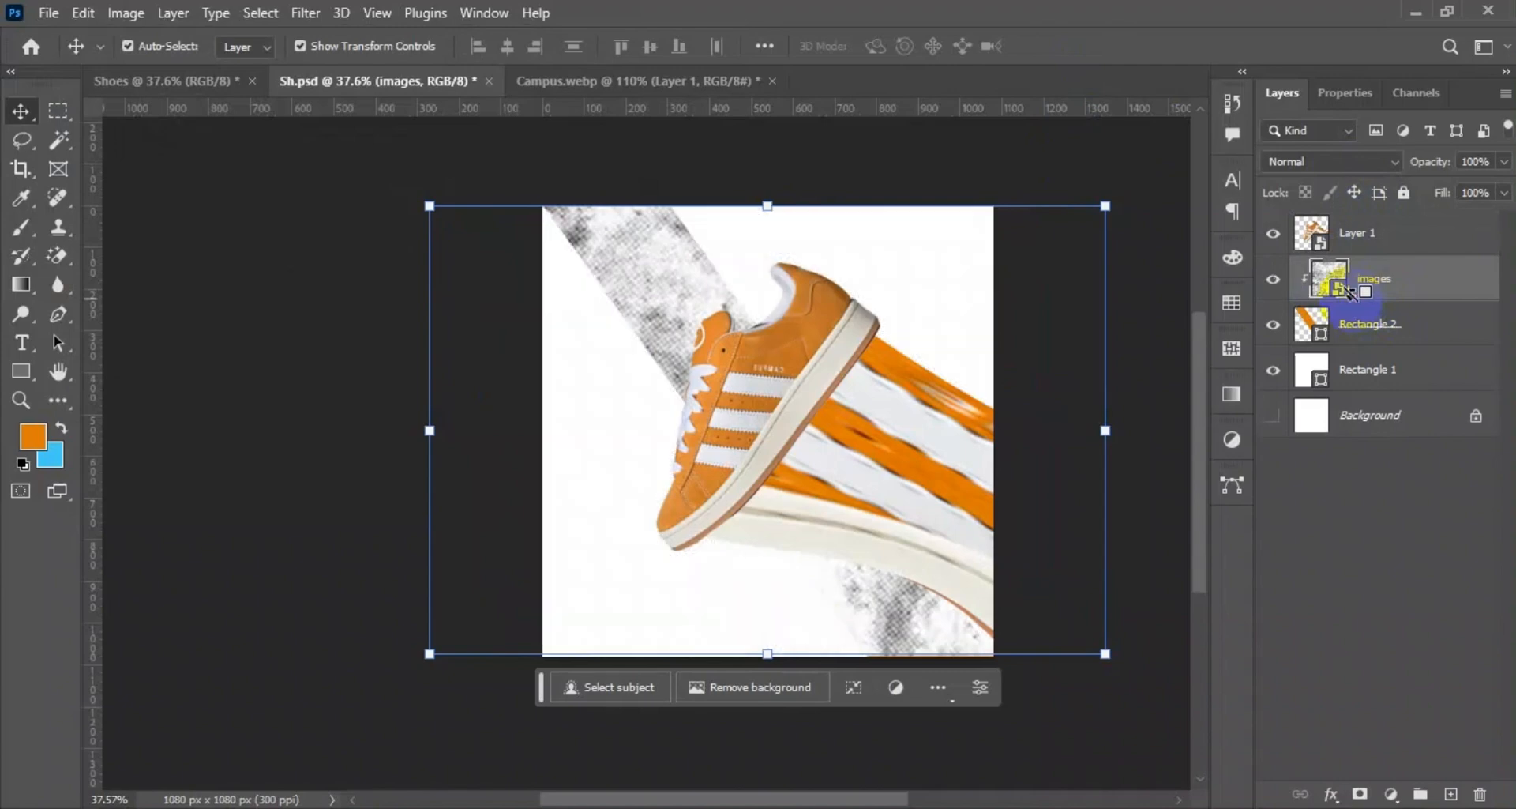
drag(1334, 161, 1333, 387)
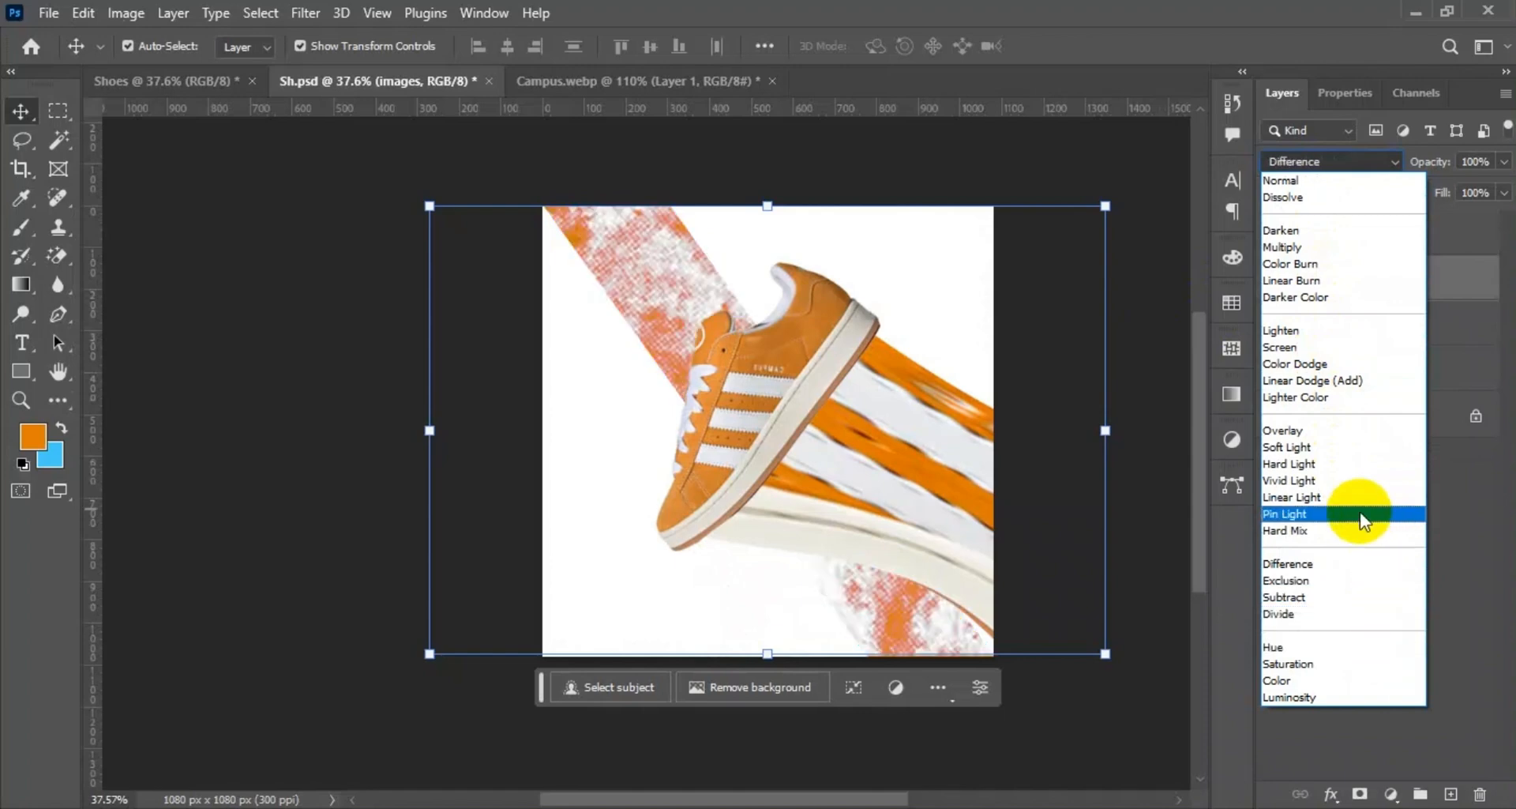
click(1287, 447)
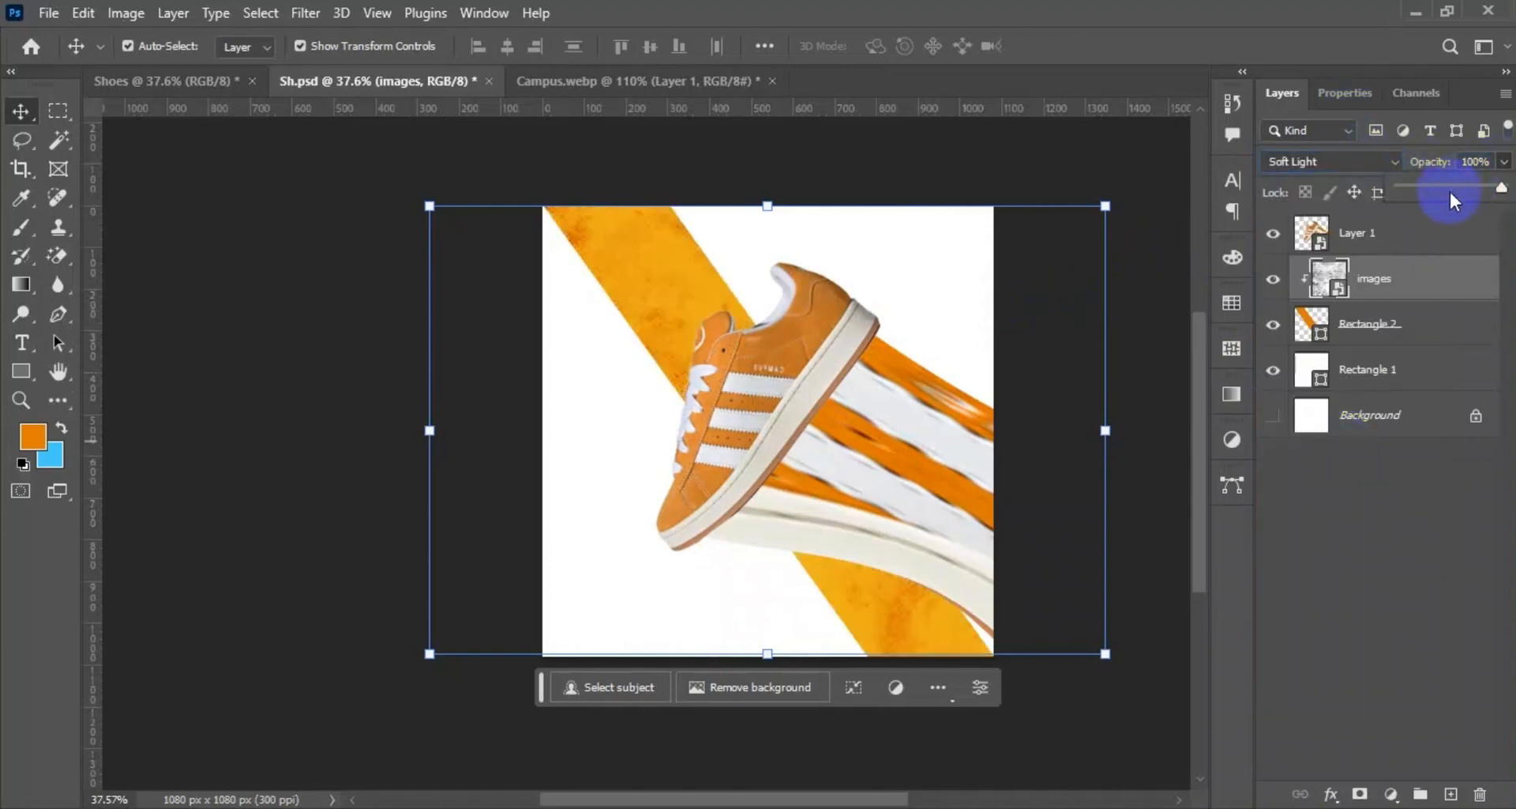
click(1453, 193)
click(1168, 216)
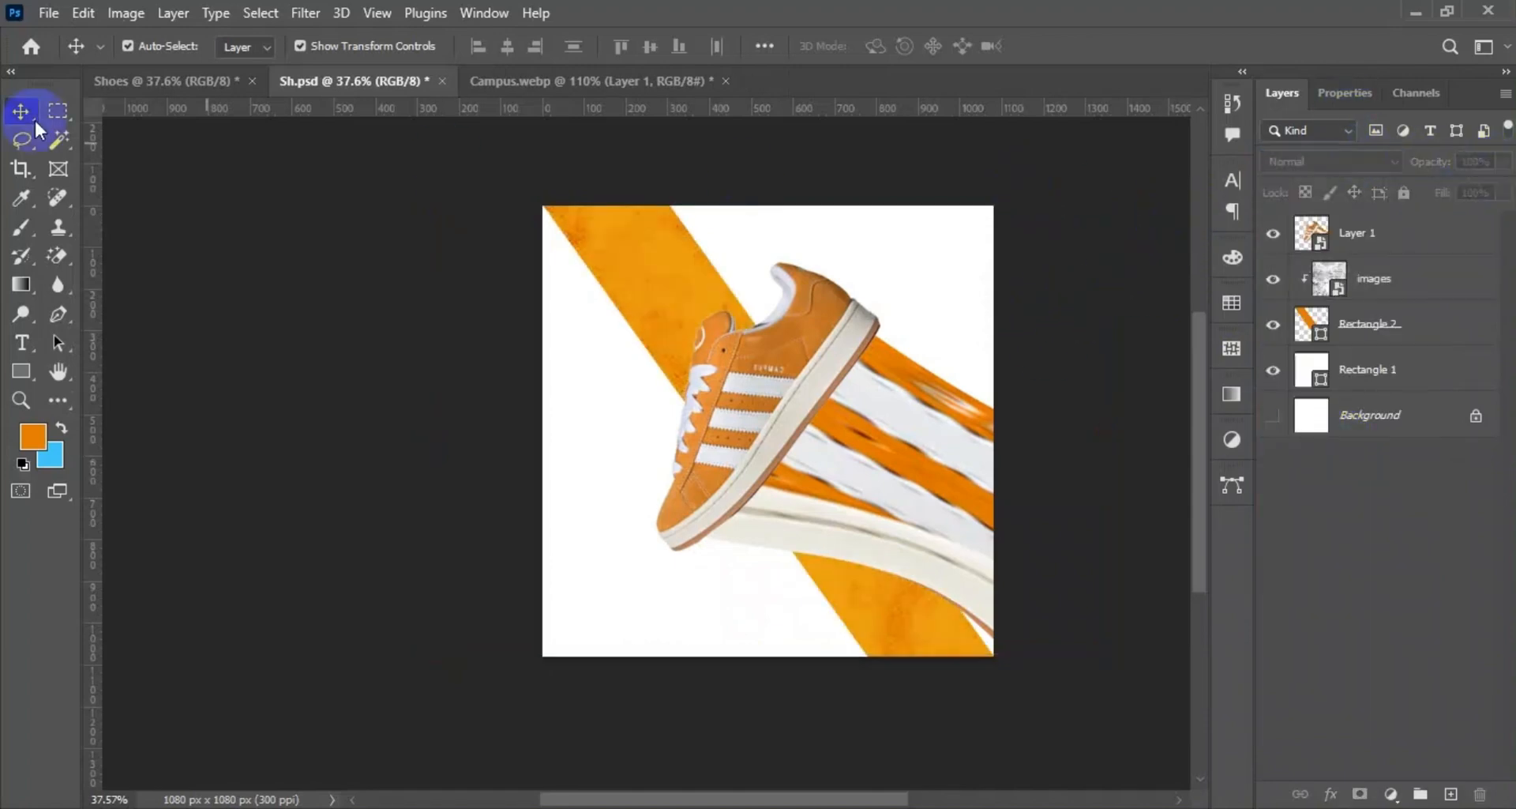
Place the black speckle texture file as an embedded layer and move it directly above the Rectangle 1 background.
click(46, 16)
click(142, 451)
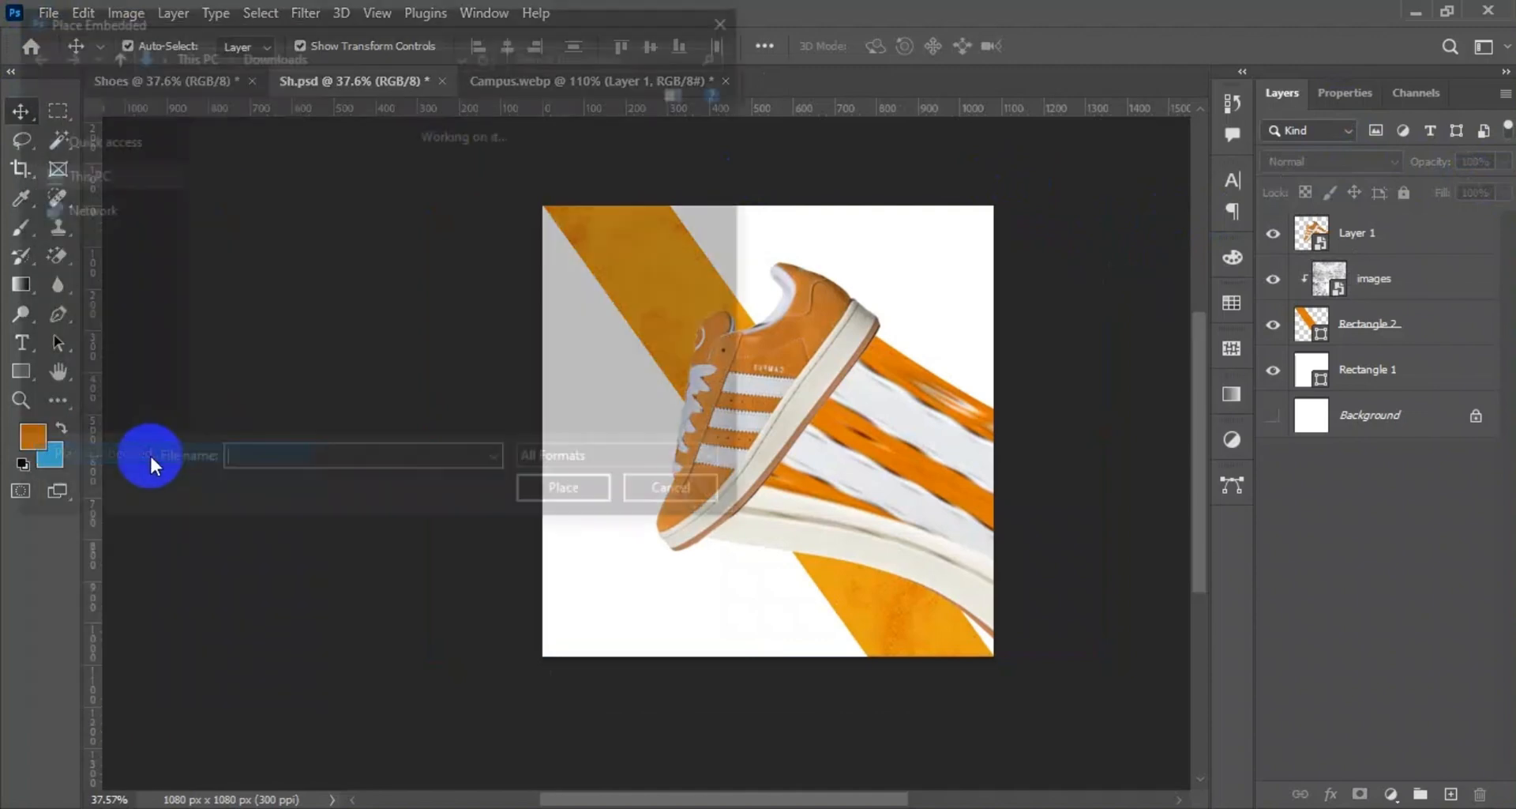
click(258, 199)
click(571, 496)
click(1104, 45)
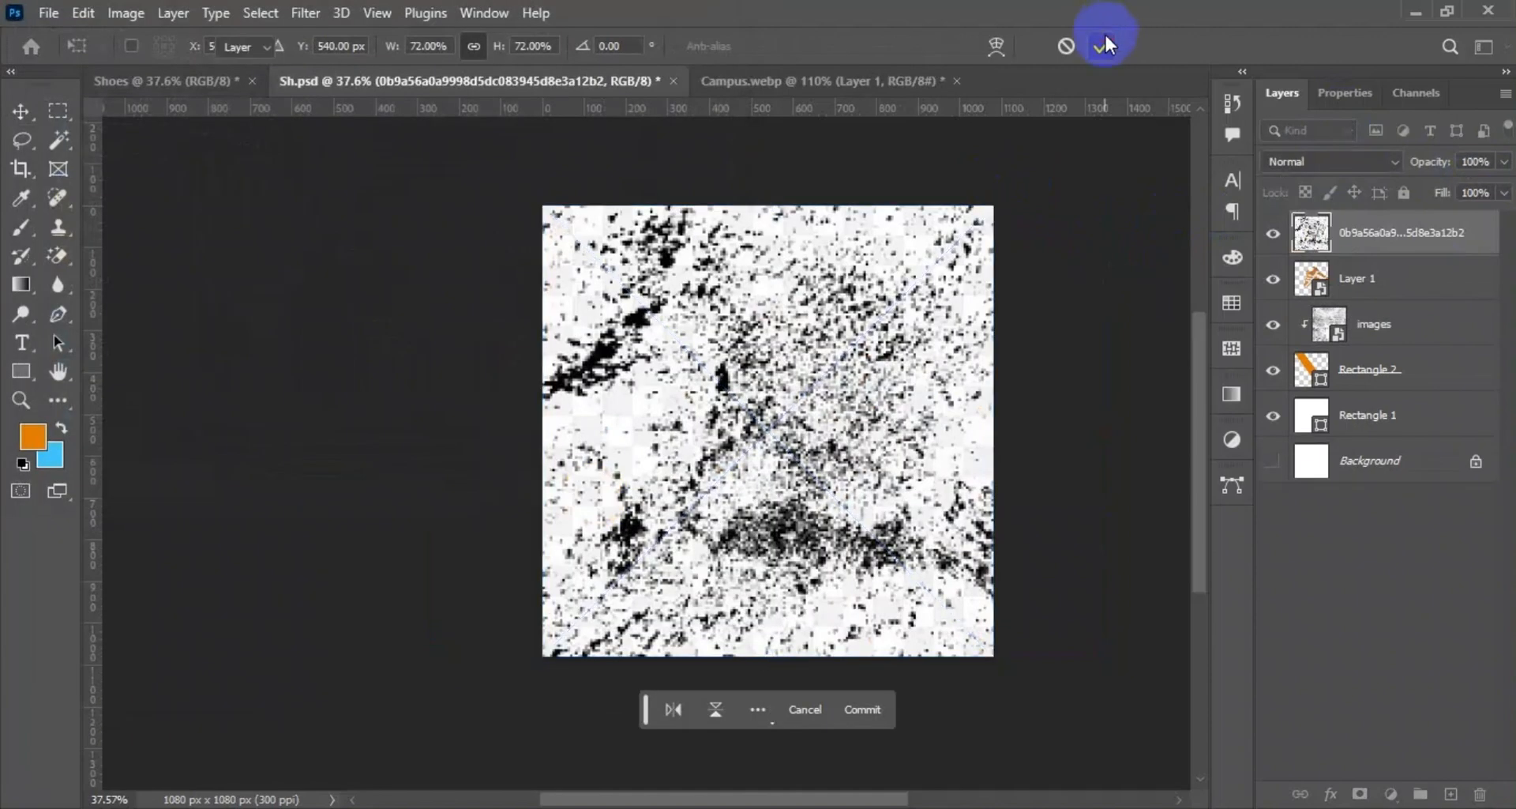
drag(1419, 237, 1412, 395)
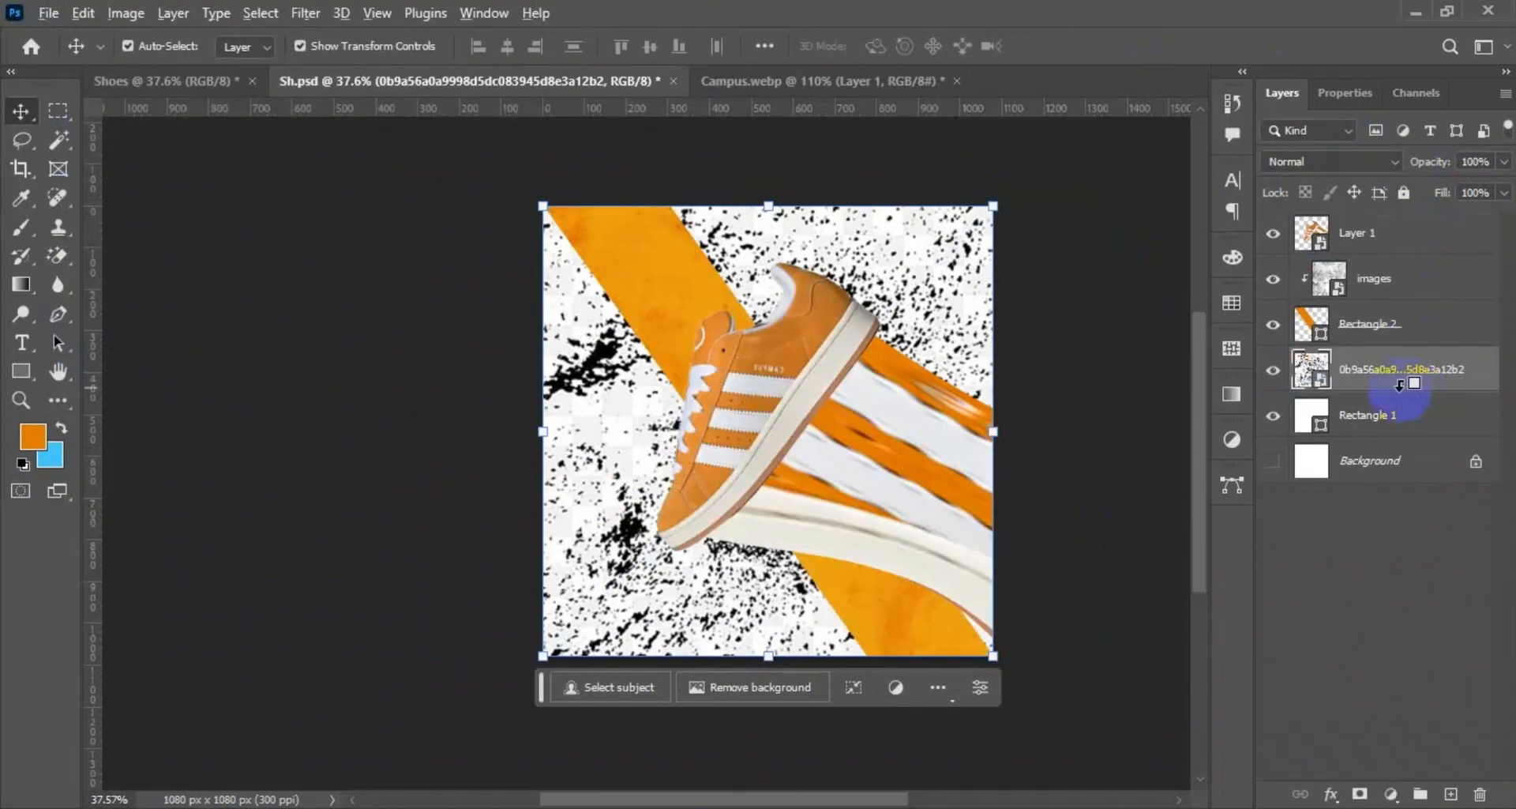
Blend the speckle texture clipped to Rectangle 1 with Multiply at 45% opacity.
click(1382, 162)
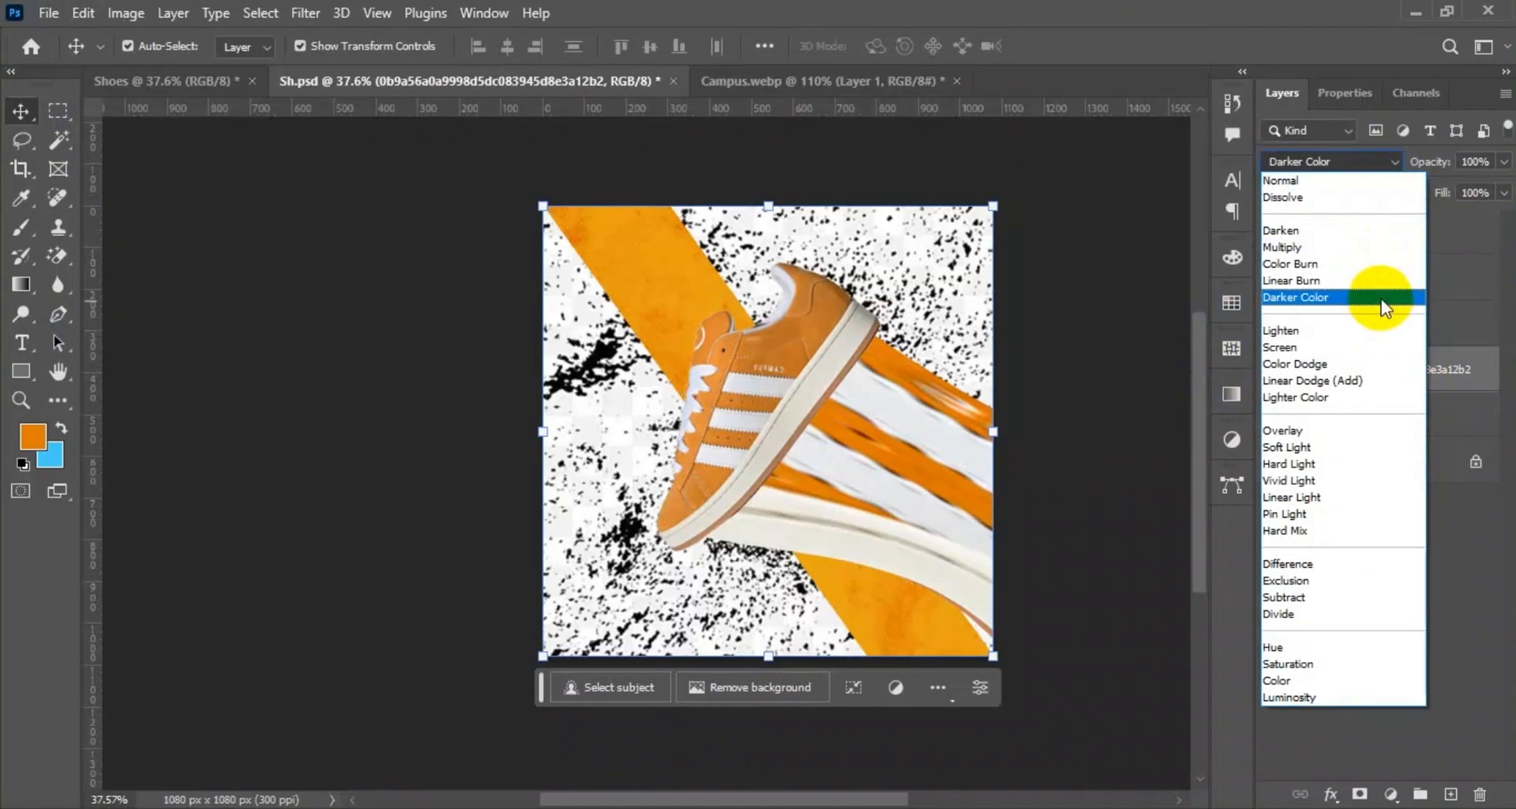
click(1343, 247)
drag(1507, 174, 1445, 190)
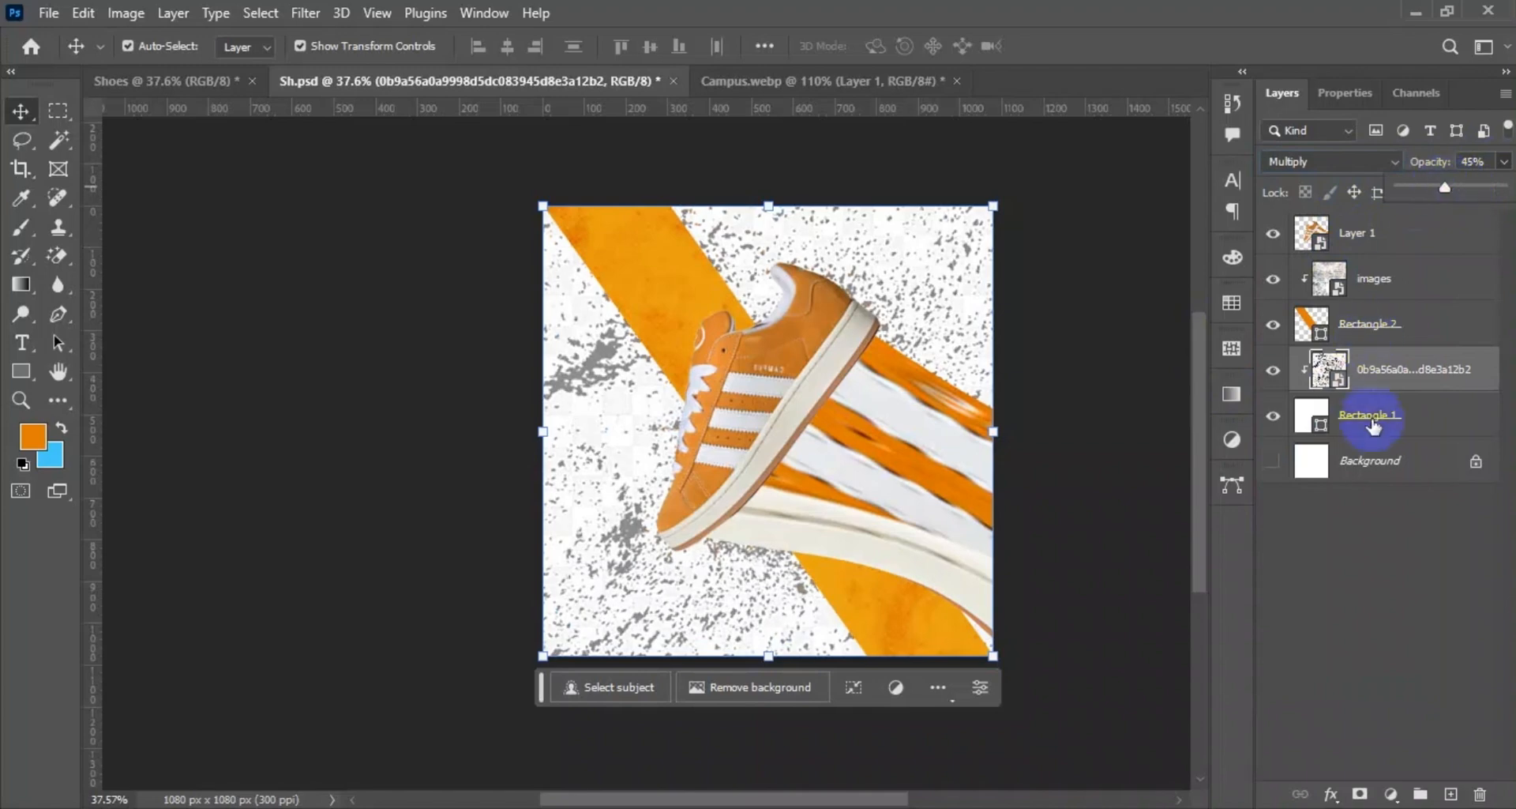
Change the fill of the Rectangle 1 background to light grey.
double_click(1315, 416)
drag(953, 510, 931, 472)
click(1461, 415)
Switch the speckle texture layer's blend mode to Overlay.
click(1371, 160)
click(1360, 180)
click(1402, 383)
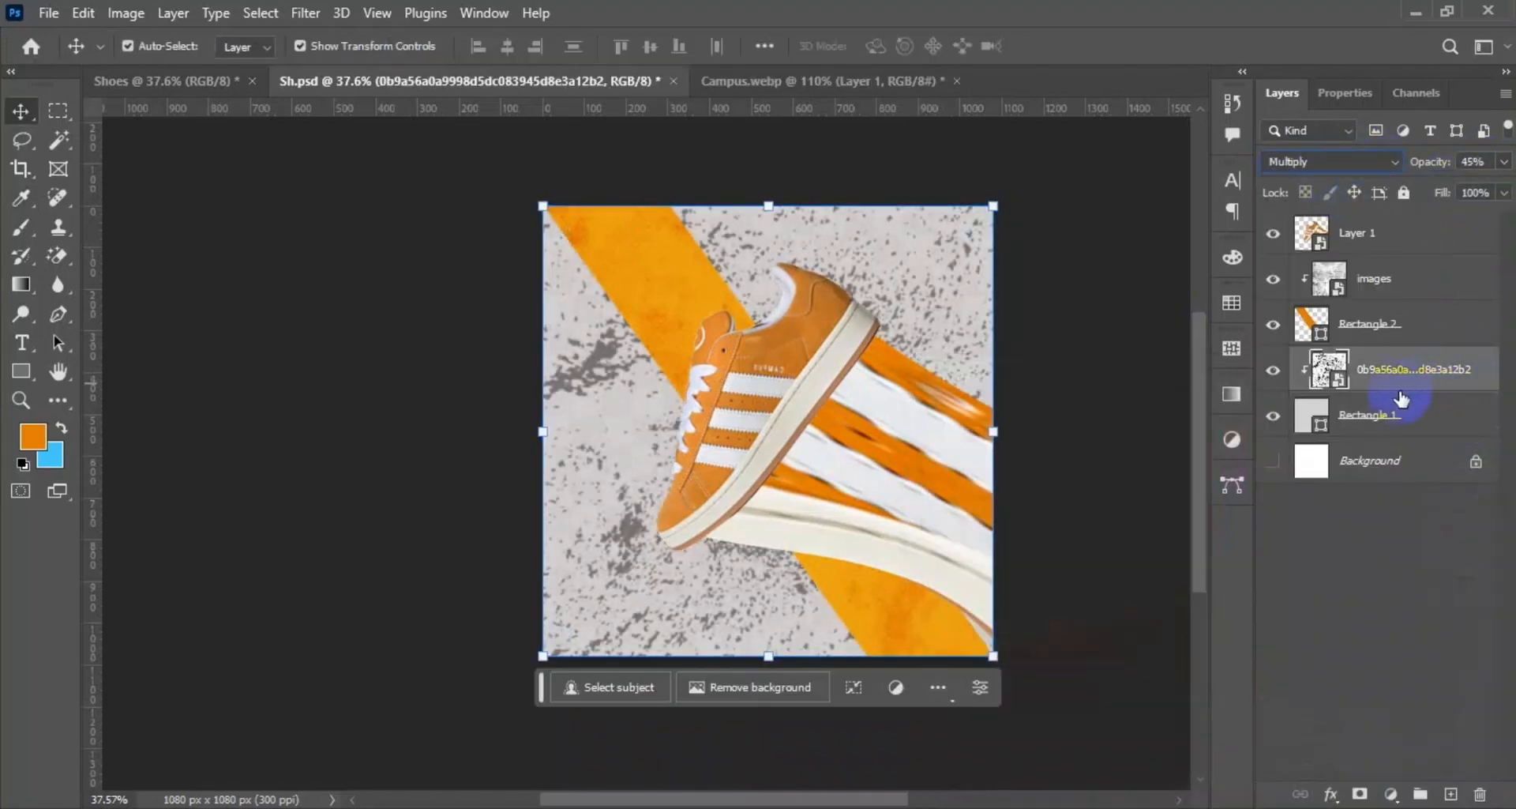
click(1364, 162)
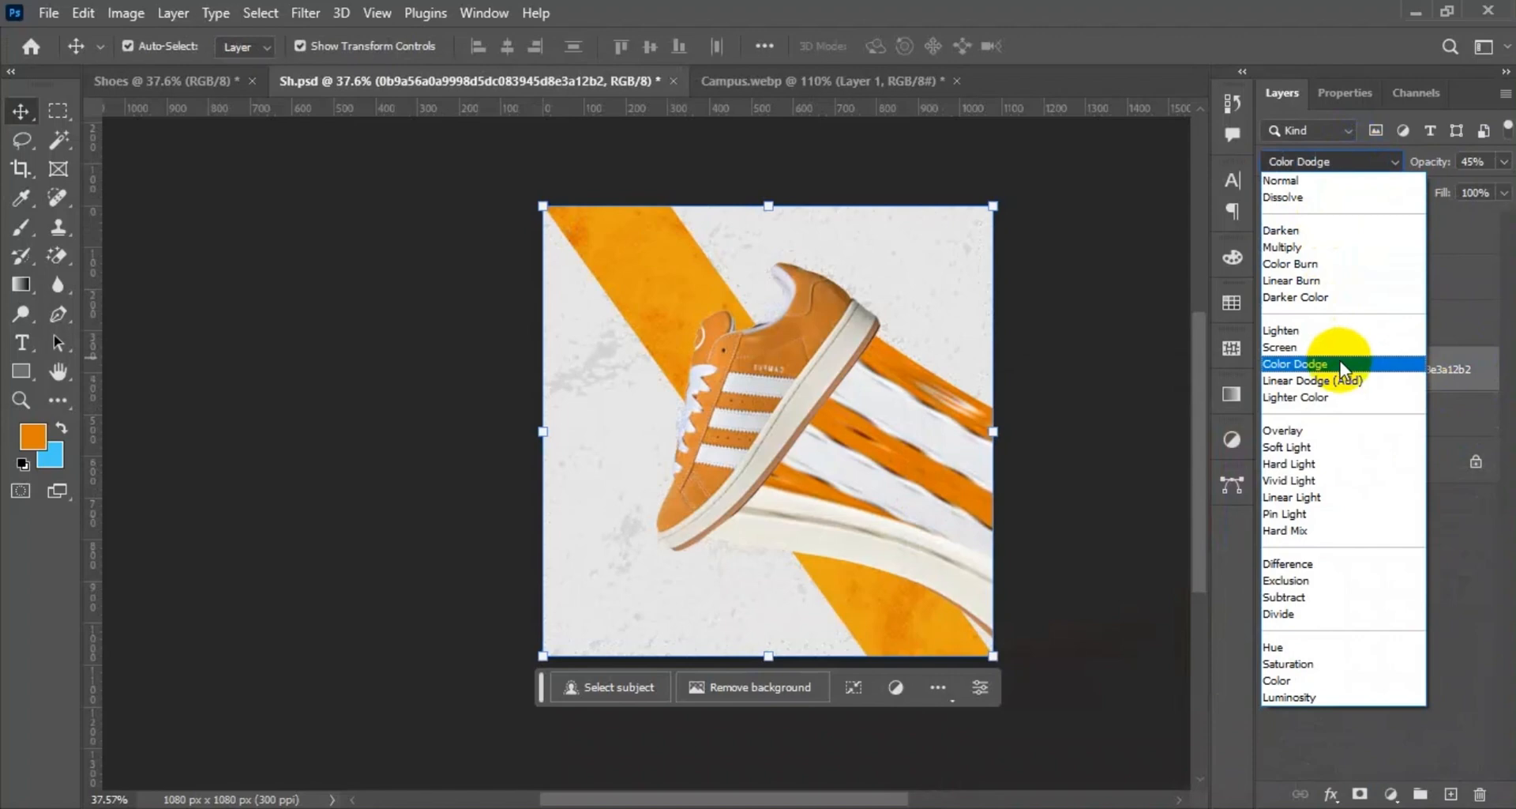
click(1330, 430)
click(1134, 398)
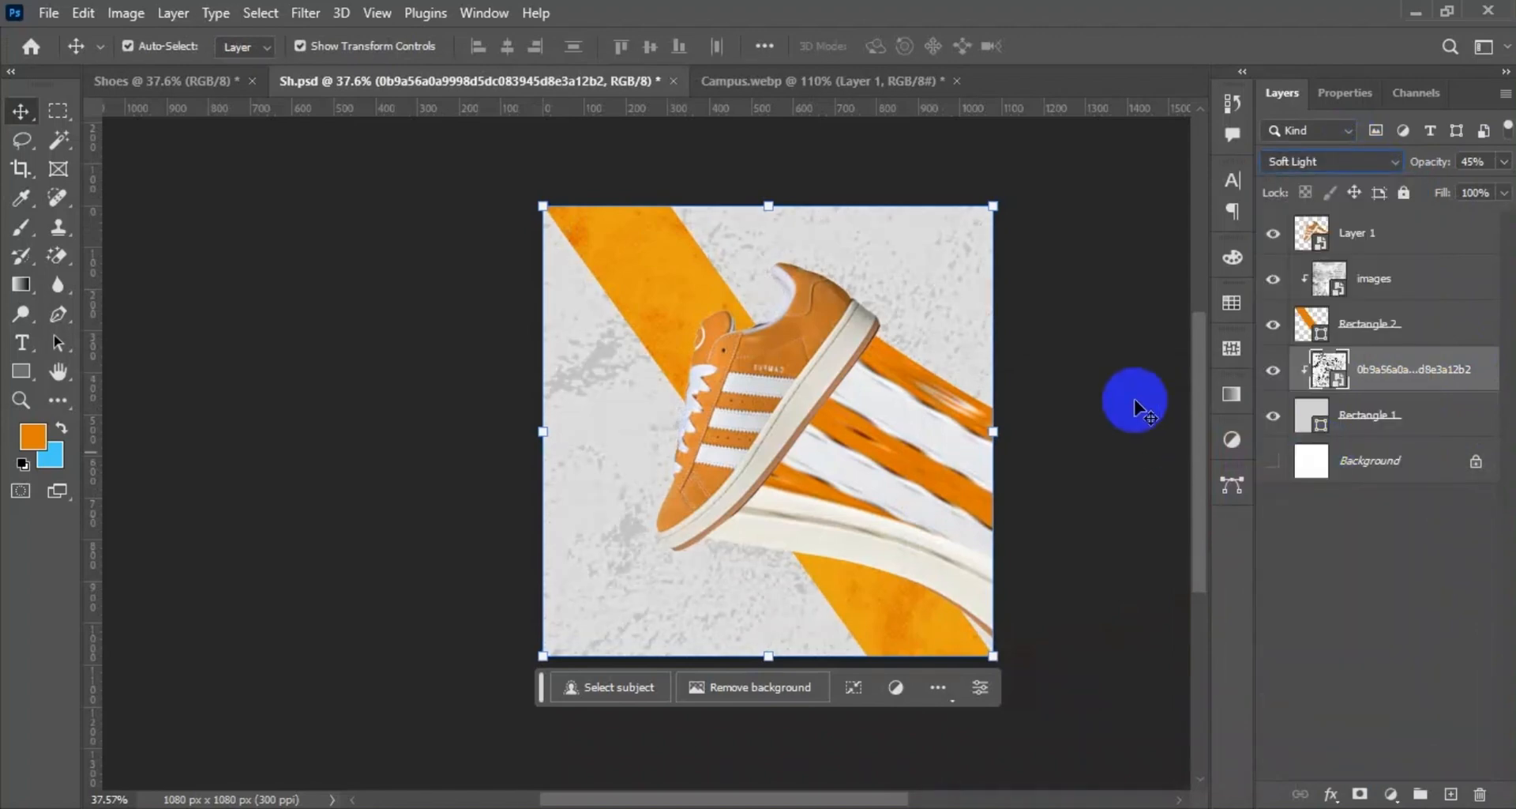
Unlock the Background layer and group it with all the other layers beneath the shoe.
click(753, 397)
click(370, 346)
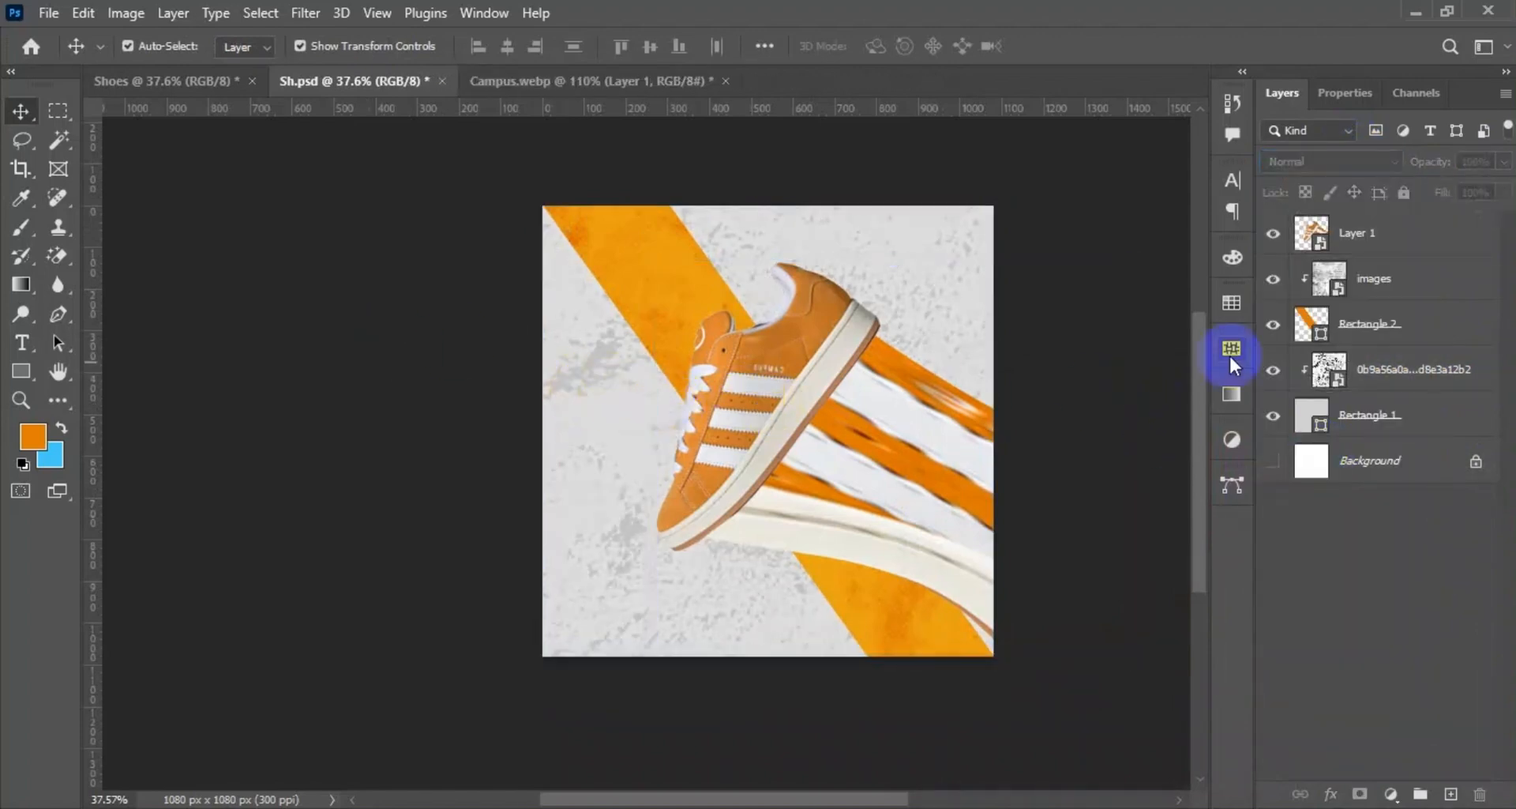
click(1394, 284)
click(1475, 461)
shift+click(1466, 278)
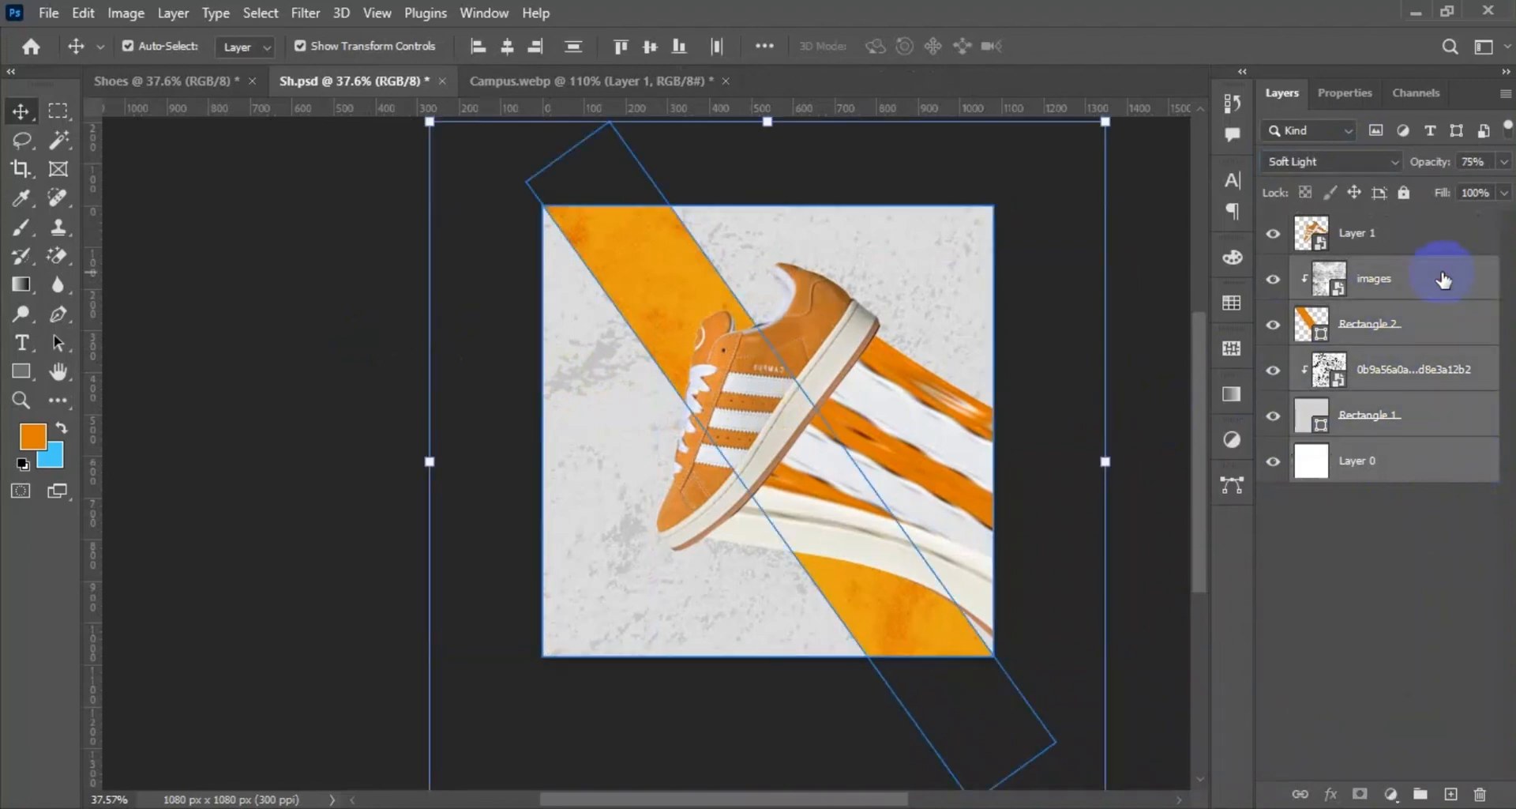
right_click(1439, 273)
click(1467, 286)
key(ctrl+g)
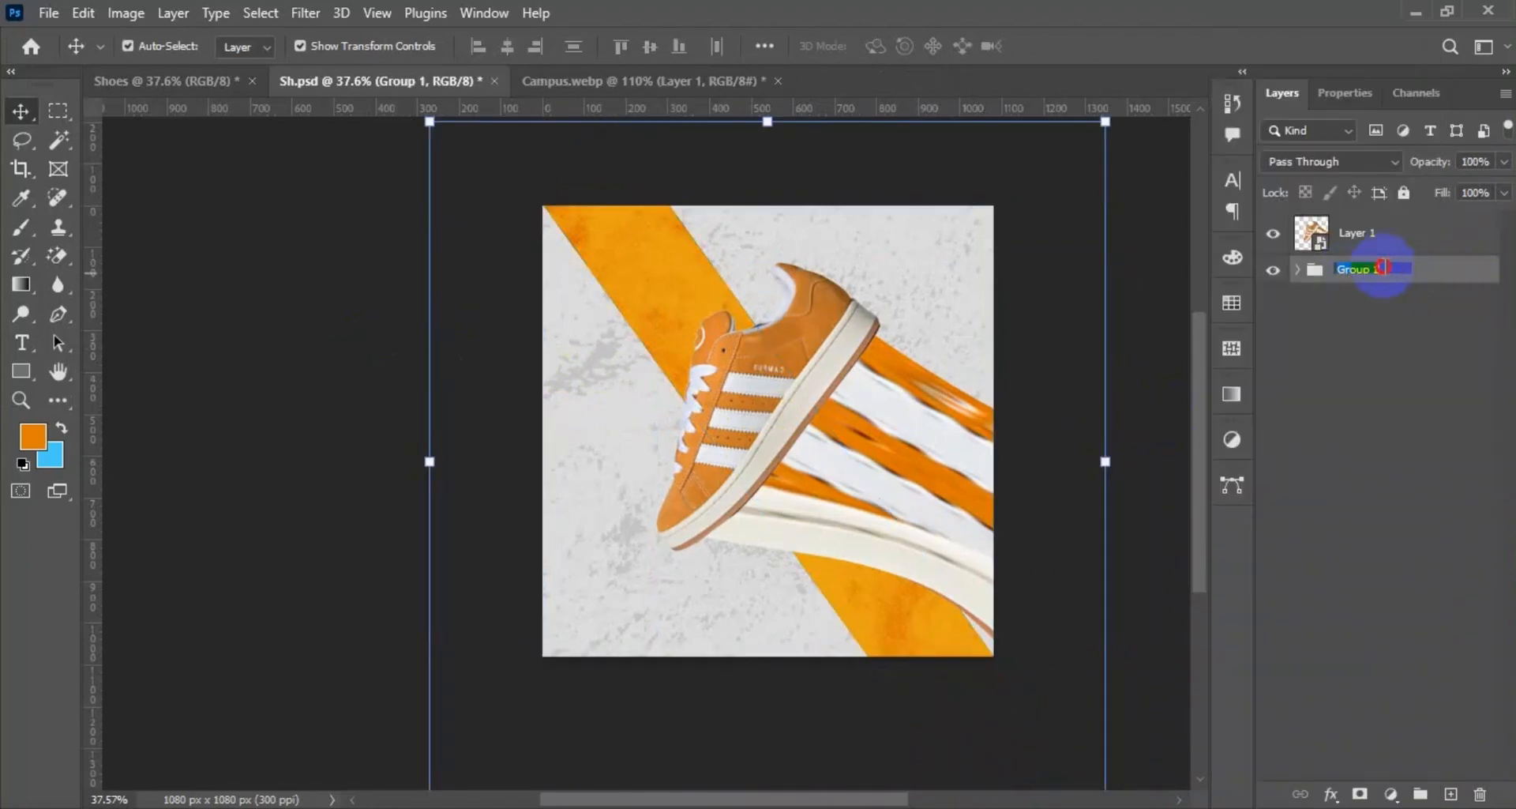
click(1373, 247)
click(1356, 270)
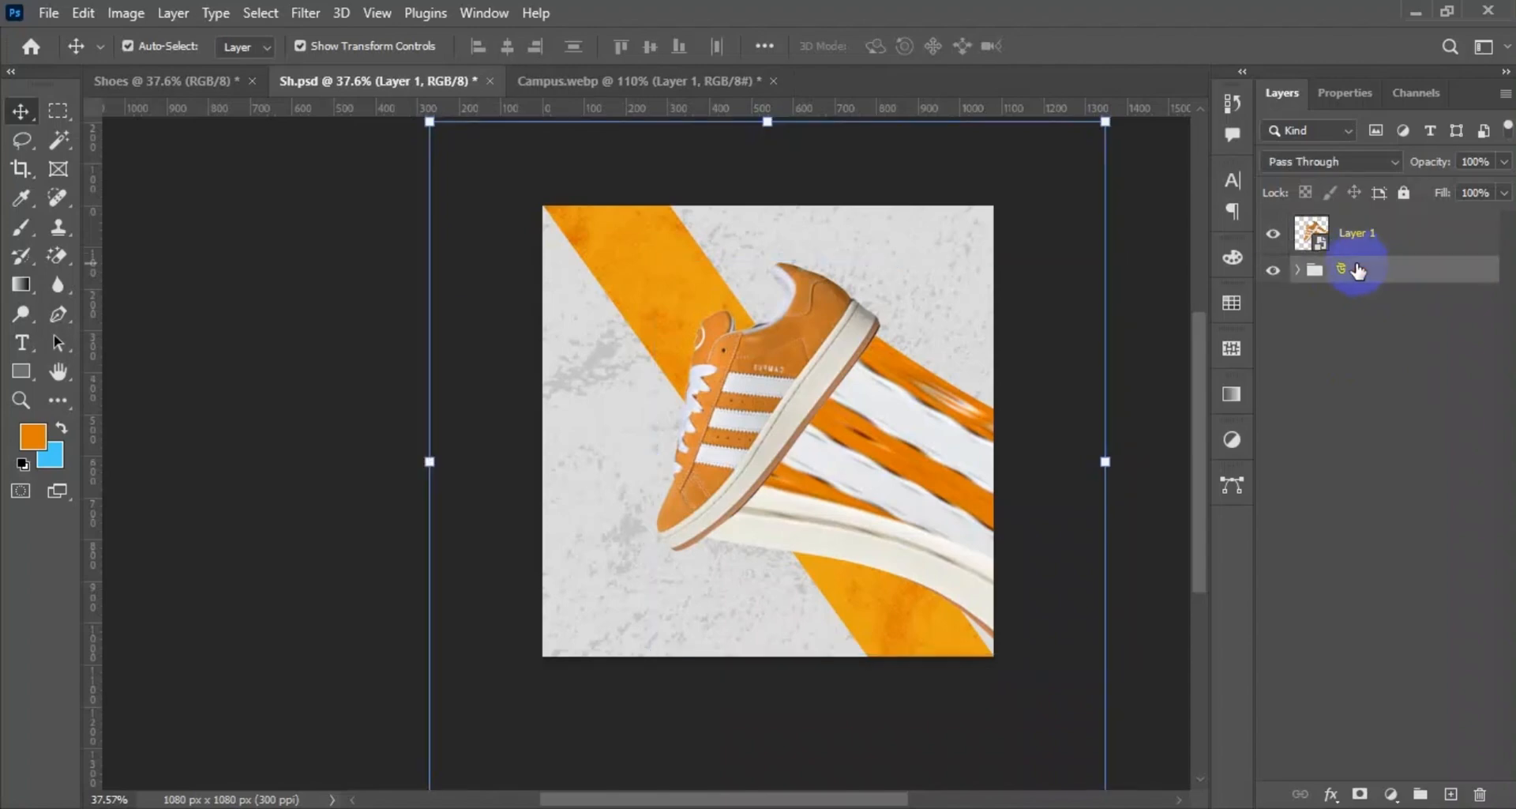
Name the background group BG and lock it.
key(super+space)
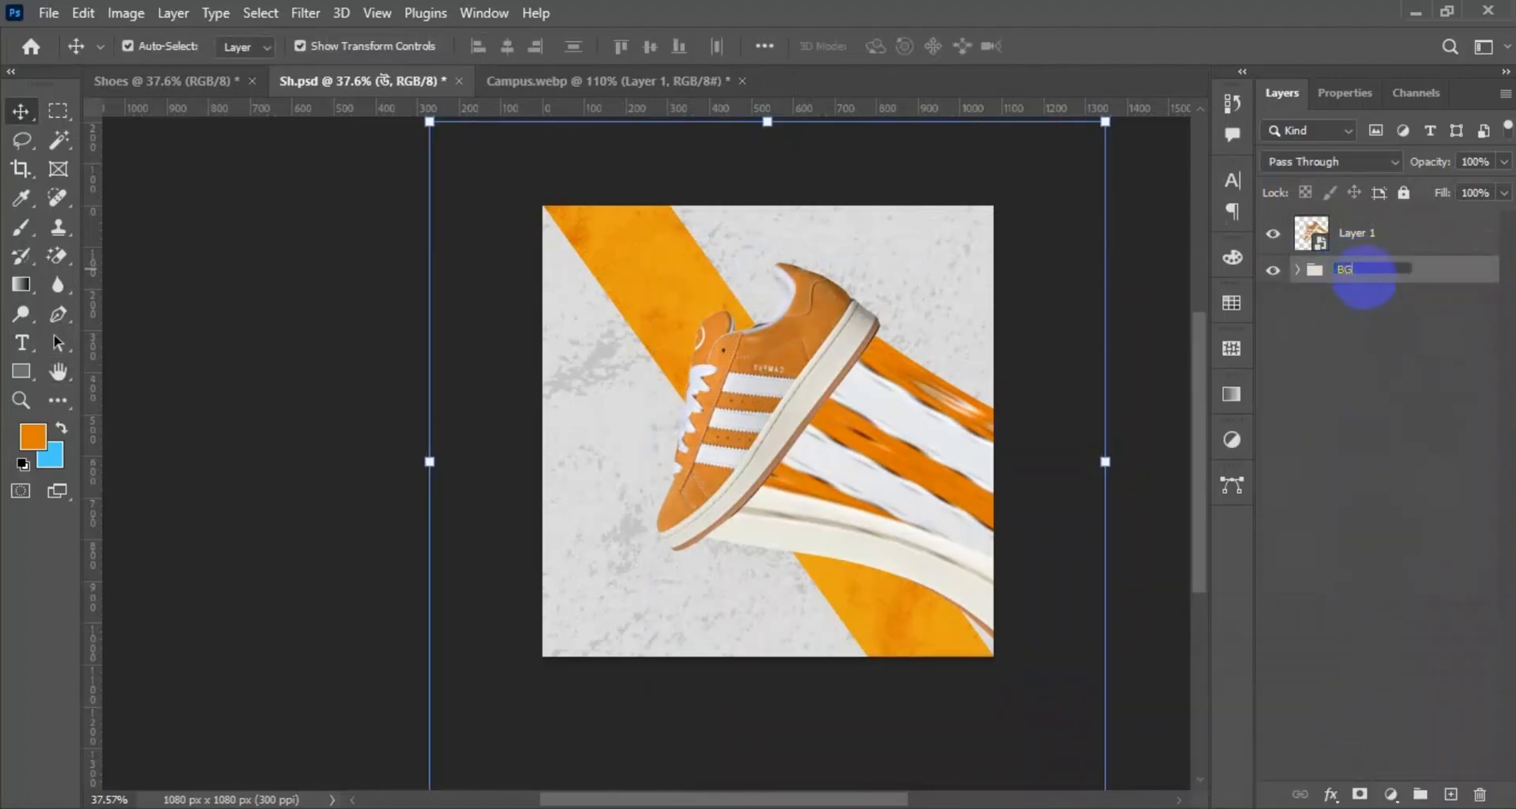
click(1419, 375)
click(1388, 273)
click(1403, 192)
click(1322, 275)
Add a blank layer between the shoe layer and the BG group.
click(1360, 239)
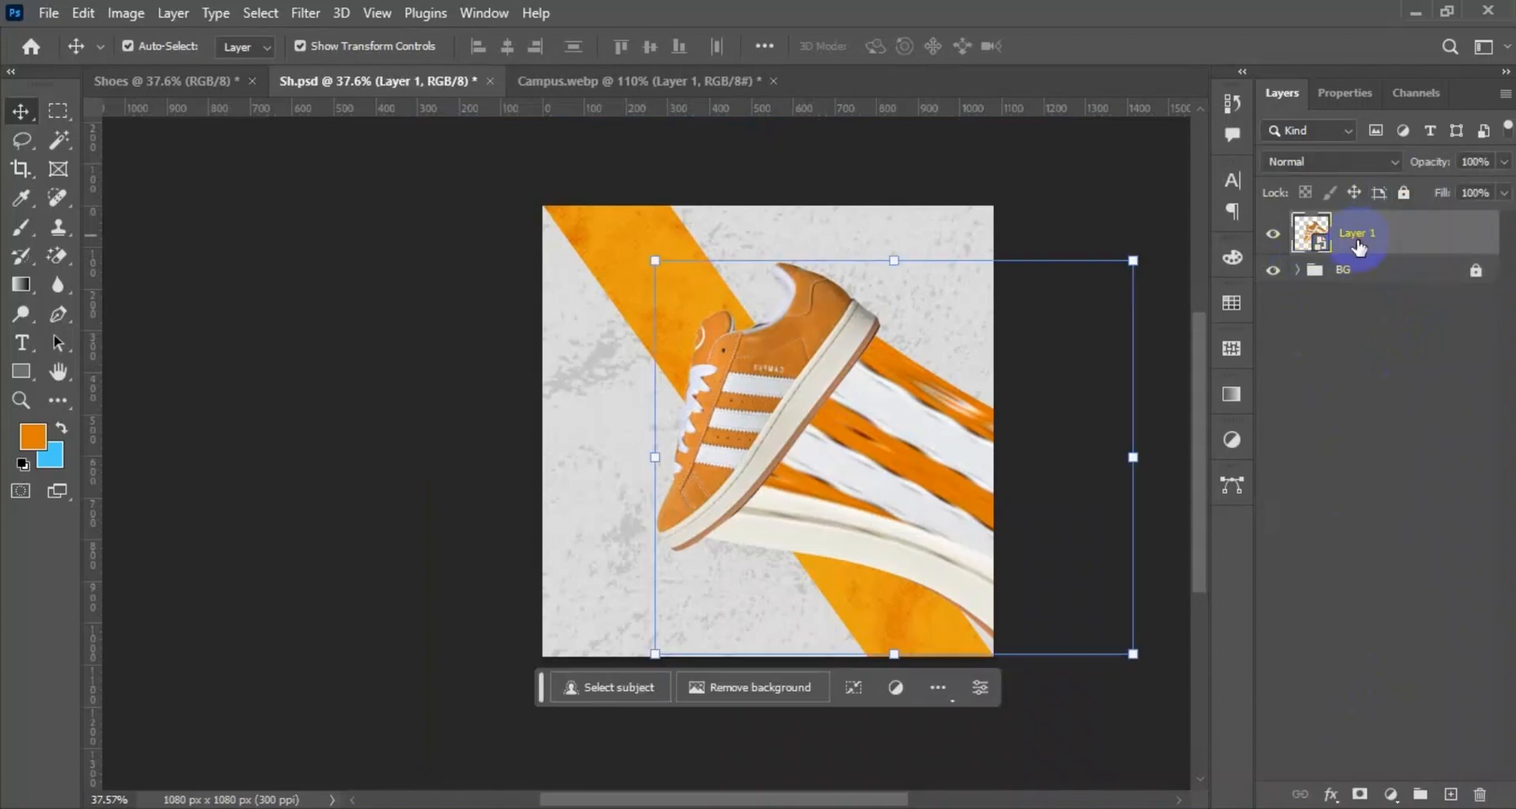
click(1420, 384)
click(1450, 794)
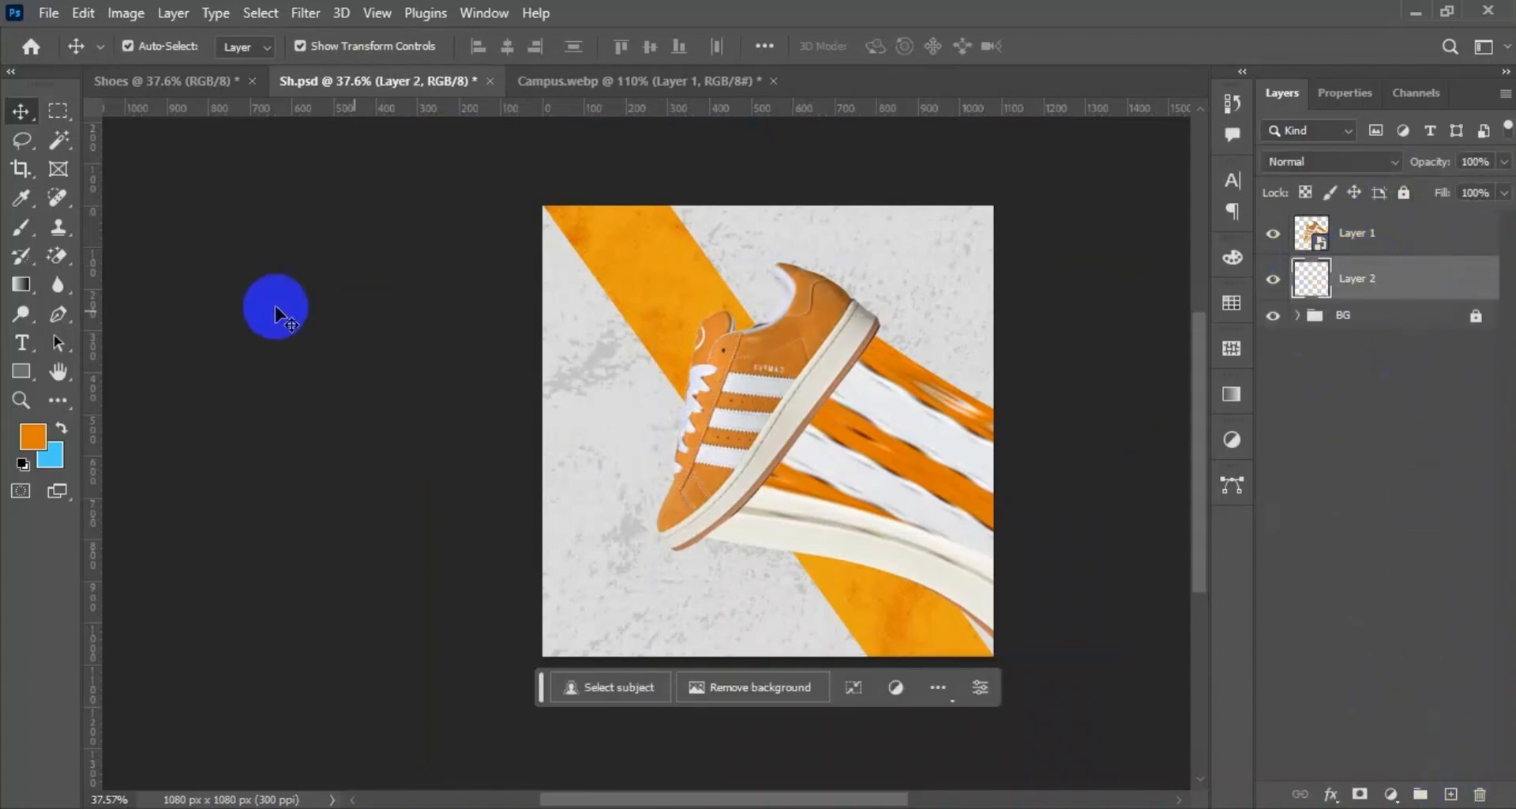
Copy the BOOST text from the Shoes document into the poster behind the shoe and close the Campus.webp document.
click(144, 87)
drag(600, 371, 709, 411)
drag(404, 80, 603, 289)
click(796, 80)
click(752, 322)
Scale the BOOST text to about 119% and place it in the poster's upper-left corner.
drag(788, 275, 850, 279)
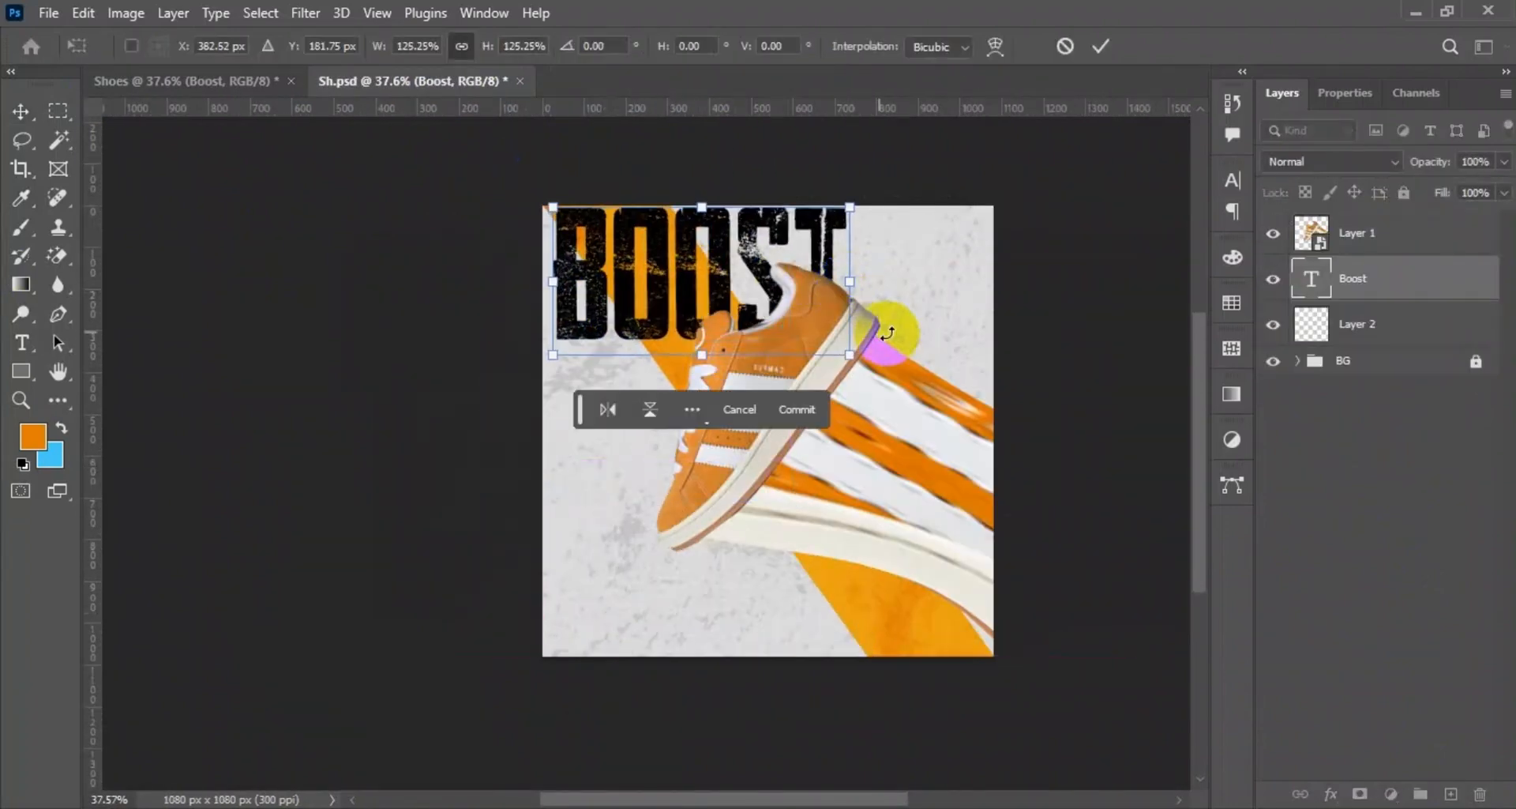
mouse_move(851, 357)
mouse_down()
mouse_move(866, 369)
mouse_move(838, 349)
mouse_up()
drag(660, 286, 664, 303)
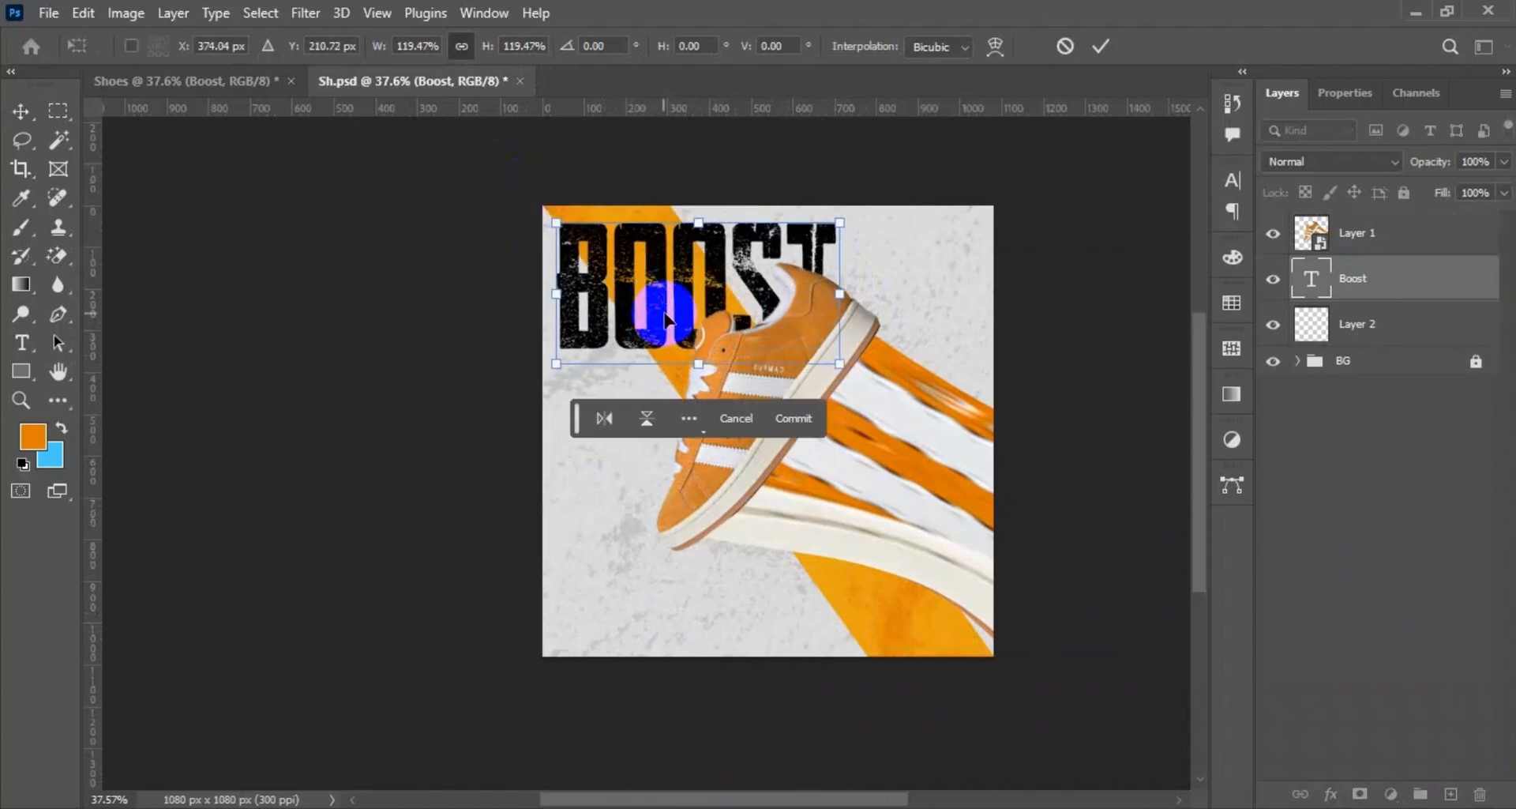
click(1097, 49)
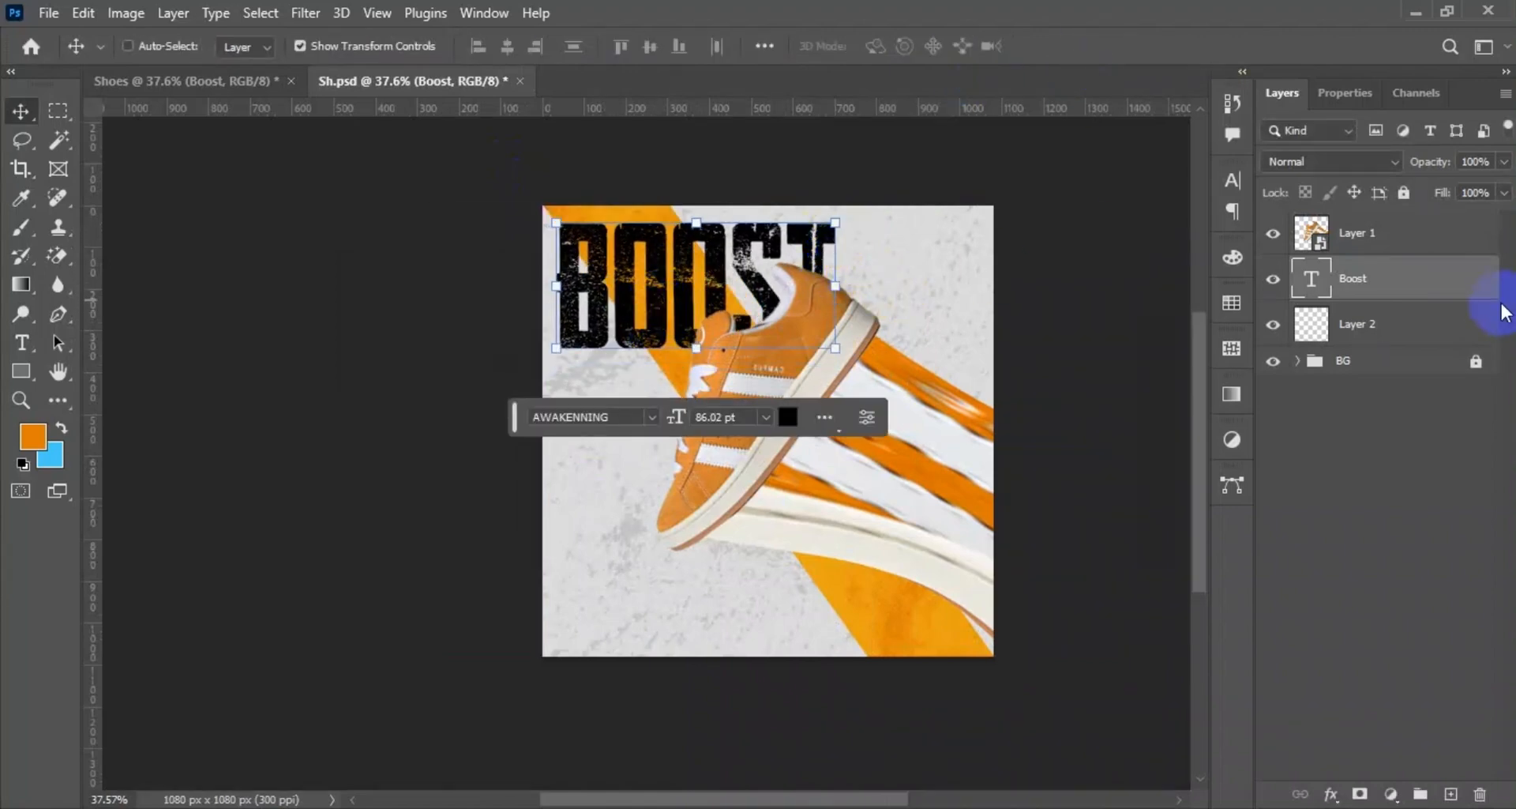
Duplicate the Boost text layer and give the copy a 3 px white outside stroke.
key(ctrl+j)
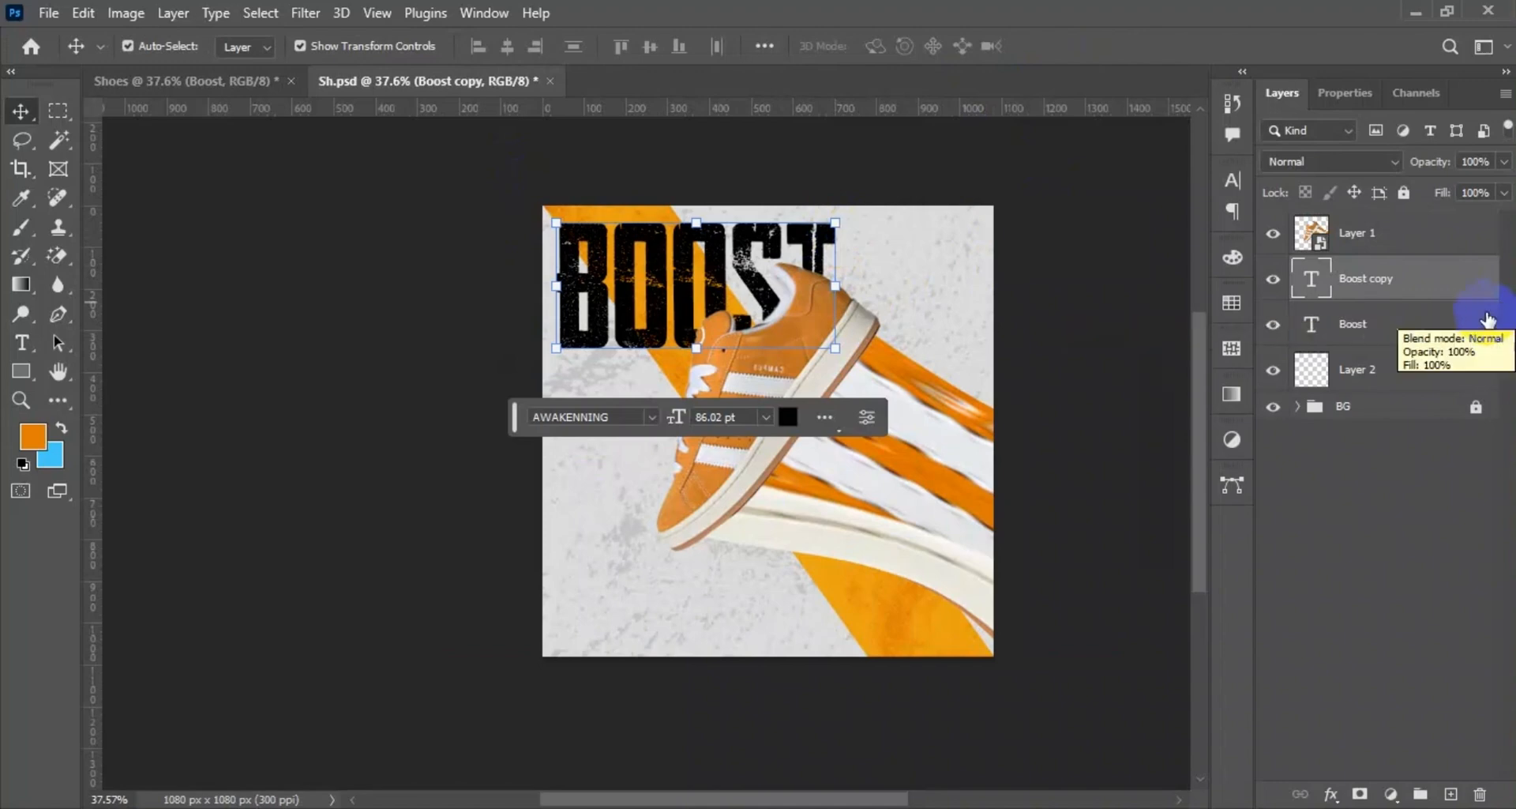
right_click(1375, 295)
click(1201, 22)
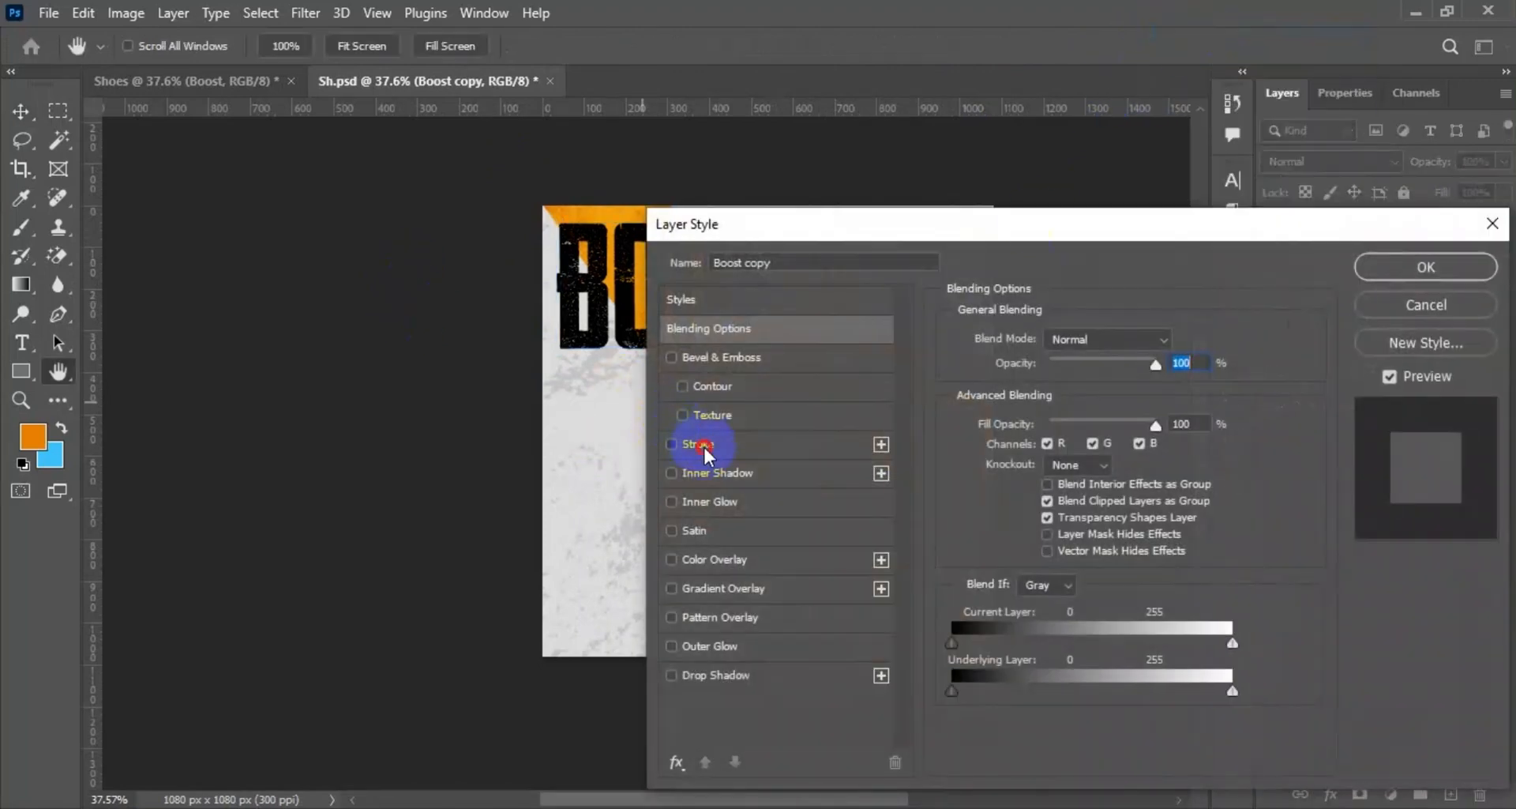
click(698, 444)
drag(1041, 338, 1036, 339)
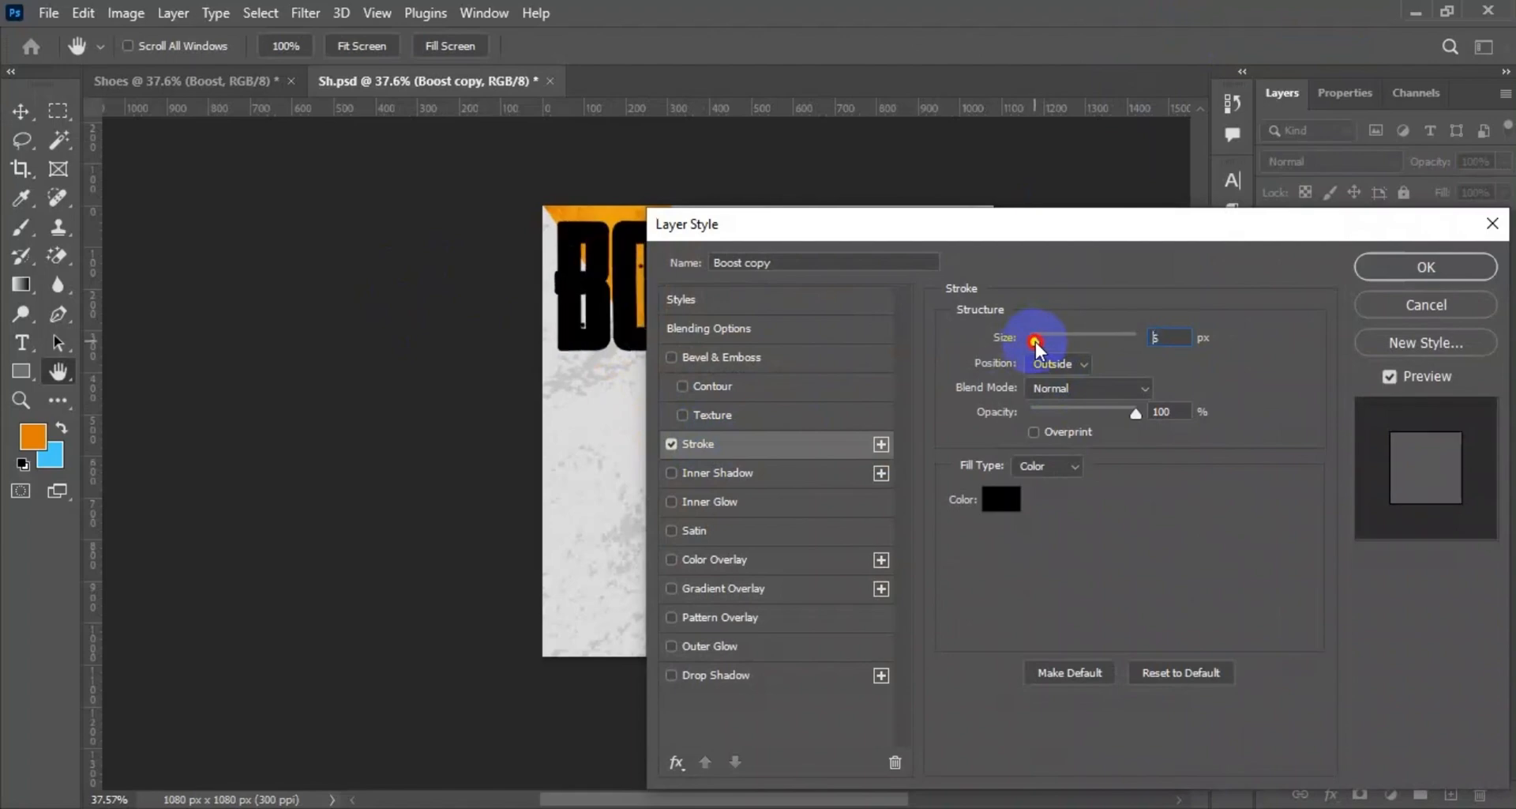
click(1170, 338)
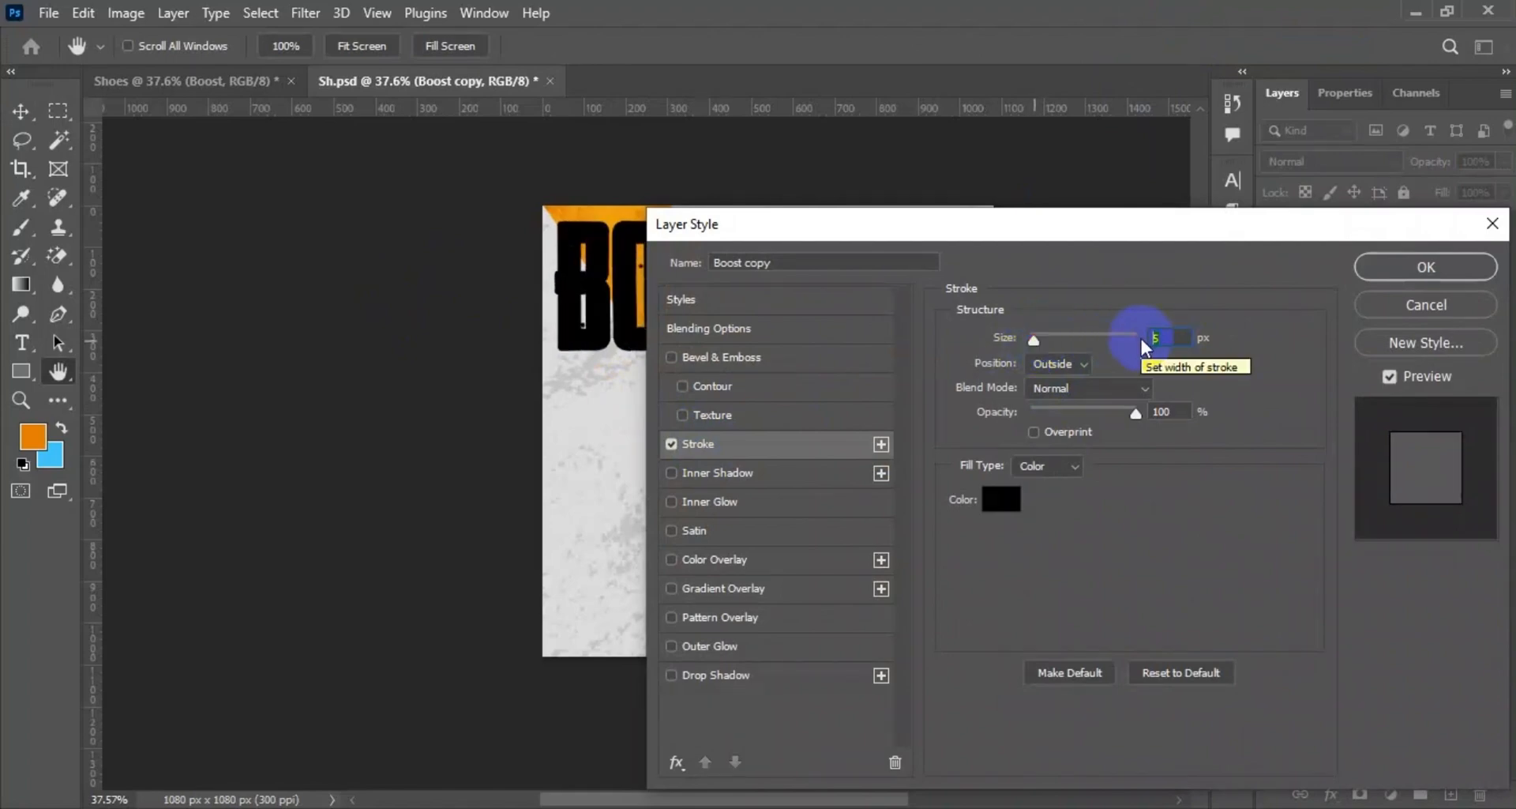
text(3)
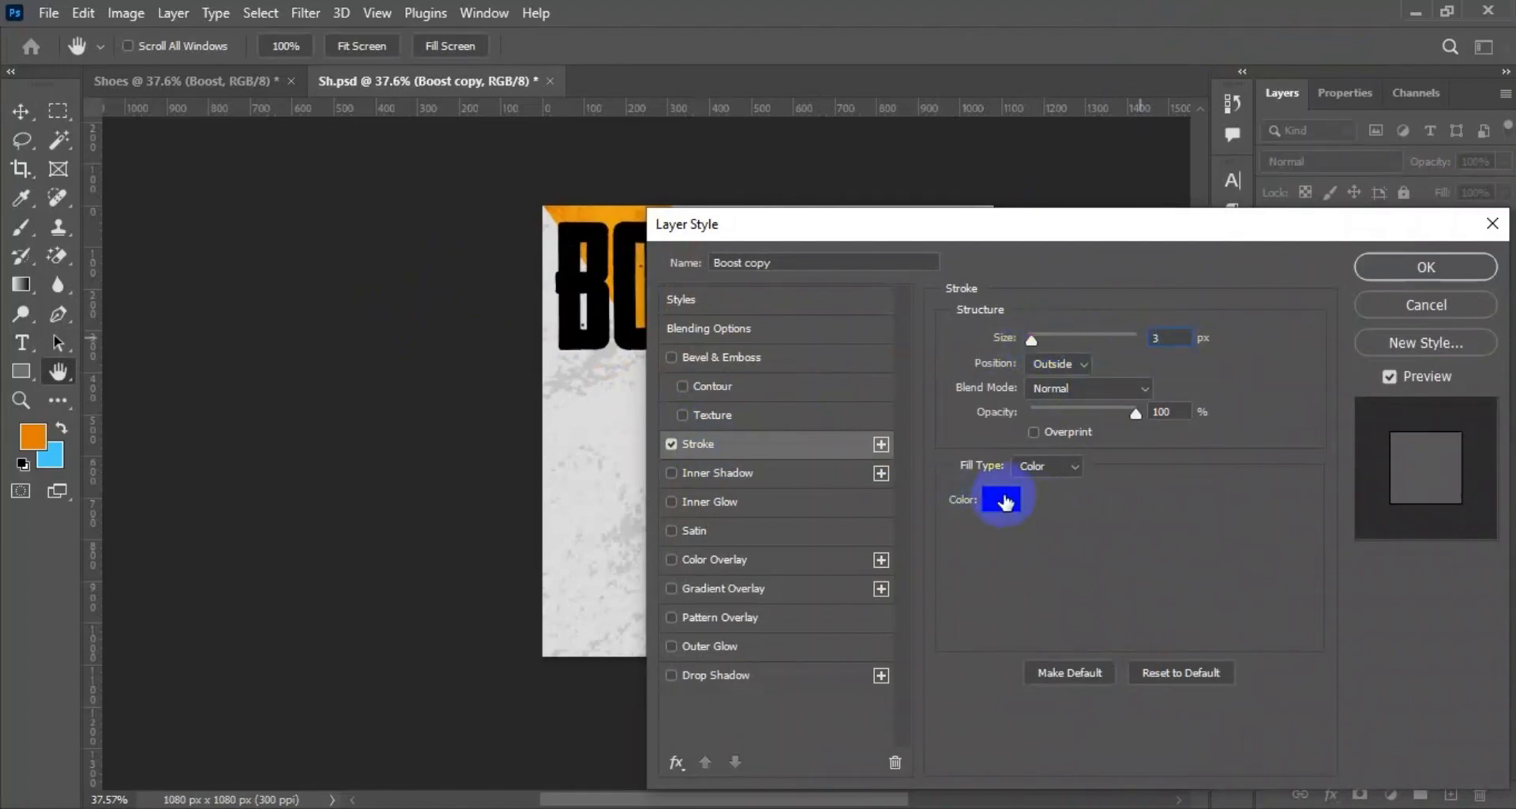
click(1002, 500)
click(973, 457)
click(1433, 413)
click(1416, 273)
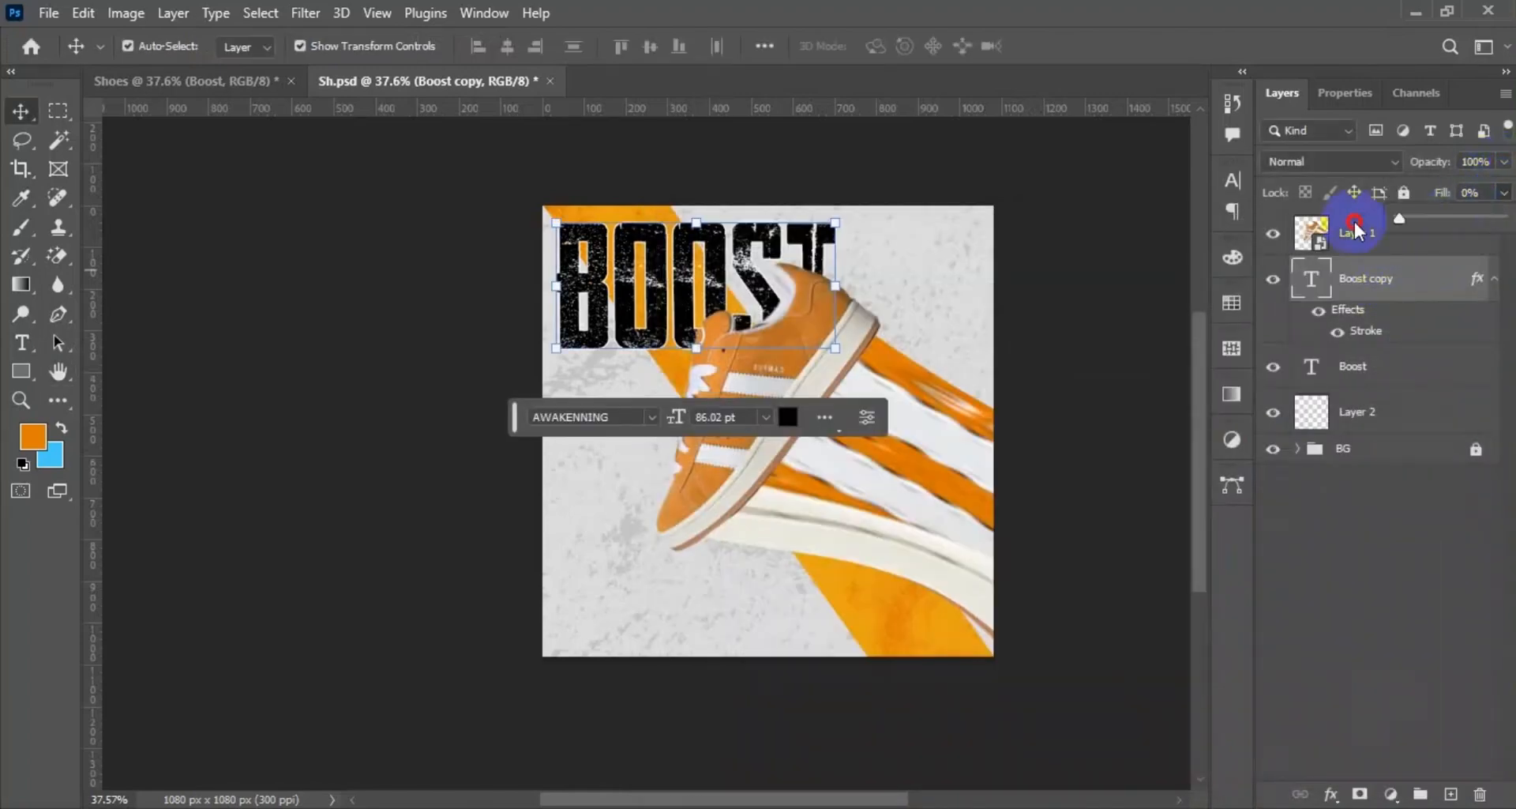
Set the Boost copy's fill to 0% and move it above the shoe layer.
mouse_move(1429, 326)
mouse_down()
mouse_move(1425, 228)
mouse_move(1411, 248)
mouse_up()
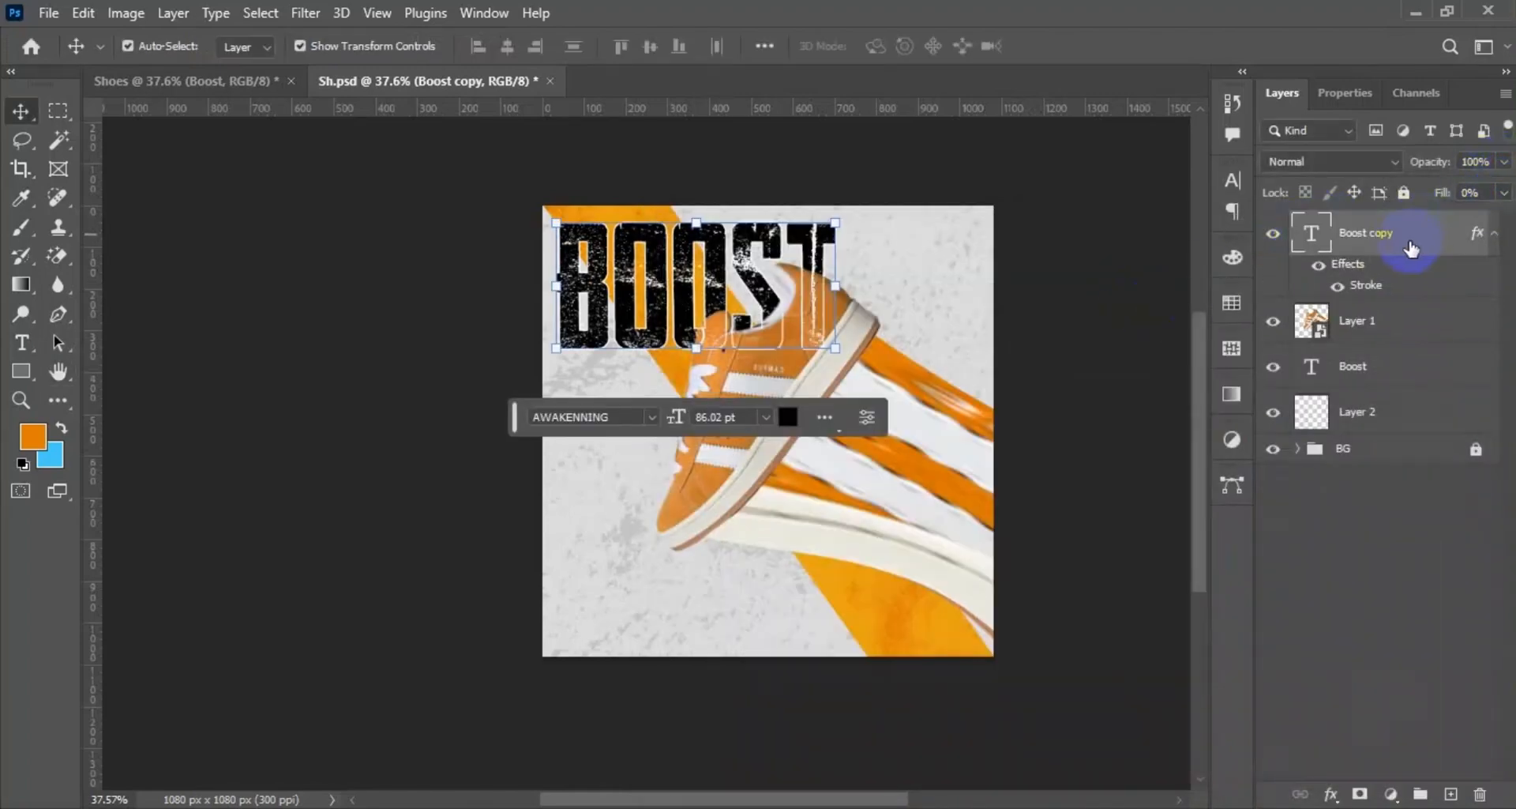
click(1131, 377)
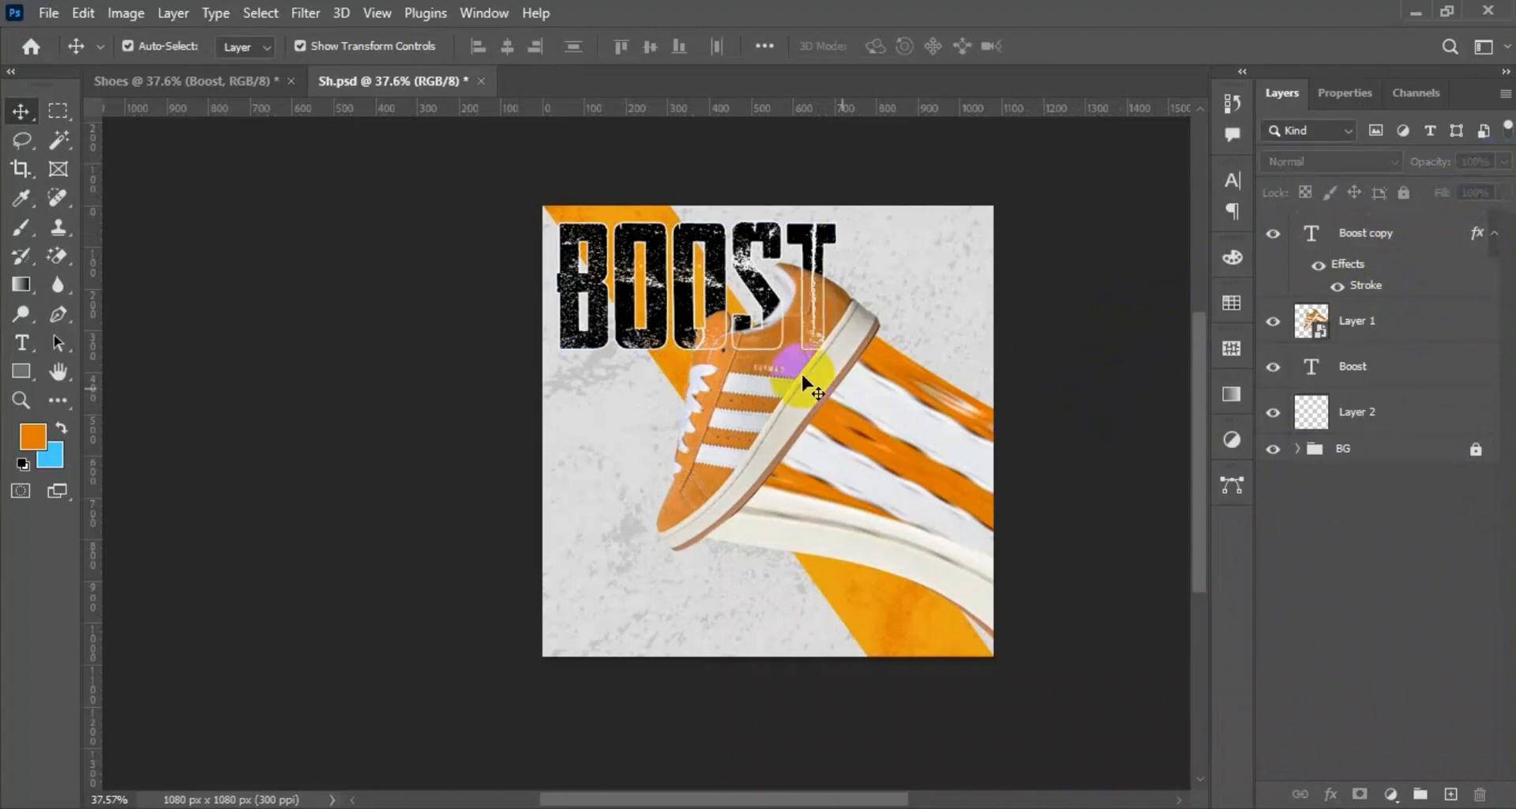
Change the colour of the original BOOST text behind the shoe to red.
click(1400, 368)
double_click(1399, 368)
click(1394, 327)
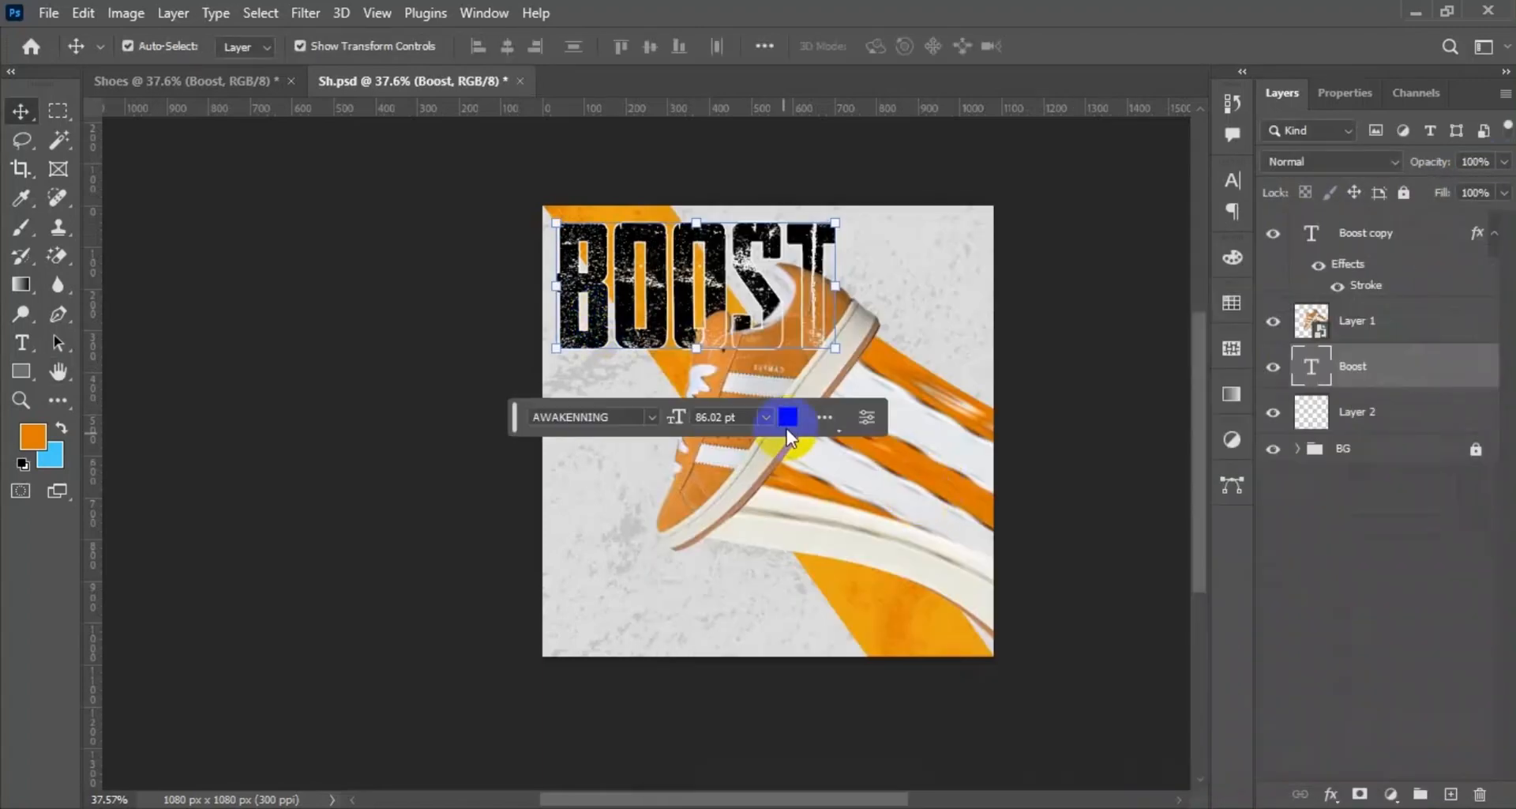
click(785, 511)
click(604, 360)
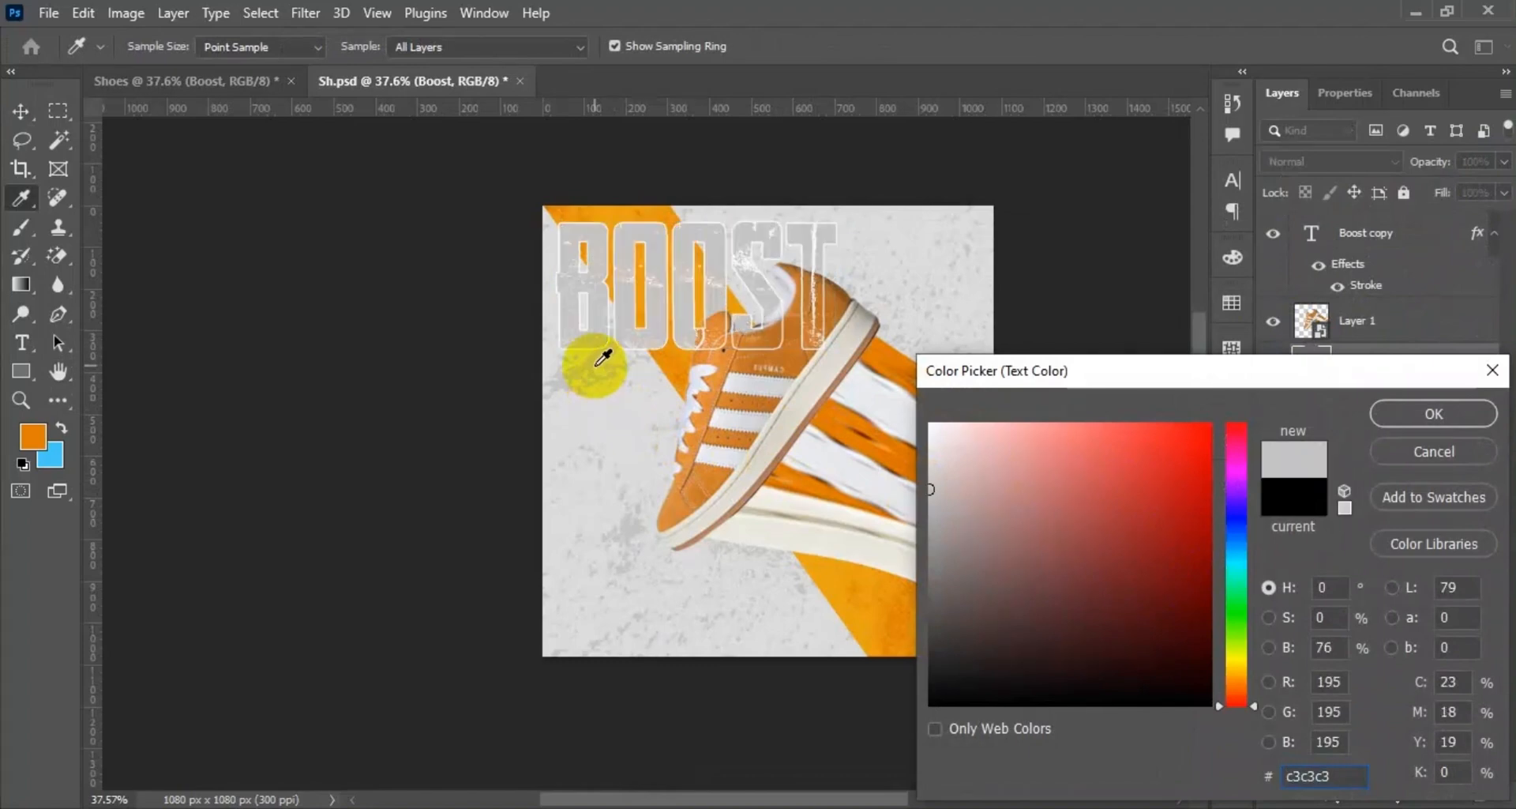
mouse_move(1168, 507)
mouse_down()
mouse_move(1120, 497)
mouse_move(1159, 490)
mouse_move(1161, 439)
mouse_move(1161, 507)
mouse_move(1202, 490)
mouse_up()
click(1434, 414)
click(1186, 384)
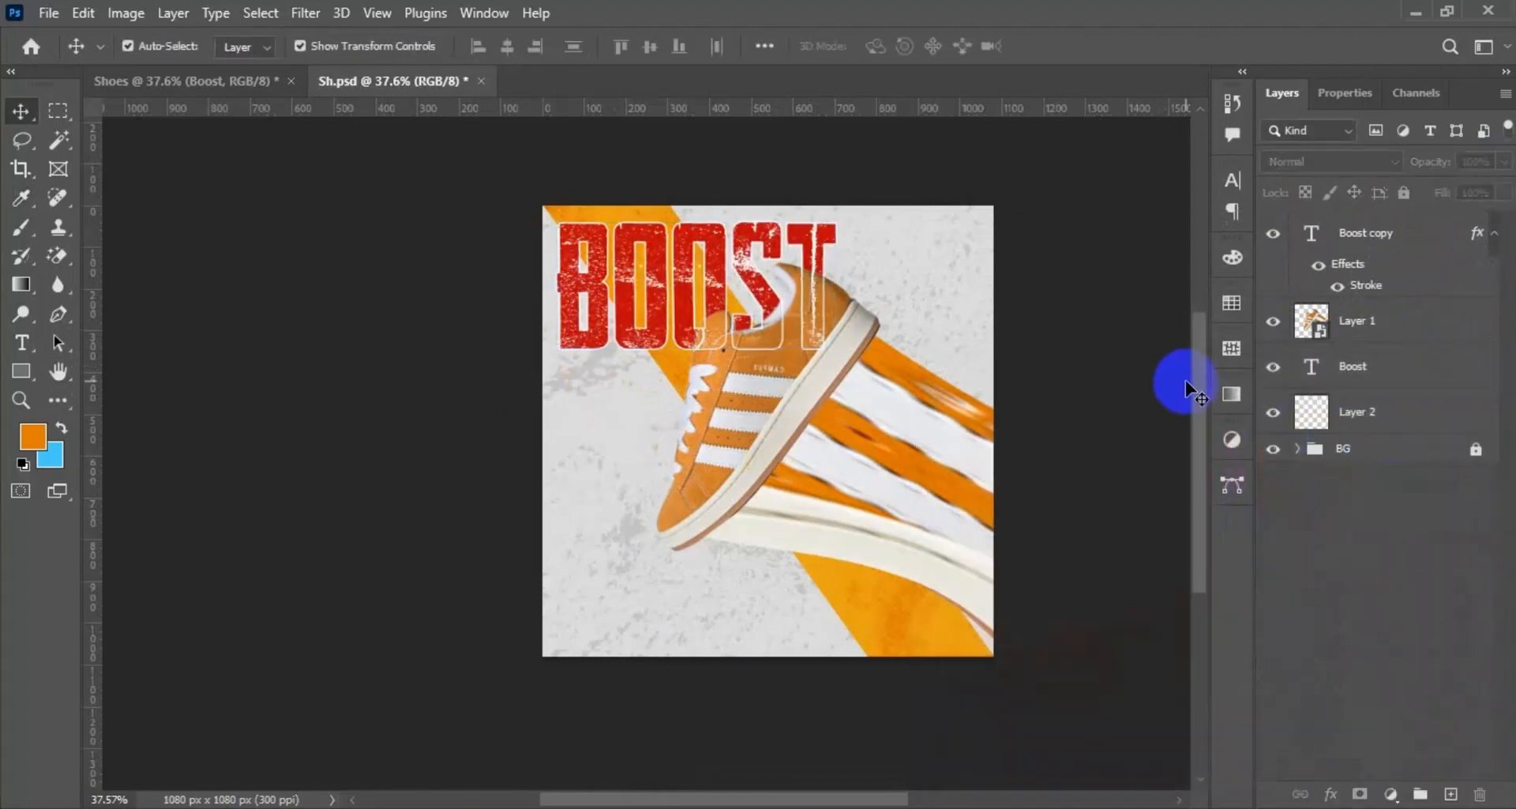
Copy the SHOES text from the Shoes document into the poster and fit it below BOOST at about 18.5 pt.
click(182, 80)
double_click(523, 285)
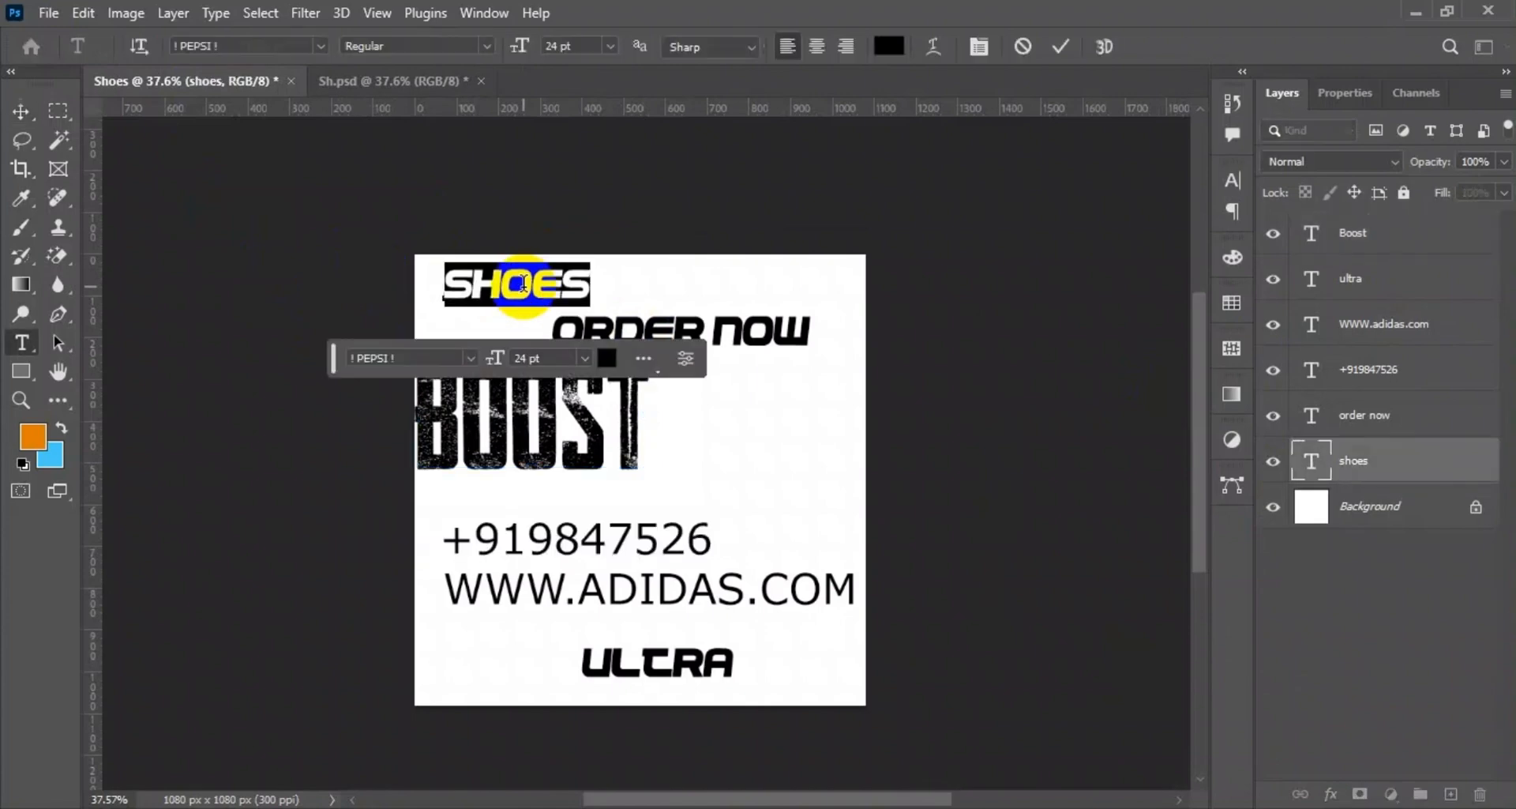
drag(466, 284, 671, 380)
click(1104, 45)
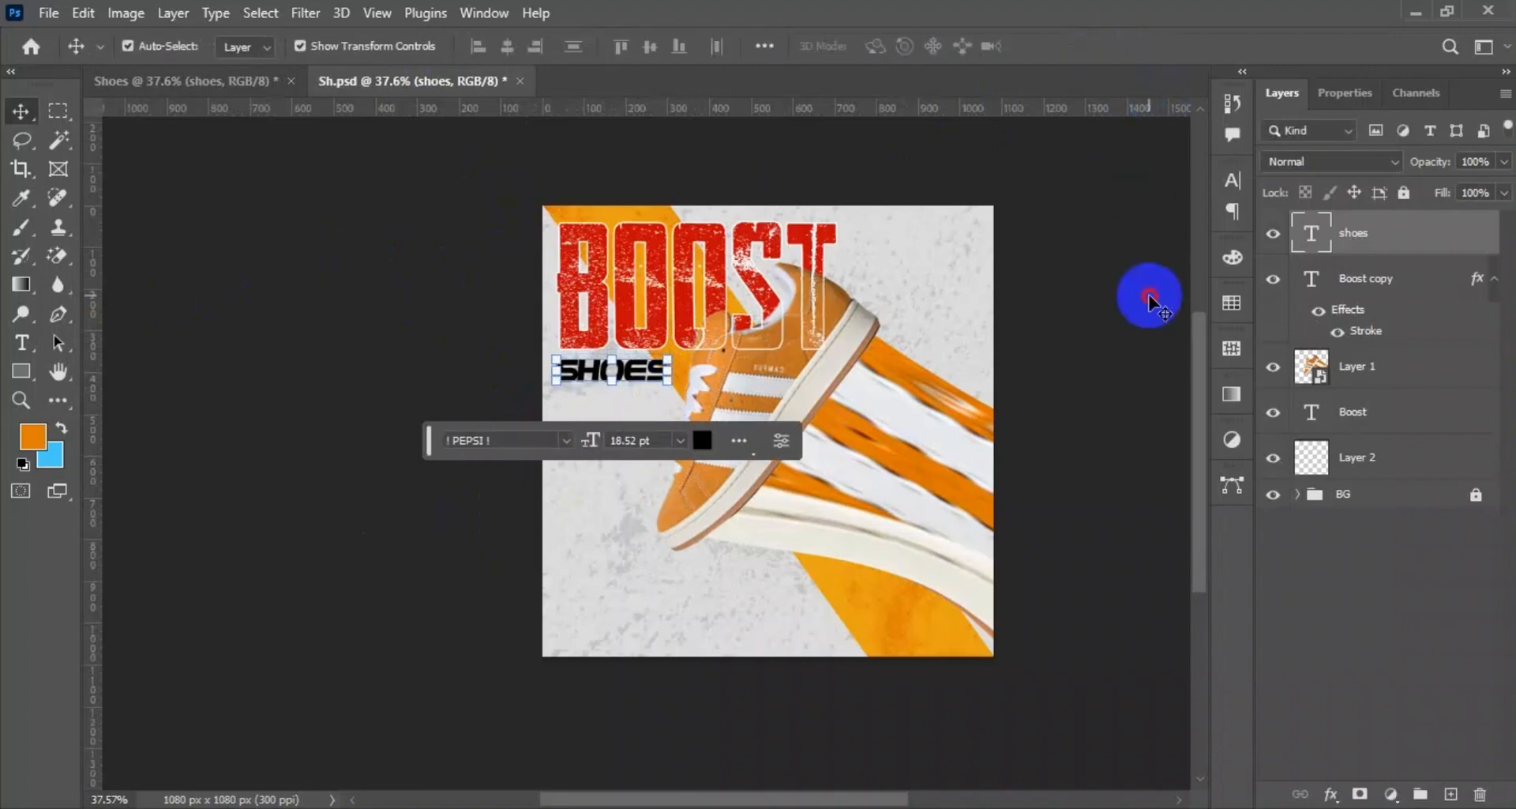
click(578, 407)
click(632, 371)
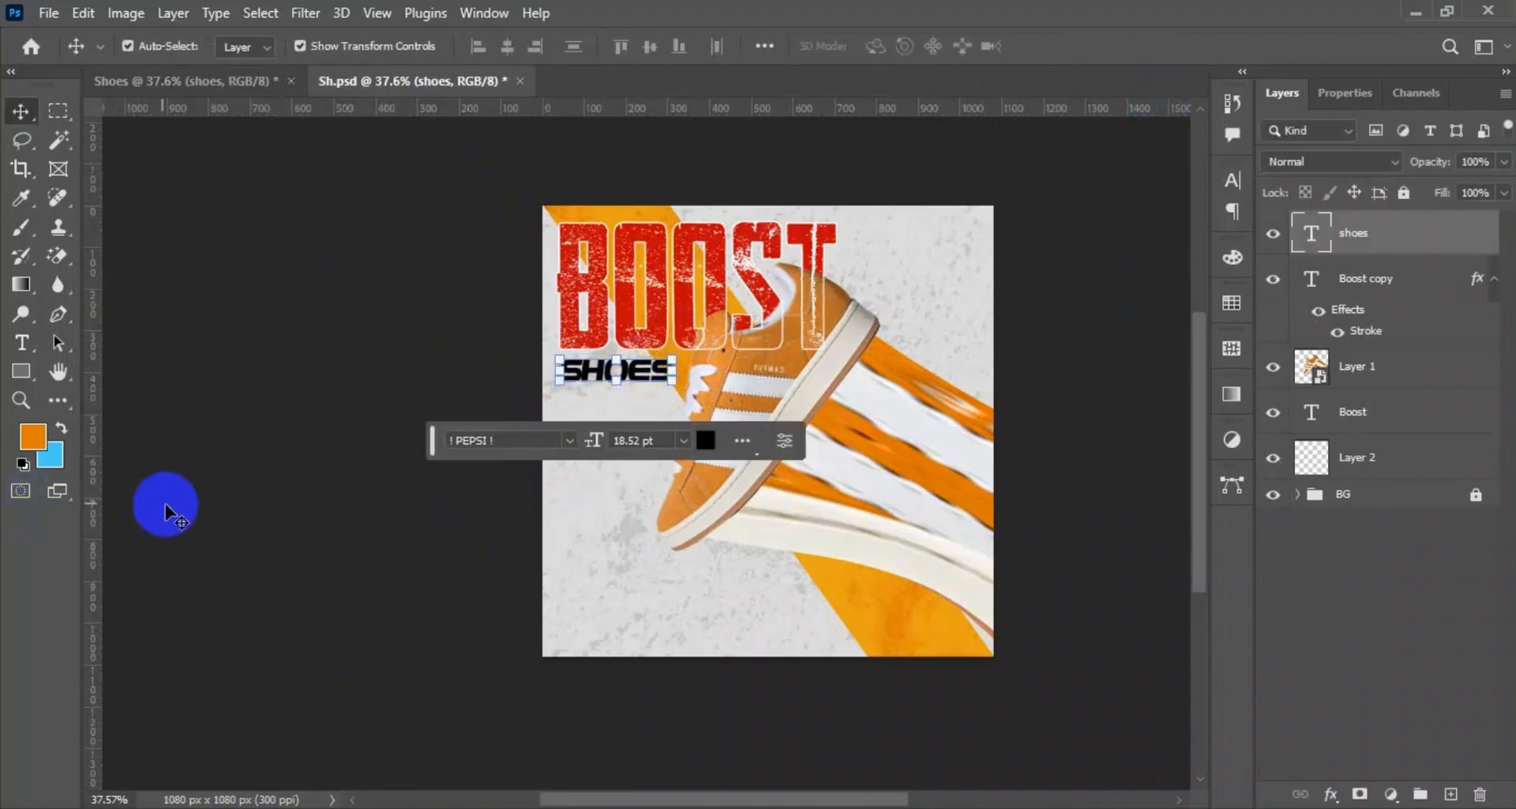
click(163, 500)
Copy the ULTRA text from the Shoes document into the poster and rotate it vertically near the poster's upper-right corner.
key(ctrl+Tab)
click(237, 316)
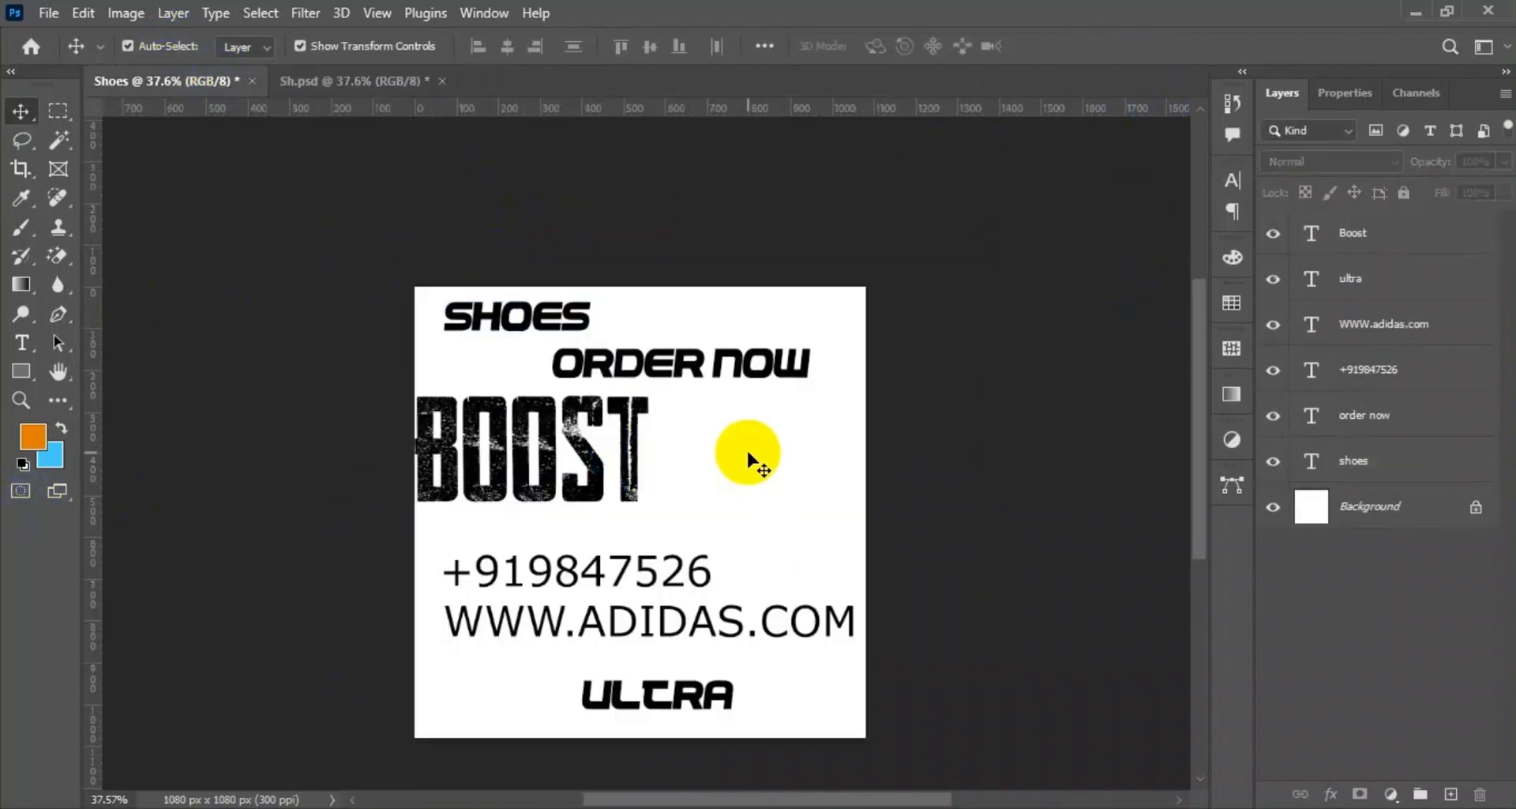
click(652, 695)
drag(641, 691, 421, 93)
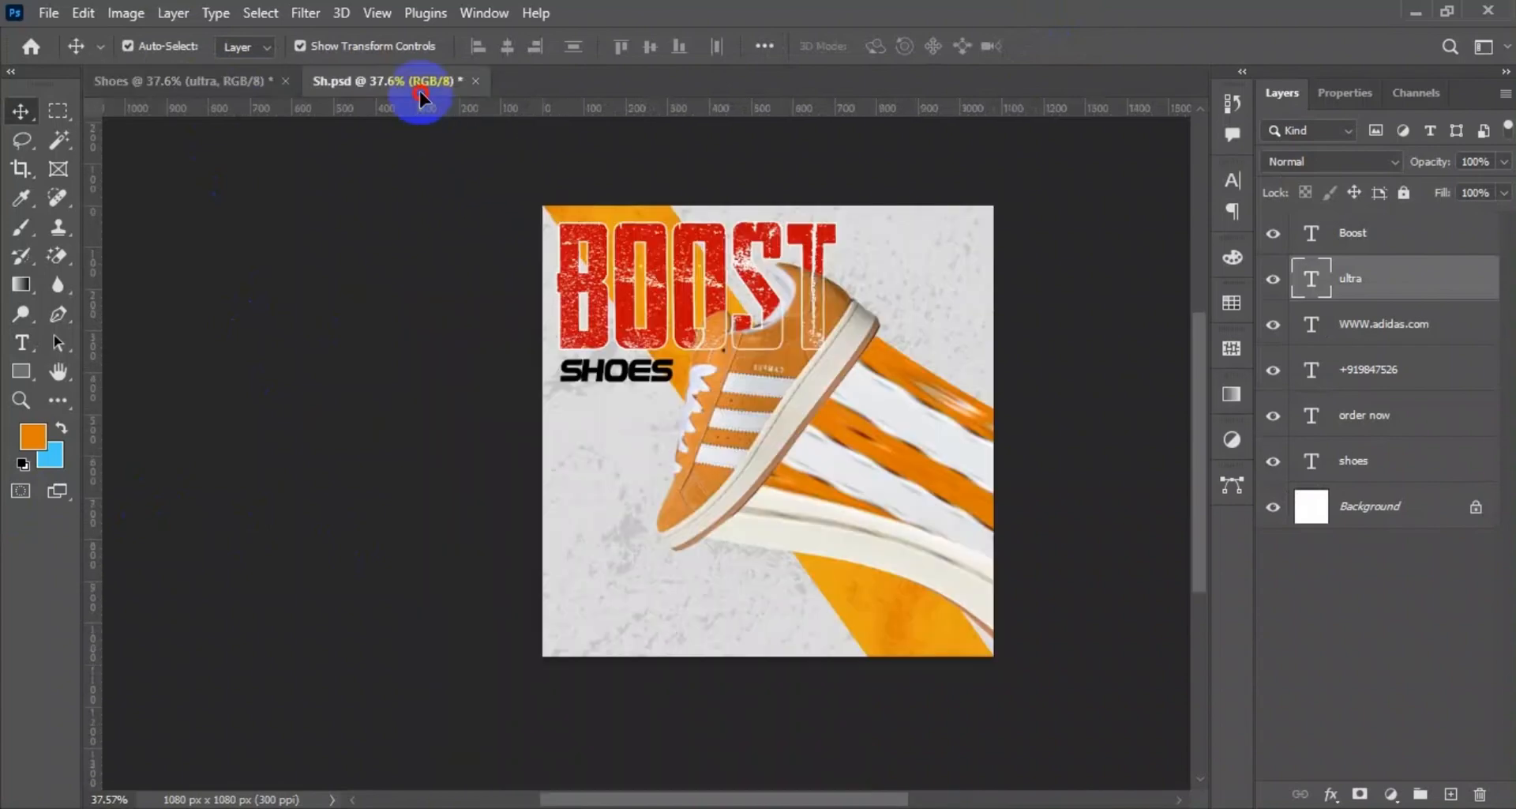
drag(942, 293, 949, 333)
key(Return)
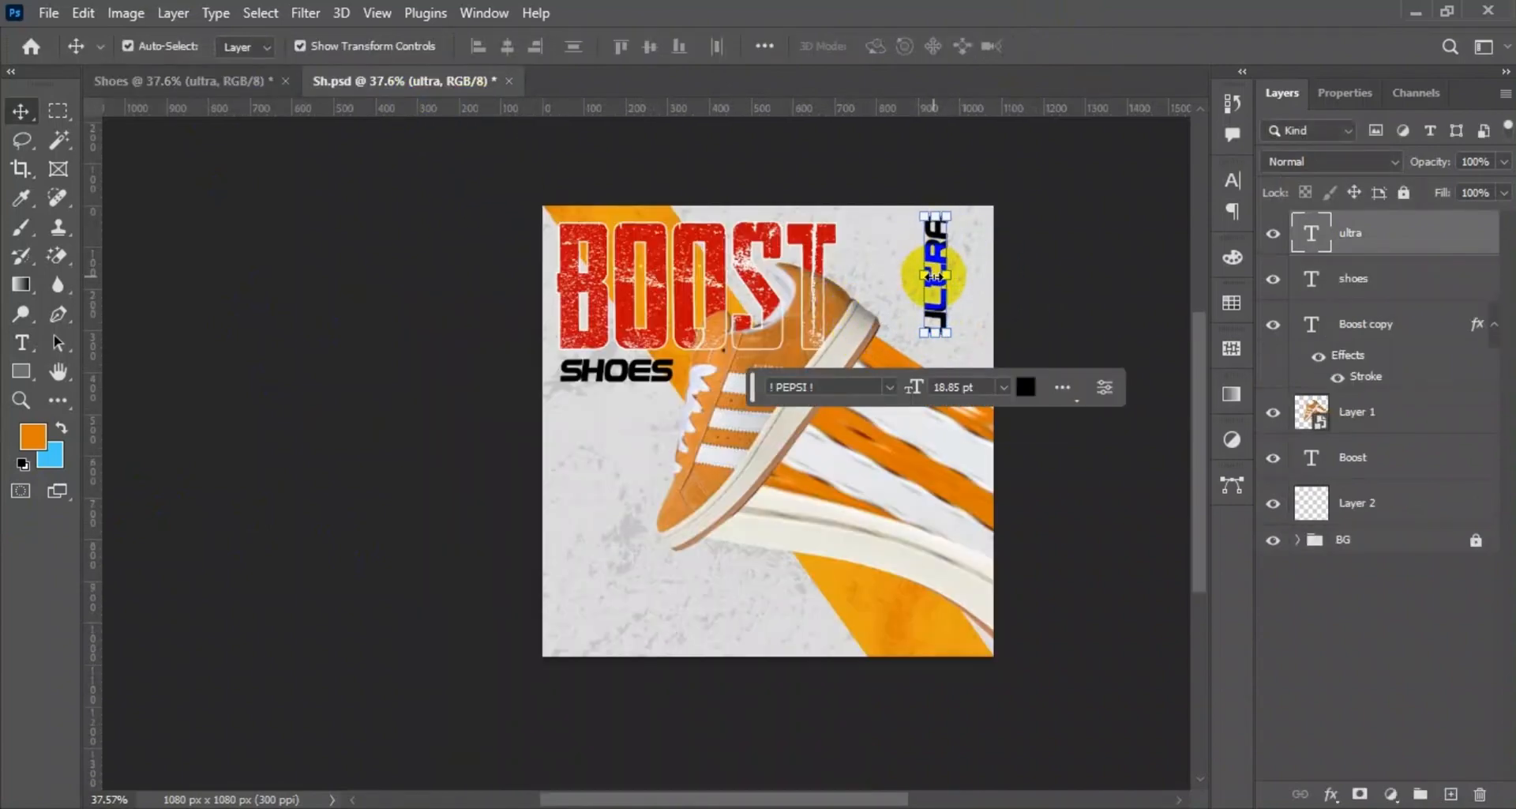
Set the ULTRA text in One Stroke Script and colour it with the orange e8a314 sampled from the stripe.
click(889, 386)
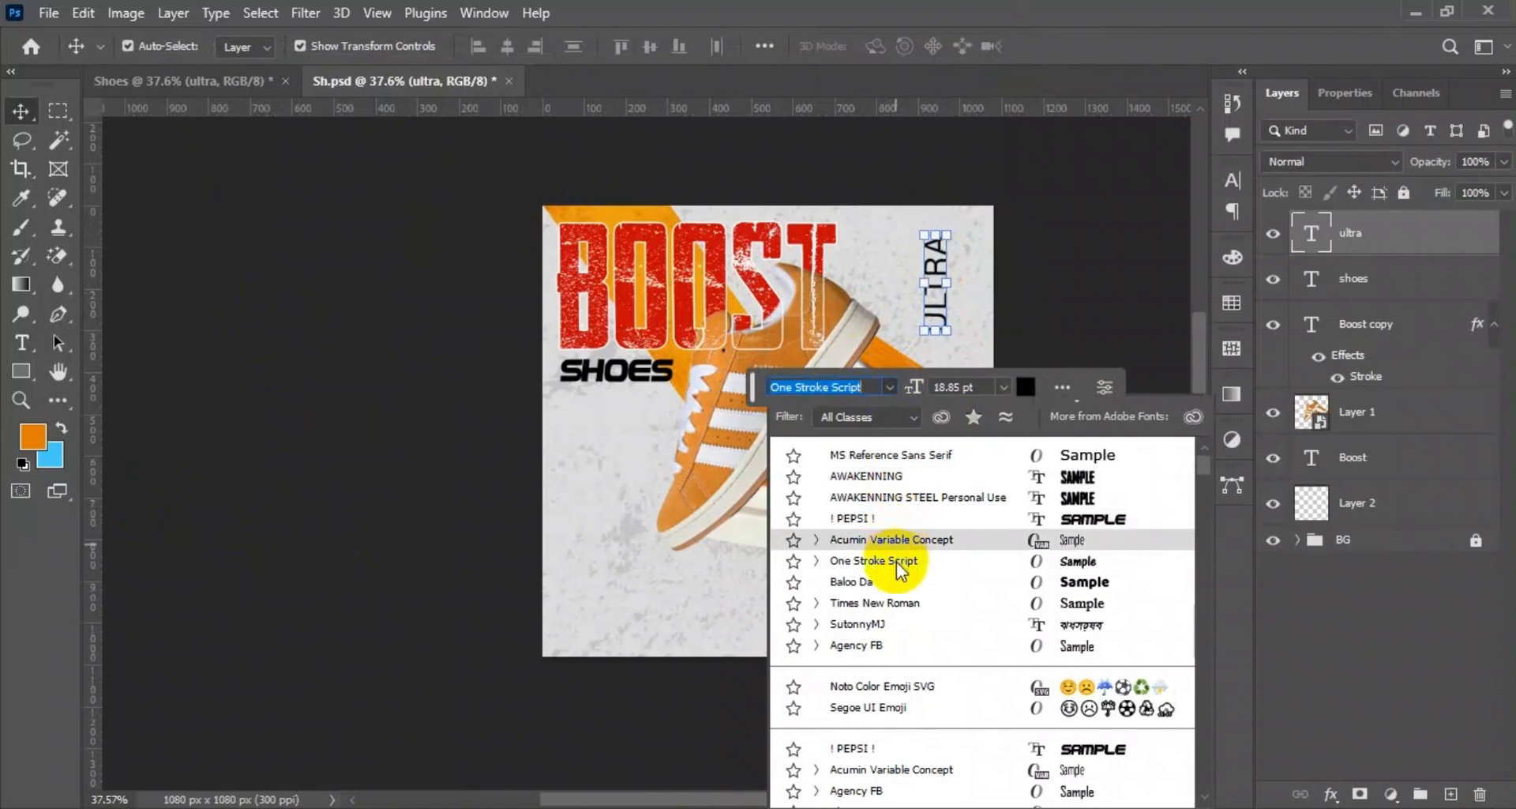
click(899, 562)
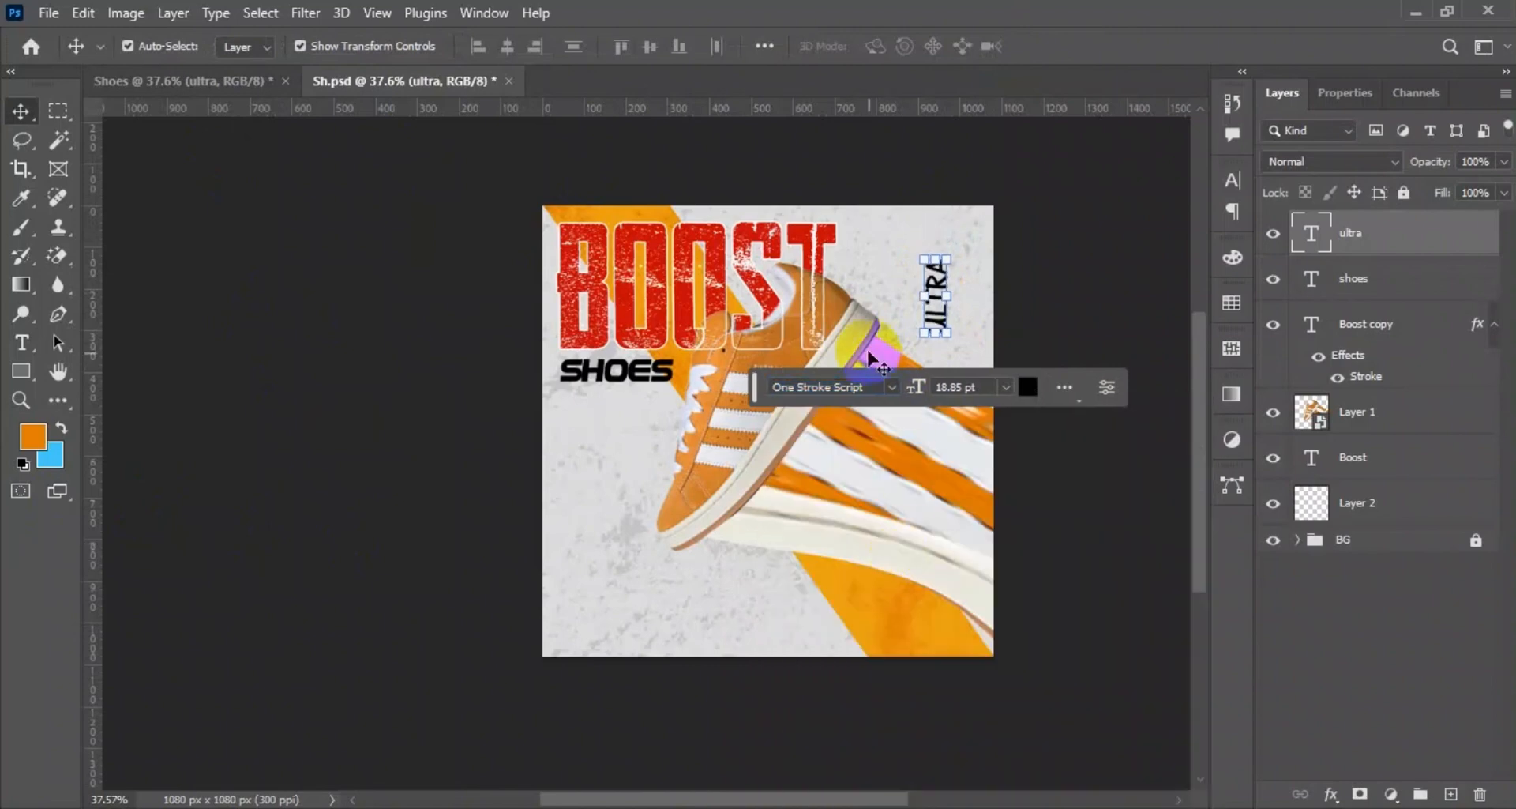
double_click(938, 278)
click(1027, 386)
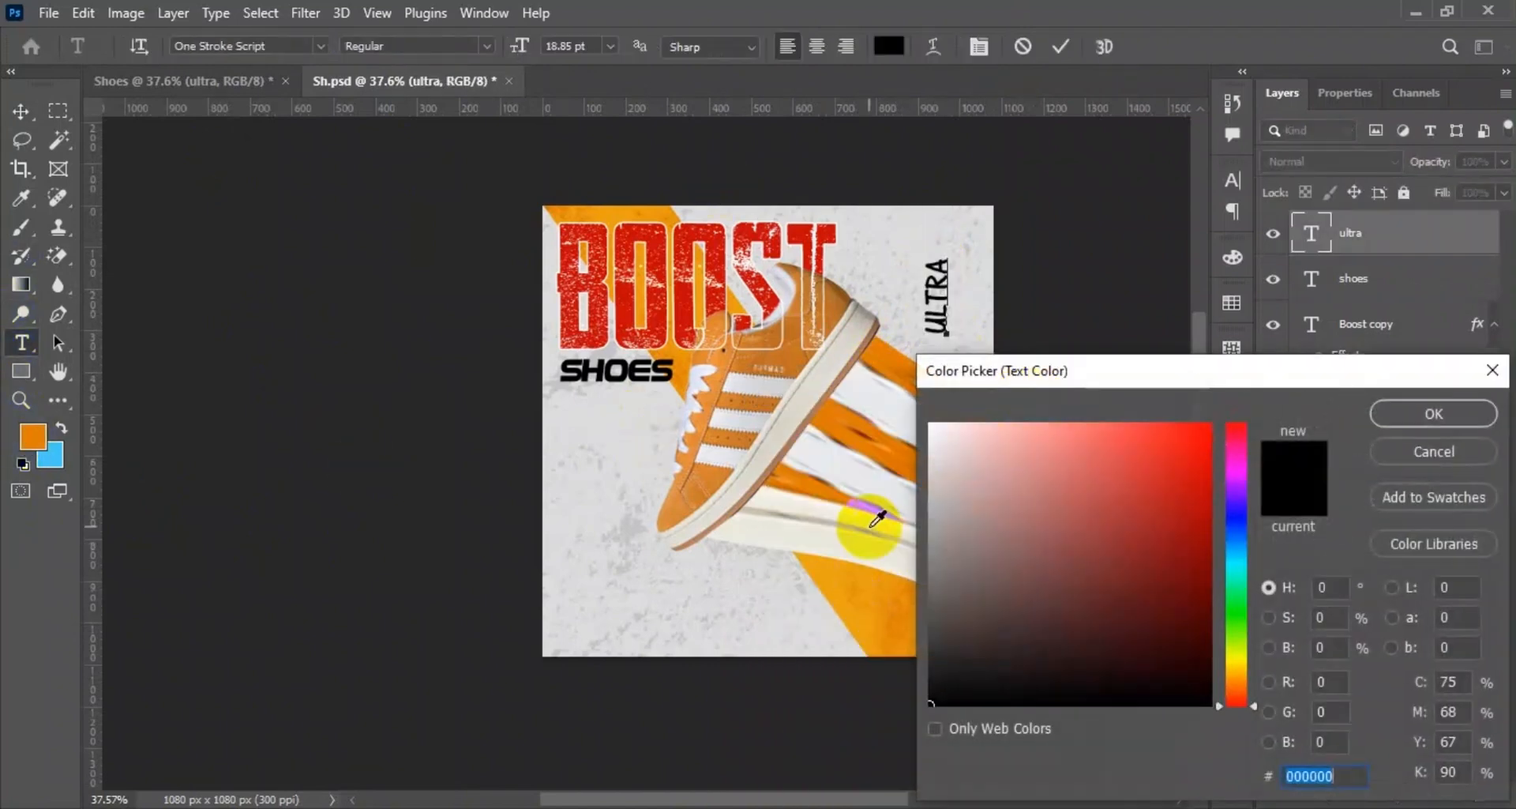
click(844, 610)
click(1449, 407)
Recolour the ULTRA text a brighter orange based on the diagonal stripe.
click(888, 46)
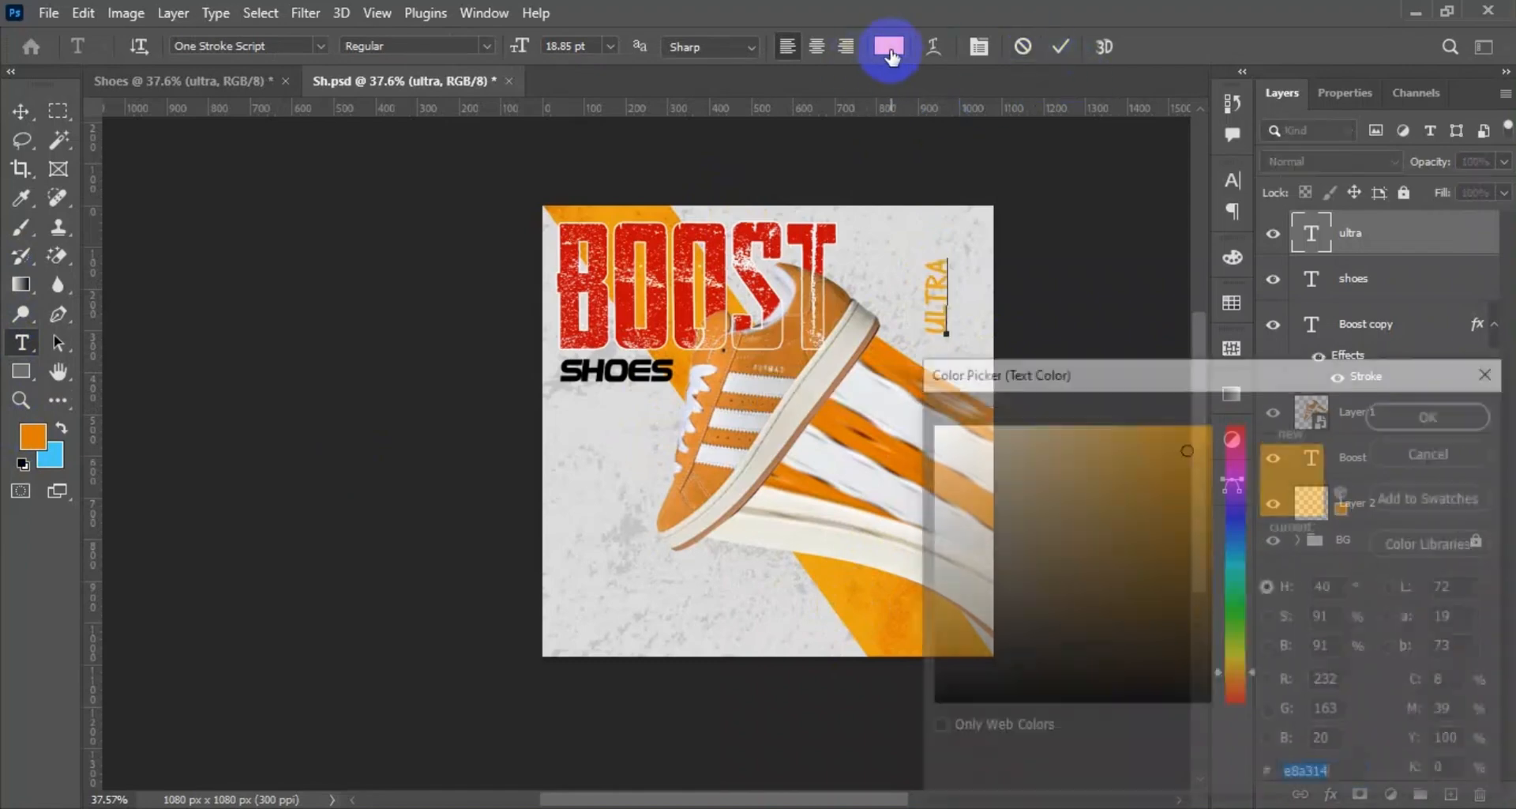
click(1206, 513)
click(1213, 477)
click(1236, 703)
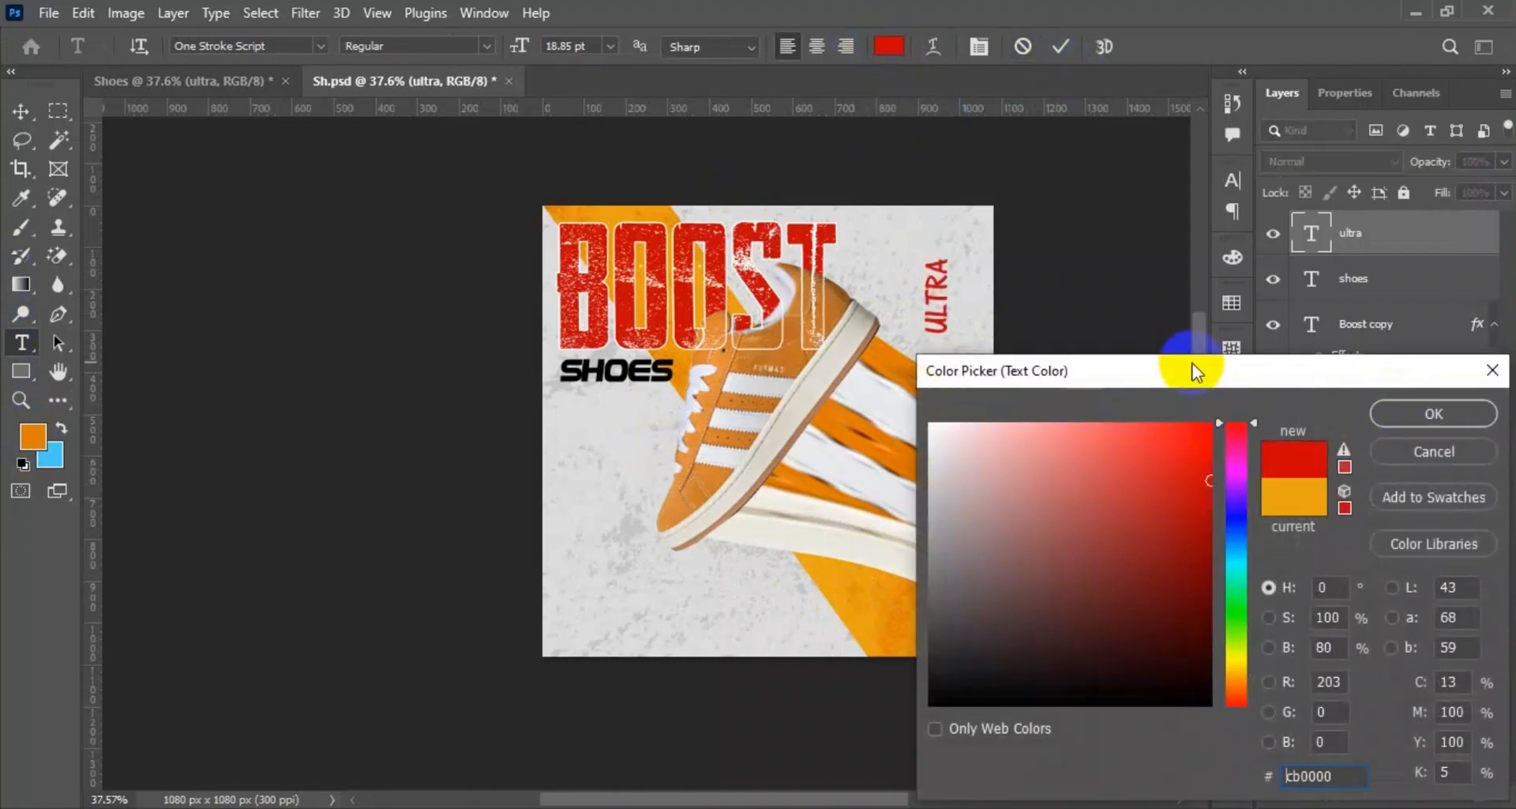
click(820, 575)
click(1187, 448)
click(1453, 411)
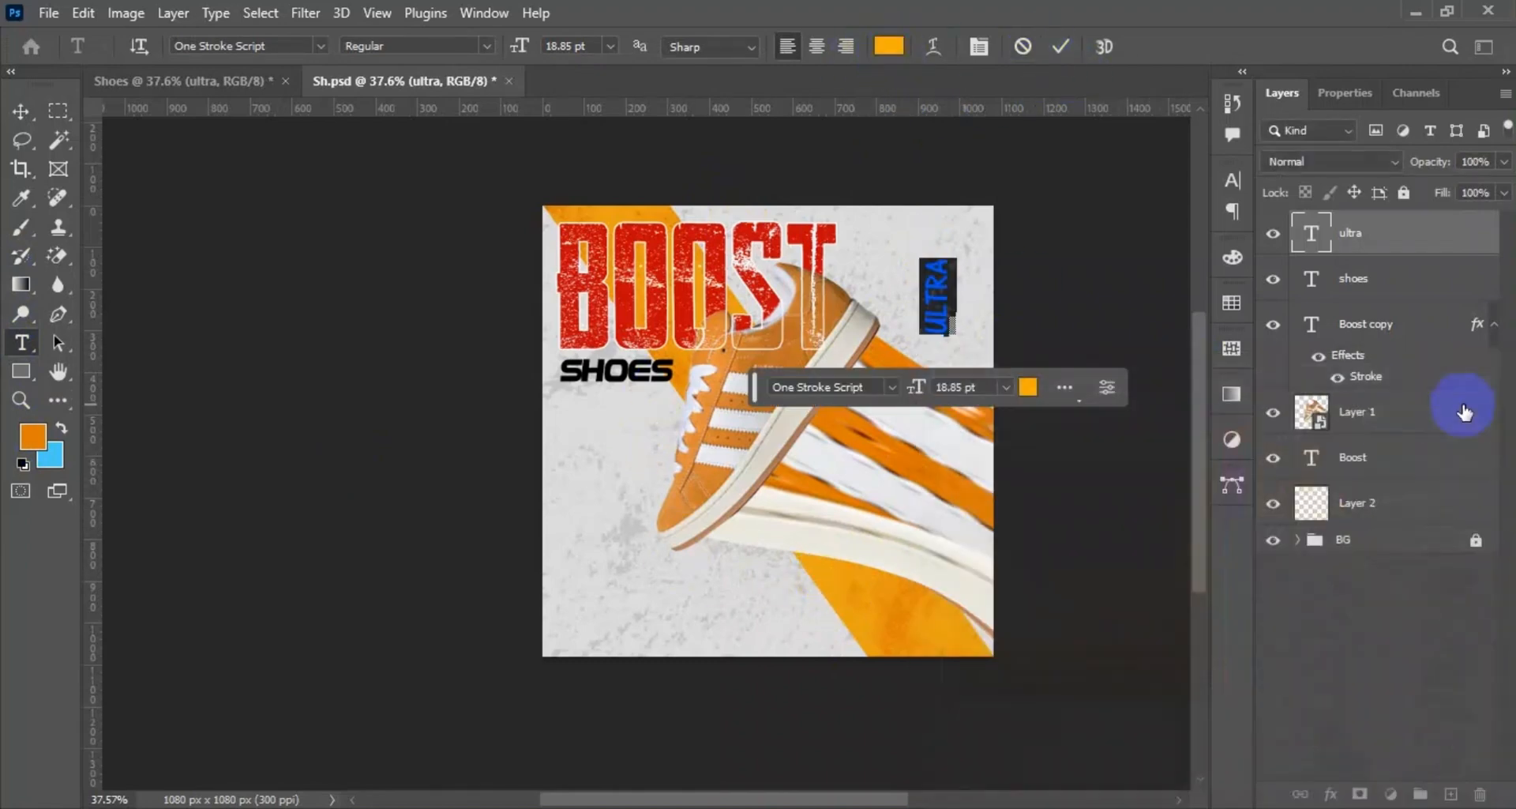
Scale the vertical ULTRA text down to about 14 pt and position it beside the T of BOOST.
key(v)
drag(977, 319, 868, 252)
key(ctrl+t)
click(1127, 128)
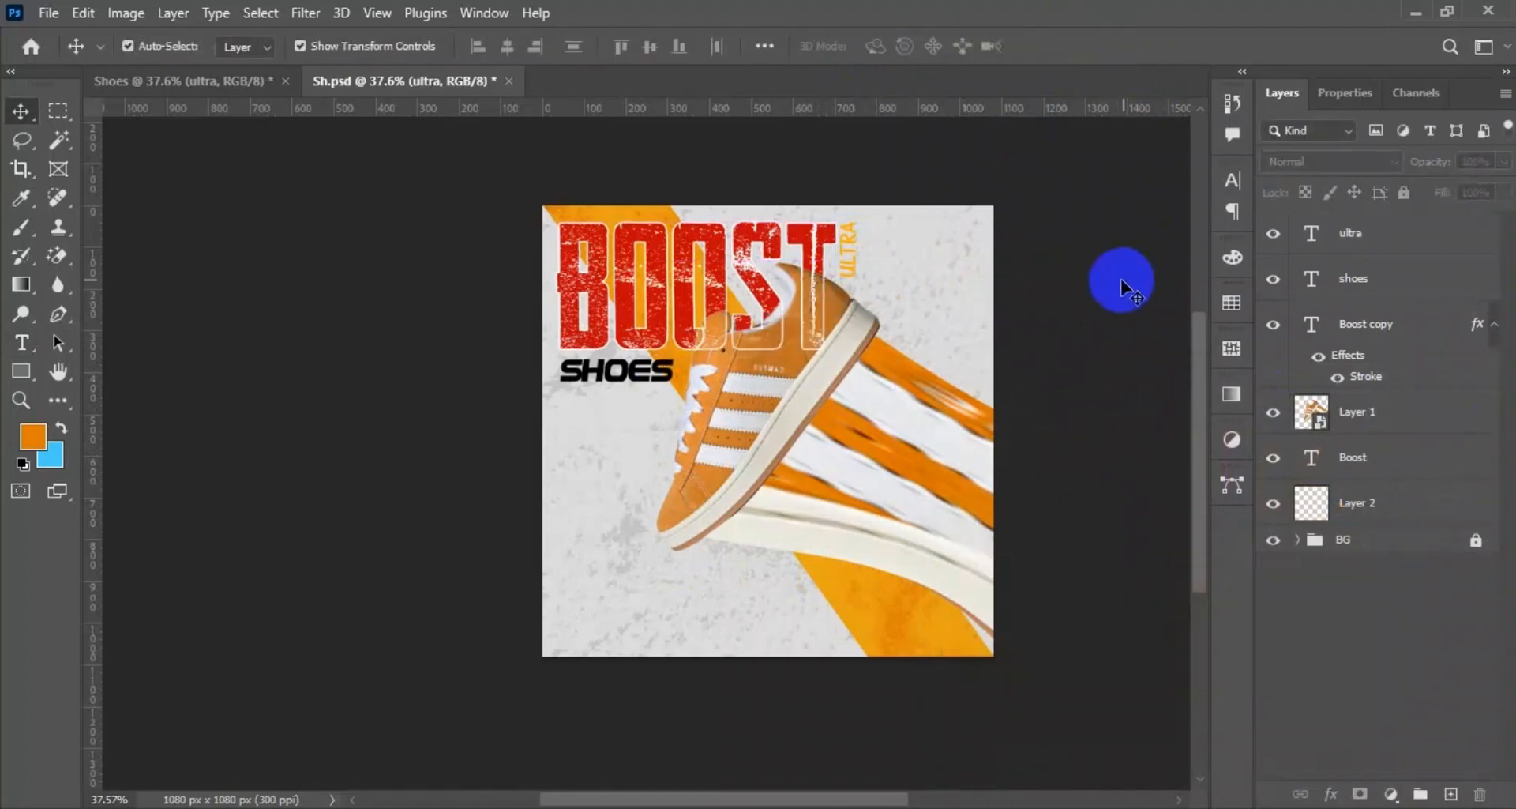
key(Down)
key(Down)
key(Down)
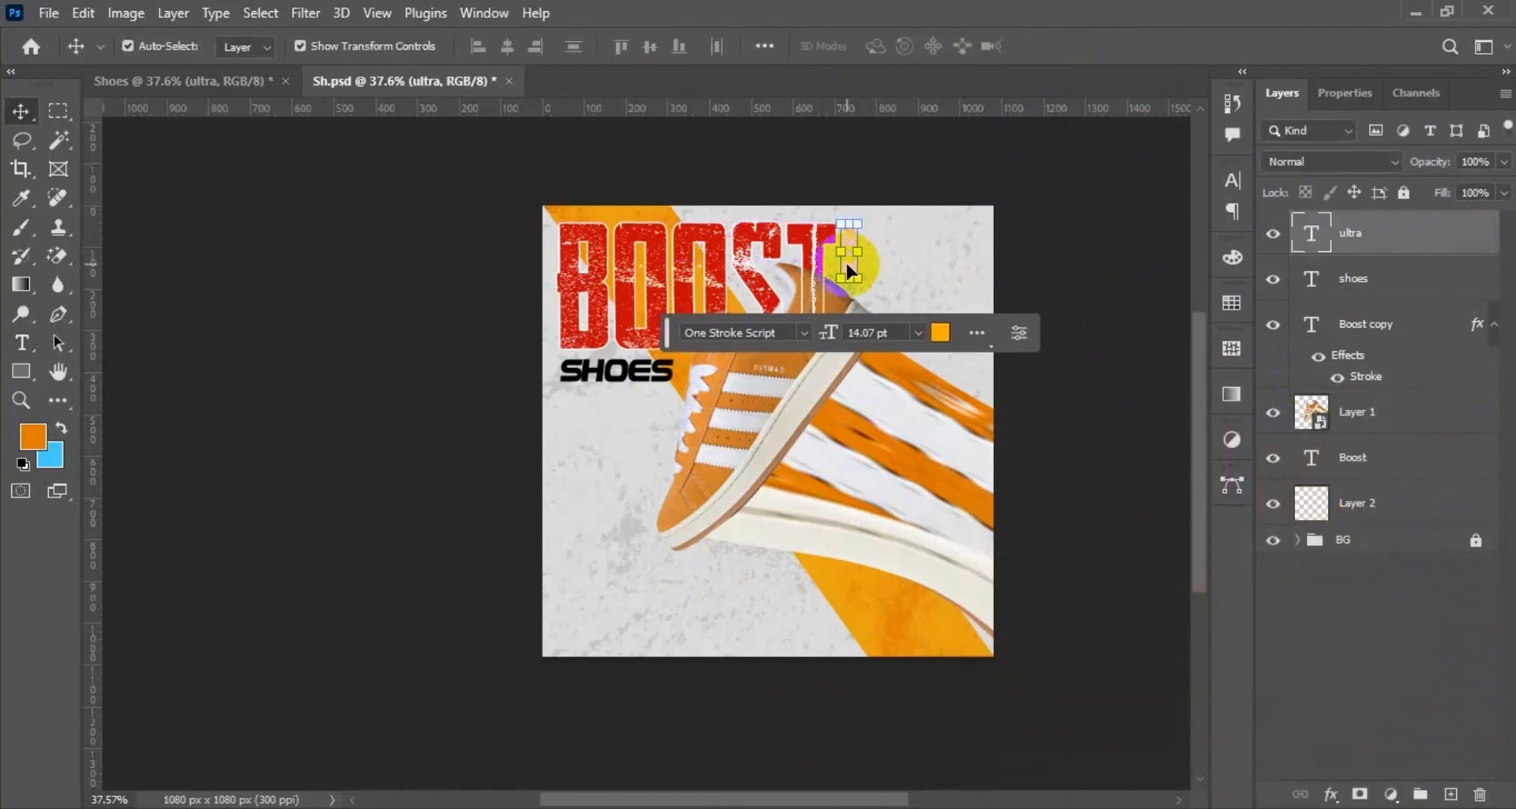
Add a 1 px black outside stroke to the ULTRA text.
right_click(1357, 229)
click(1237, 32)
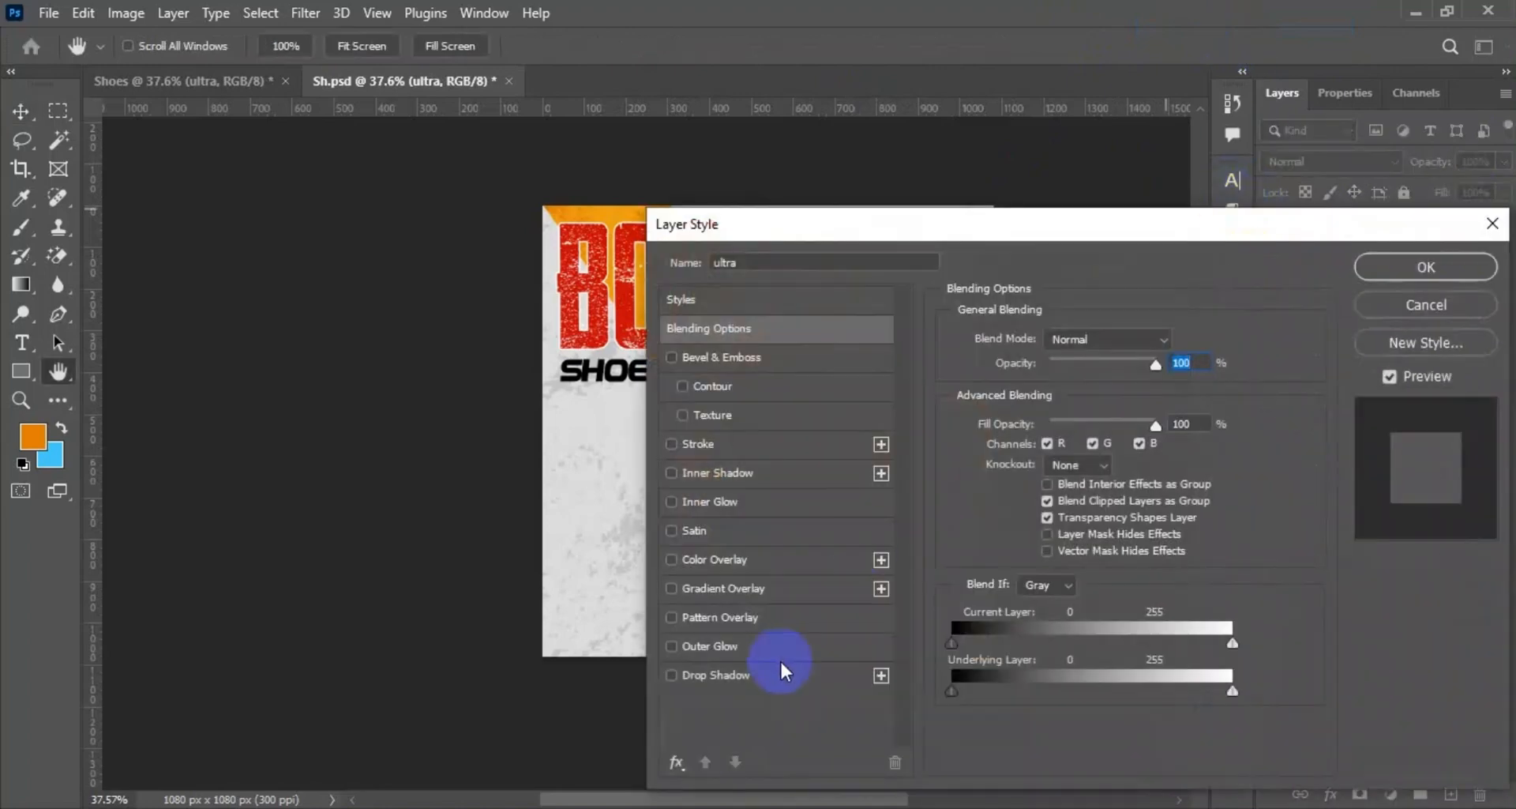
click(734, 445)
text(1)
click(1002, 499)
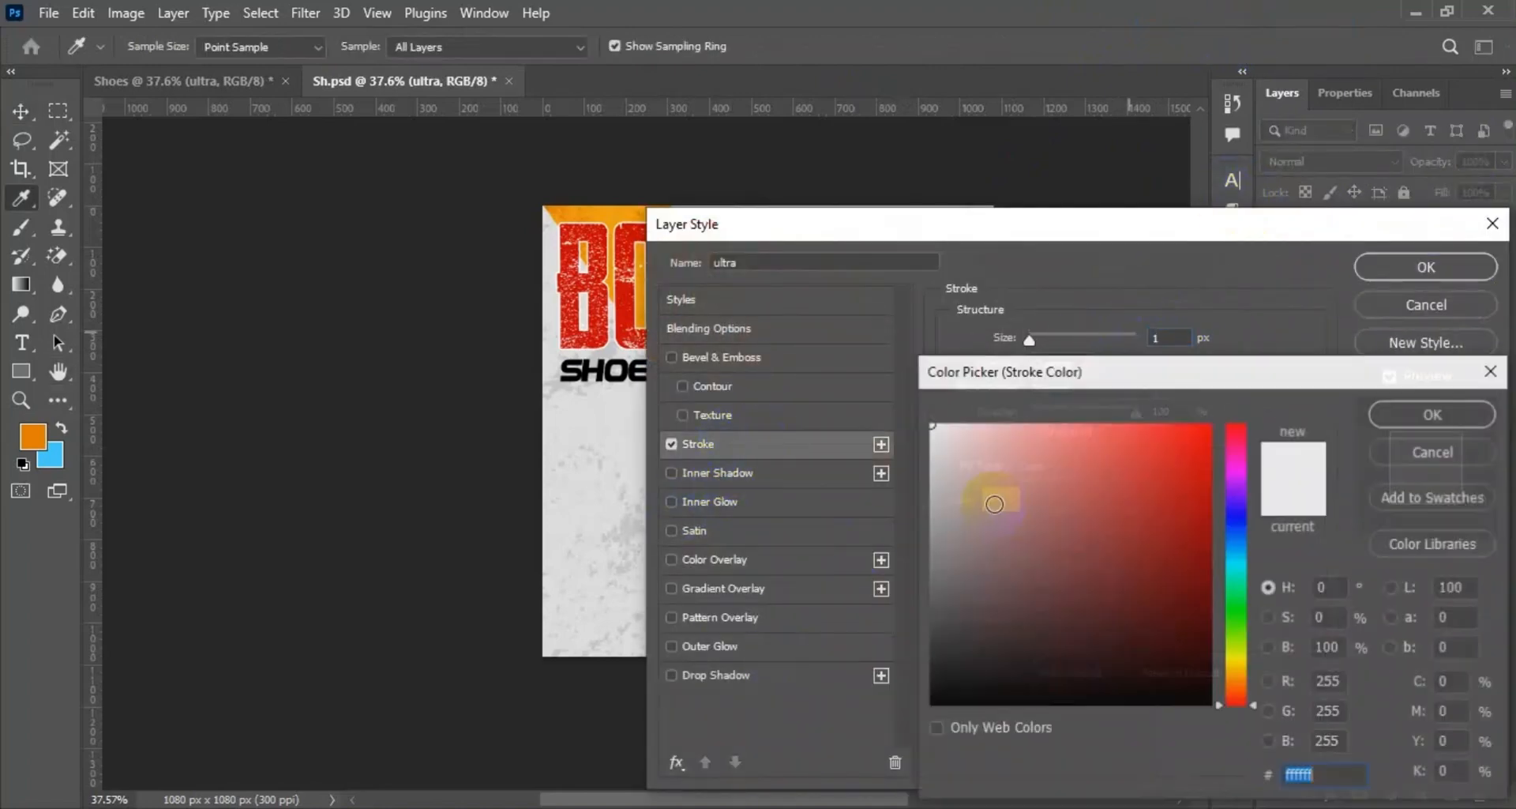
click(931, 705)
click(1451, 427)
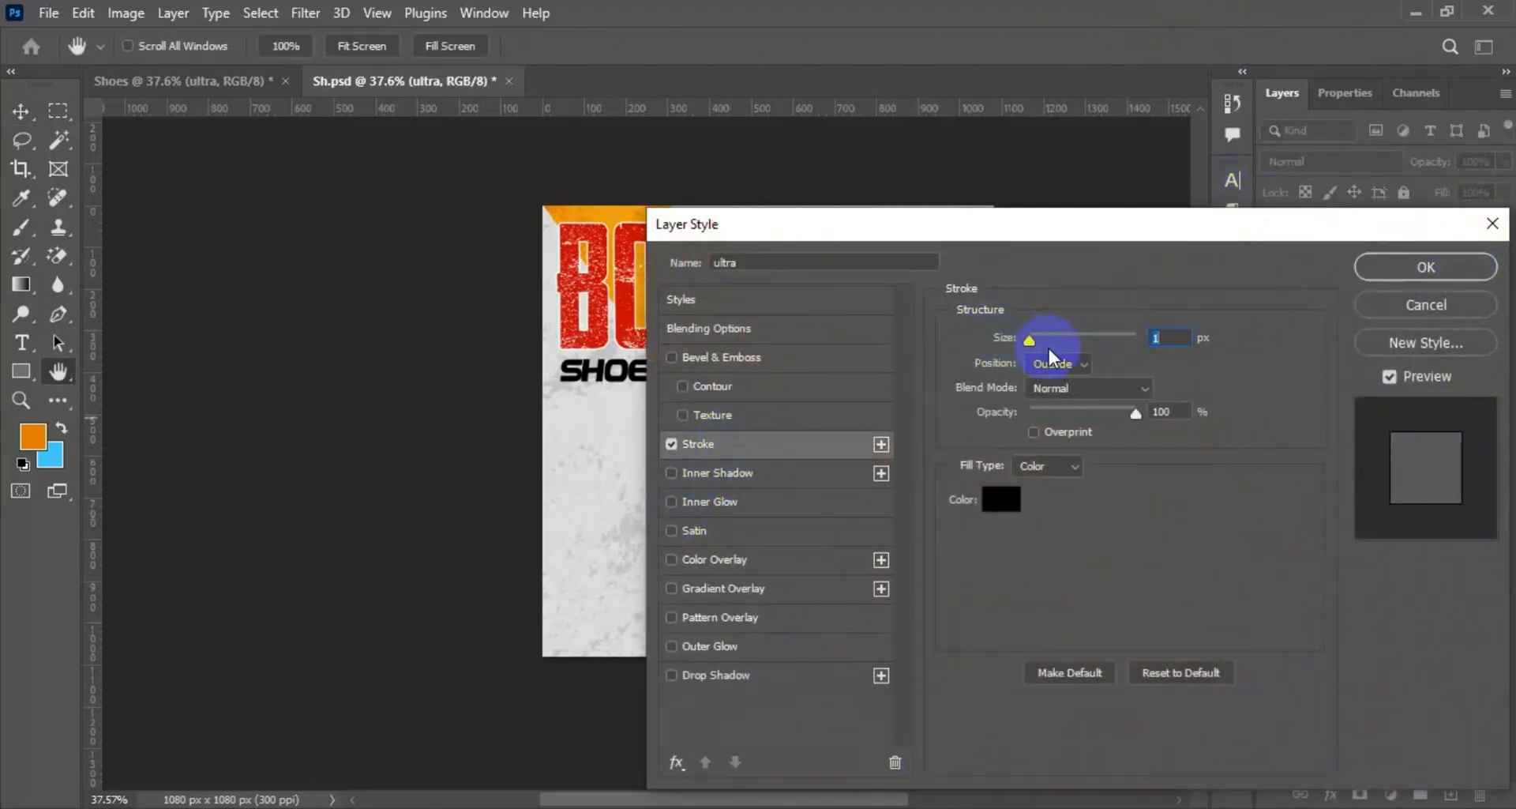
click(1375, 269)
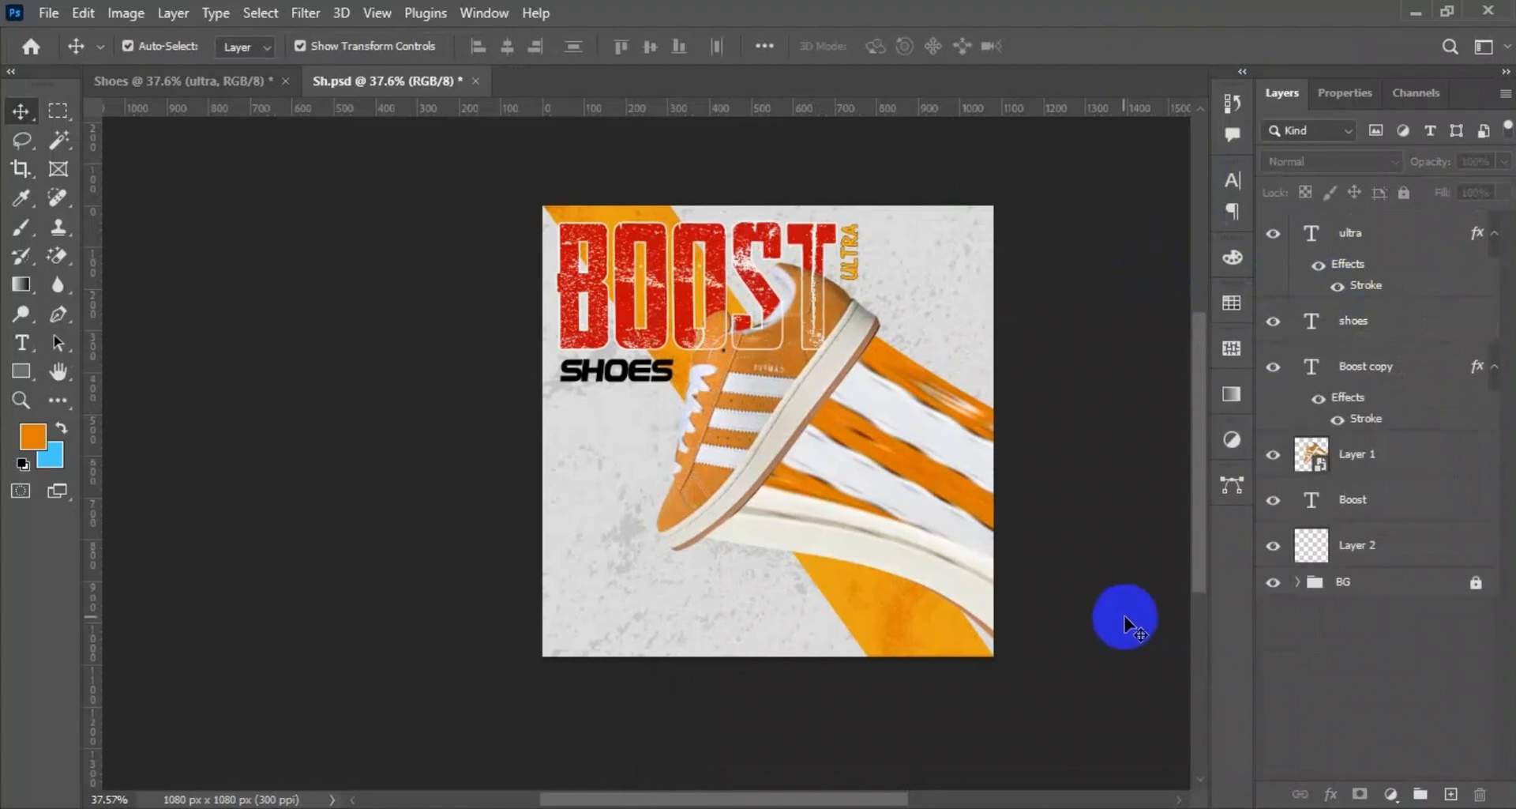
Add a 1 px white outside stroke to the SHOES text.
double_click(643, 371)
click(1172, 194)
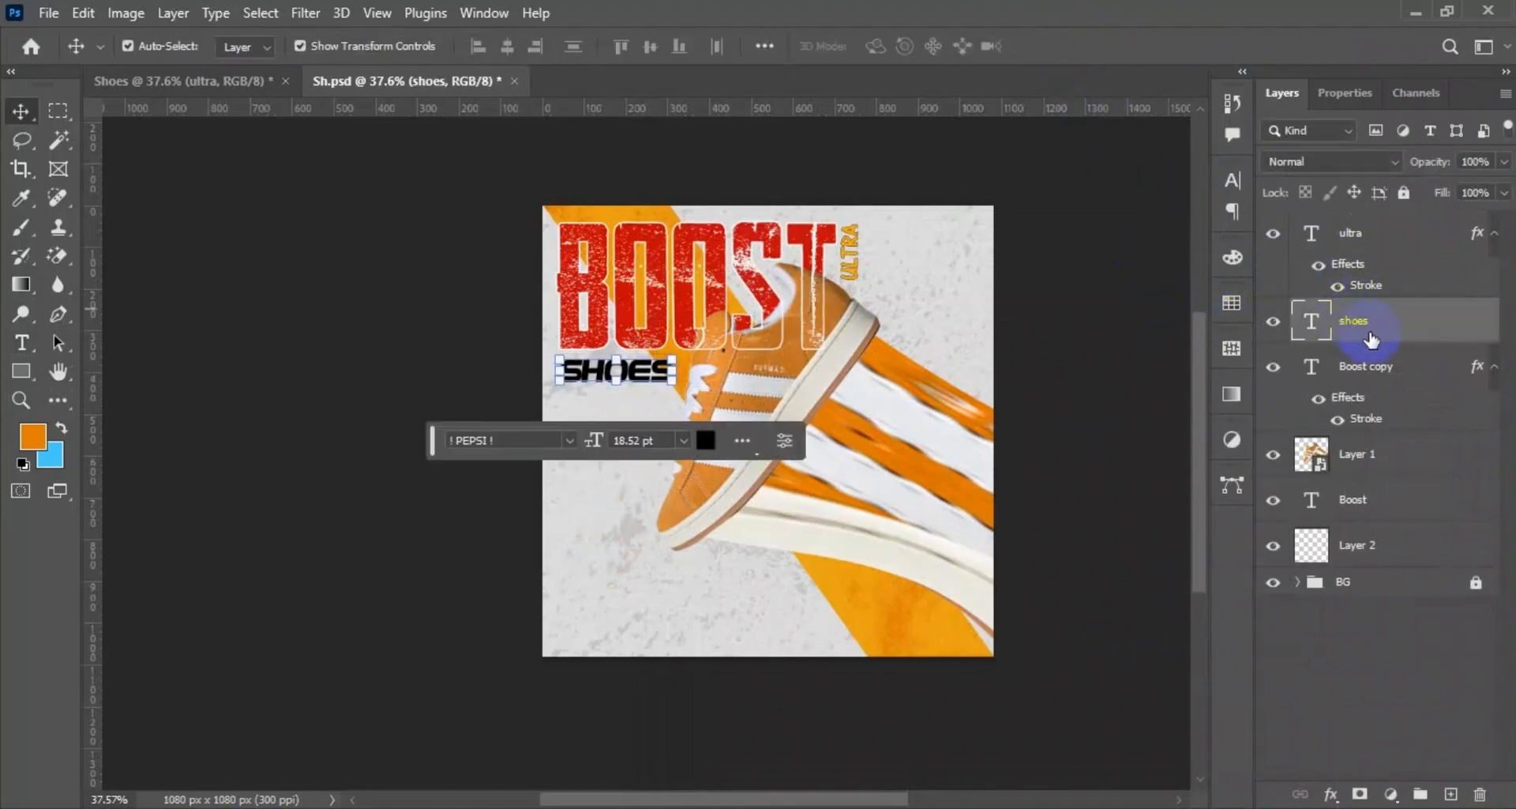
right_click(1371, 325)
click(1213, 28)
click(714, 454)
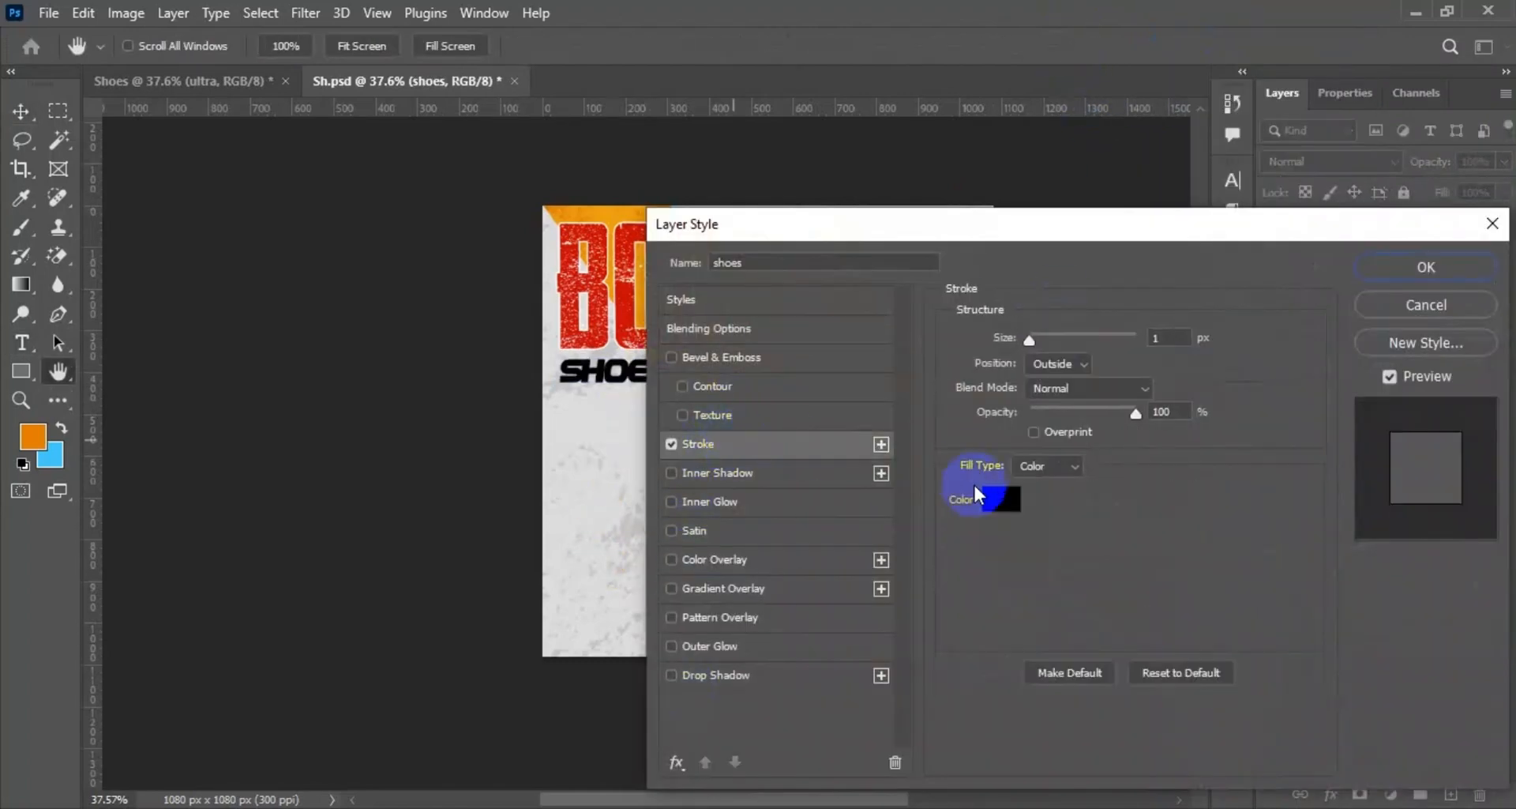
click(984, 496)
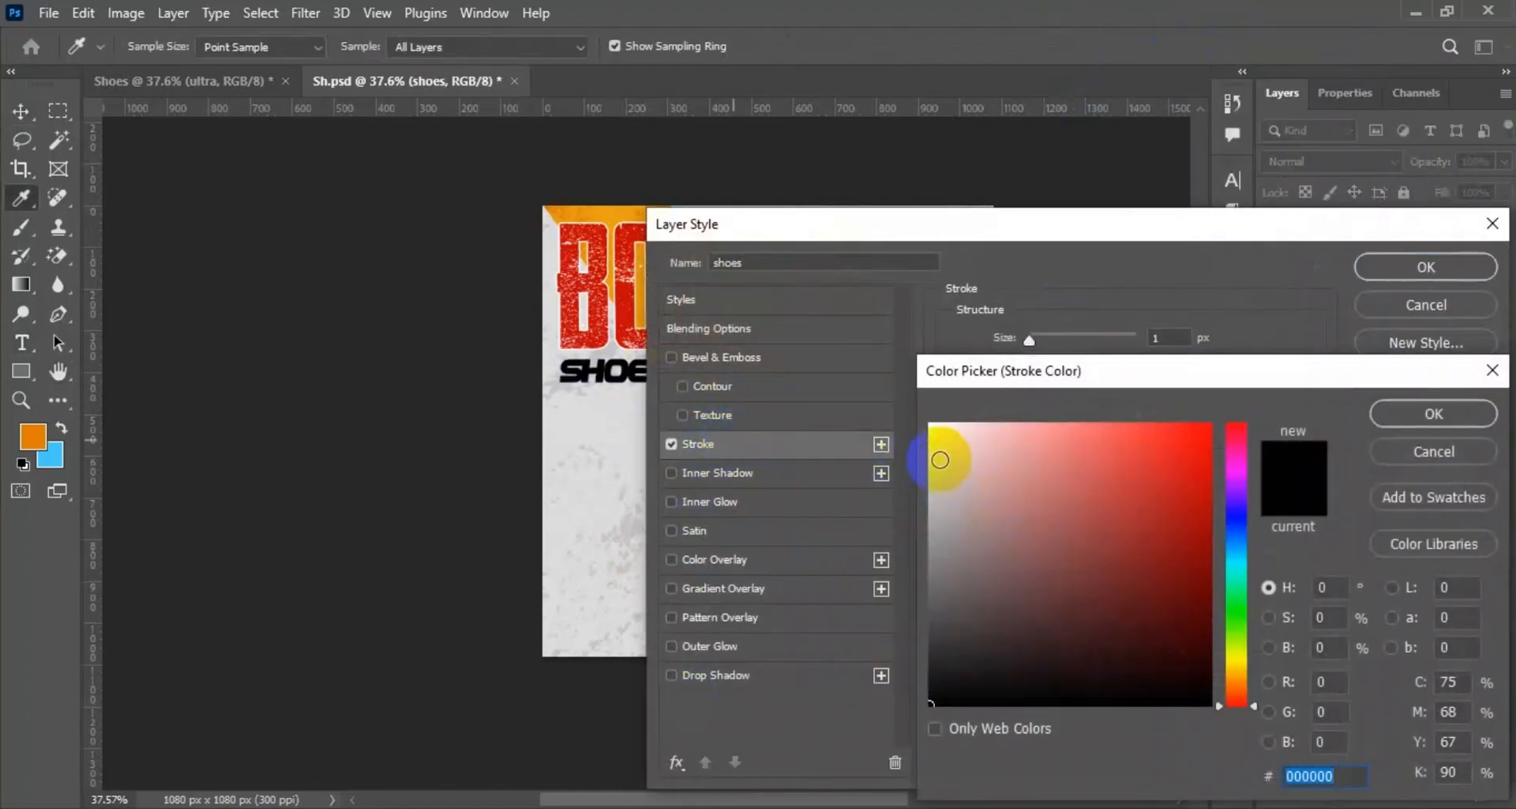
click(1409, 417)
click(1433, 265)
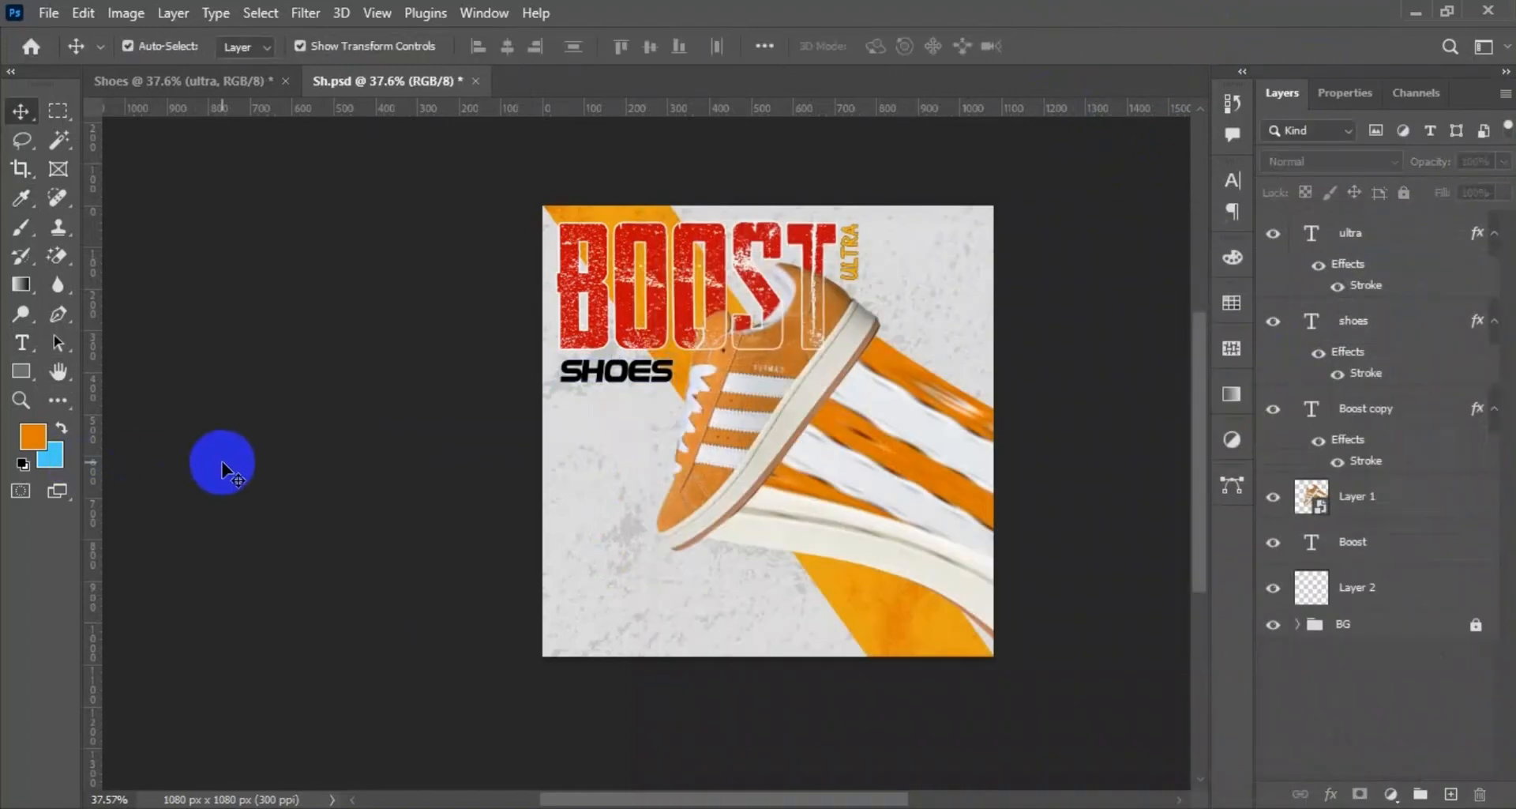
click(120, 87)
double_click(643, 602)
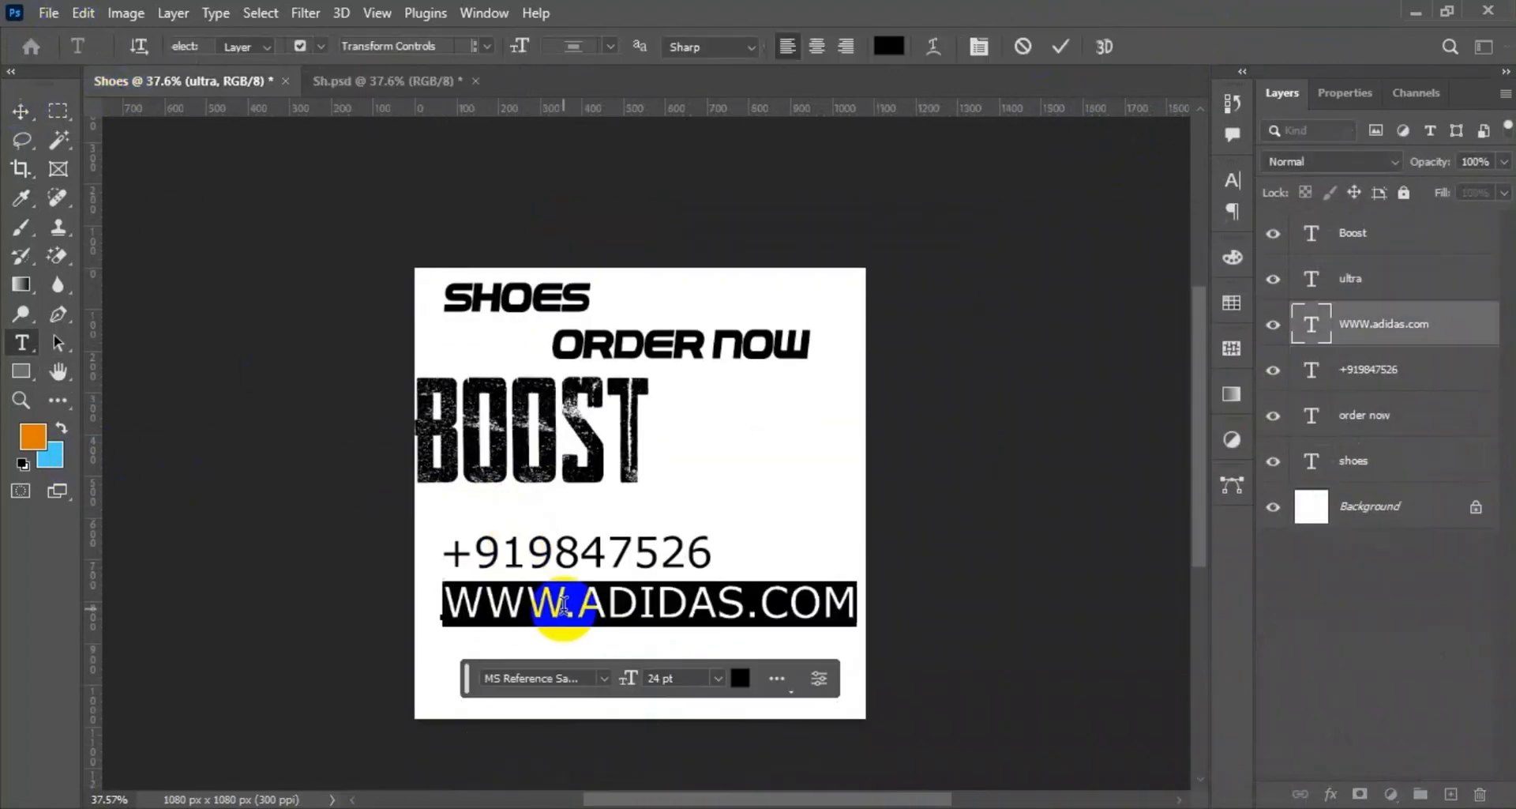
click(1012, 45)
drag(718, 628, 776, 594)
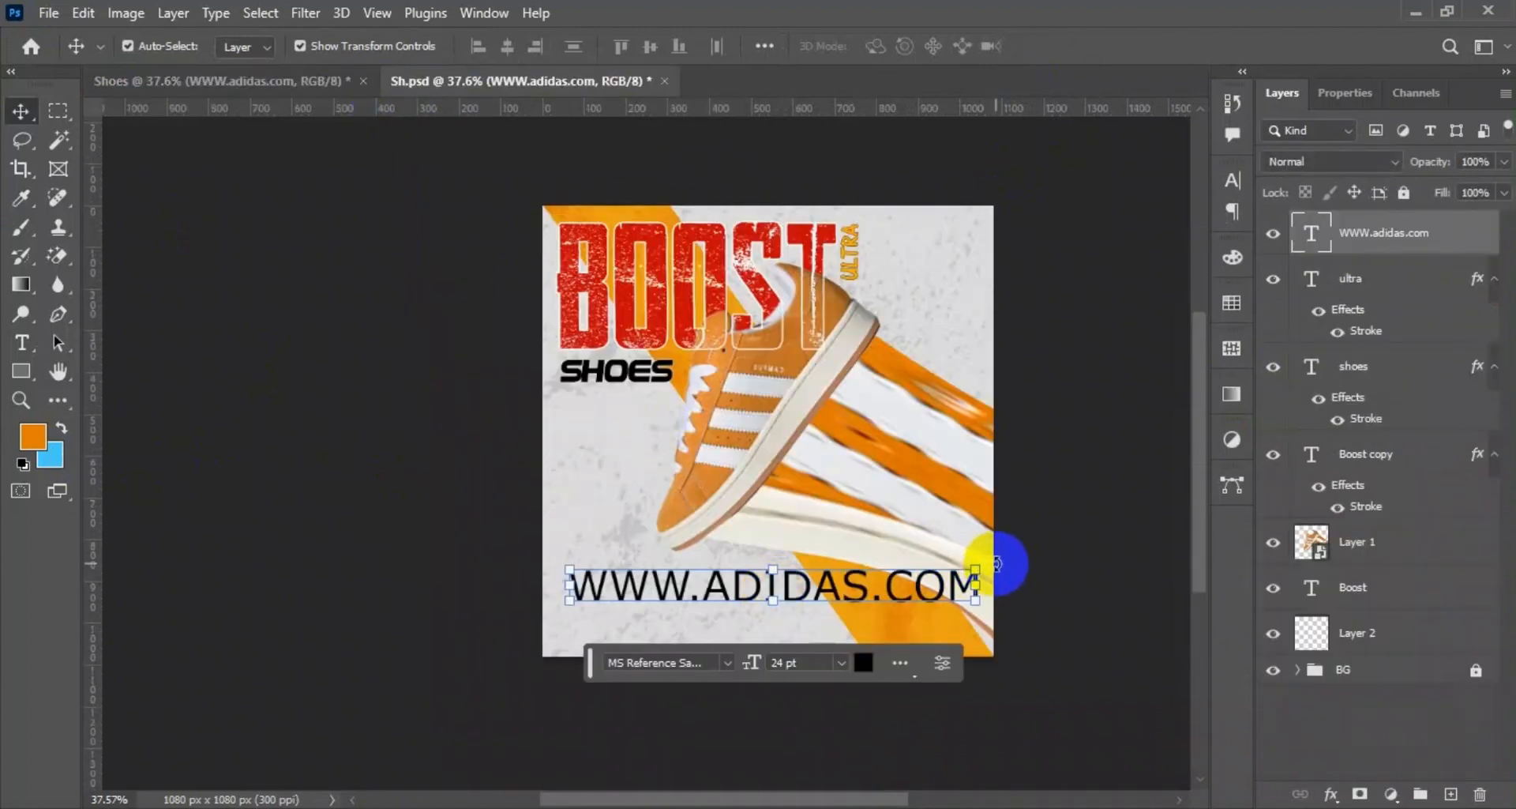
Rotate the web address about -90° so it reads upward, scale it to about 22 pt and place it over the pixel strips.
drag(997, 564, 721, 305)
drag(774, 402, 920, 353)
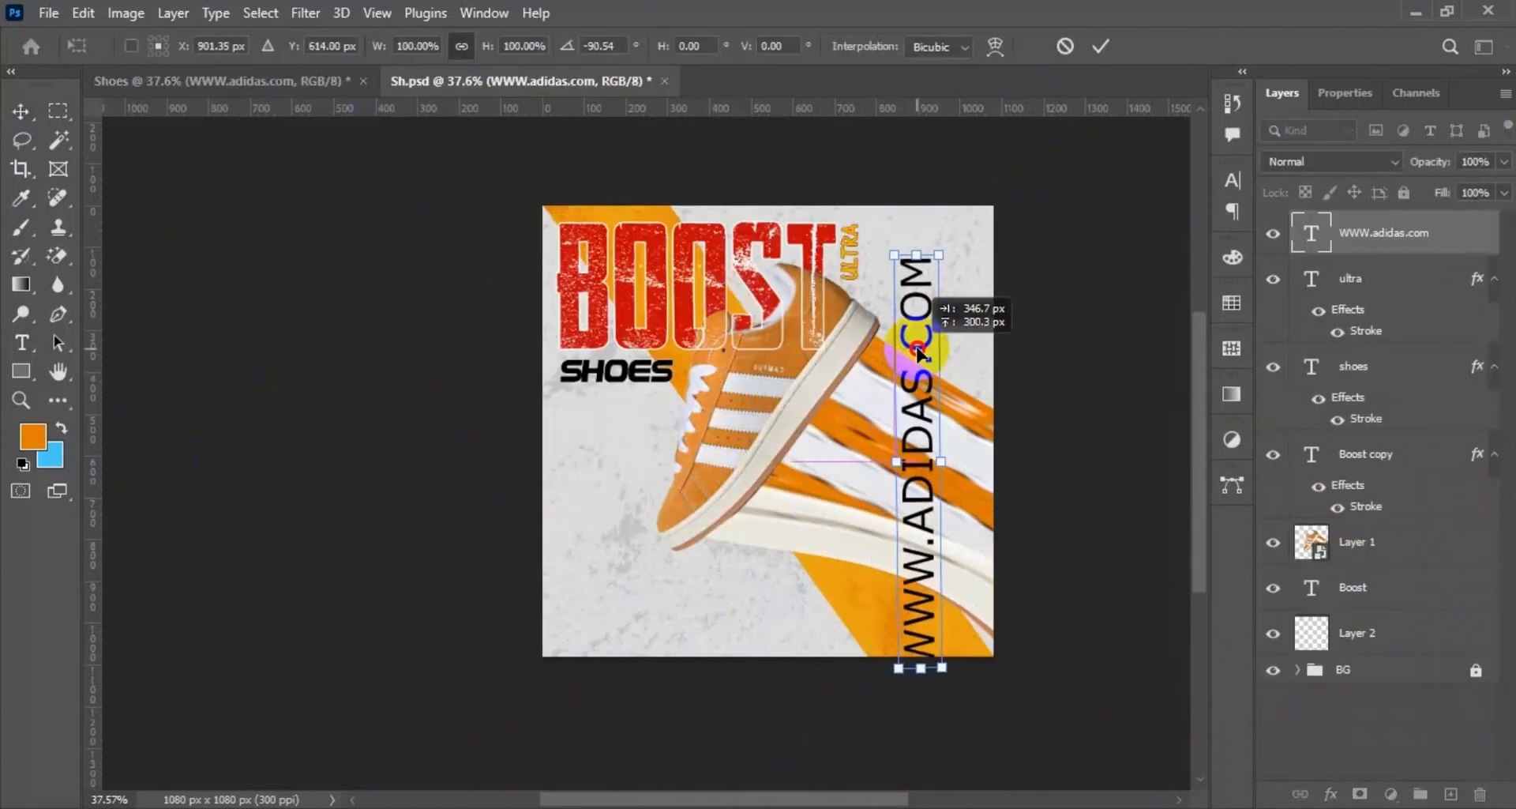
drag(942, 669, 932, 450)
drag(936, 510, 979, 627)
click(1100, 48)
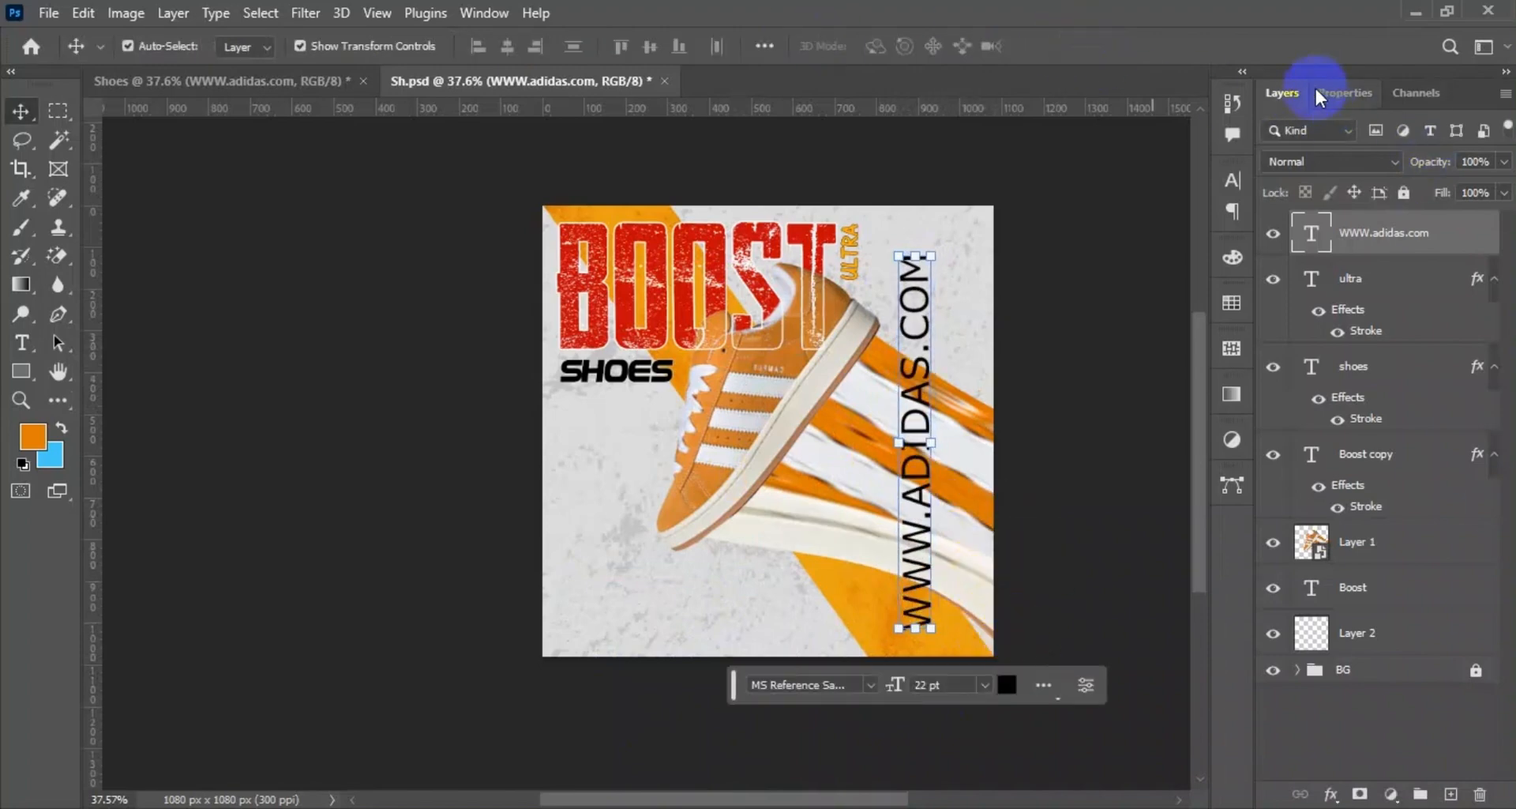
Set the vertical web address to 14 pt with a tracking of 200.
double_click(926, 472)
click(979, 47)
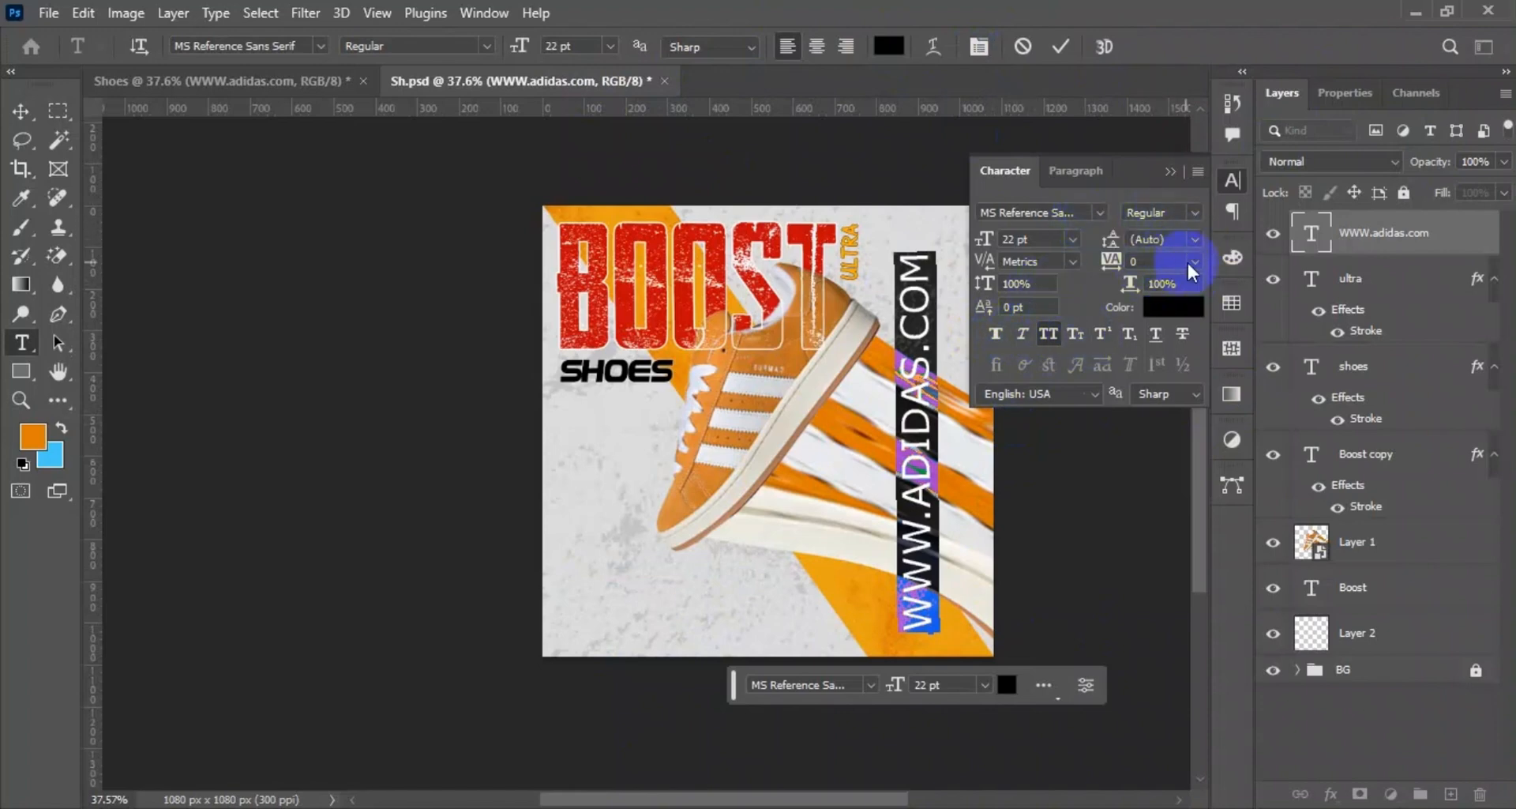
click(1071, 238)
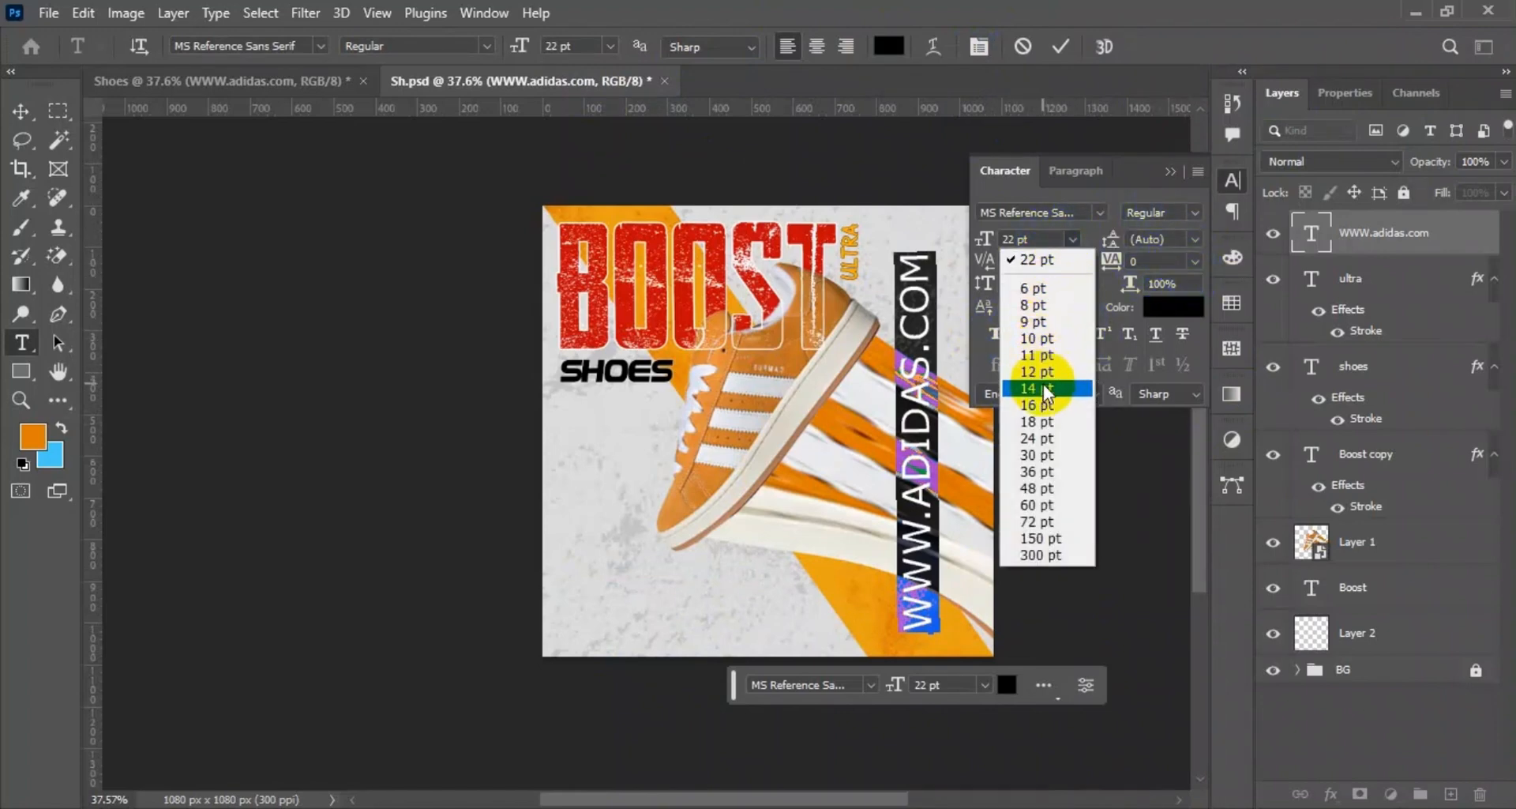
click(1037, 388)
click(1189, 263)
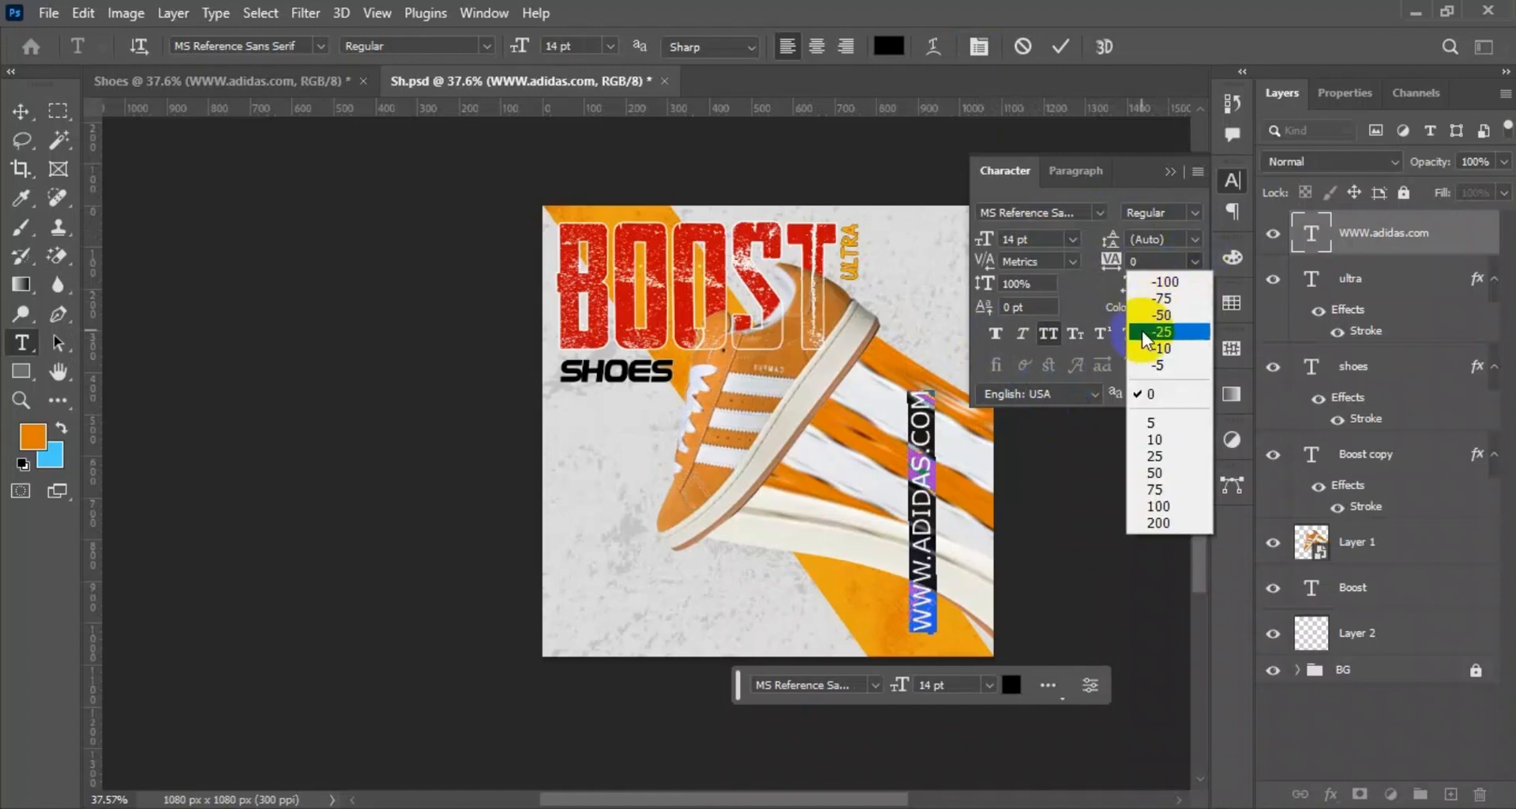
click(1164, 491)
click(1197, 262)
click(1170, 506)
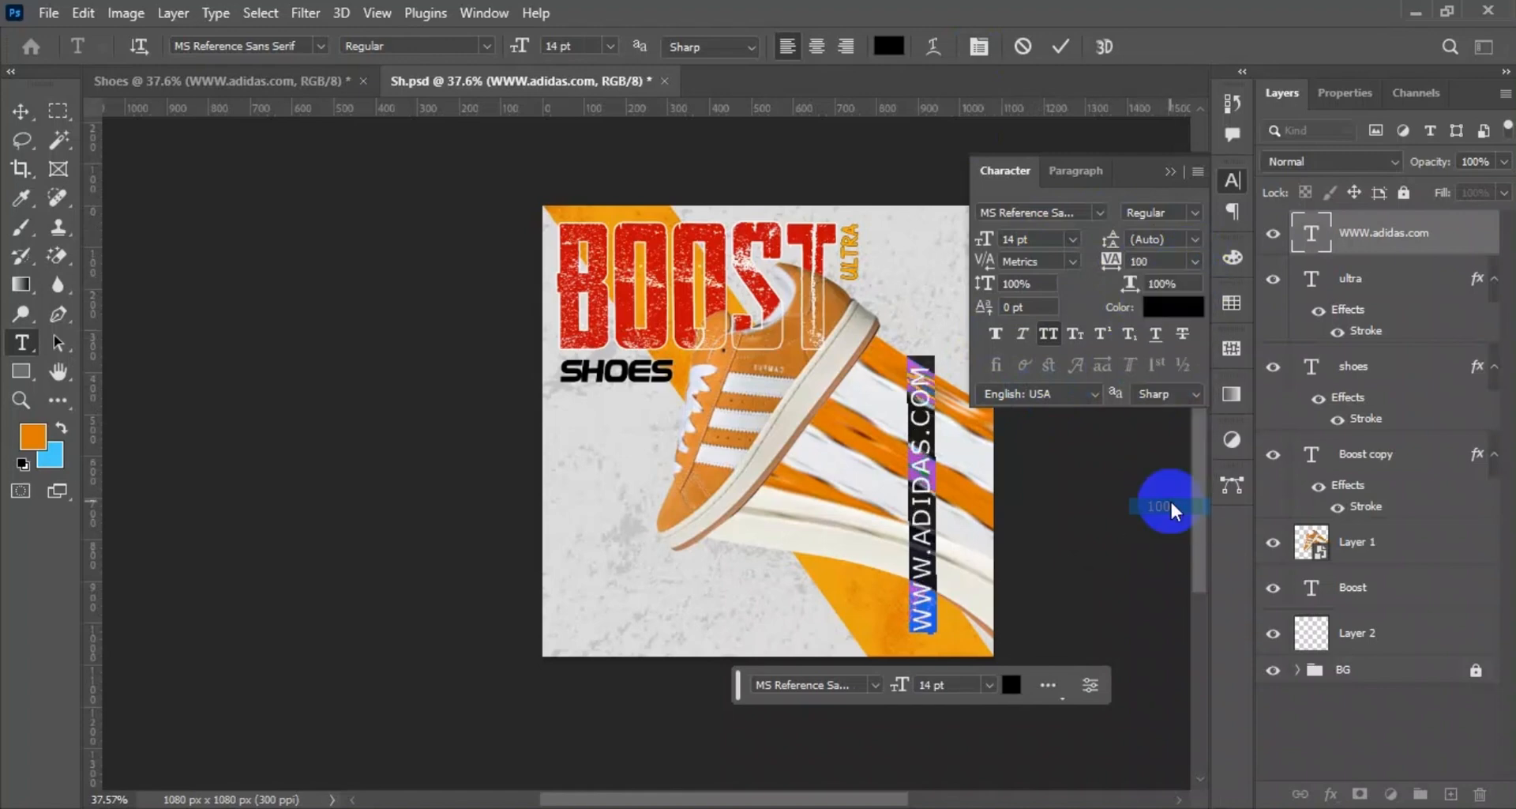
click(1198, 261)
click(1164, 523)
key(ctrl+Return)
key(v)
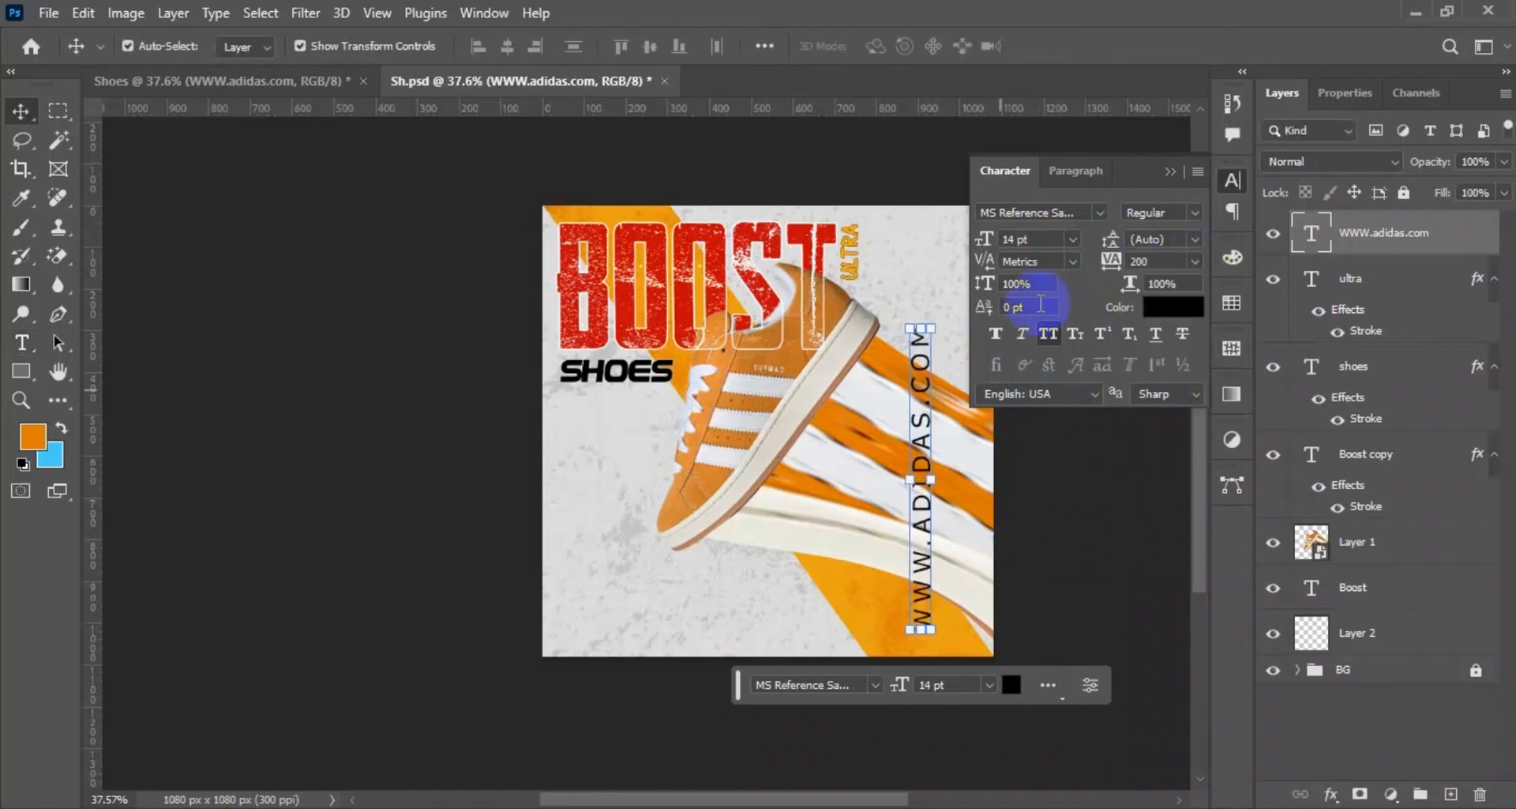
Reduce the web address to 10 pt and widen its tracking to 680.
click(1073, 239)
click(1045, 368)
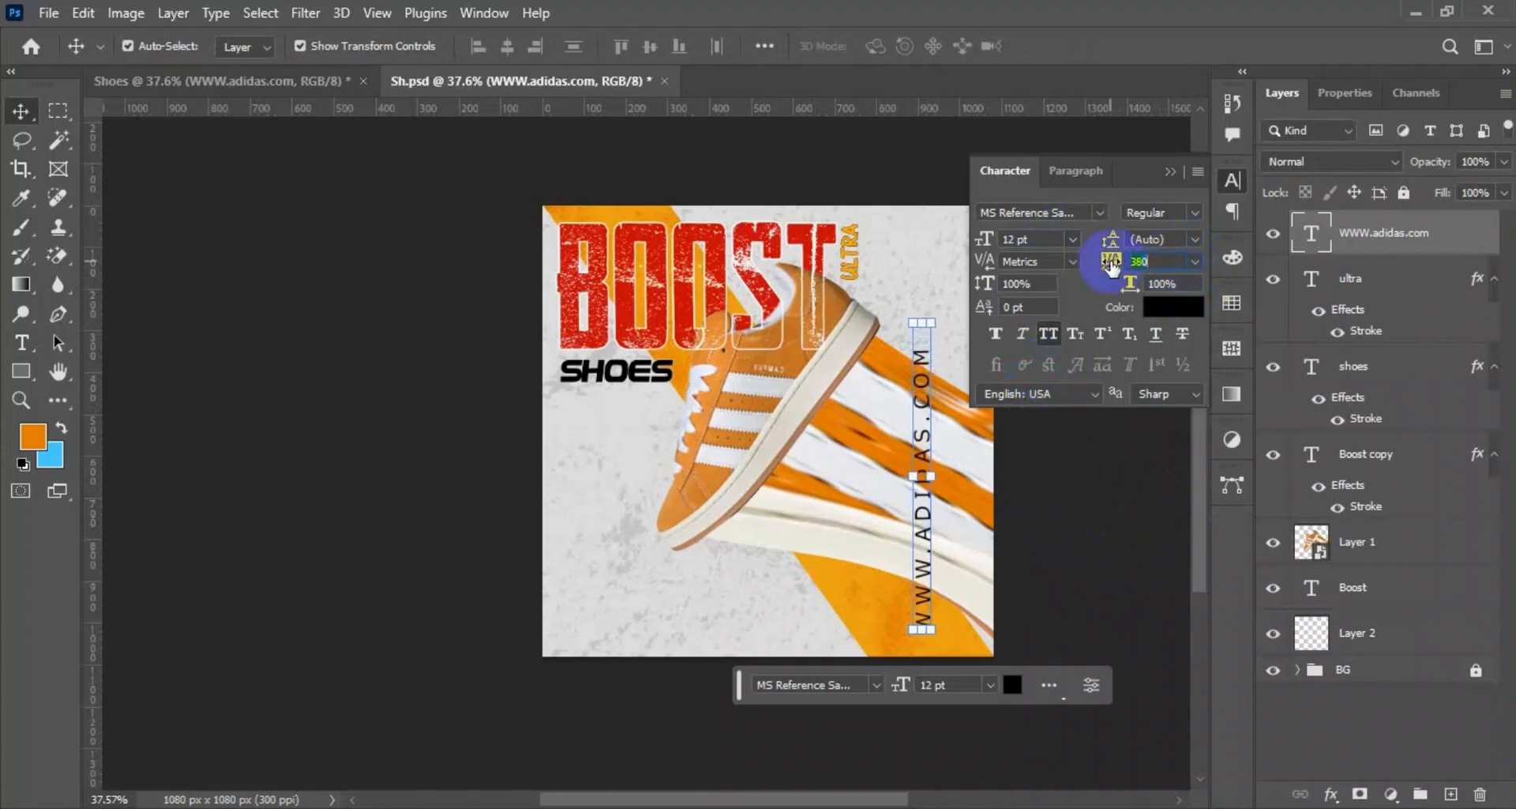
click(1066, 236)
click(1040, 335)
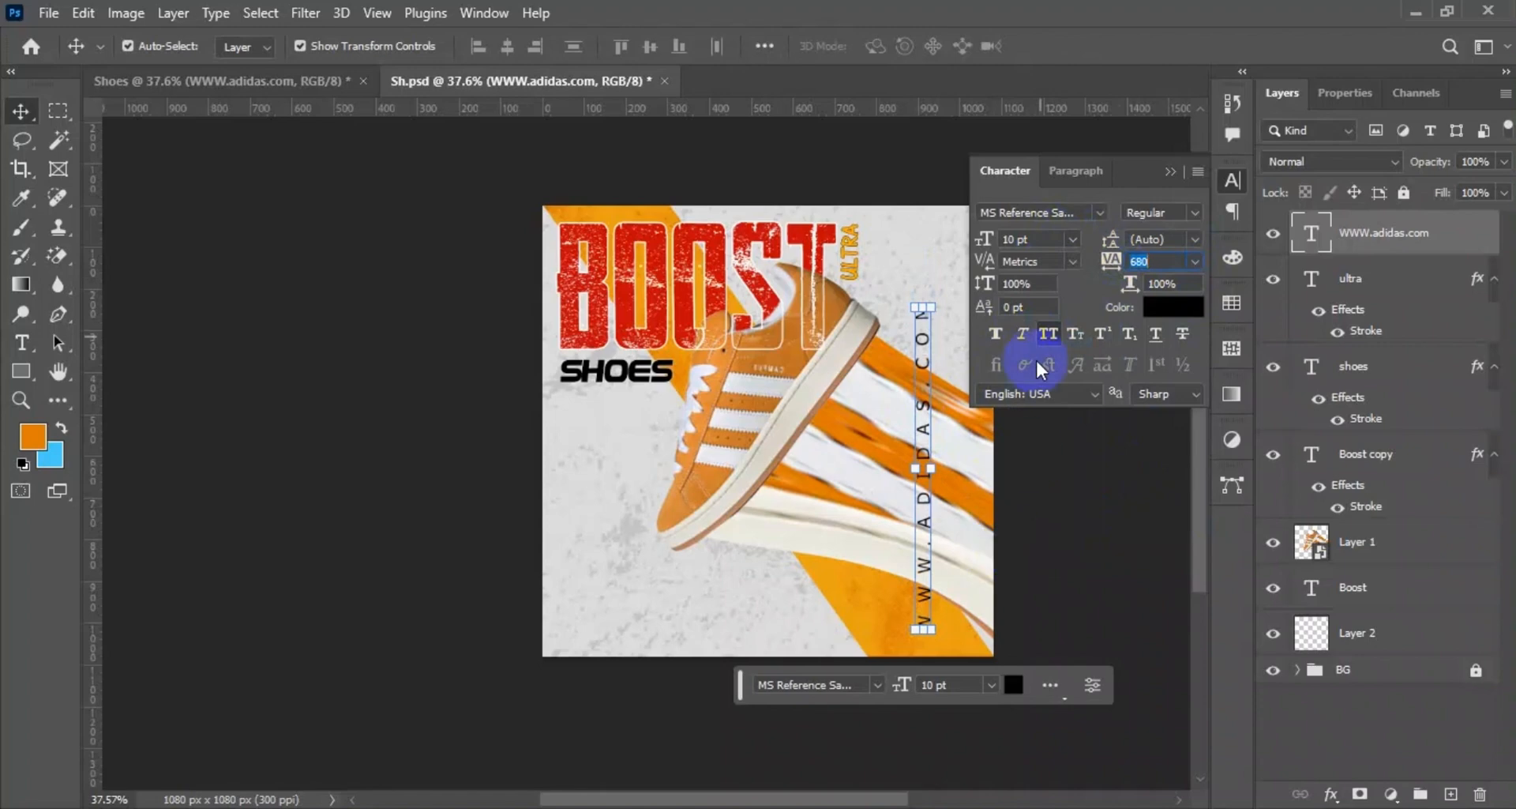
Change the font of the web address to Baloo Da.
click(1046, 214)
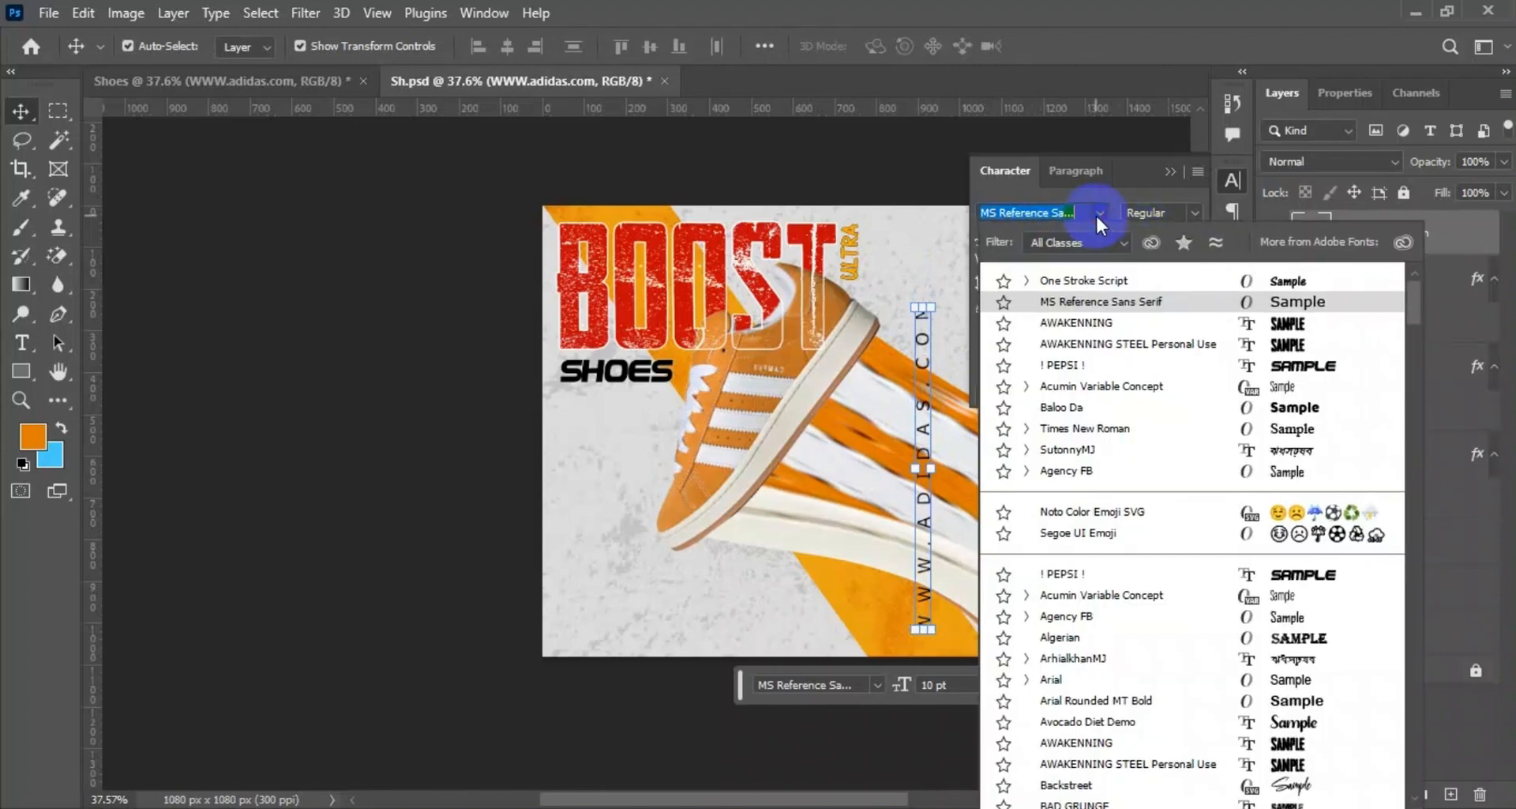
click(1087, 410)
click(1080, 480)
click(931, 478)
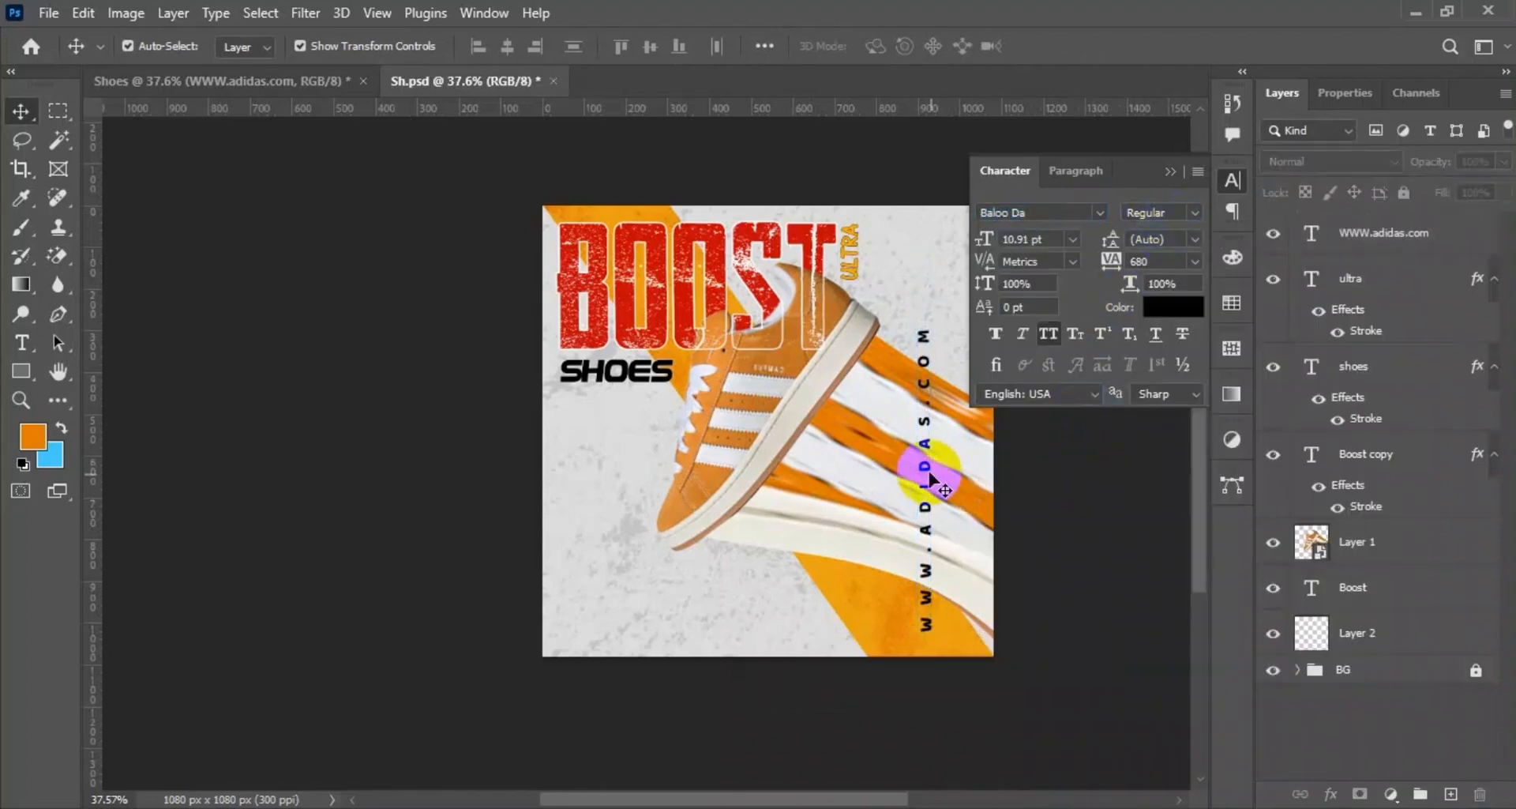
Turn off All Caps for the web address and make it Faux Bold, keeping its black colour.
click(926, 450)
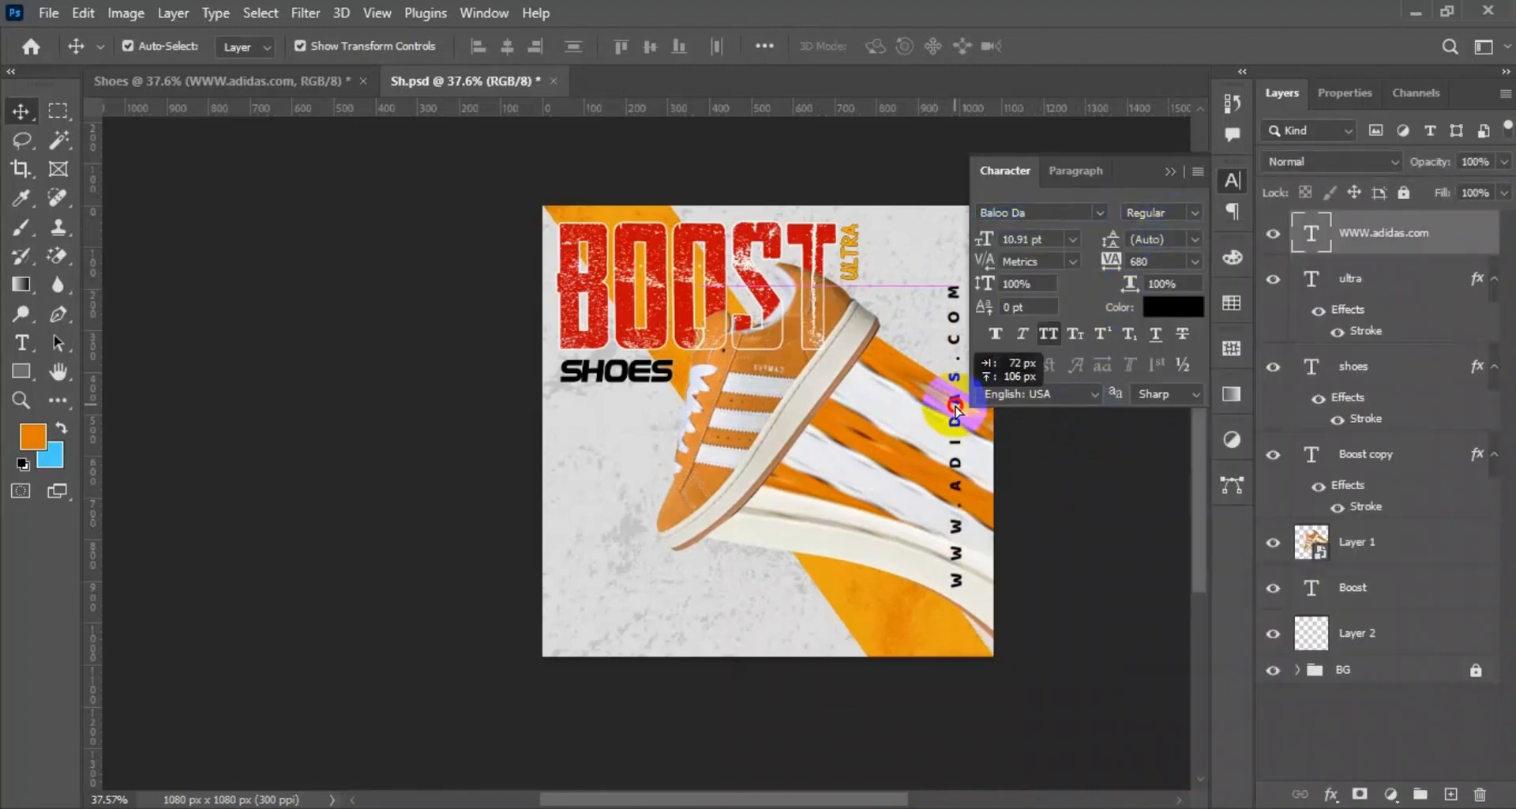
click(1161, 308)
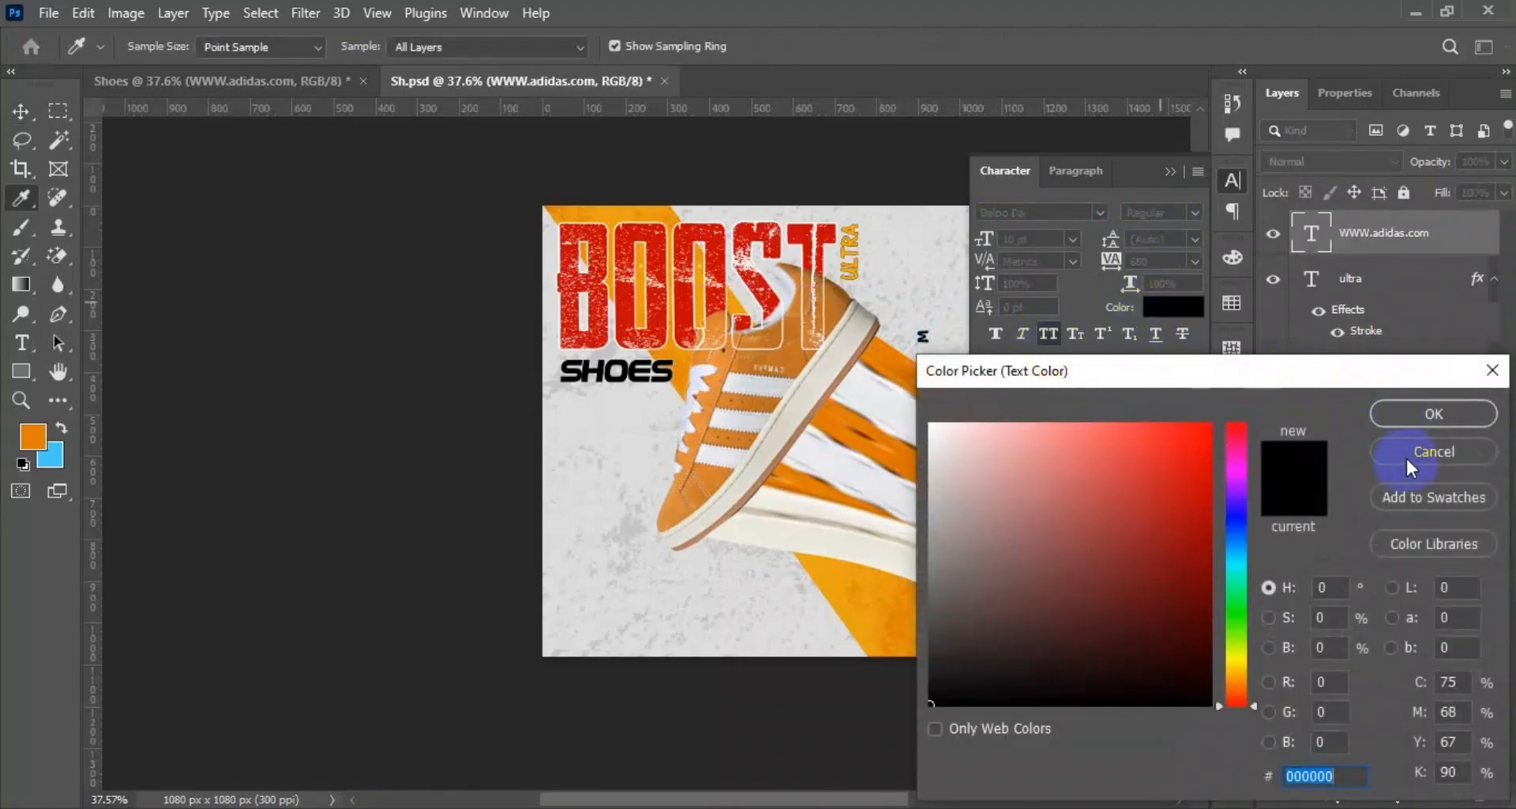
click(1411, 464)
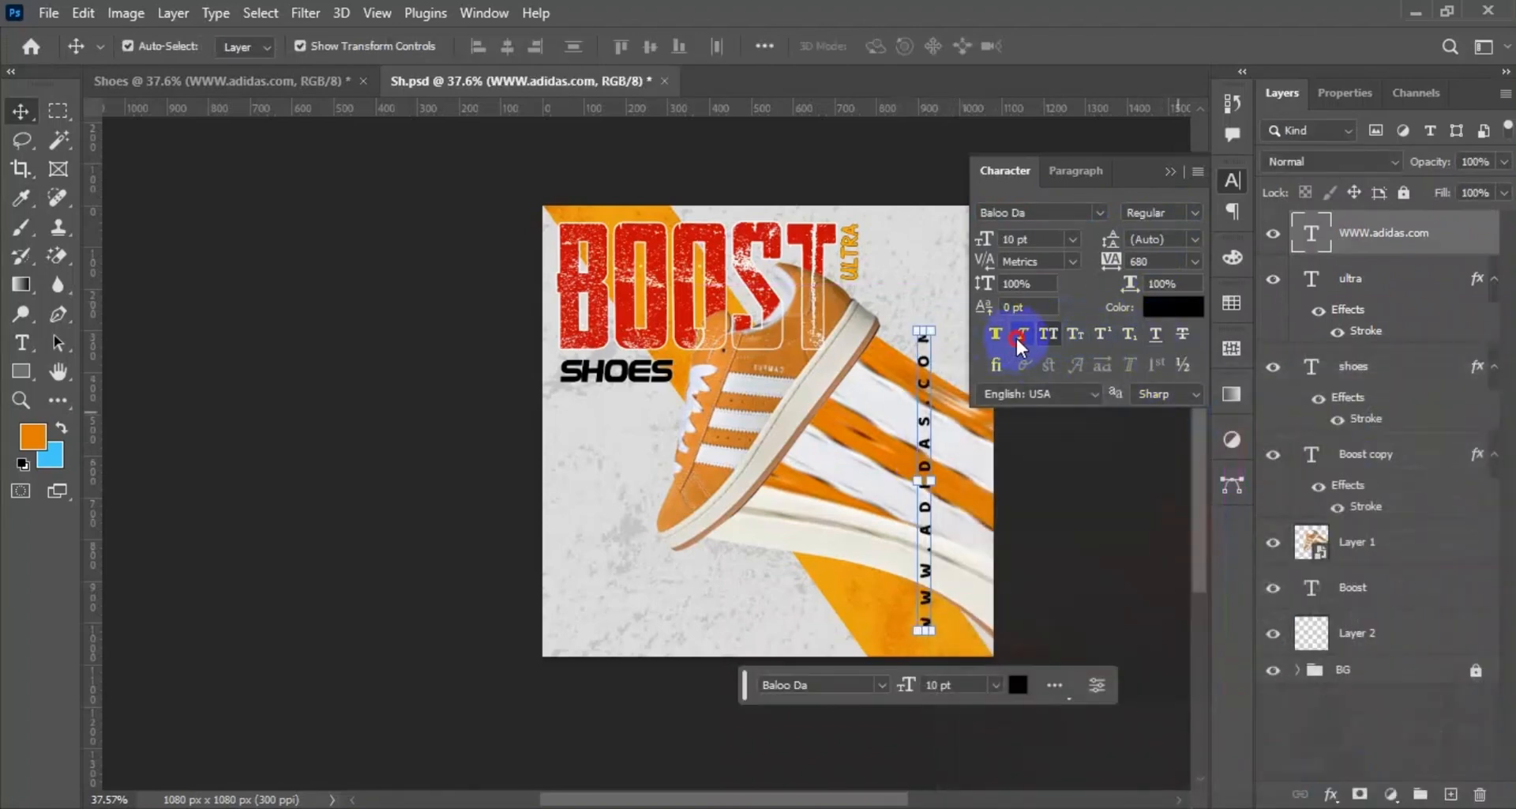
click(1046, 333)
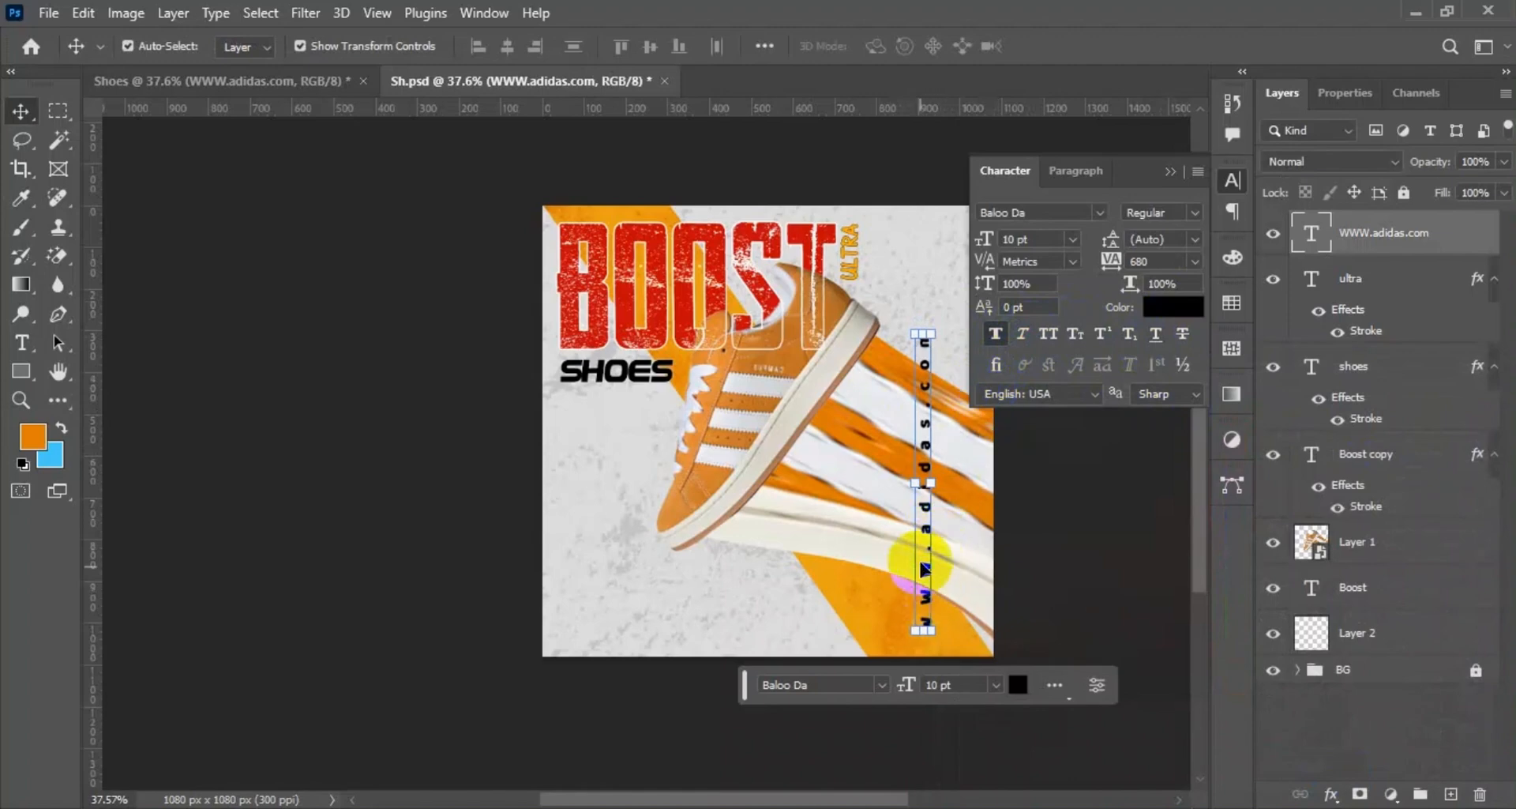
Move the vertical web address close to the poster's right edge and put away the character settings.
drag(927, 570, 971, 508)
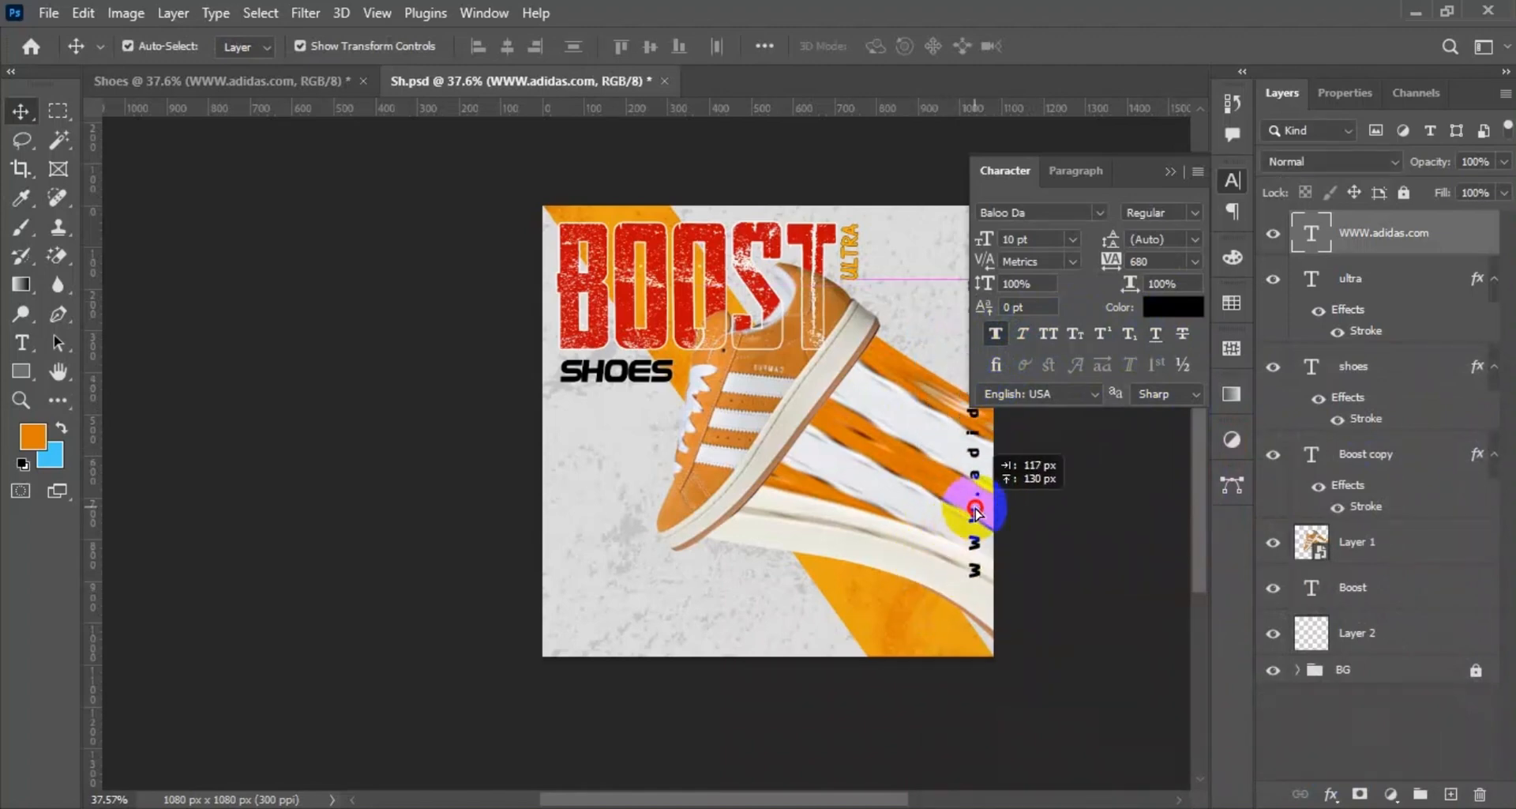
click(1016, 531)
click(1170, 171)
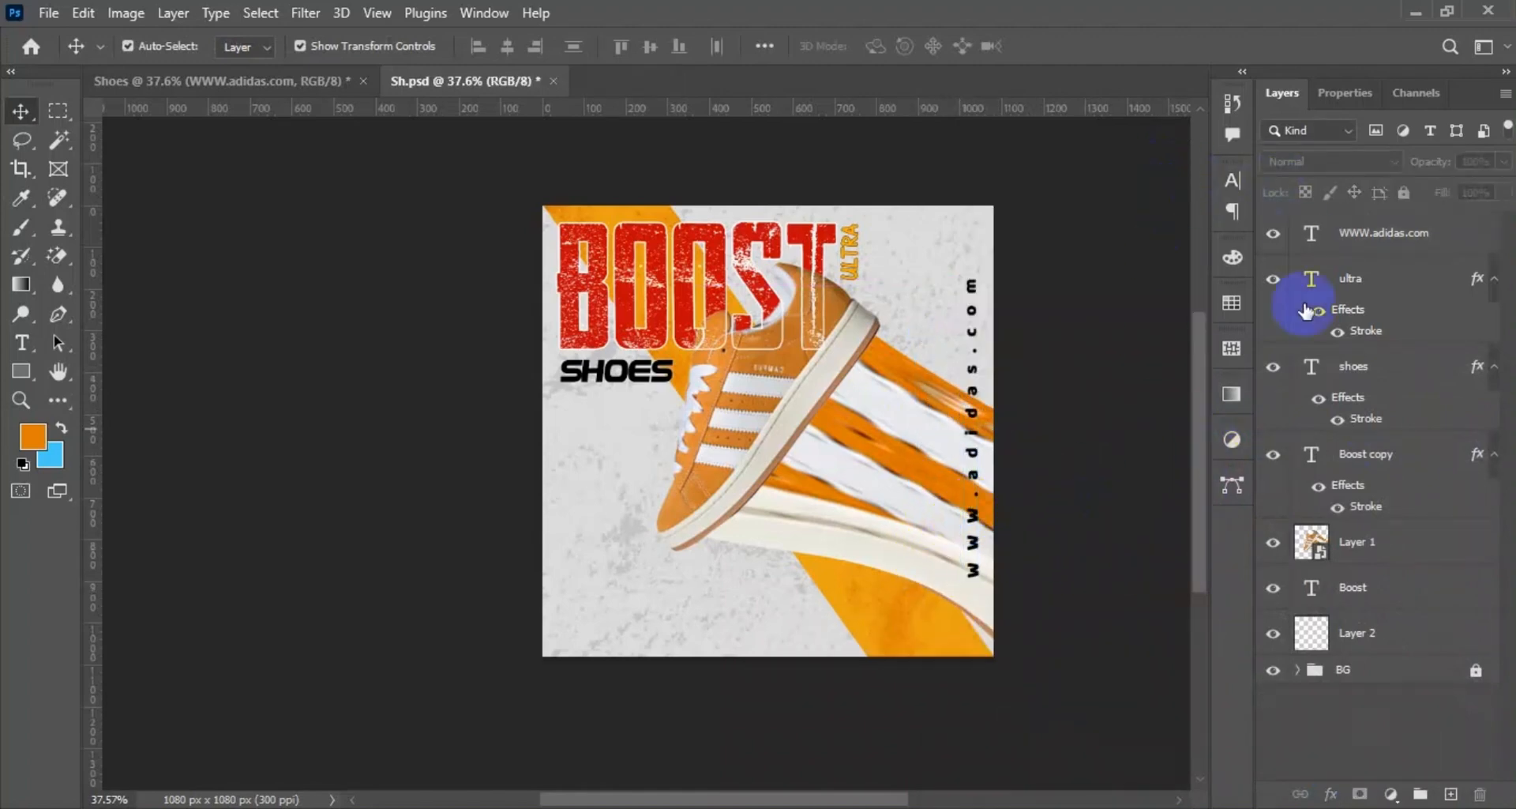
Create a new layer directly beneath the shoe and paint a flat, soft black shadow under the toe with a 300 px brush.
click(1378, 545)
click(1396, 591)
click(1451, 793)
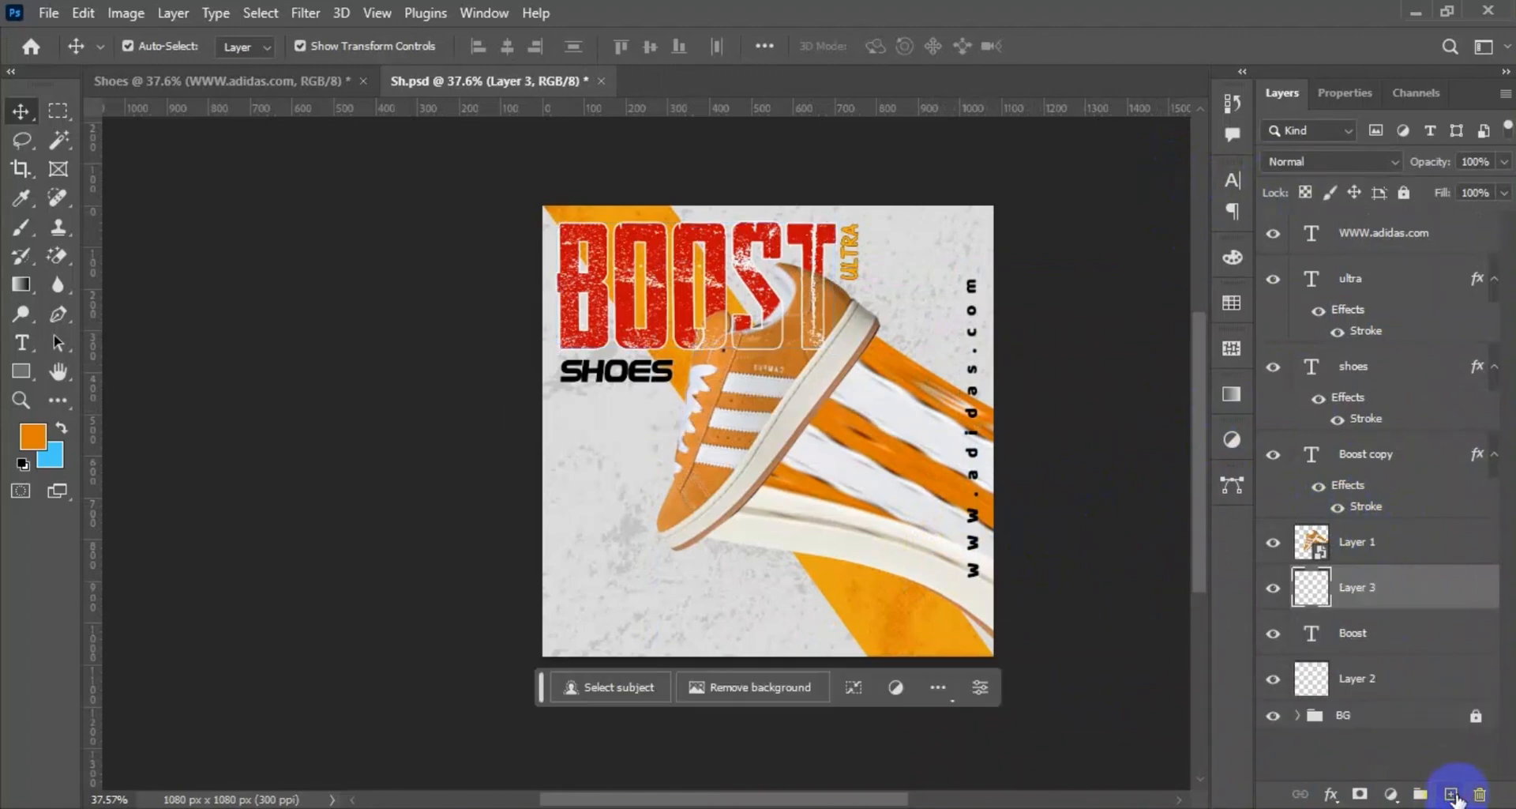
key(b)
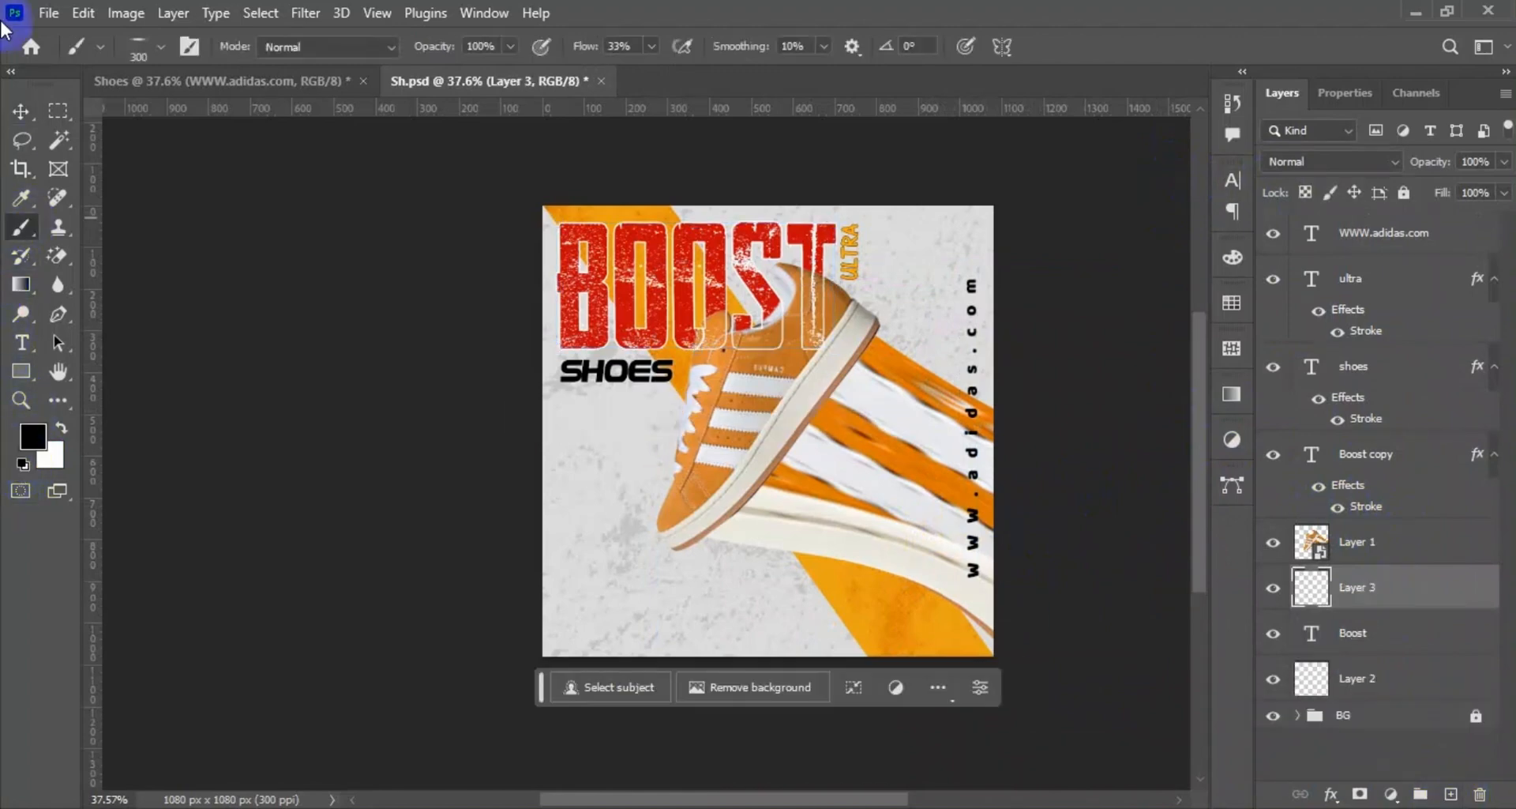
click(682, 558)
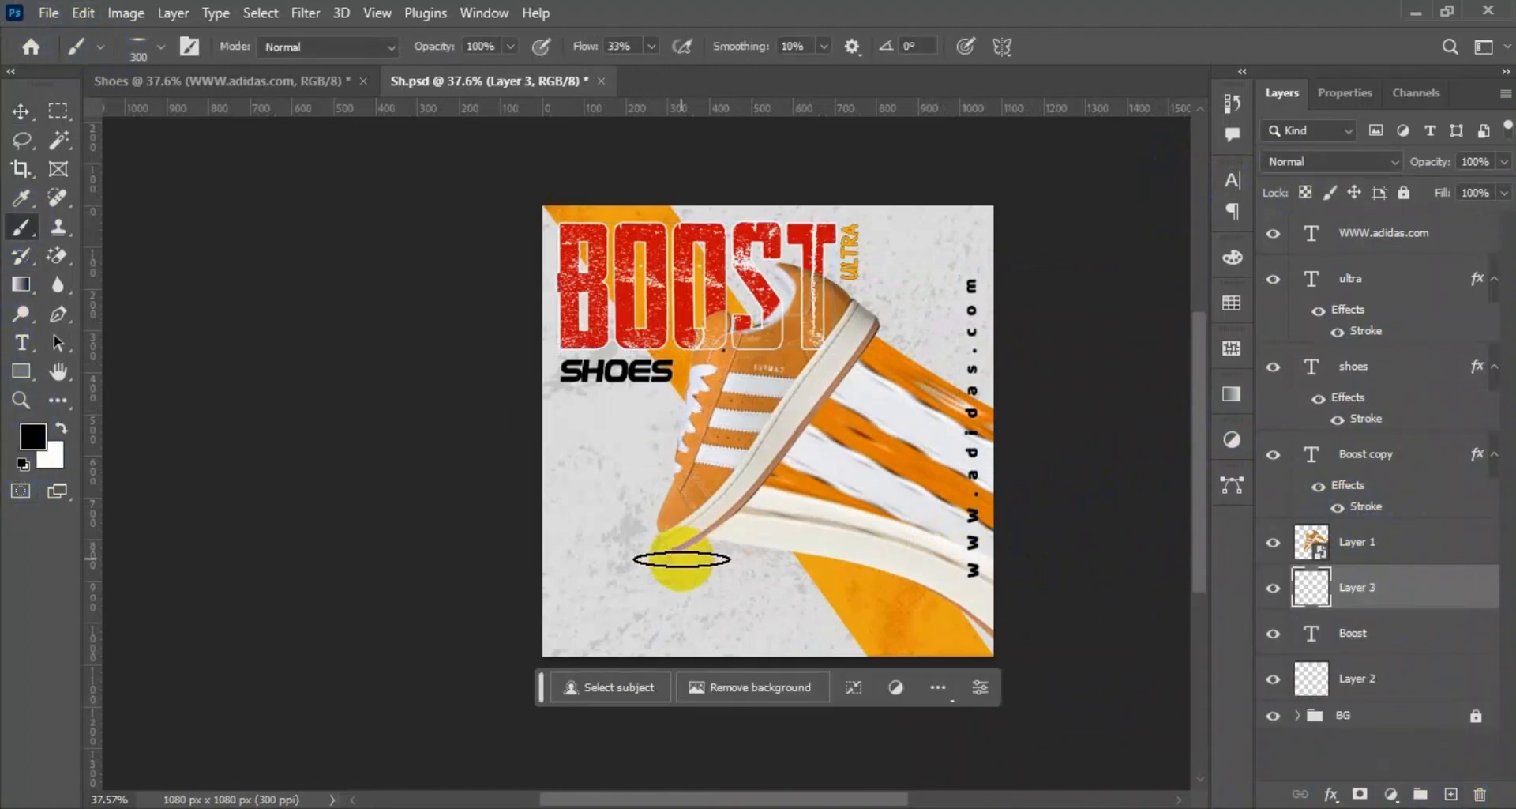
click(685, 565)
click(4, 111)
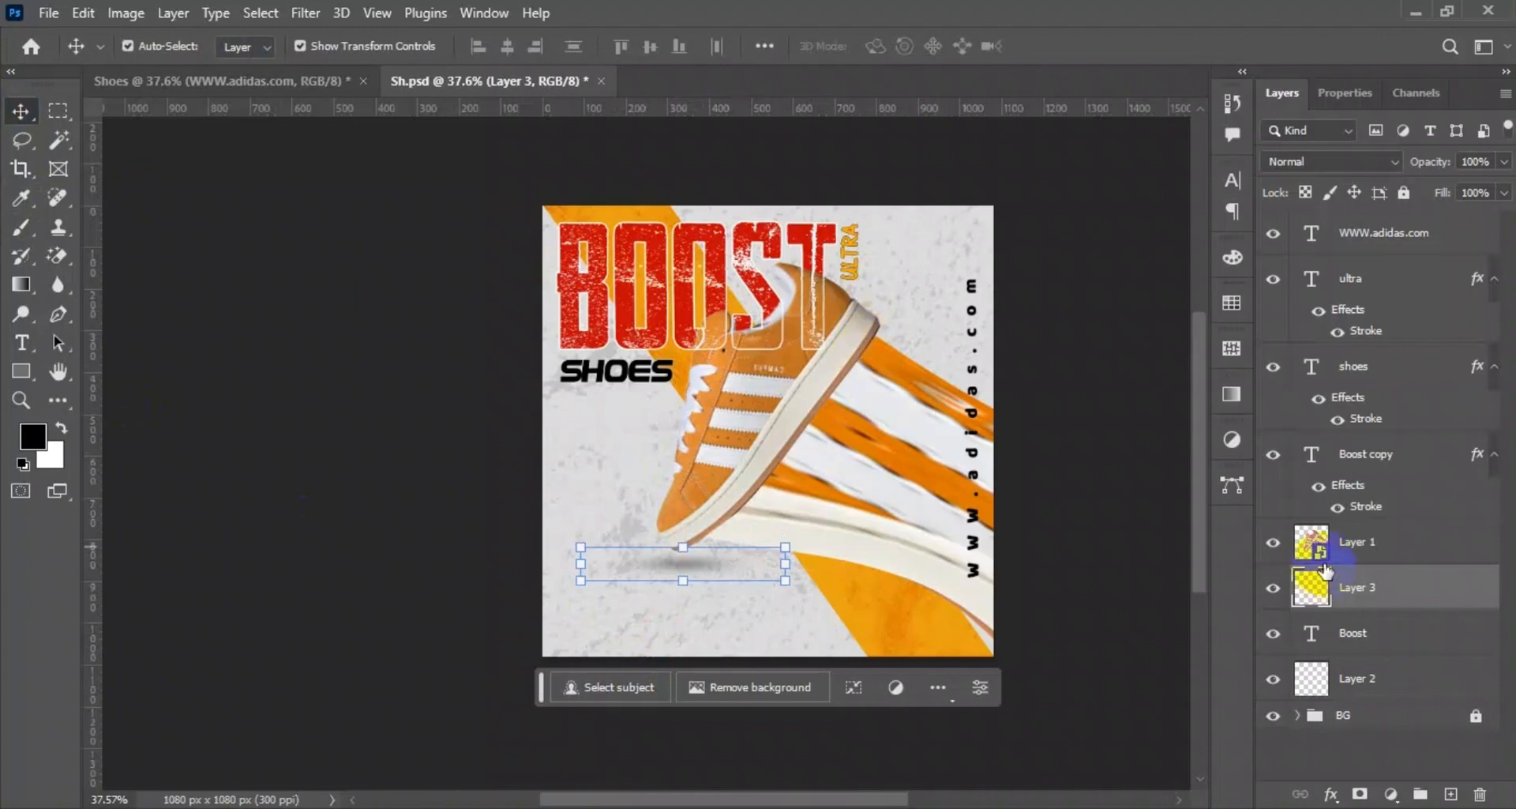
In the shoe's smart object, place a duplicate of the shoe layer beneath the original and delete the empty Layer 3.
double_click(1317, 552)
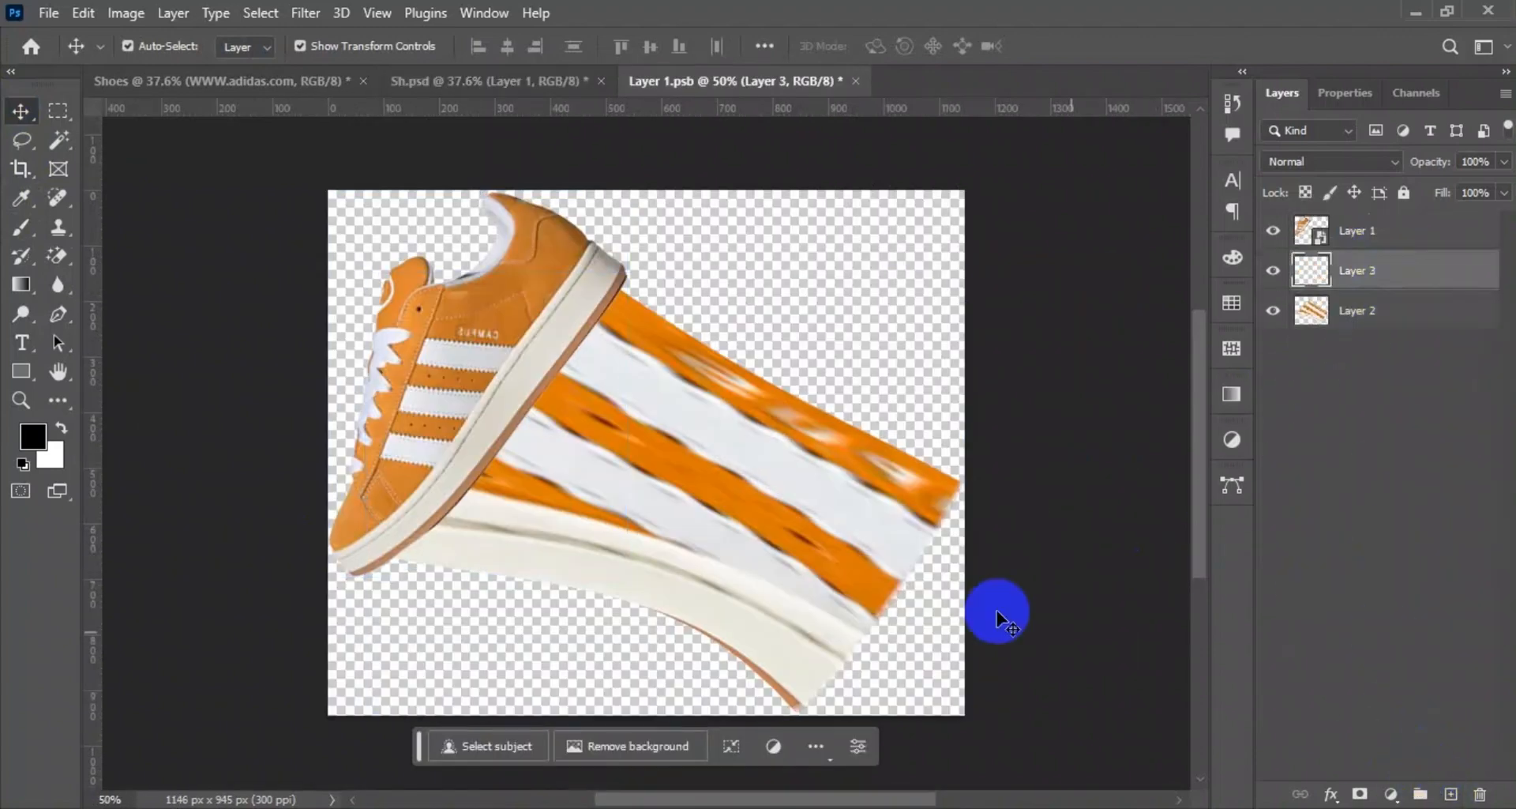
click(1367, 235)
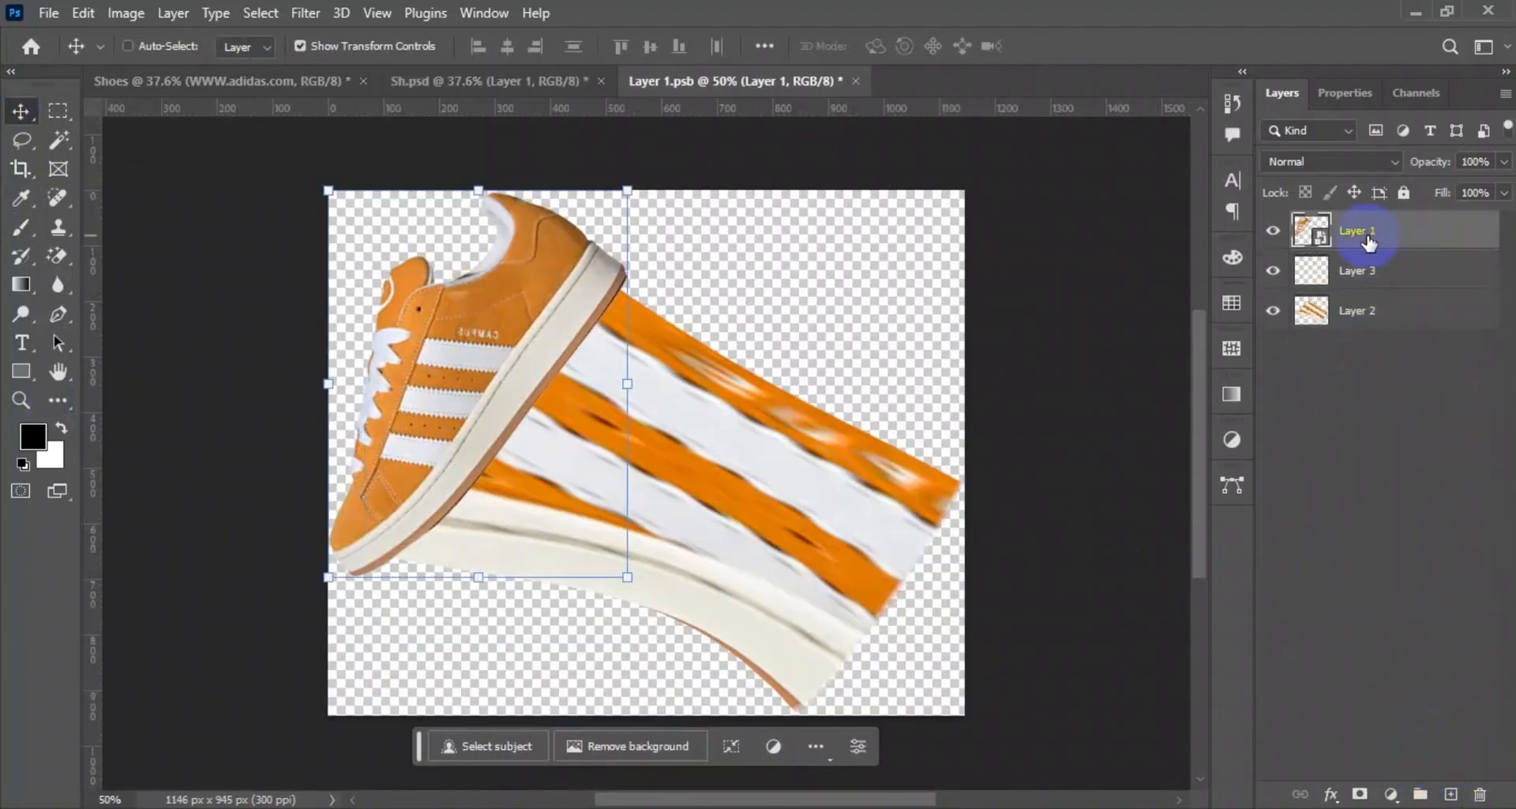
key(ctrl+j)
drag(1369, 243, 1383, 292)
click(1380, 308)
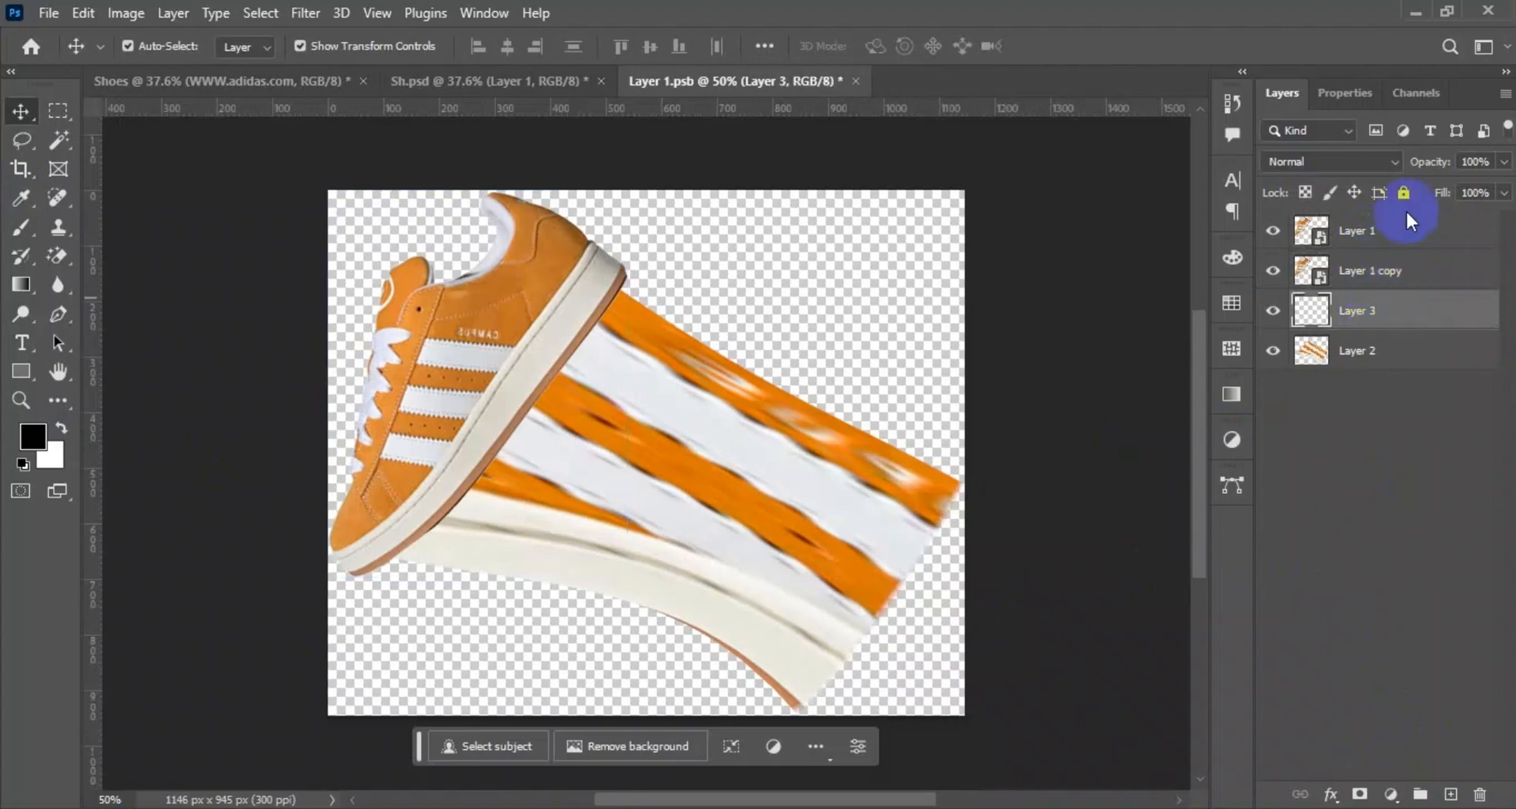
click(1477, 796)
Hide the original shoe layer and turn Layer 1 copy solid black by lowering its Lightness to the minimum with Hue/Saturation.
click(1413, 281)
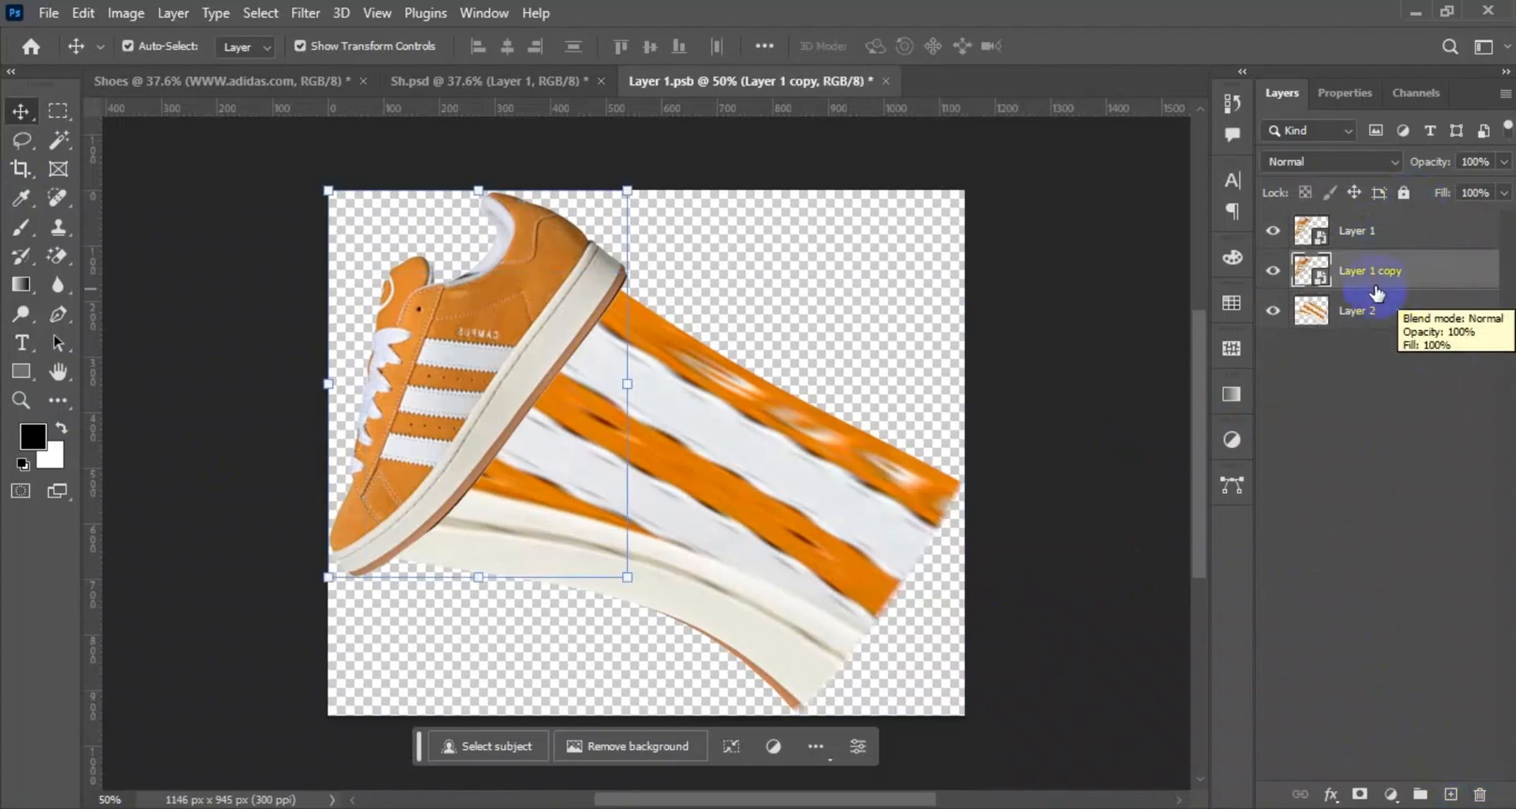
click(115, 14)
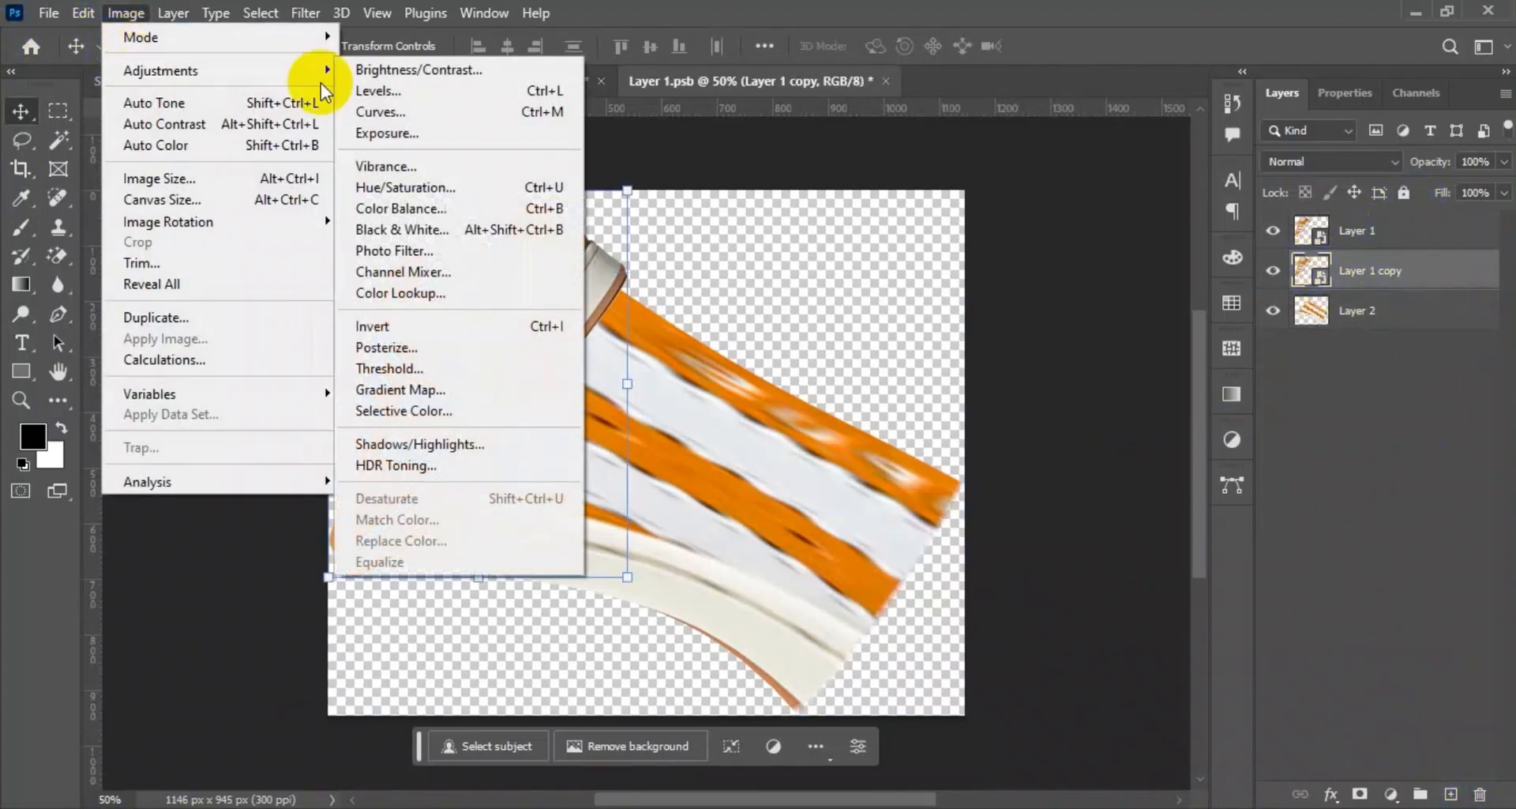
click(1270, 231)
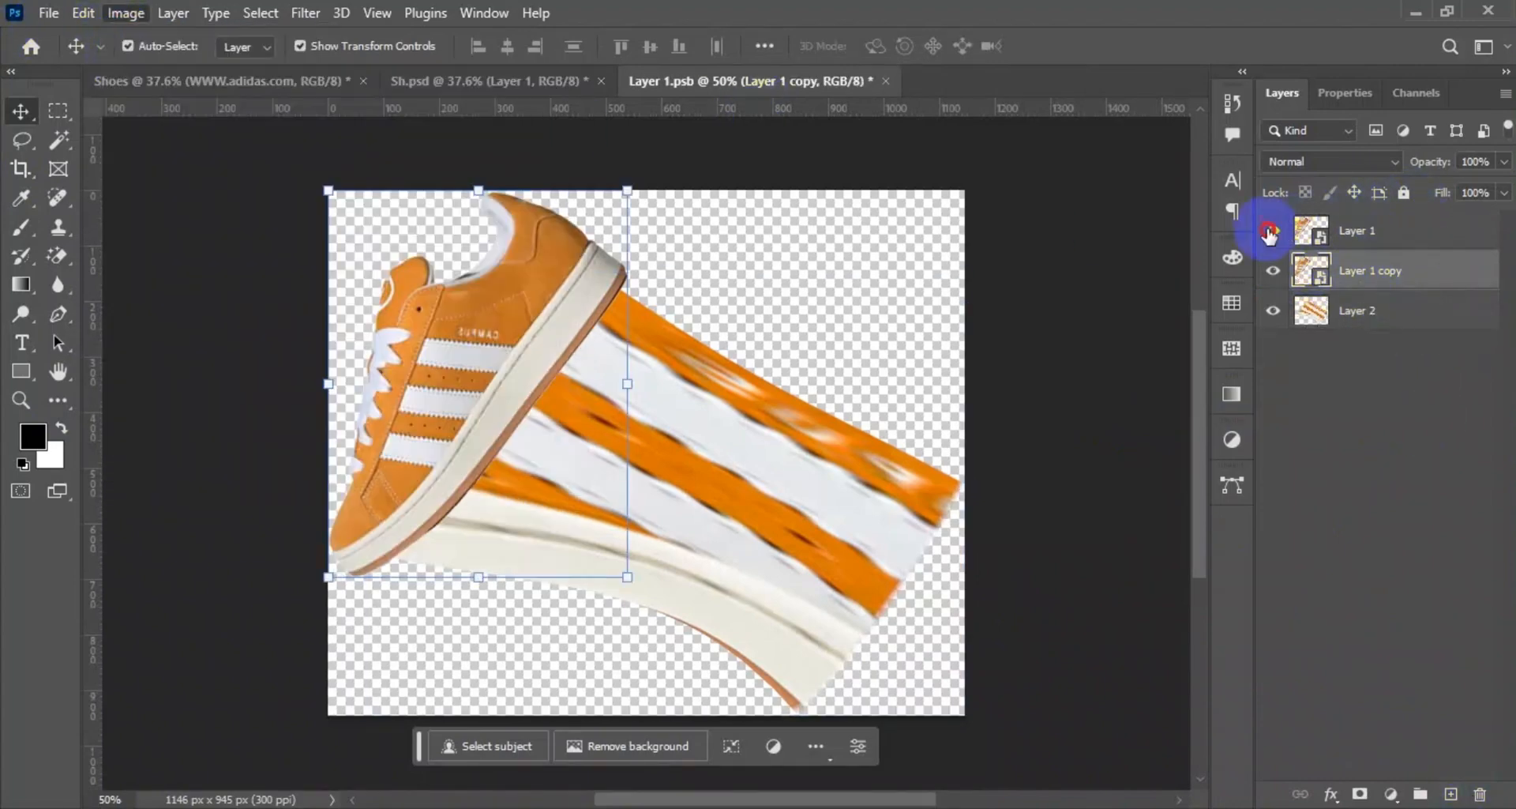
click(130, 14)
mouse_move(162, 64)
click(448, 182)
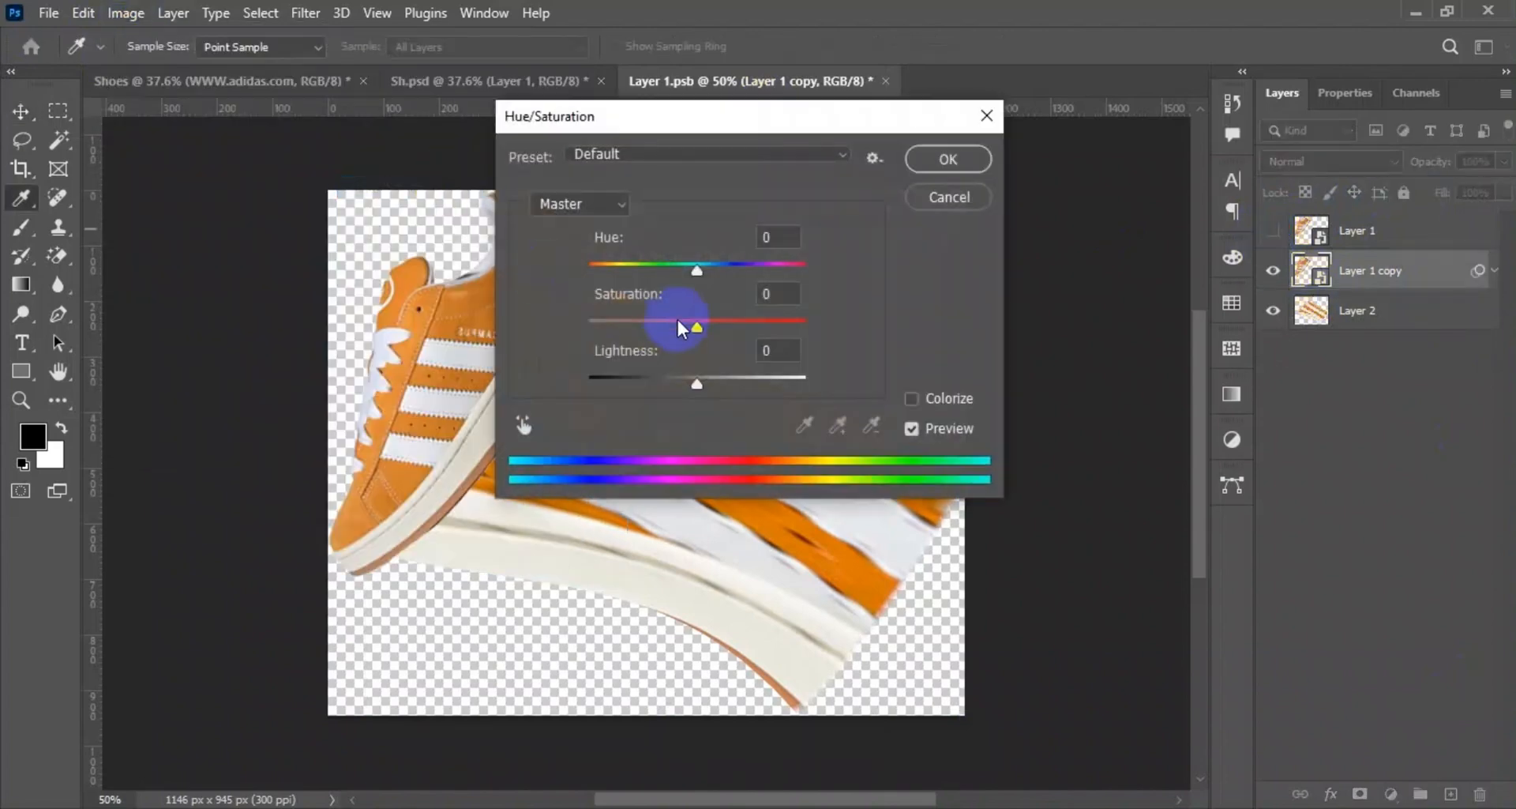
drag(697, 384, 376, 347)
click(956, 158)
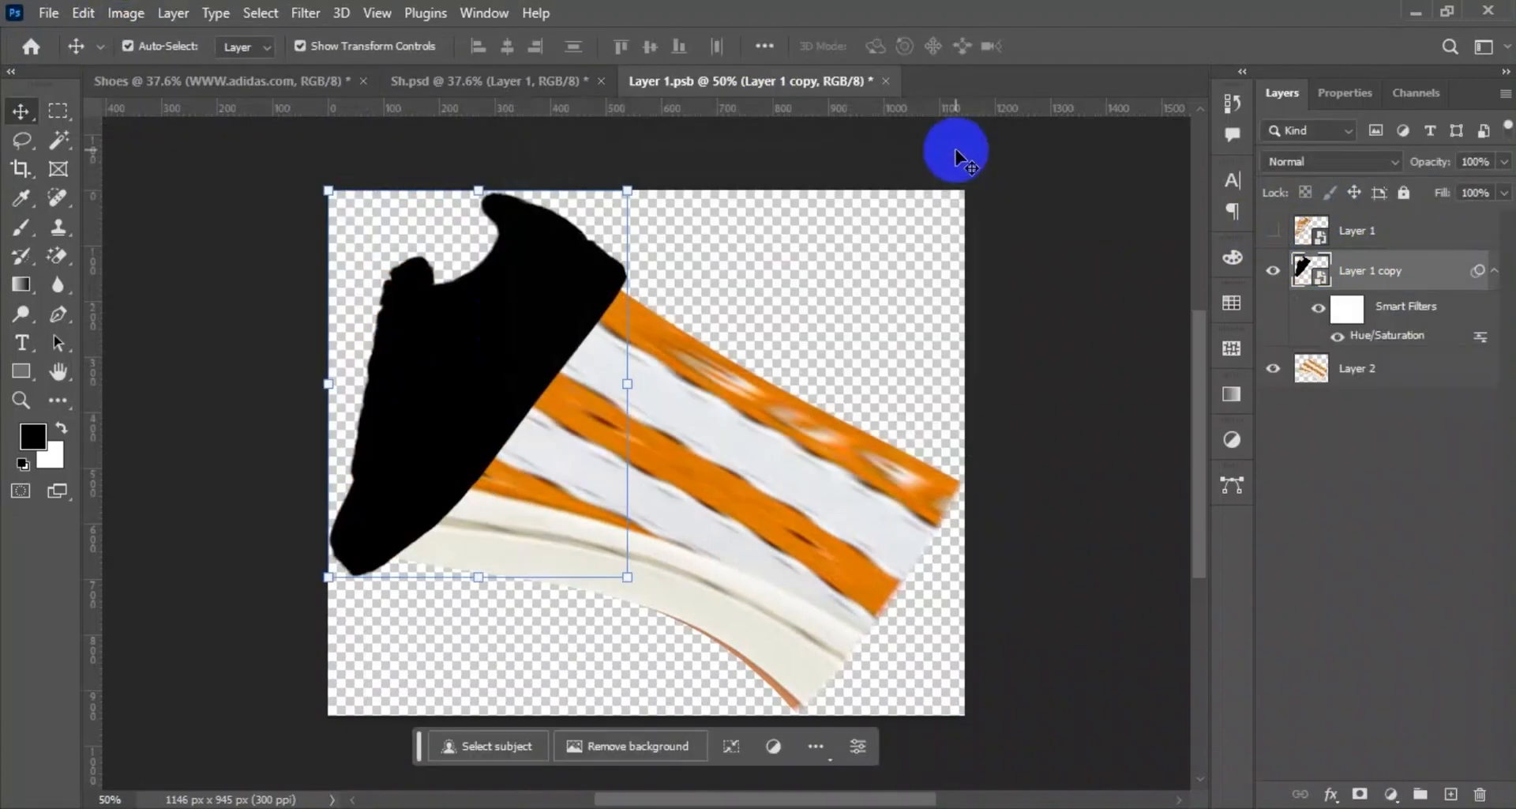
Soften Layer 1 copy with Gaussian Blur as a shadow and show the original shoe layer above it again.
click(306, 12)
mouse_move(371, 299)
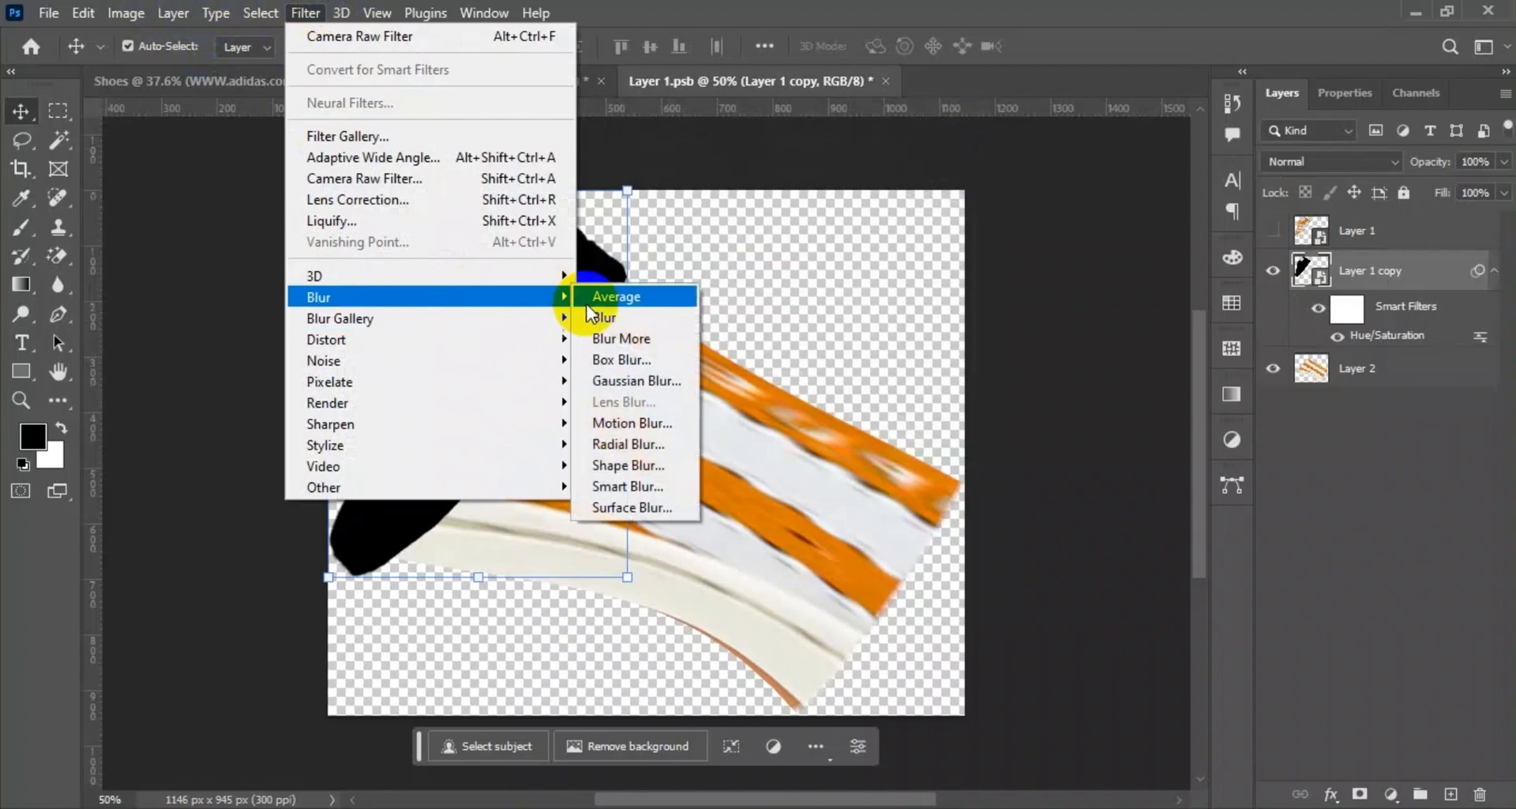
click(636, 381)
mouse_move(237, 558)
mouse_down()
mouse_move(288, 563)
mouse_move(261, 558)
mouse_up()
click(448, 254)
click(1273, 230)
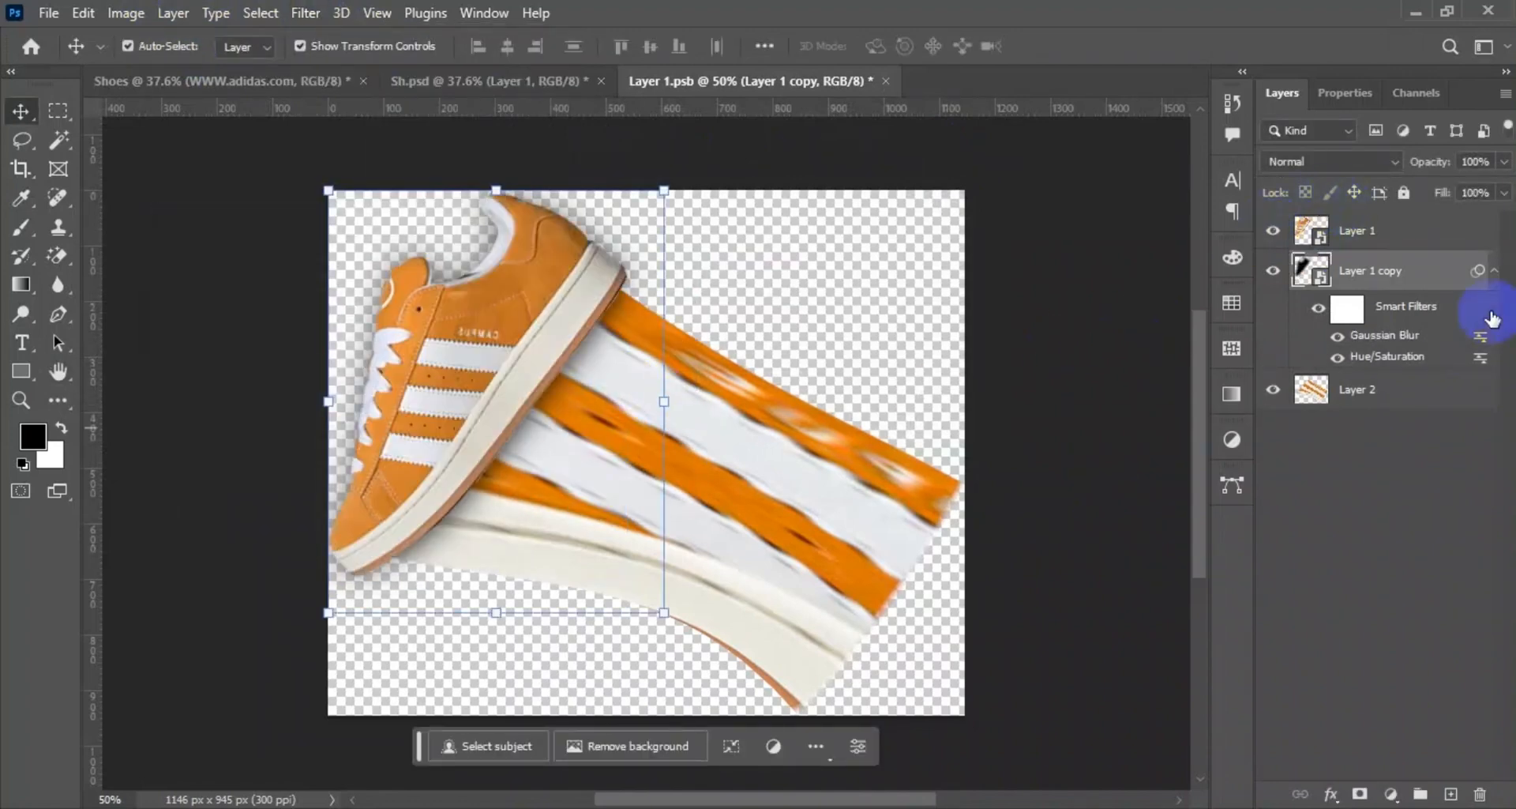
Rasterize Layer 1 copy into a plain pixel layer so the blurred shadow can be erased directly.
click(54, 252)
click(1316, 292)
double_click(1321, 286)
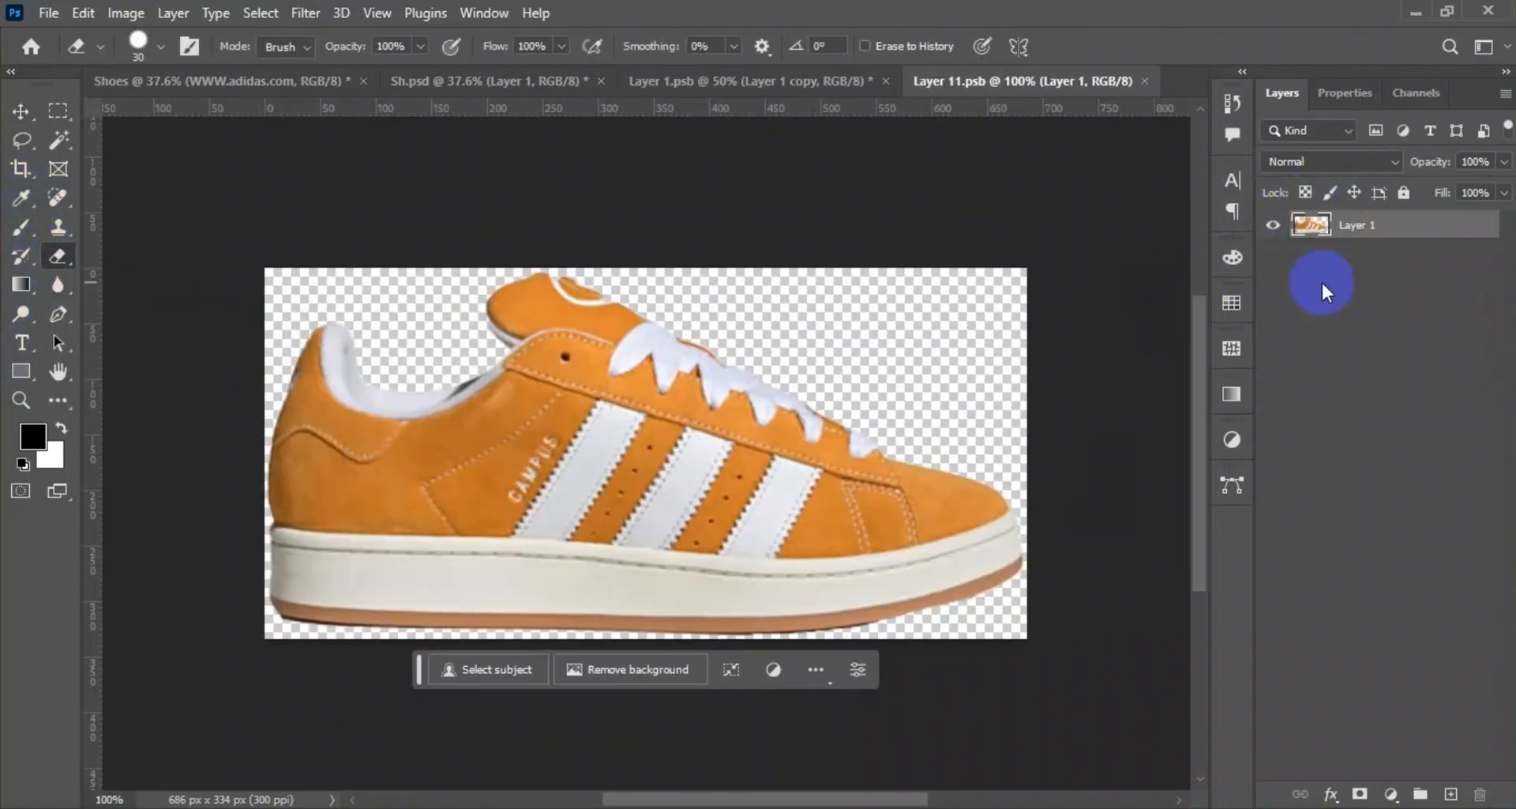
click(1152, 82)
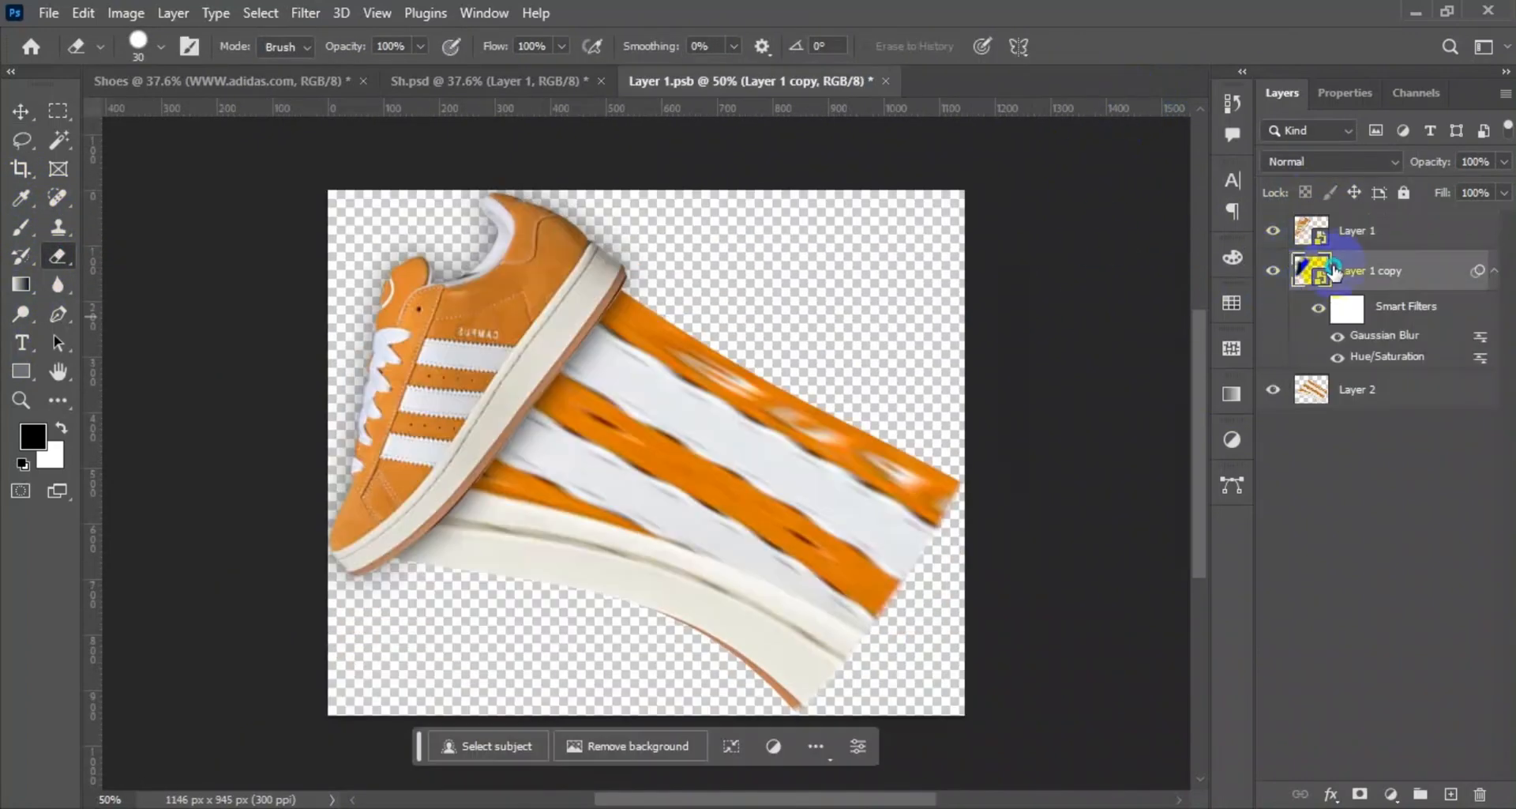
right_click(1334, 271)
click(1223, 462)
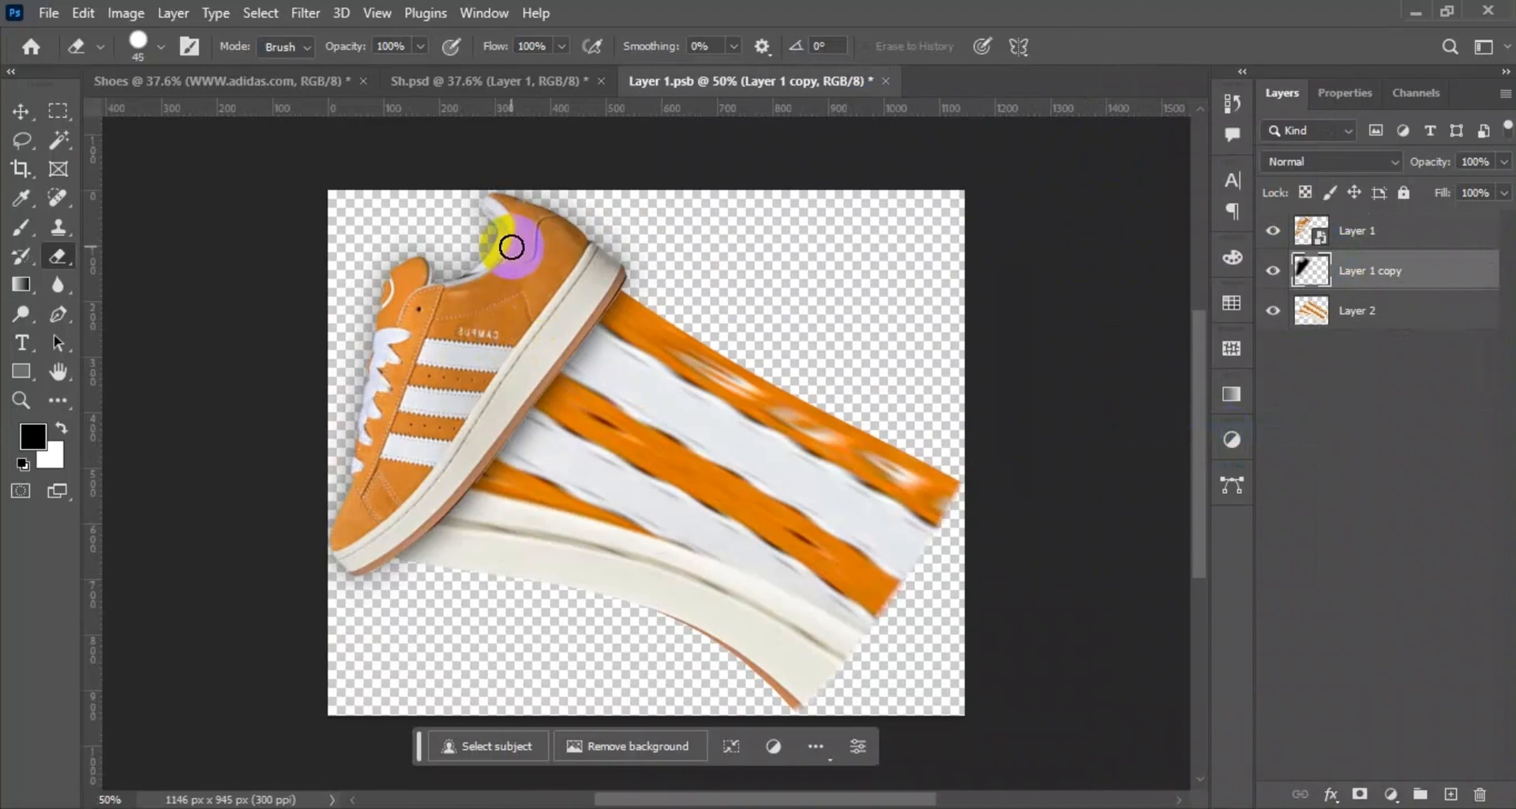
Erase the shadow around the shoe's collar and laces with a 175 px eraser, then save and close the smart object.
key(bracketright)
key(bracketright)
key(bracketright)
key(bracketright)
key(bracketright)
key(bracketright)
key(bracketright)
key(bracketright)
key(bracketright)
mouse_move(496, 210)
mouse_down()
mouse_move(595, 220)
mouse_move(523, 201)
mouse_move(347, 322)
mouse_up()
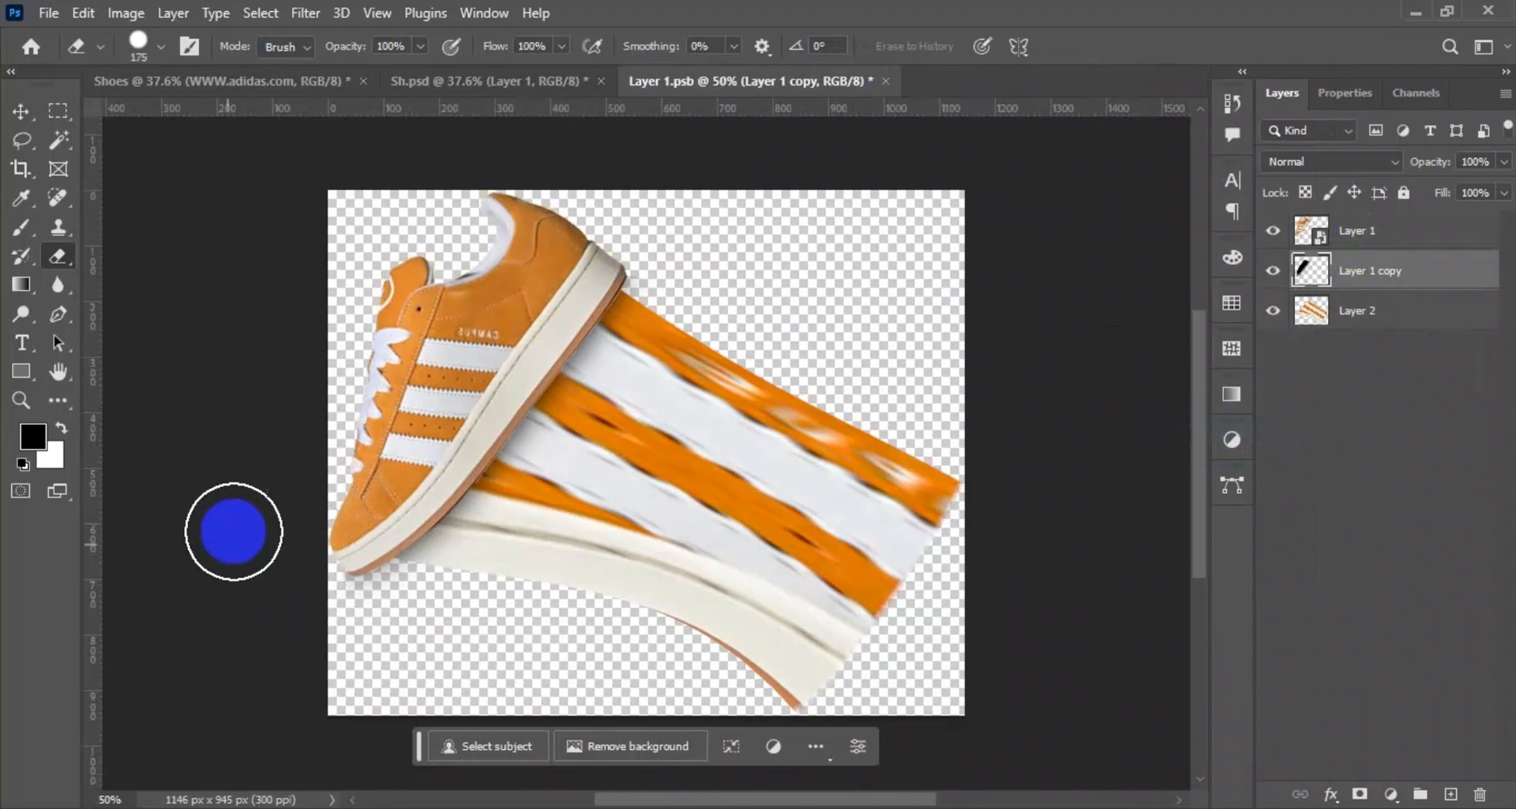
key(v)
key(ctrl+s)
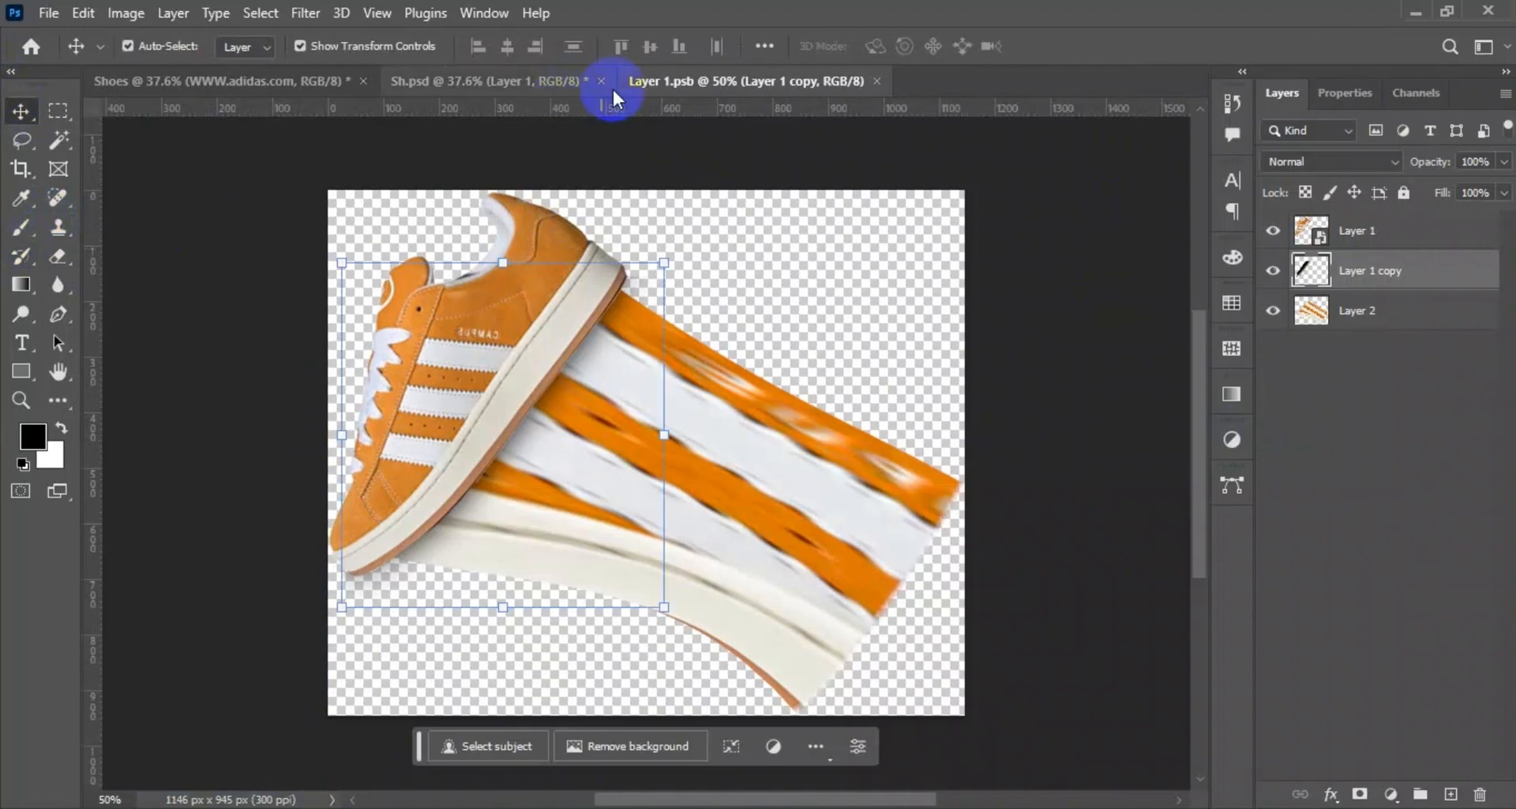
click(877, 81)
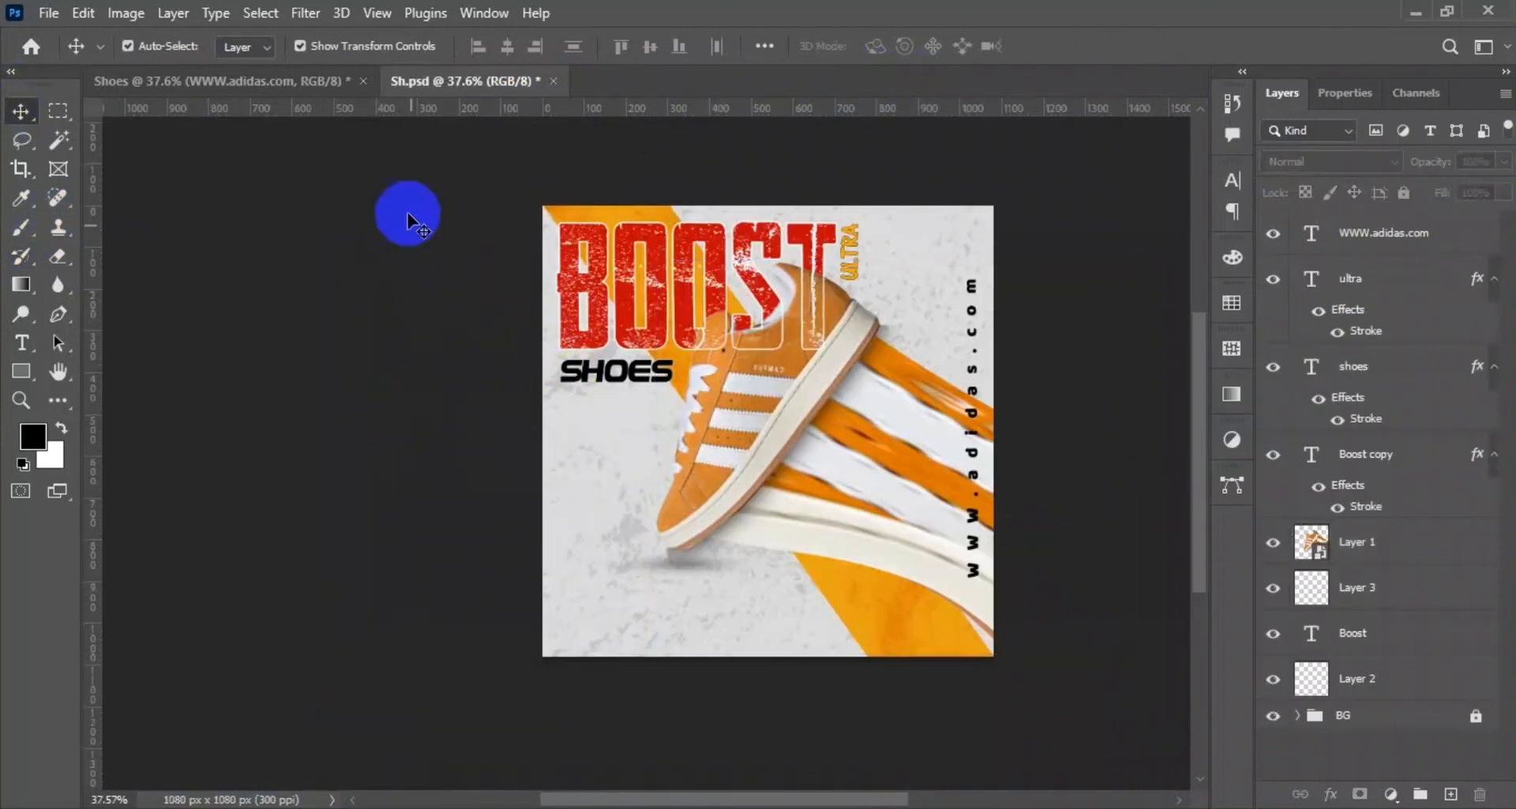
Reopen the shoe's smart object, trim the shadow near the heel with a Soft Round eraser at 0% hardness, and save it.
double_click(1311, 541)
click(57, 255)
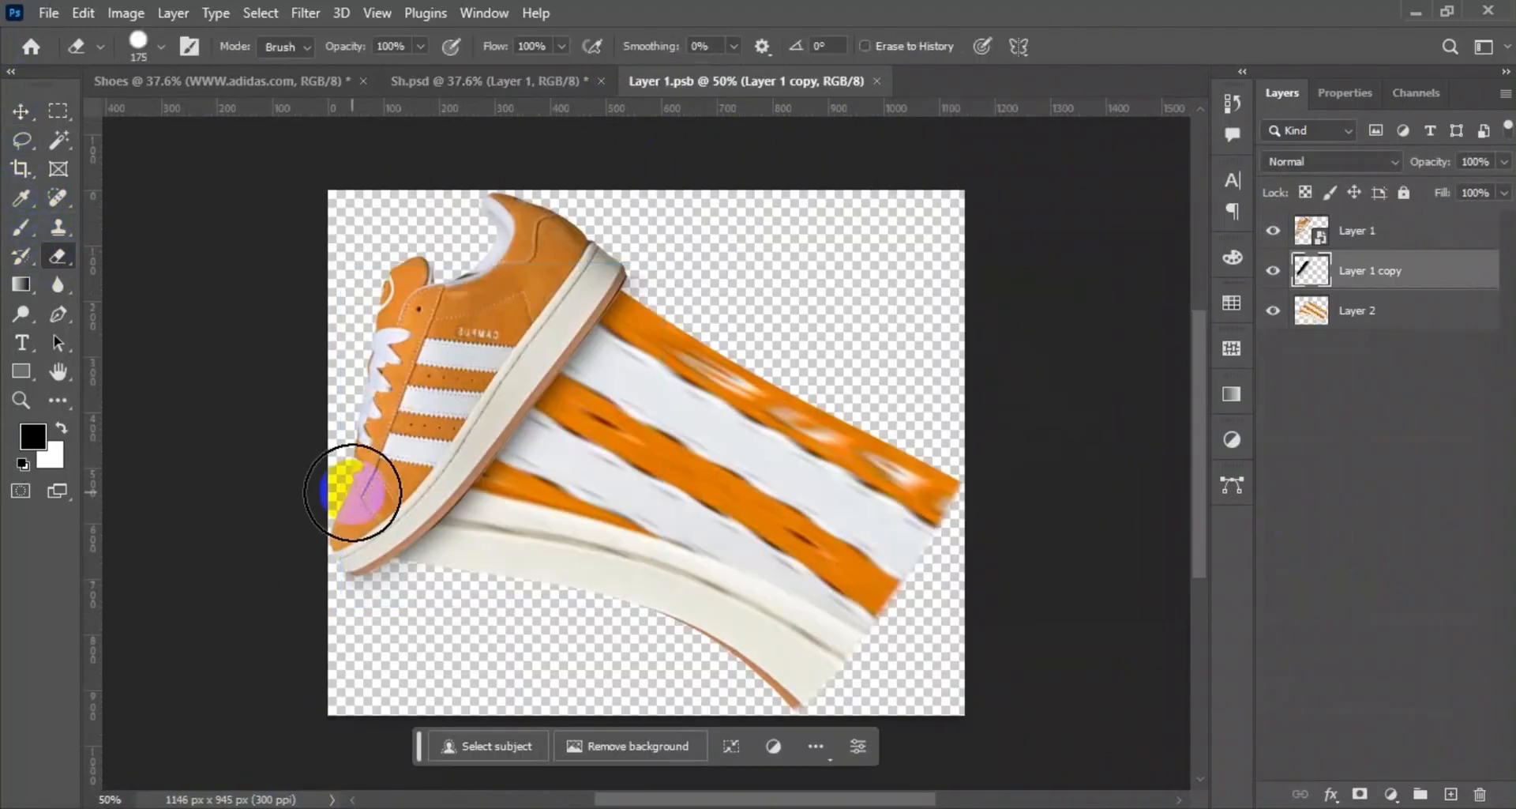
click(137, 41)
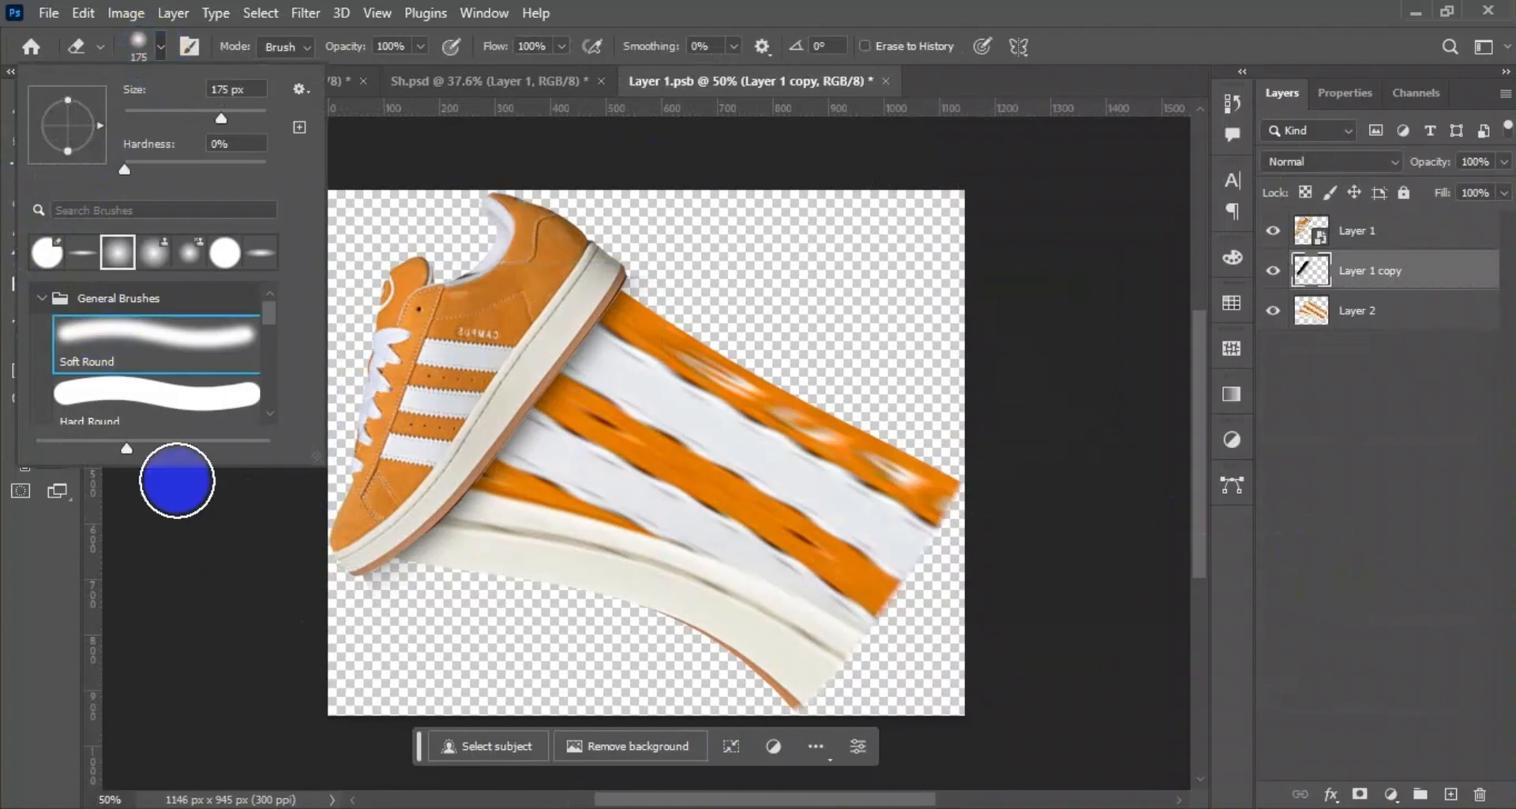
click(415, 654)
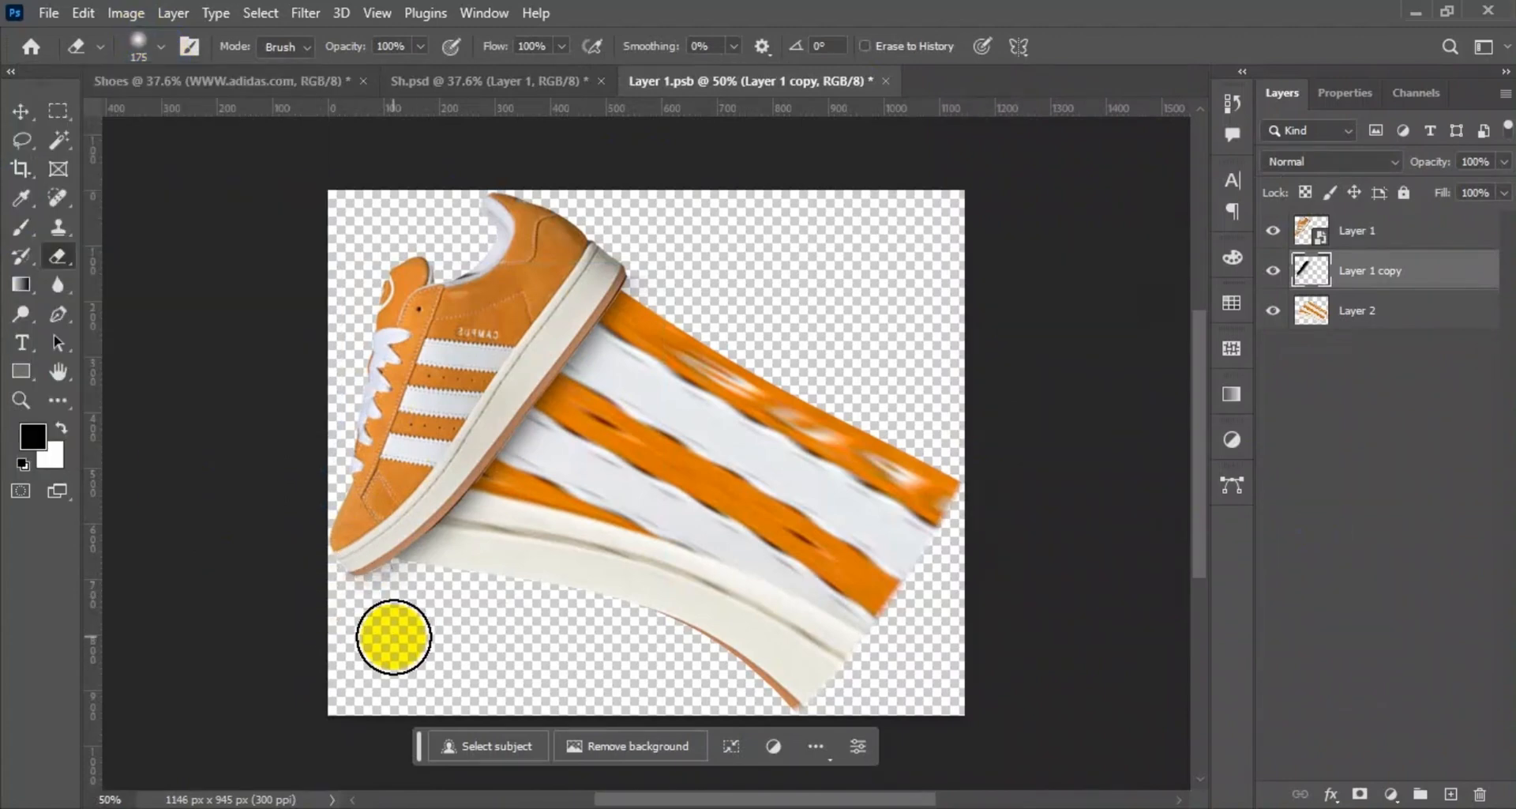
scroll(389, 633, up, 3)
scroll(310, 589, down, 4)
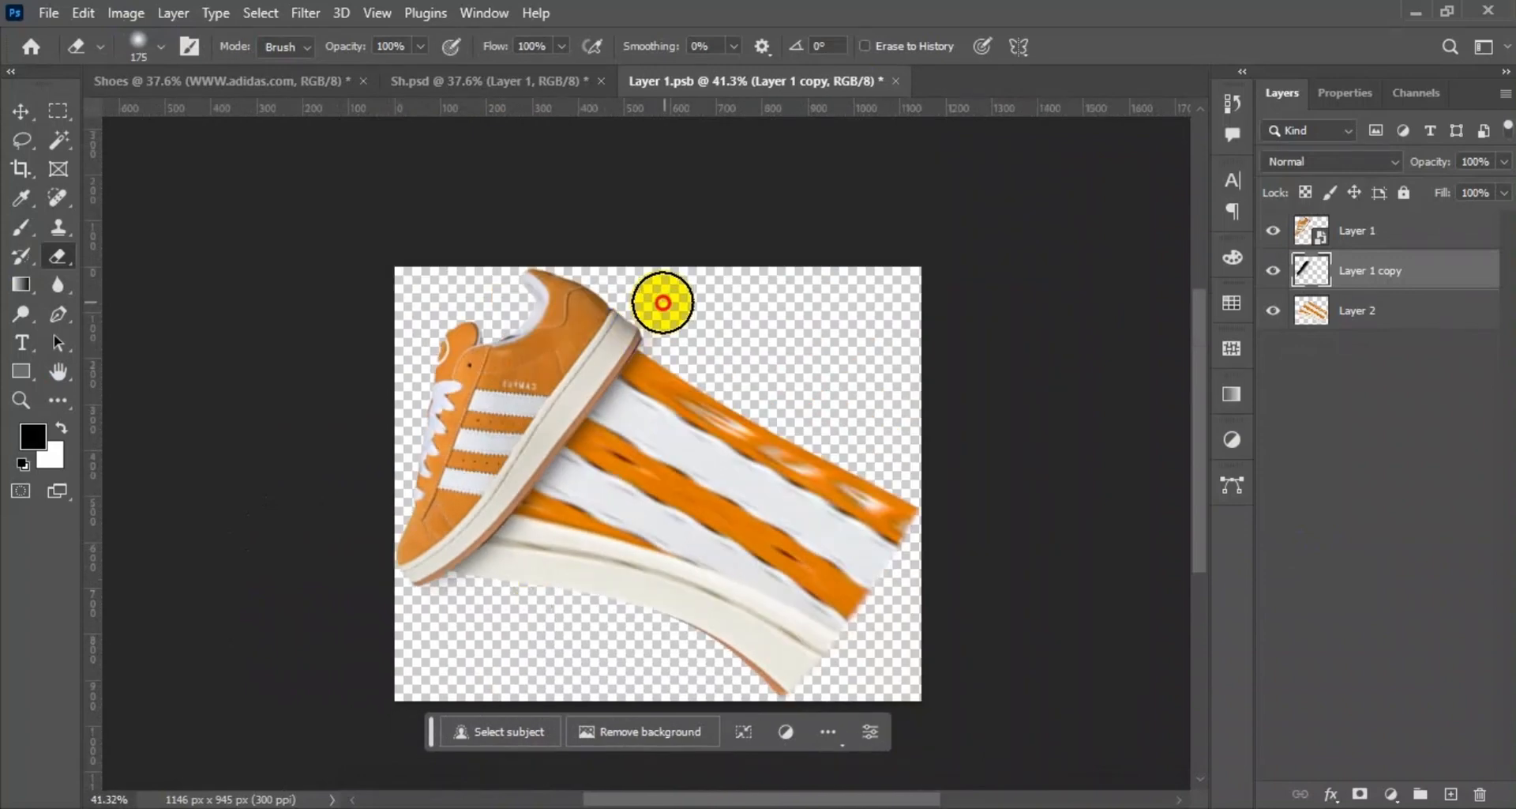
click(21, 110)
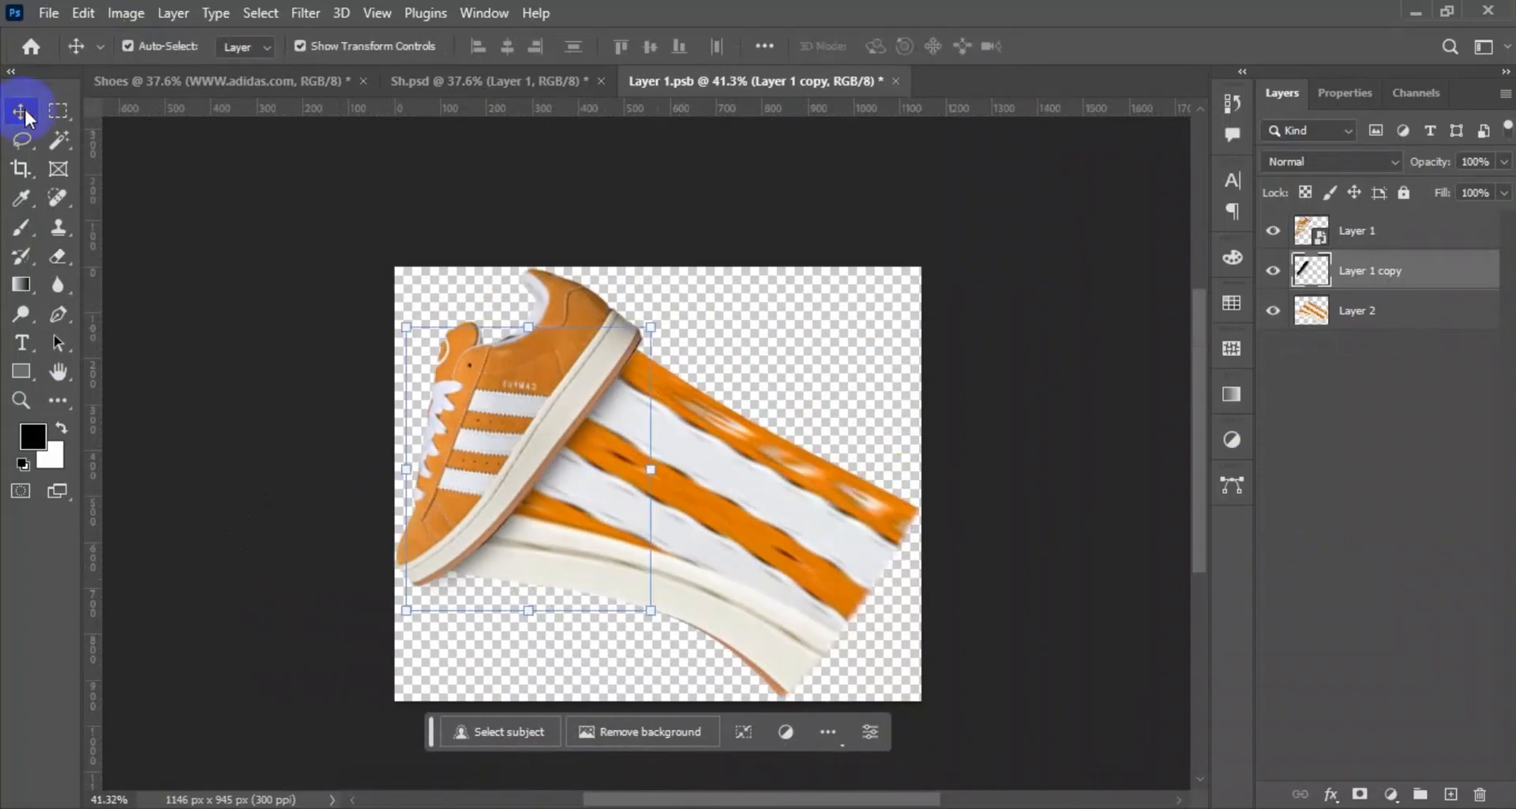
click(491, 85)
Nudge the shadow layer slightly to the left inside the shoe's smart object.
click(672, 81)
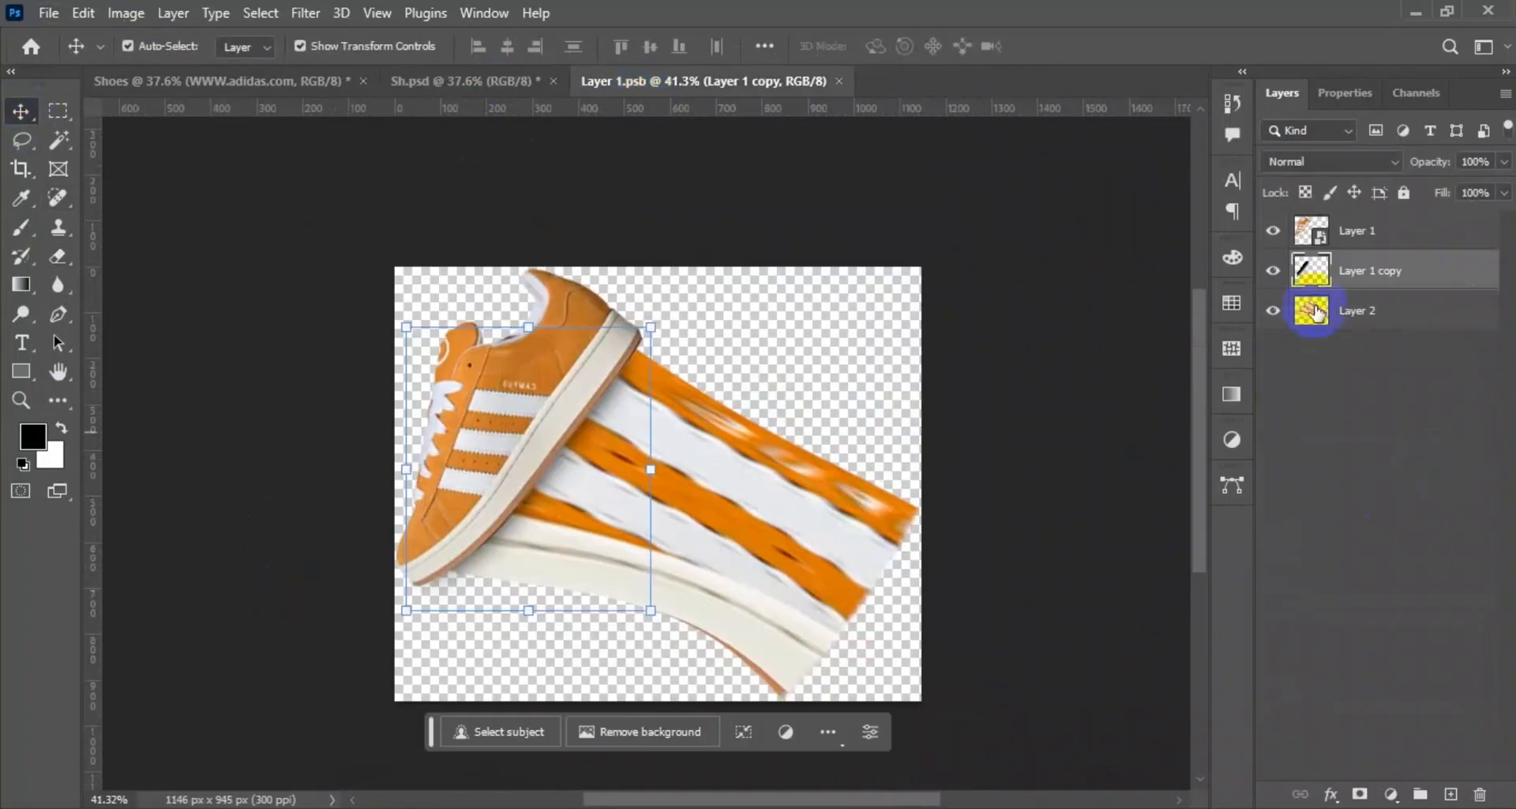
key(Left)
key(Left)
key(Left)
key(Left)
key(Left)
key(Left)
key(Left)
key(Left)
key(Left)
key(Left)
key(Left)
key(Left)
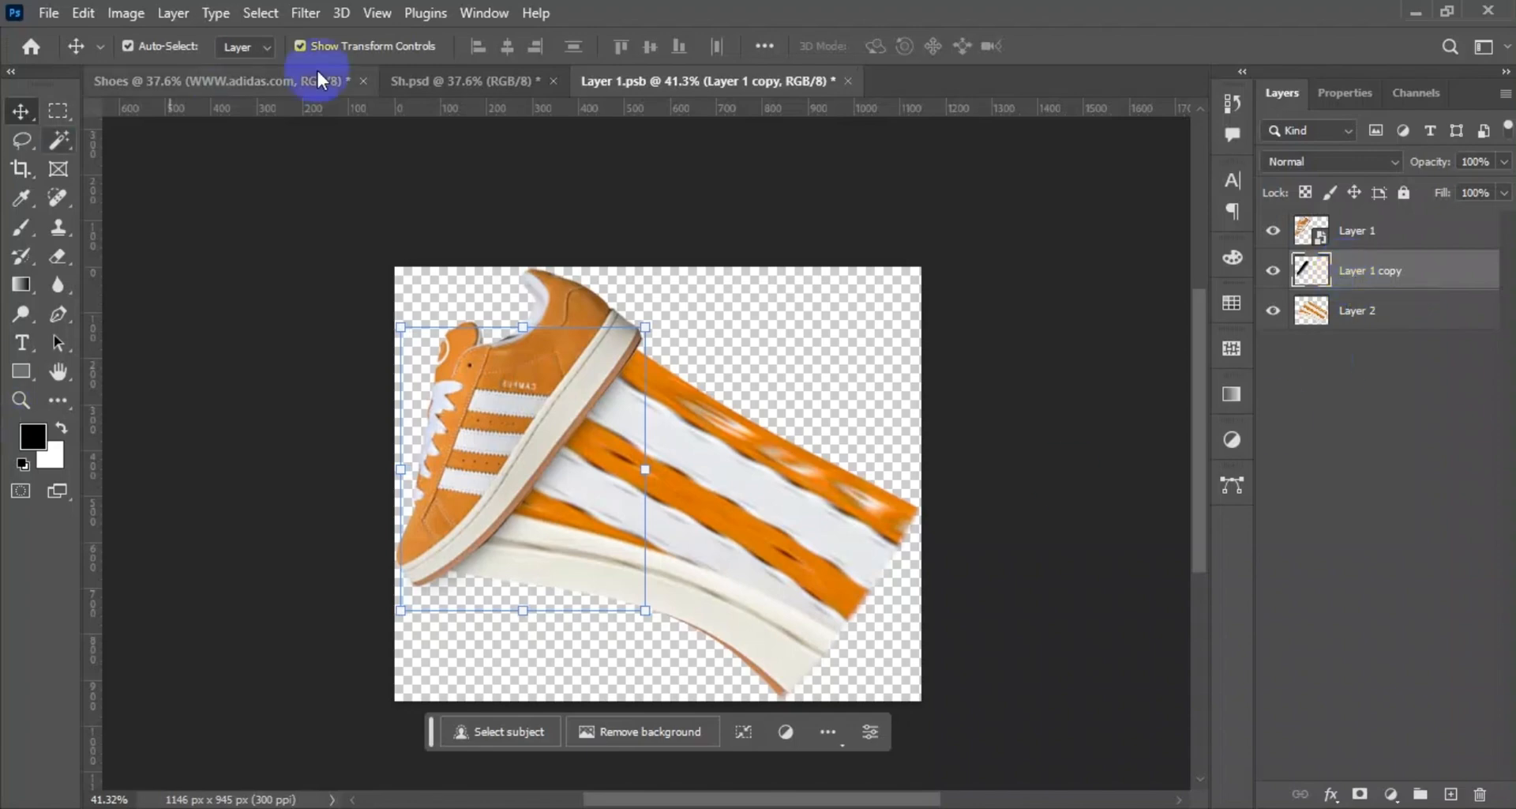
Apply Gaussian Blur with an 8.0 px radius to the shadow layer, save the smart object and return to the poster.
click(305, 13)
mouse_move(371, 294)
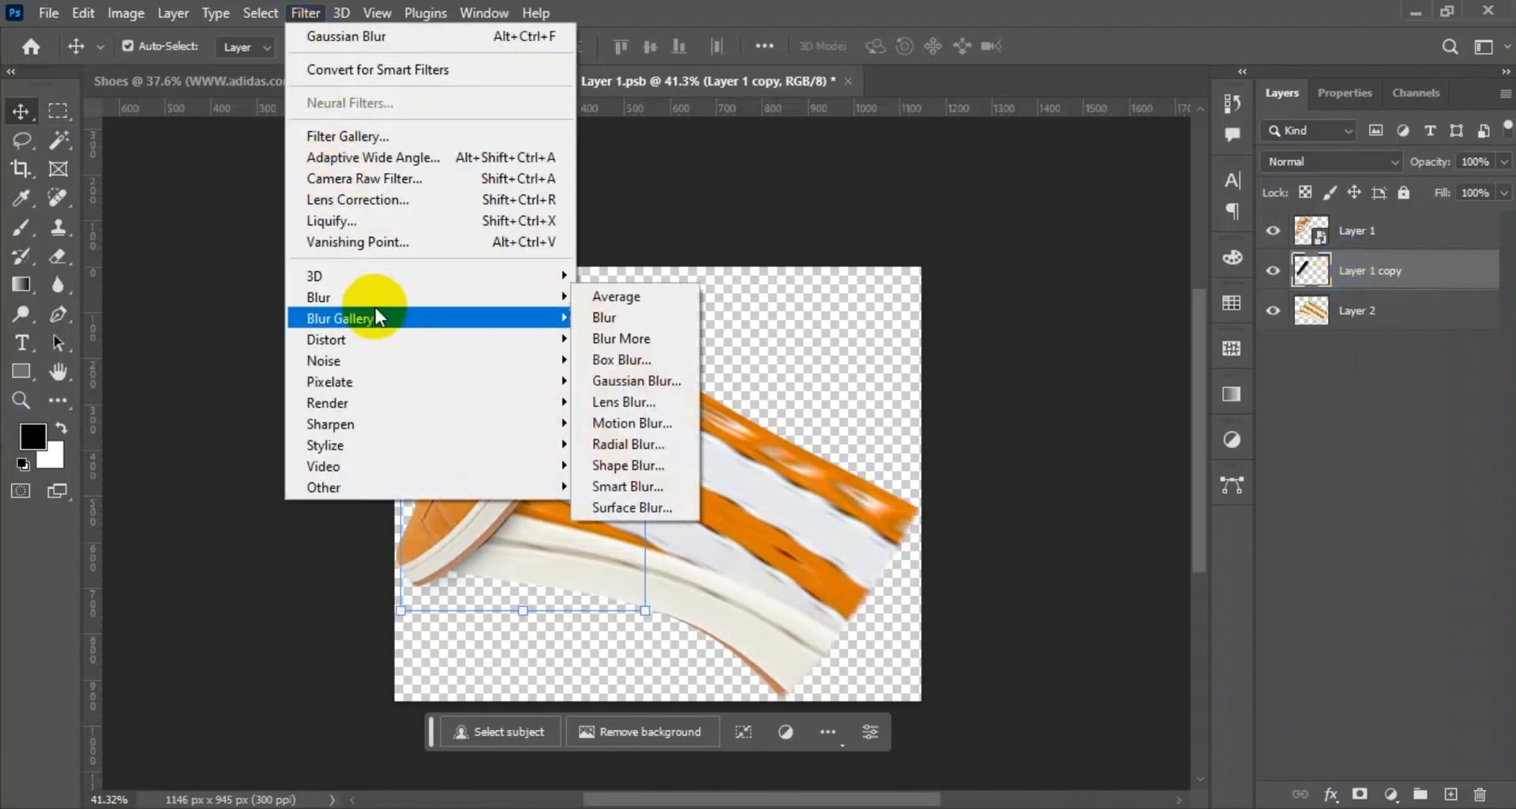
click(635, 379)
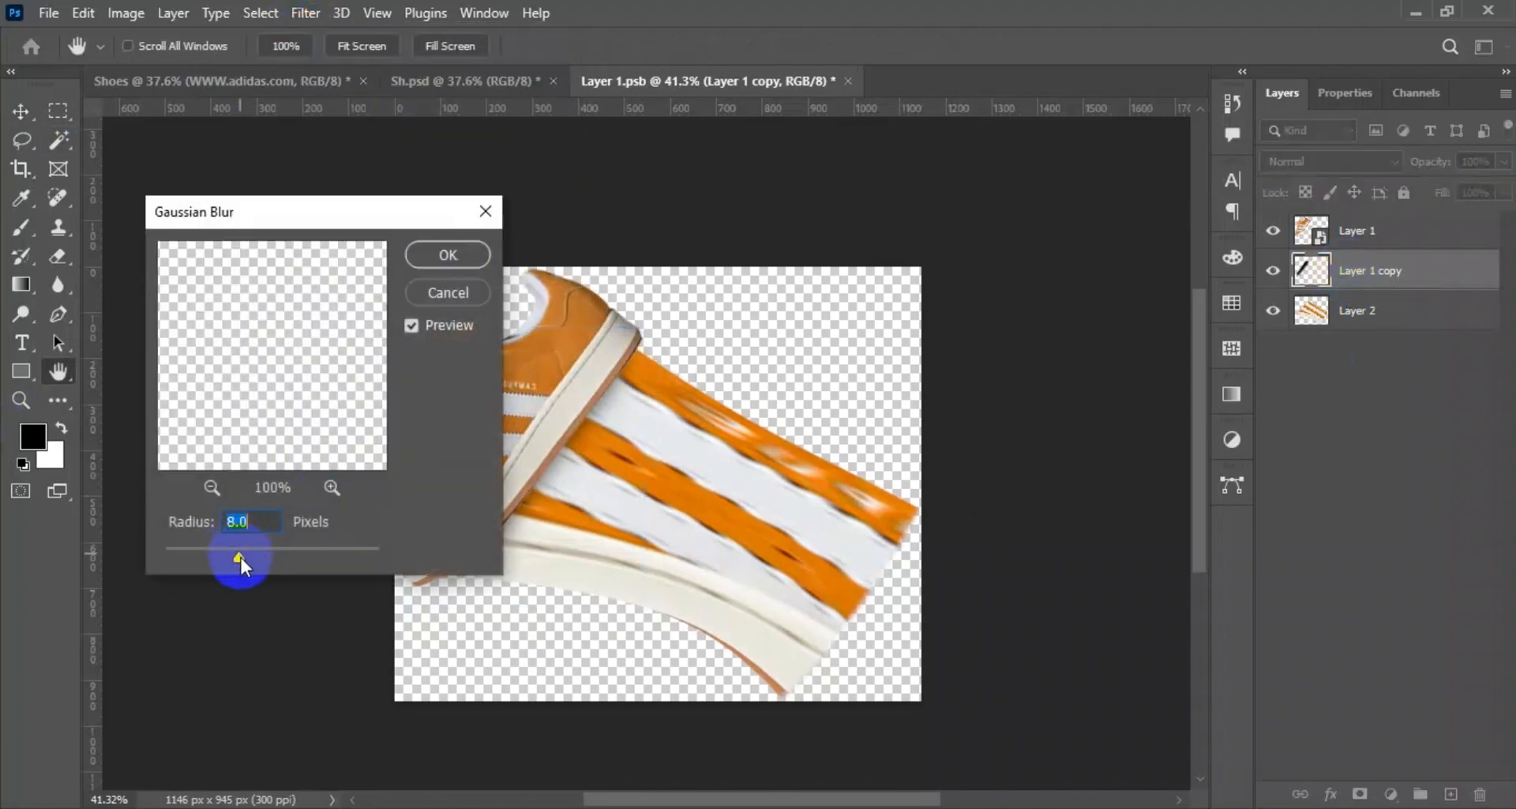
click(466, 254)
key(ctrl+s)
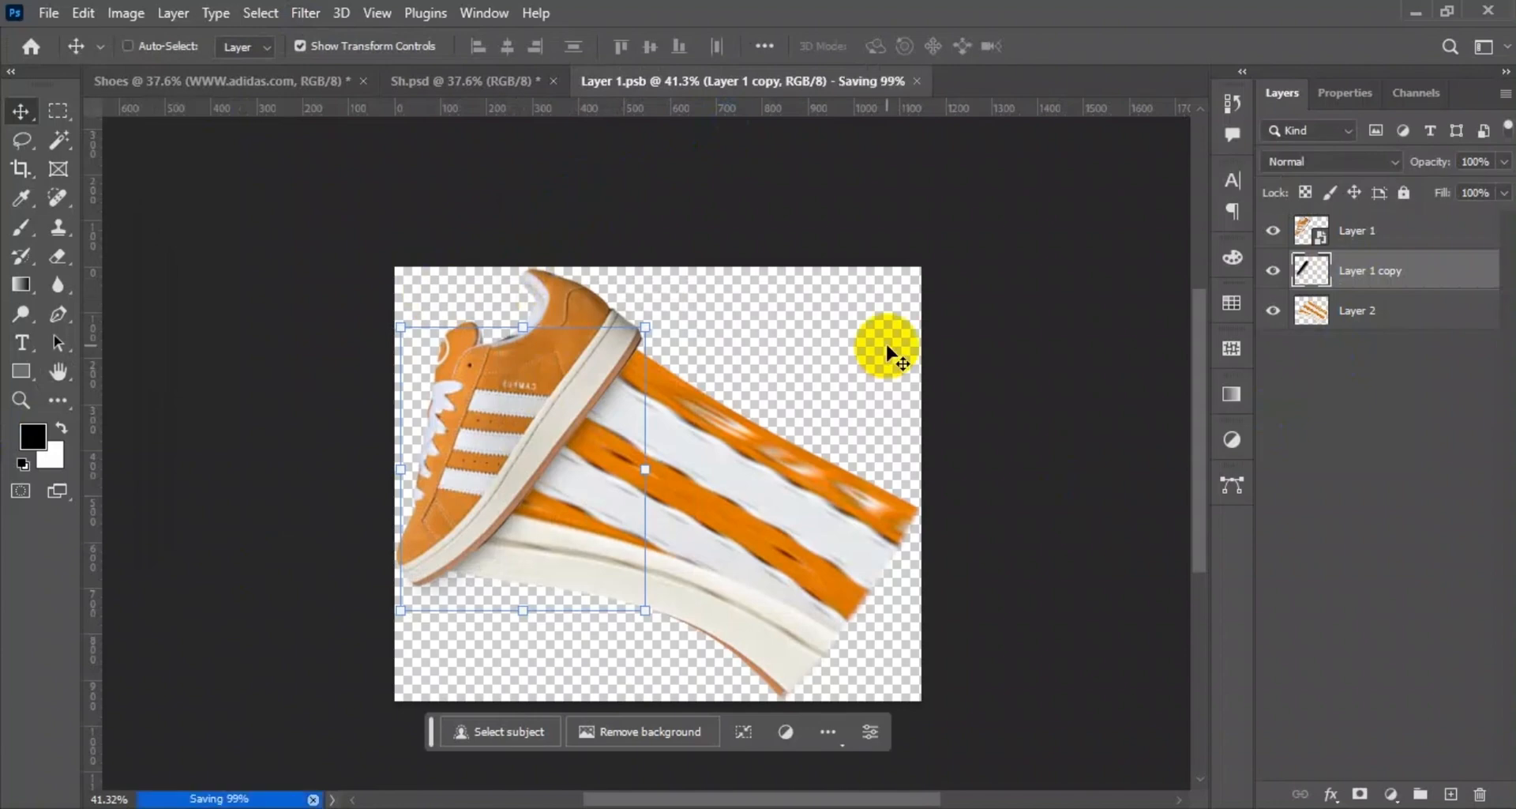
click(490, 82)
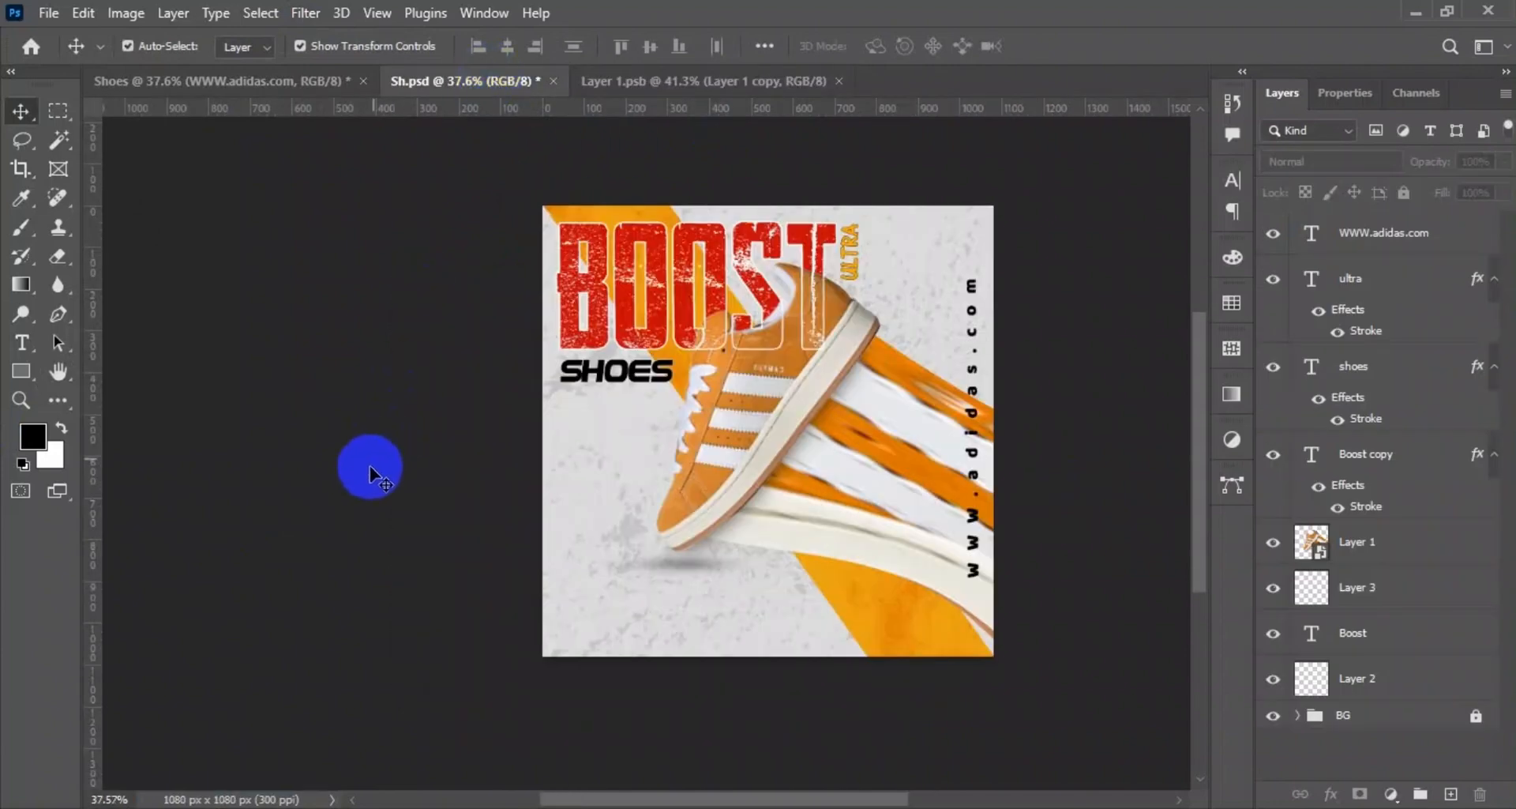
Draw a rectangle about 385 × 68 px below the shoe's toe, with an orange fill and no stroke.
click(20, 371)
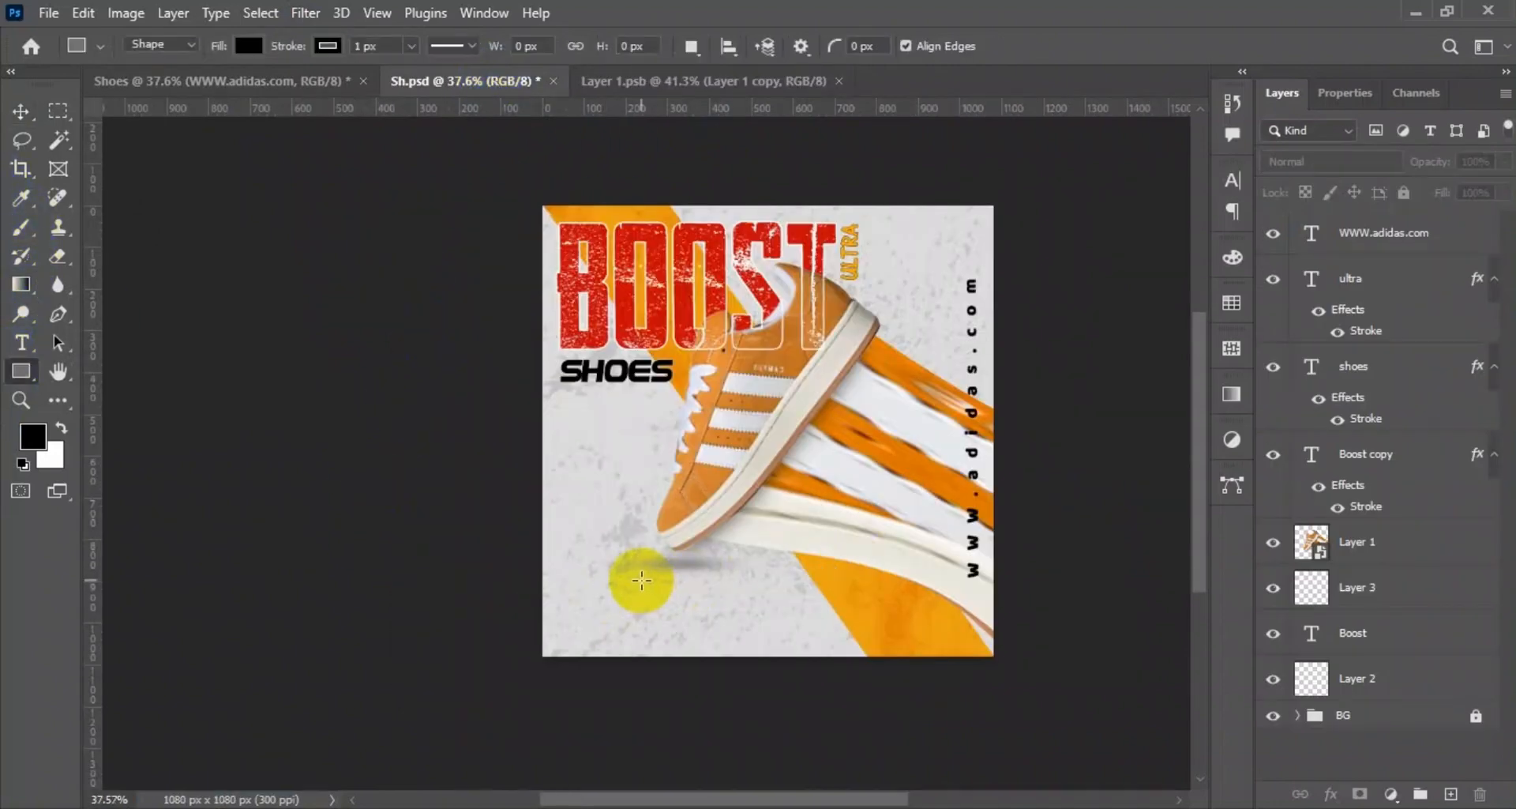
scroll(630, 579, up, 3)
drag(556, 578, 790, 620)
click(21, 110)
click(1339, 357)
click(1221, 399)
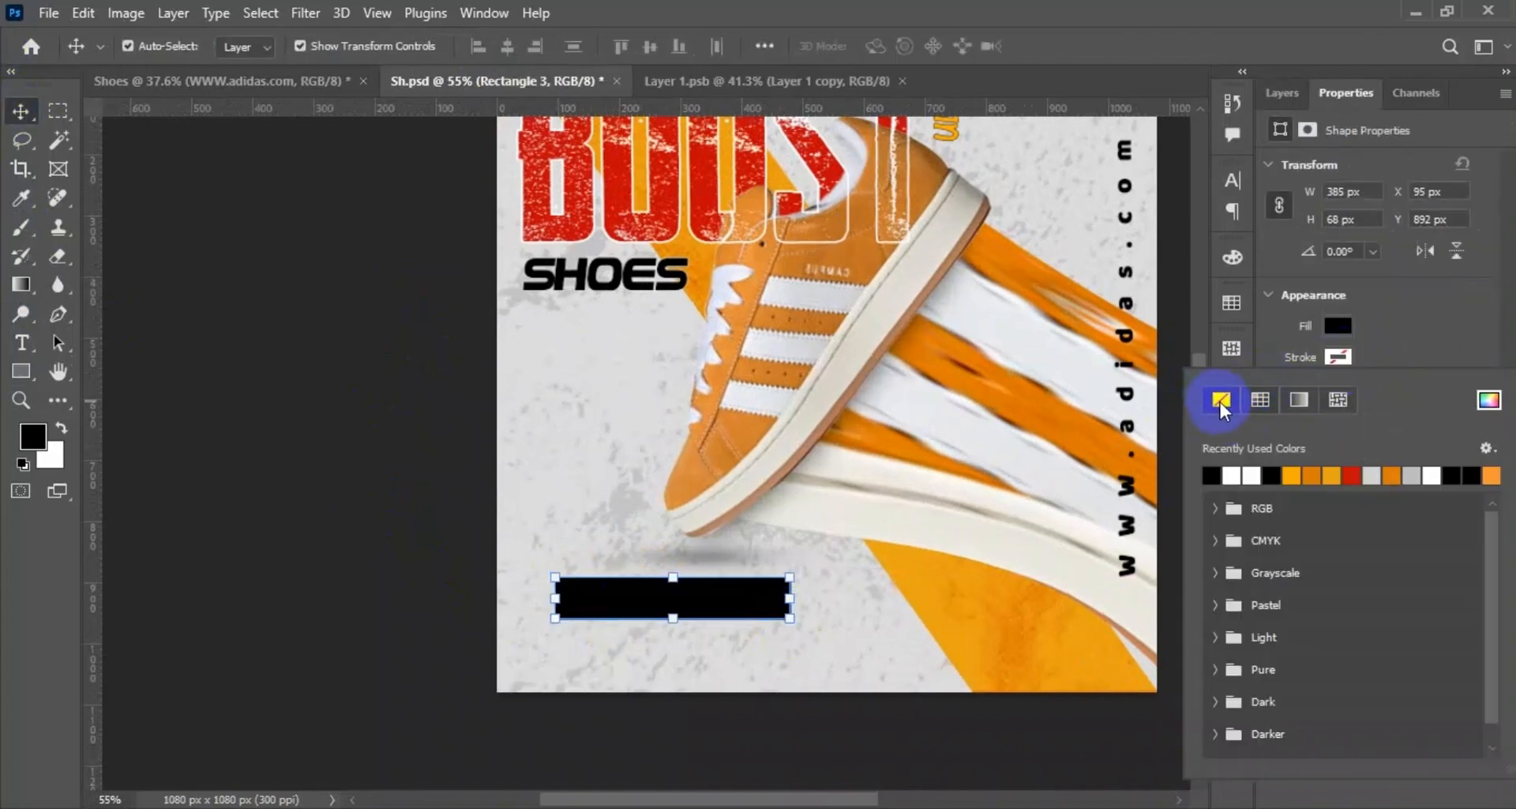
click(1314, 444)
click(19, 117)
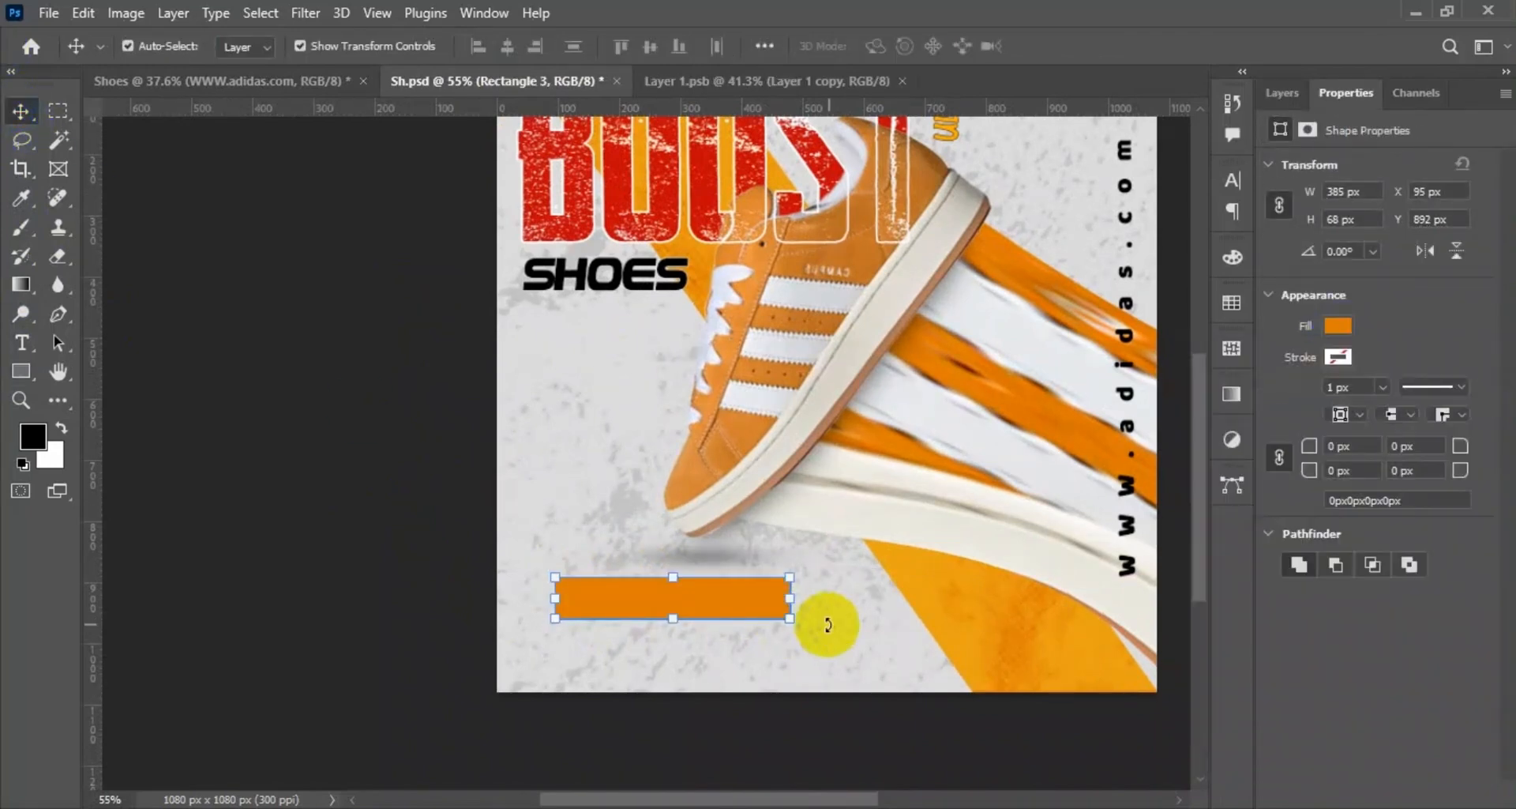
Round the orange rectangle's corners fully to 34 px to form a pill-shaped button.
scroll(660, 677, up, 5)
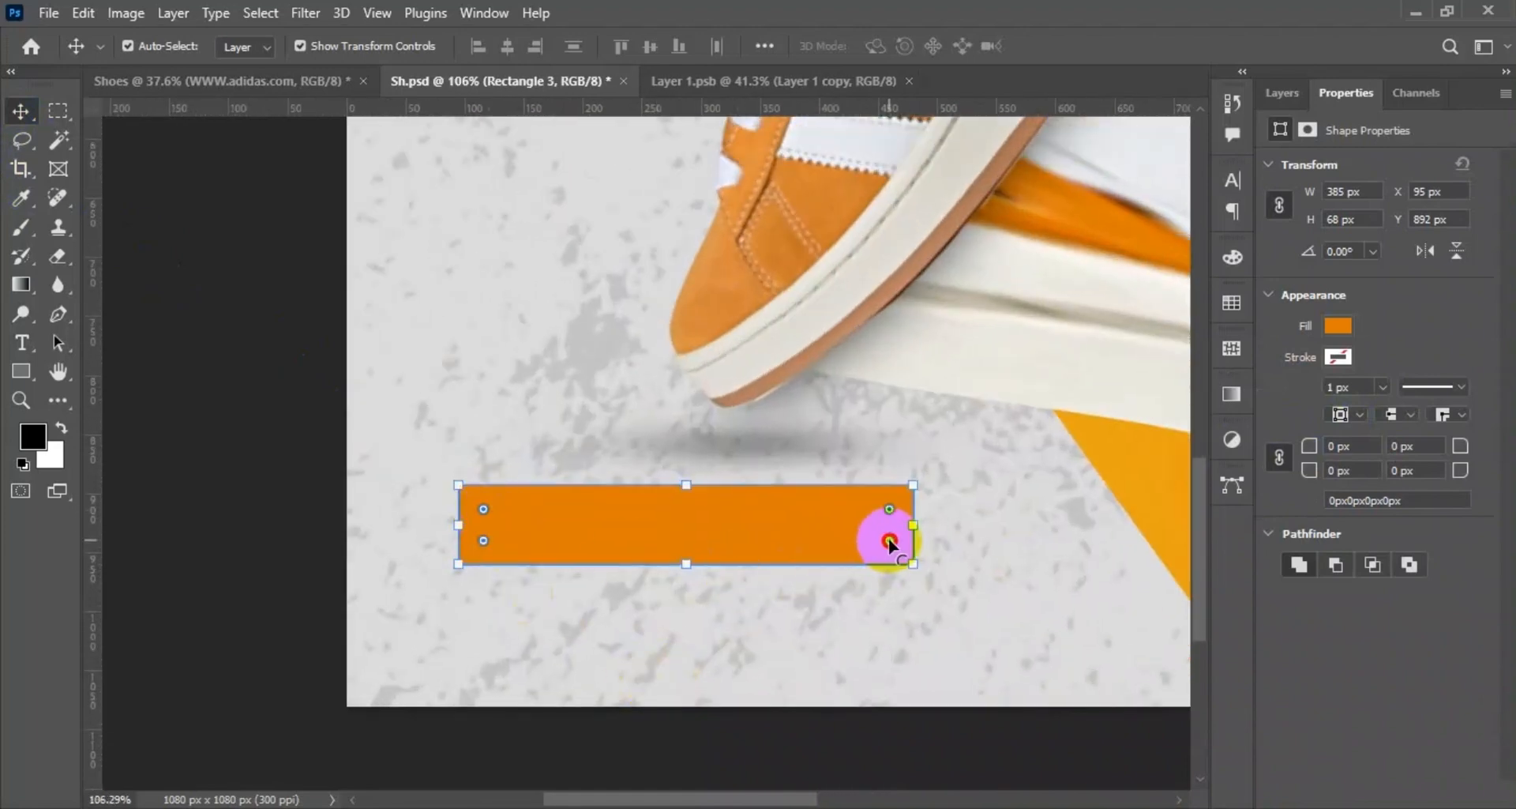
drag(889, 540, 782, 512)
click(162, 332)
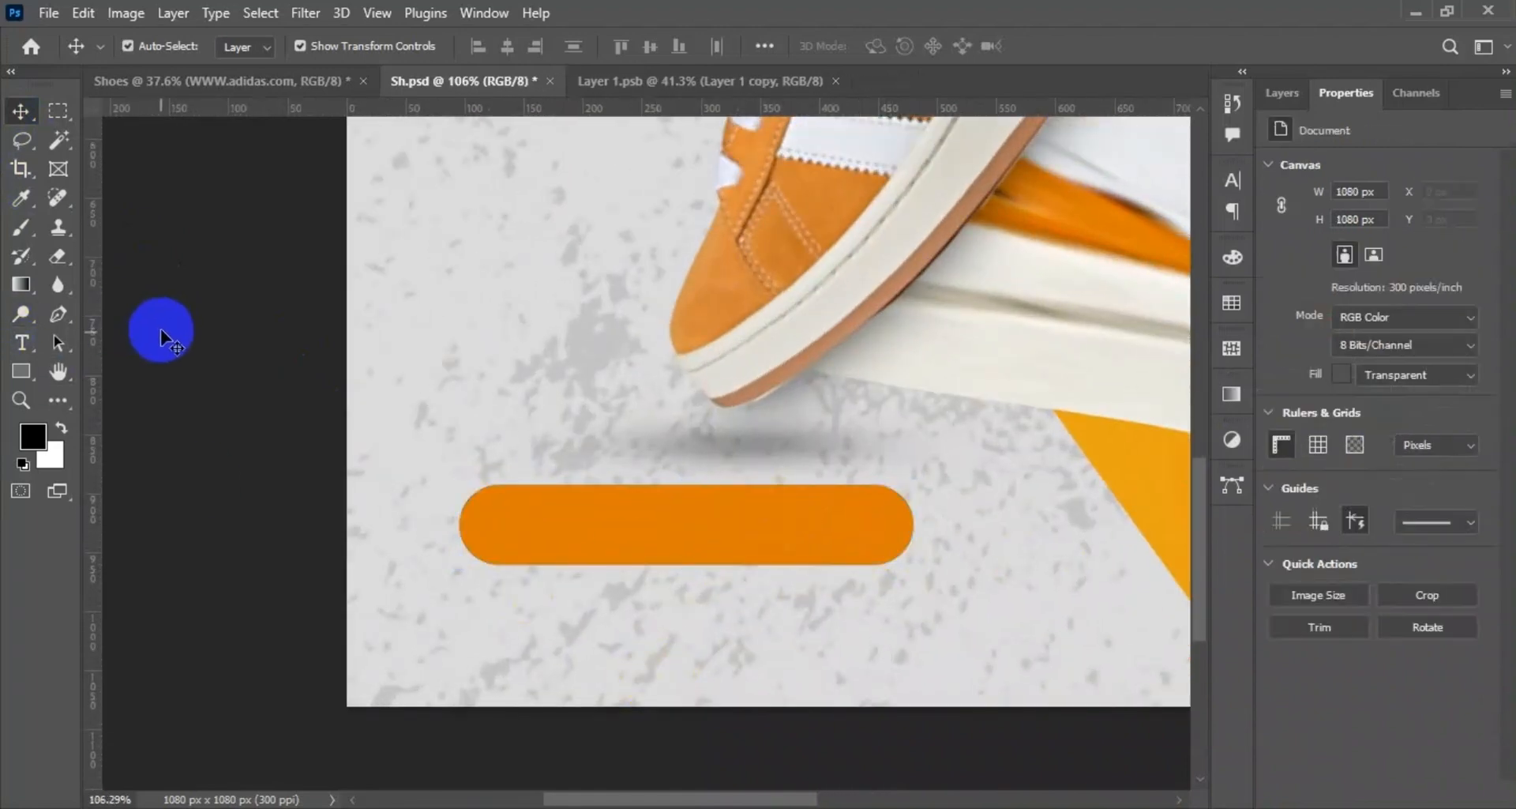
Bring the "order now" text from the Shoes document into the poster over the orange button and color it white.
click(246, 82)
drag(708, 416, 499, 562)
double_click(625, 551)
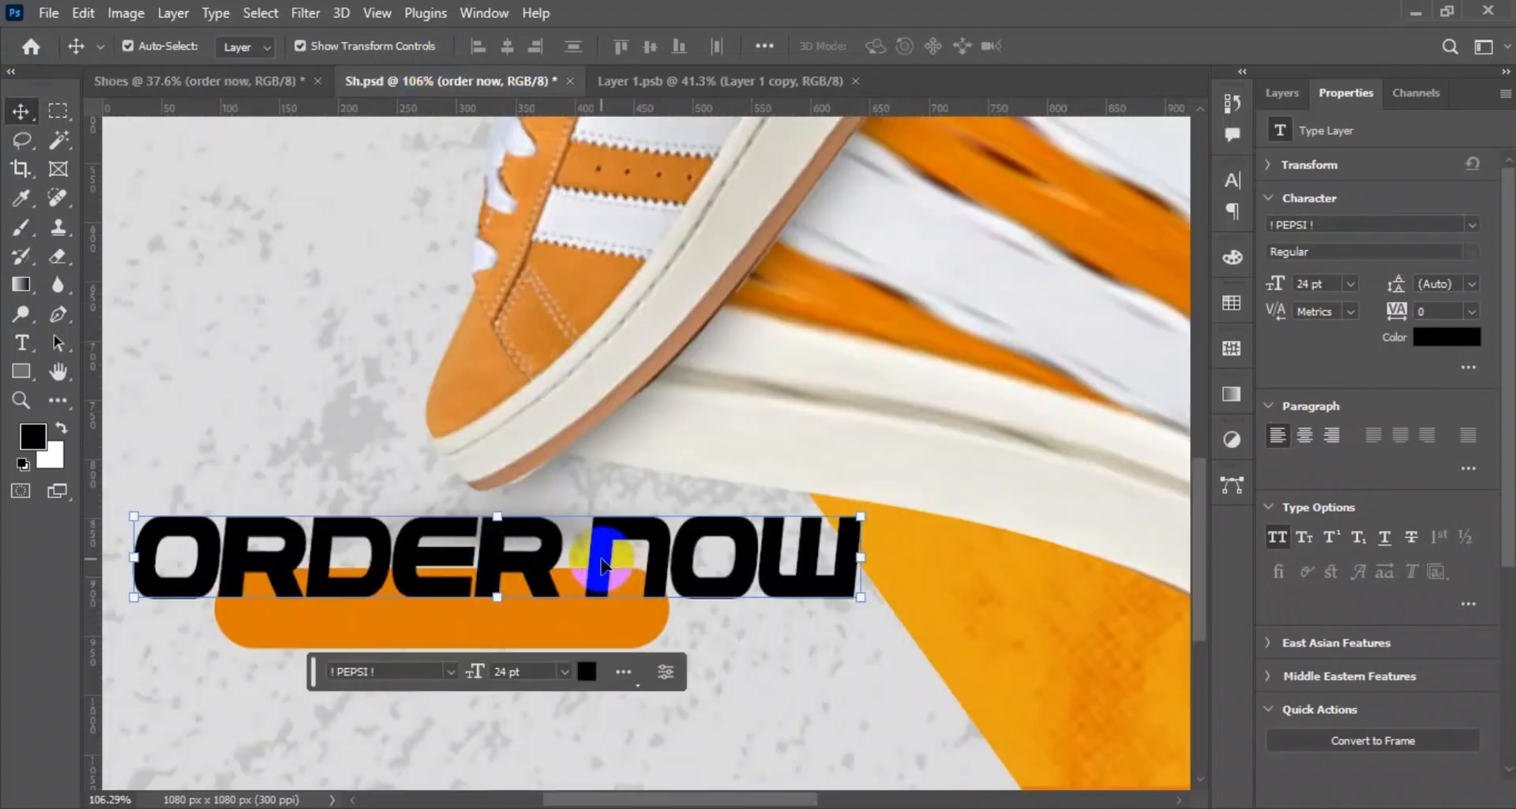
click(587, 672)
click(939, 502)
drag(938, 502, 914, 400)
key(Return)
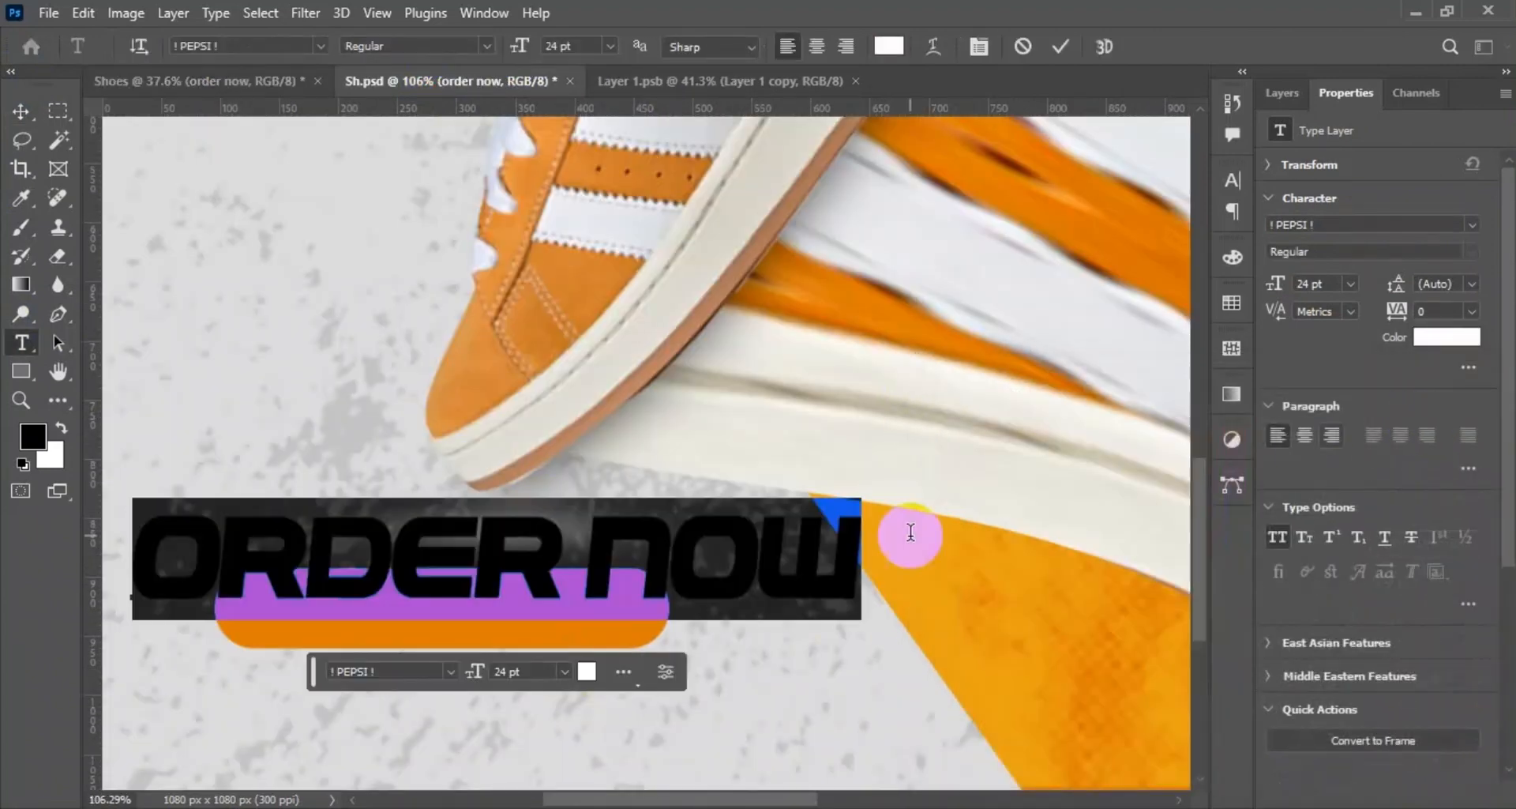
Set the ORDER NOW text in Arial Rounded MT Bold and move it down over the orange button.
click(451, 671)
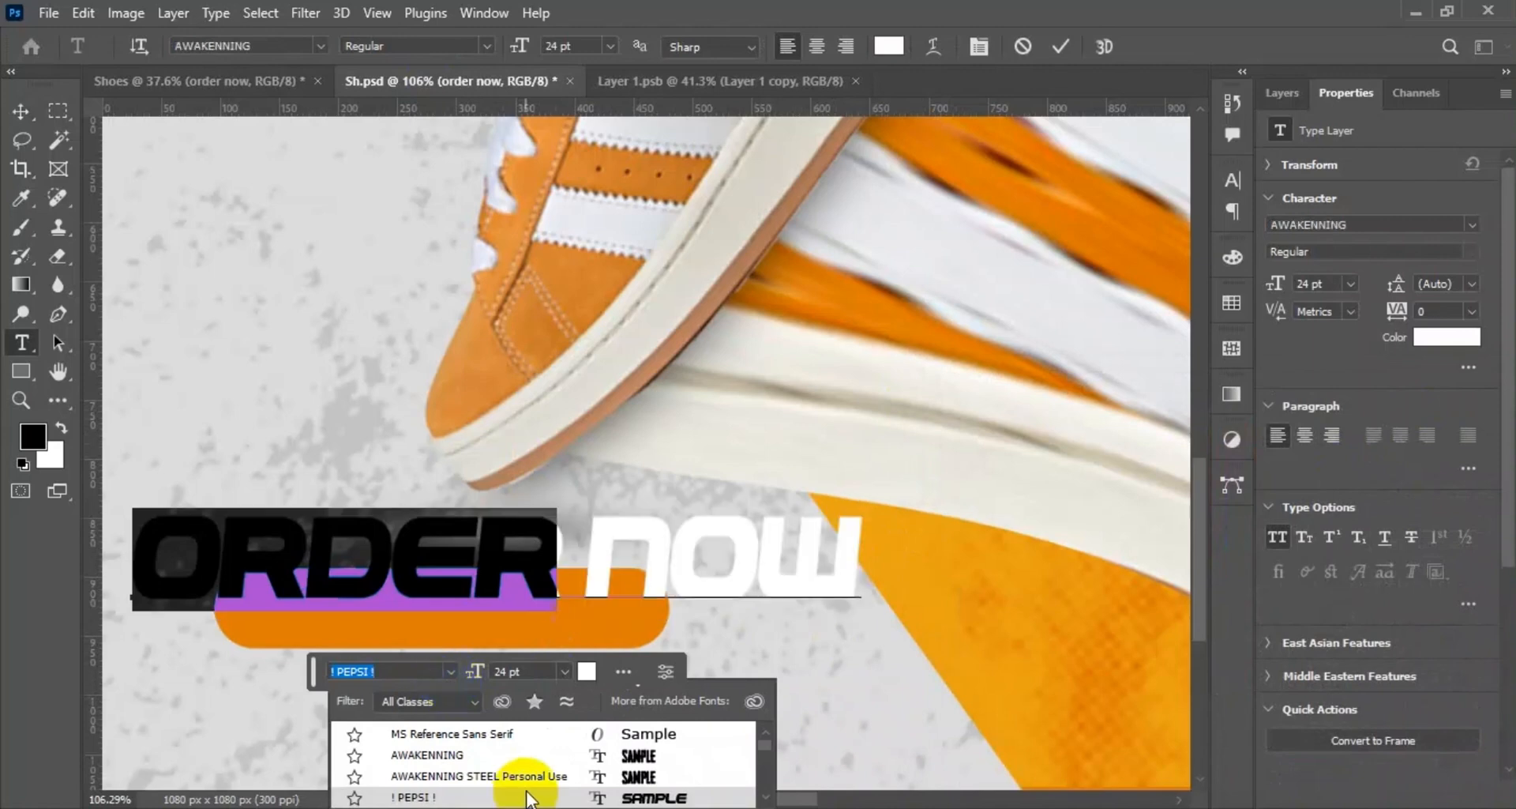
scroll(539, 797, down, 1)
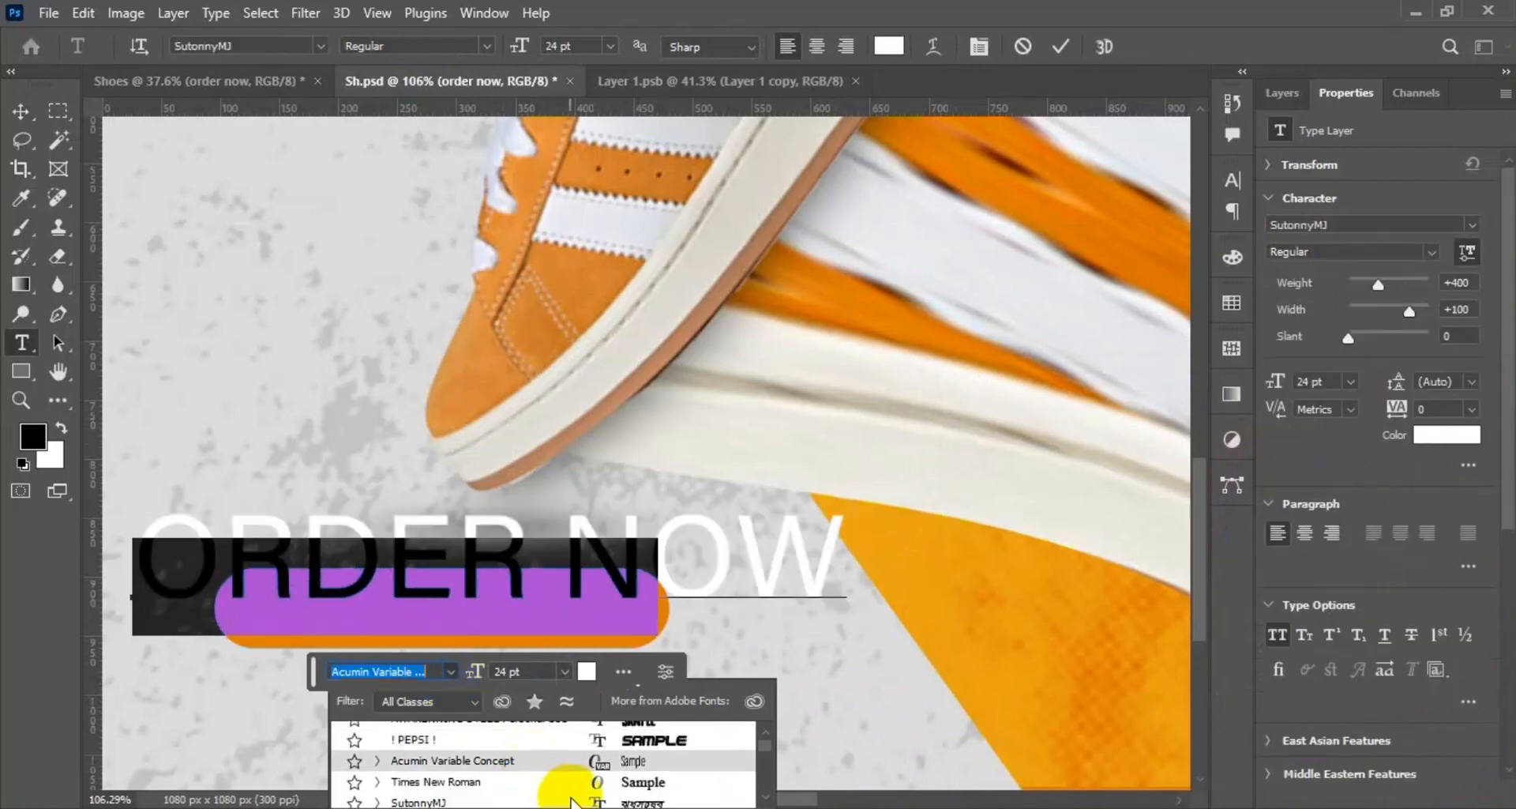
click(324, 45)
click(322, 46)
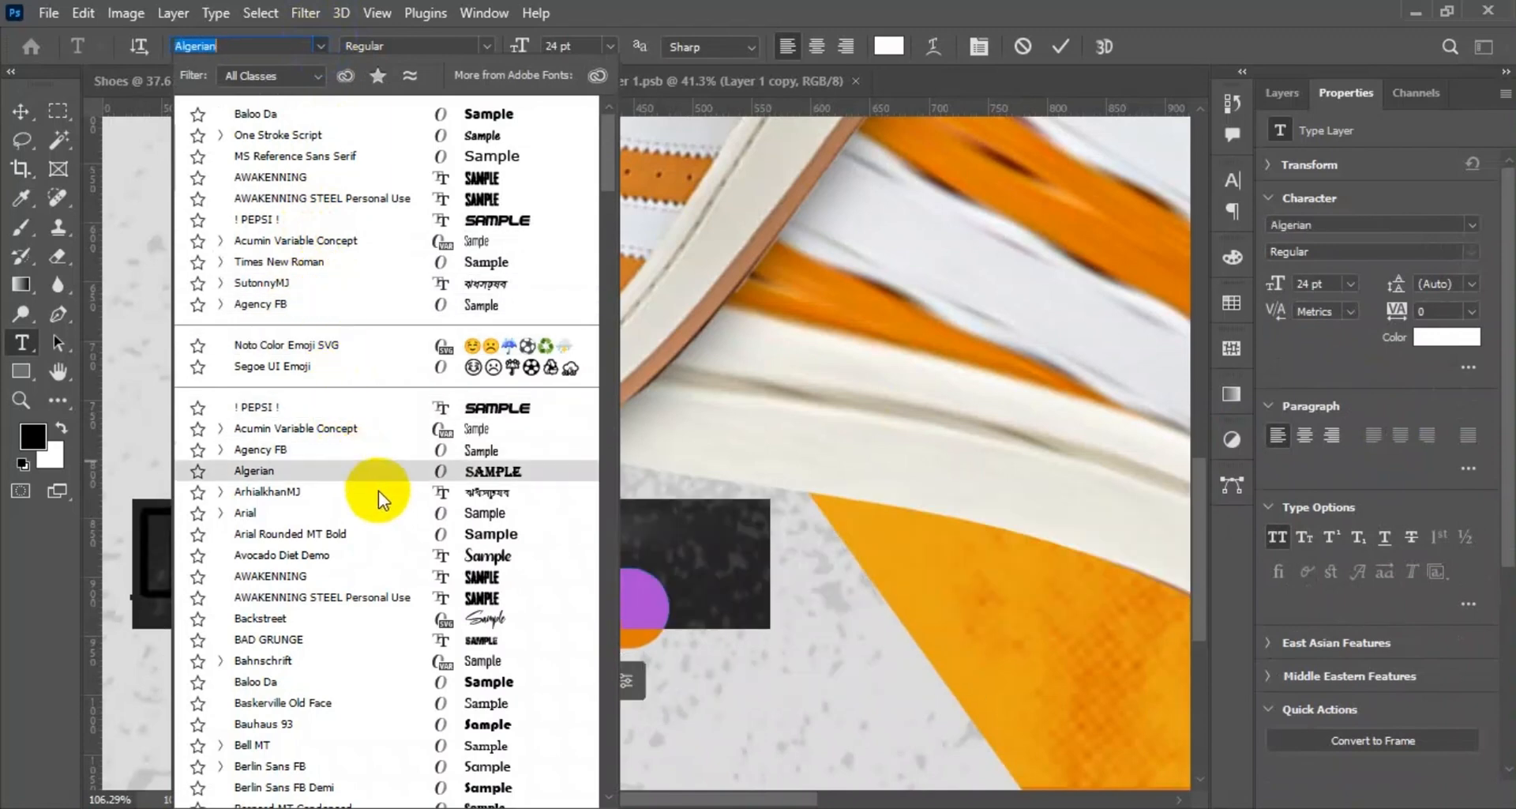
click(390, 534)
key(ctrl+Return)
key(v)
drag(887, 525, 904, 584)
Reduce the ORDER NOW text size to 11 pt.
double_click(536, 640)
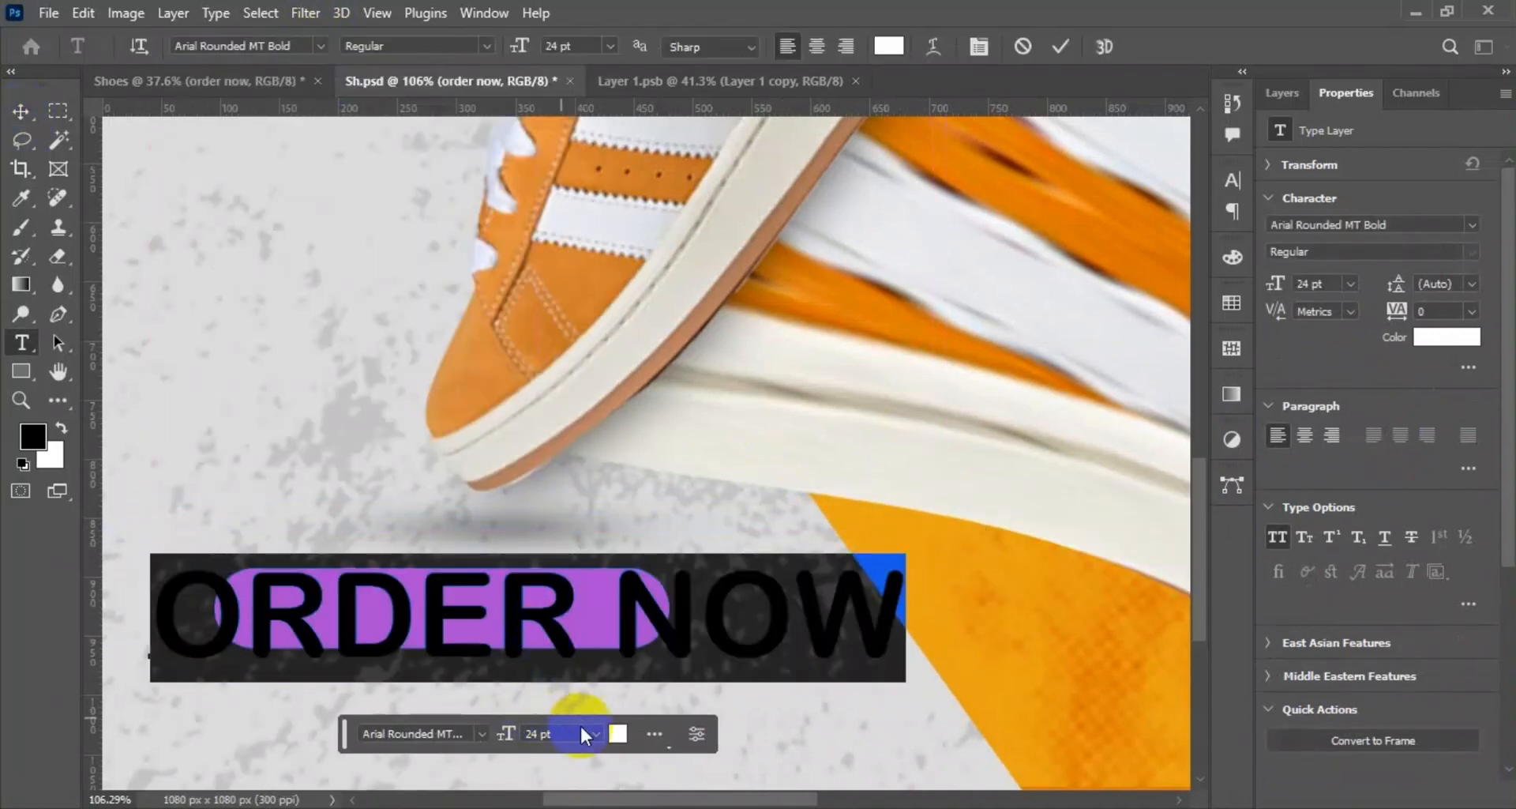
click(596, 735)
click(569, 584)
click(470, 725)
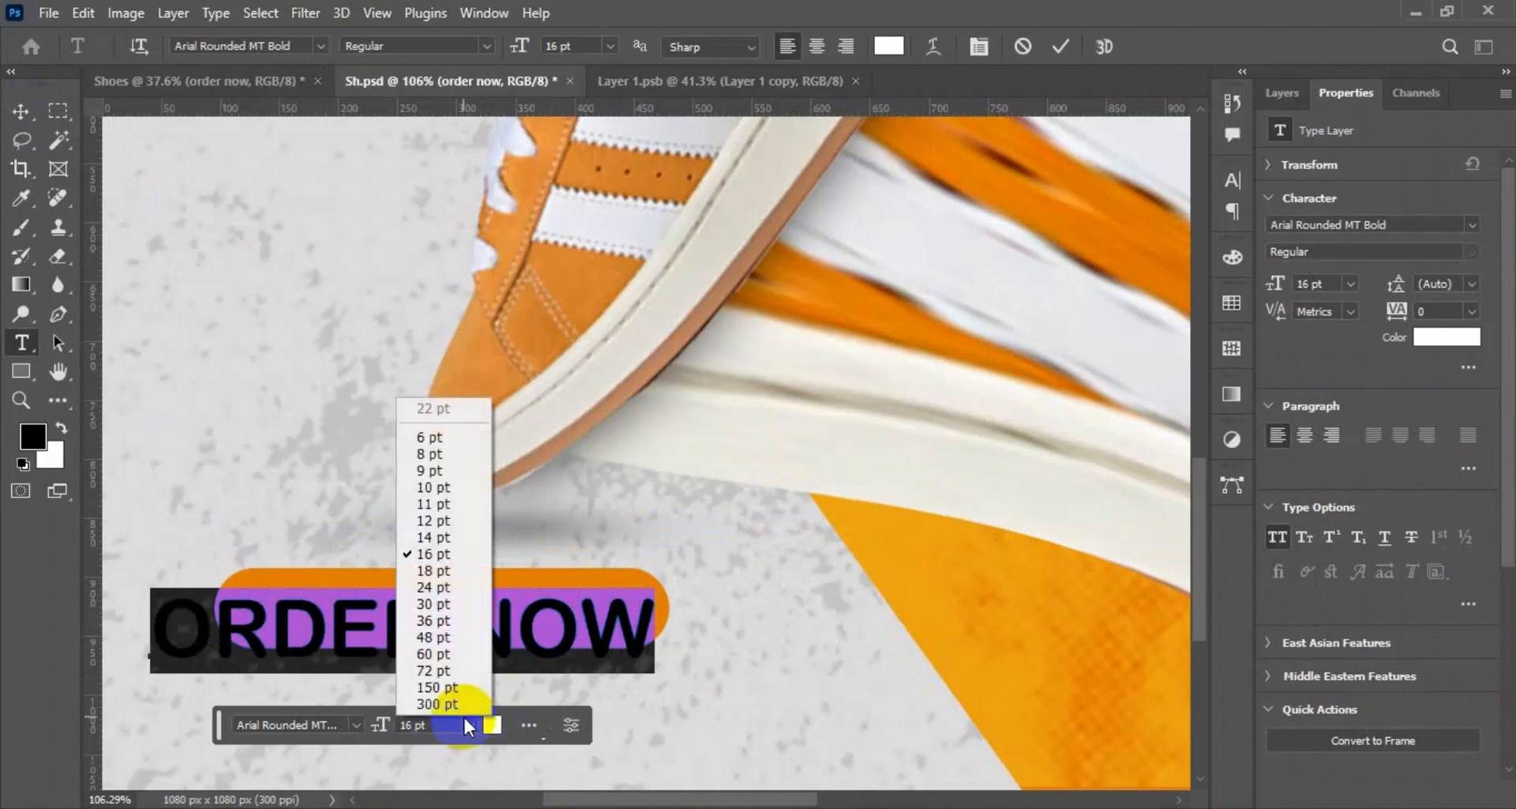
click(416, 510)
Center the ORDER NOW text on the orange button and bring up the layer list with both layers selected.
click(21, 112)
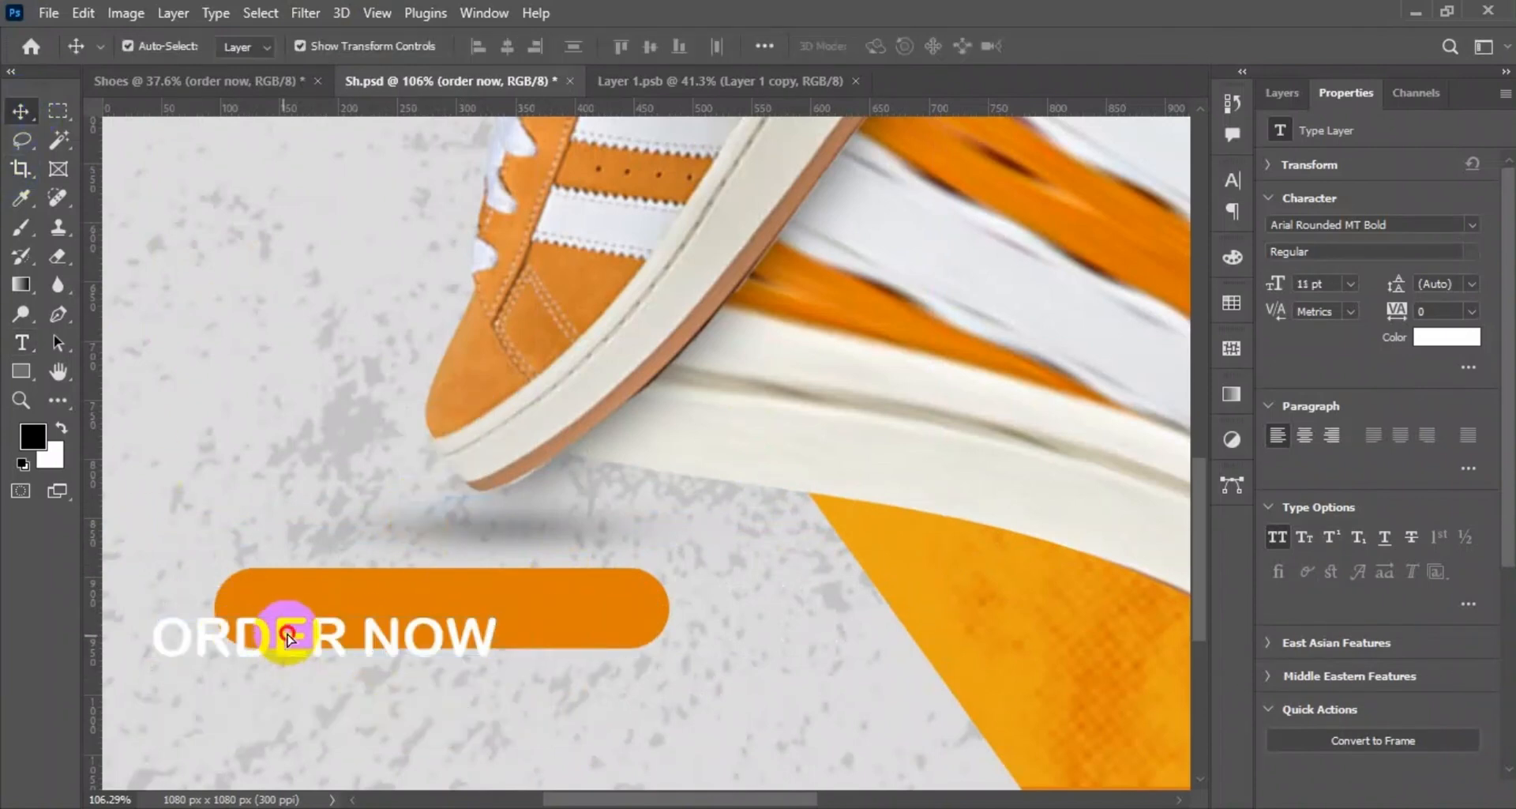
drag(287, 637, 393, 613)
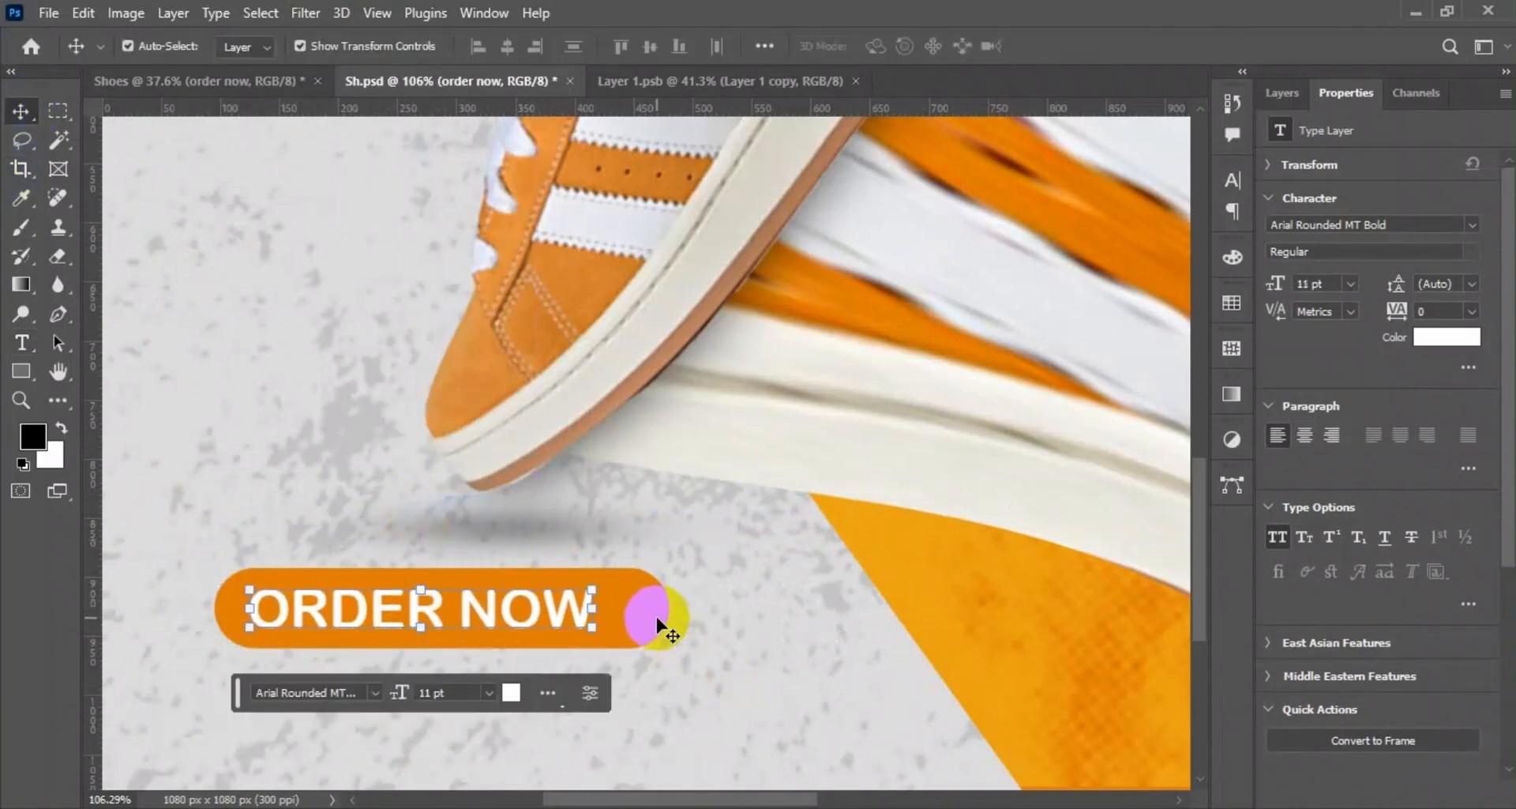
click(656, 617)
click(509, 47)
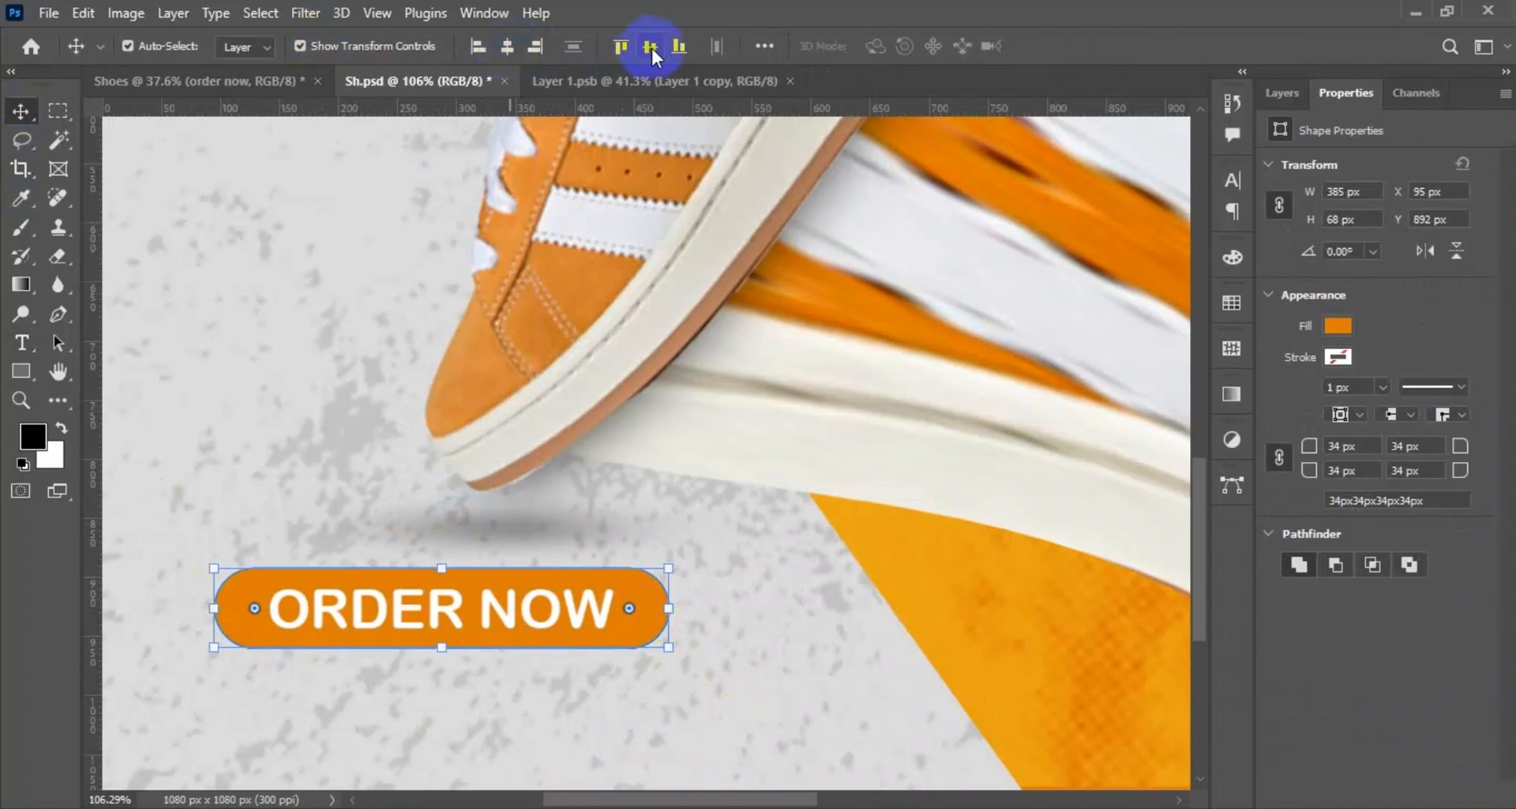
click(1281, 92)
click(1408, 286)
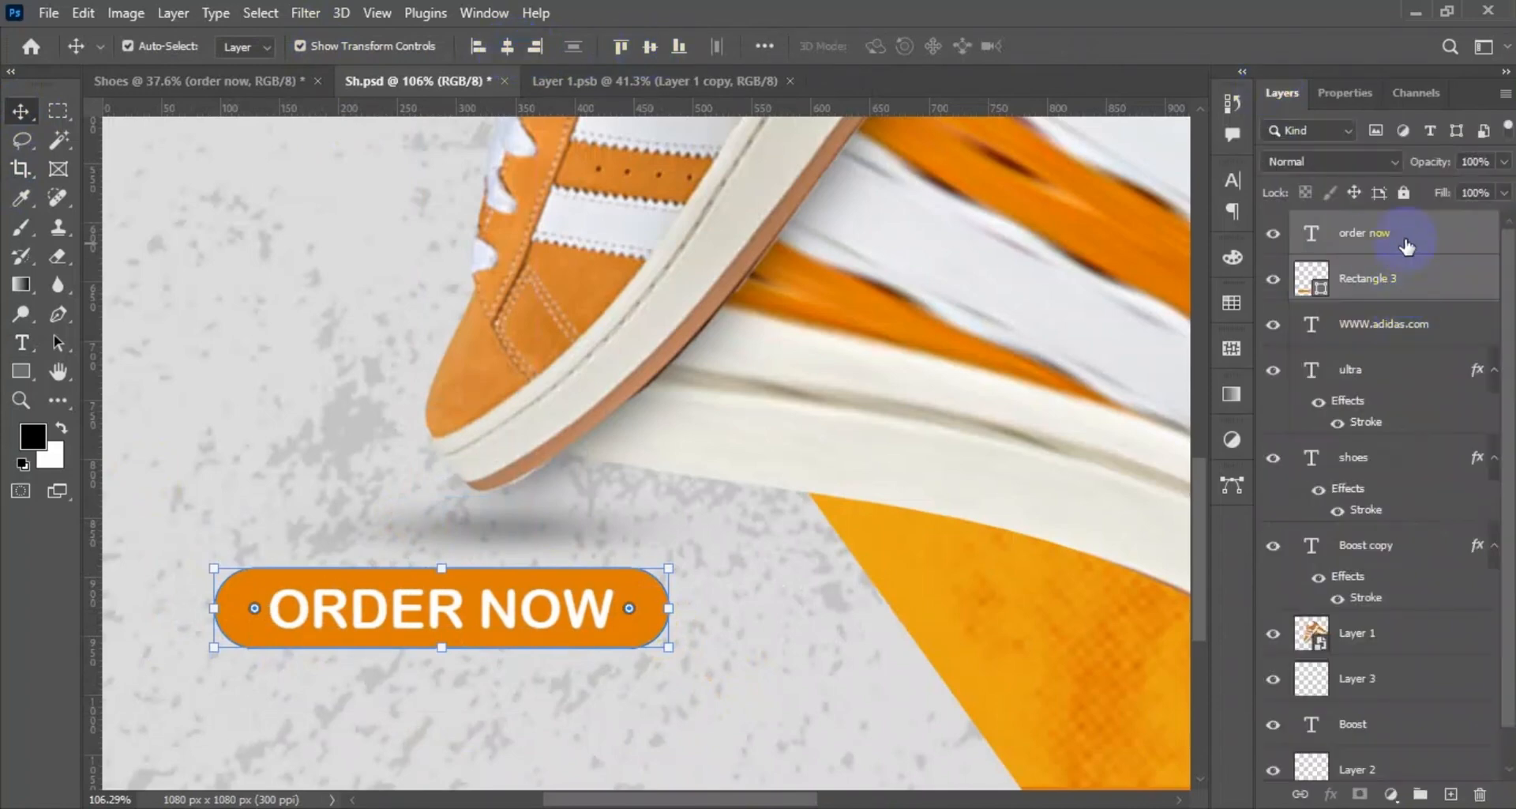
click(1384, 324)
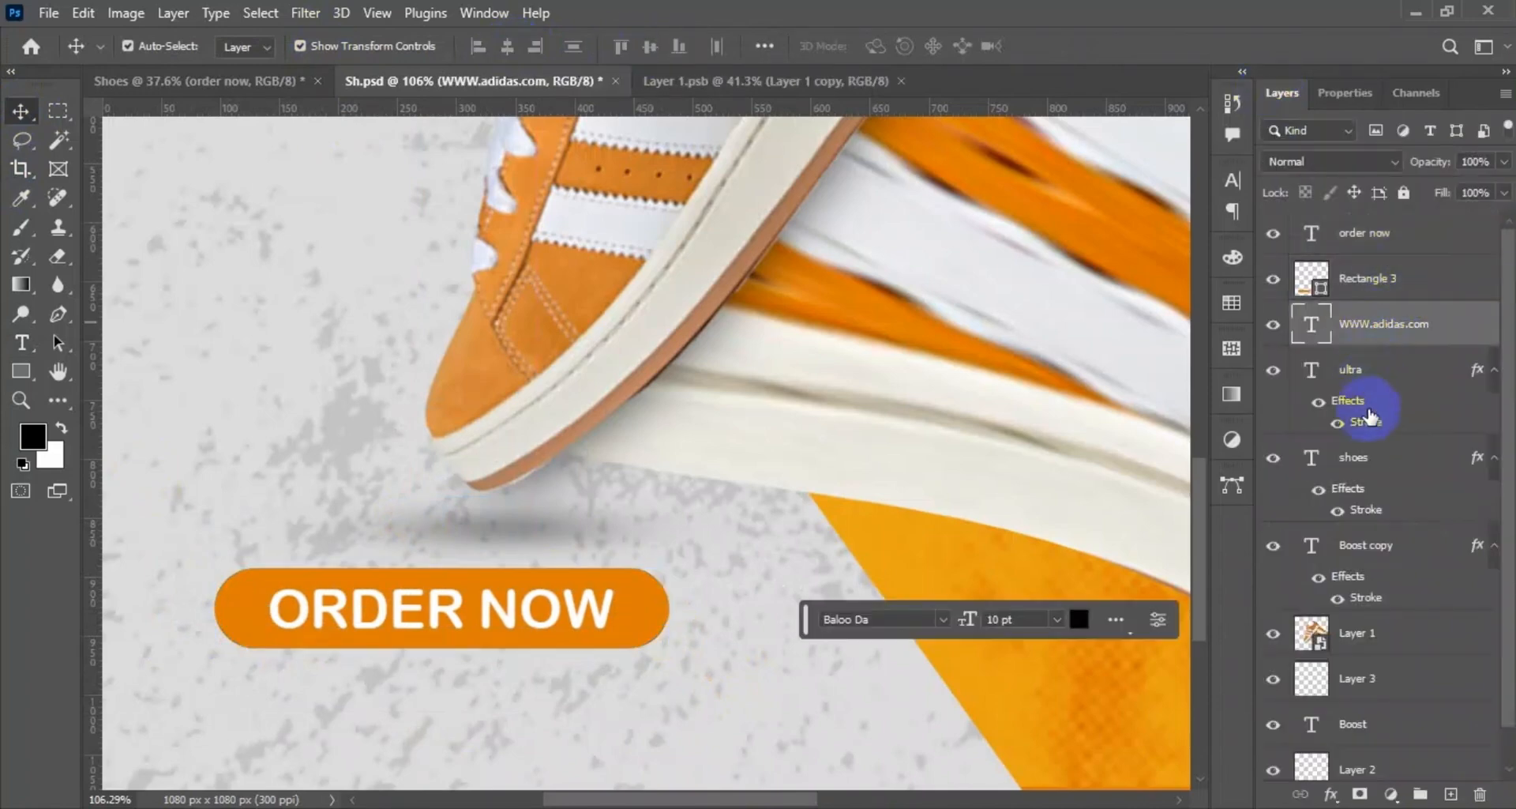
shift+click(1357, 547)
ctrl+click(1363, 727)
ctrl+click(1353, 236)
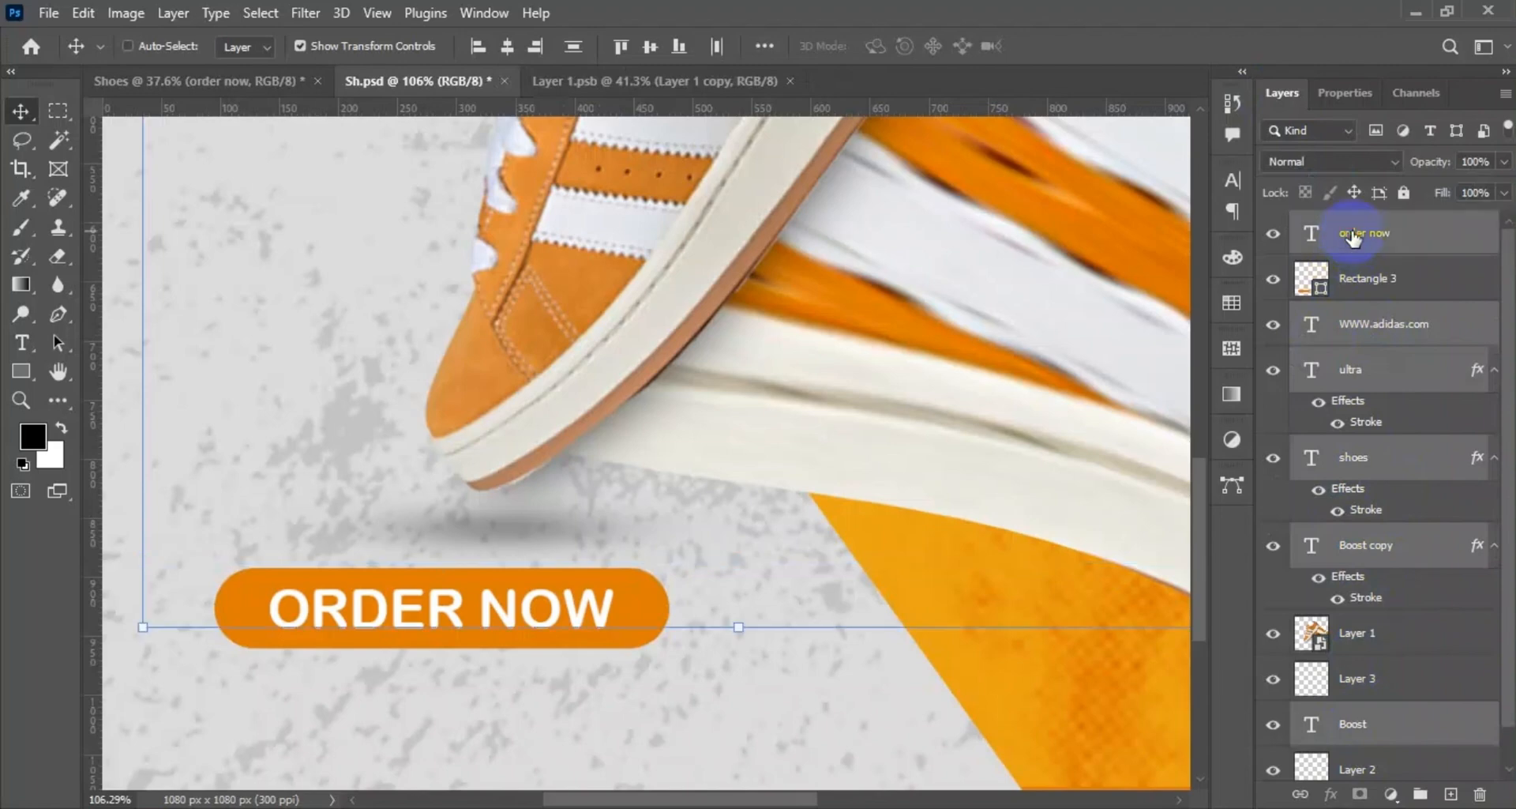
key(ctrl+g)
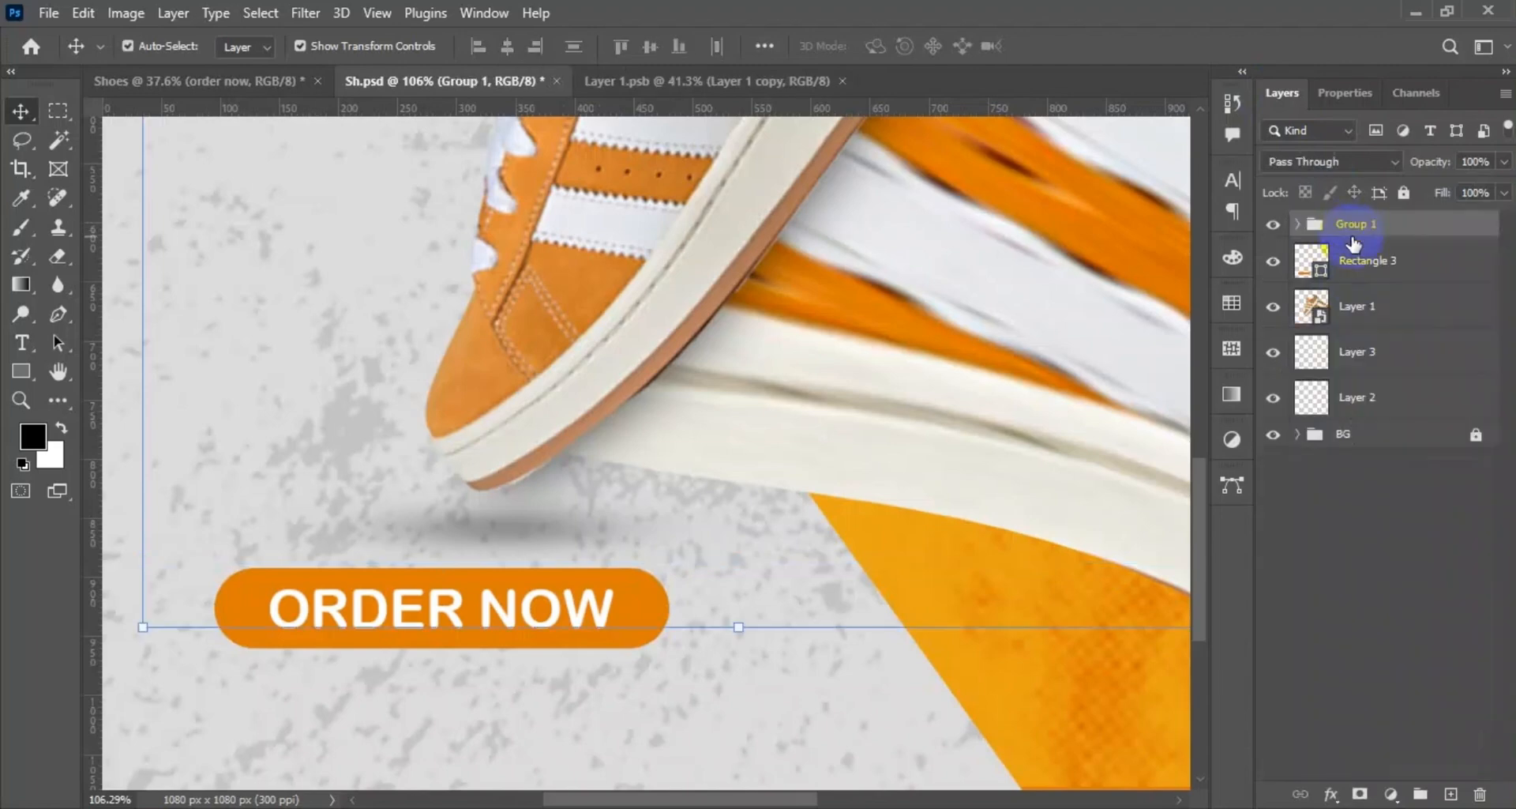
Check Layer 2 for pixel content and delete the empty layer.
click(1374, 363)
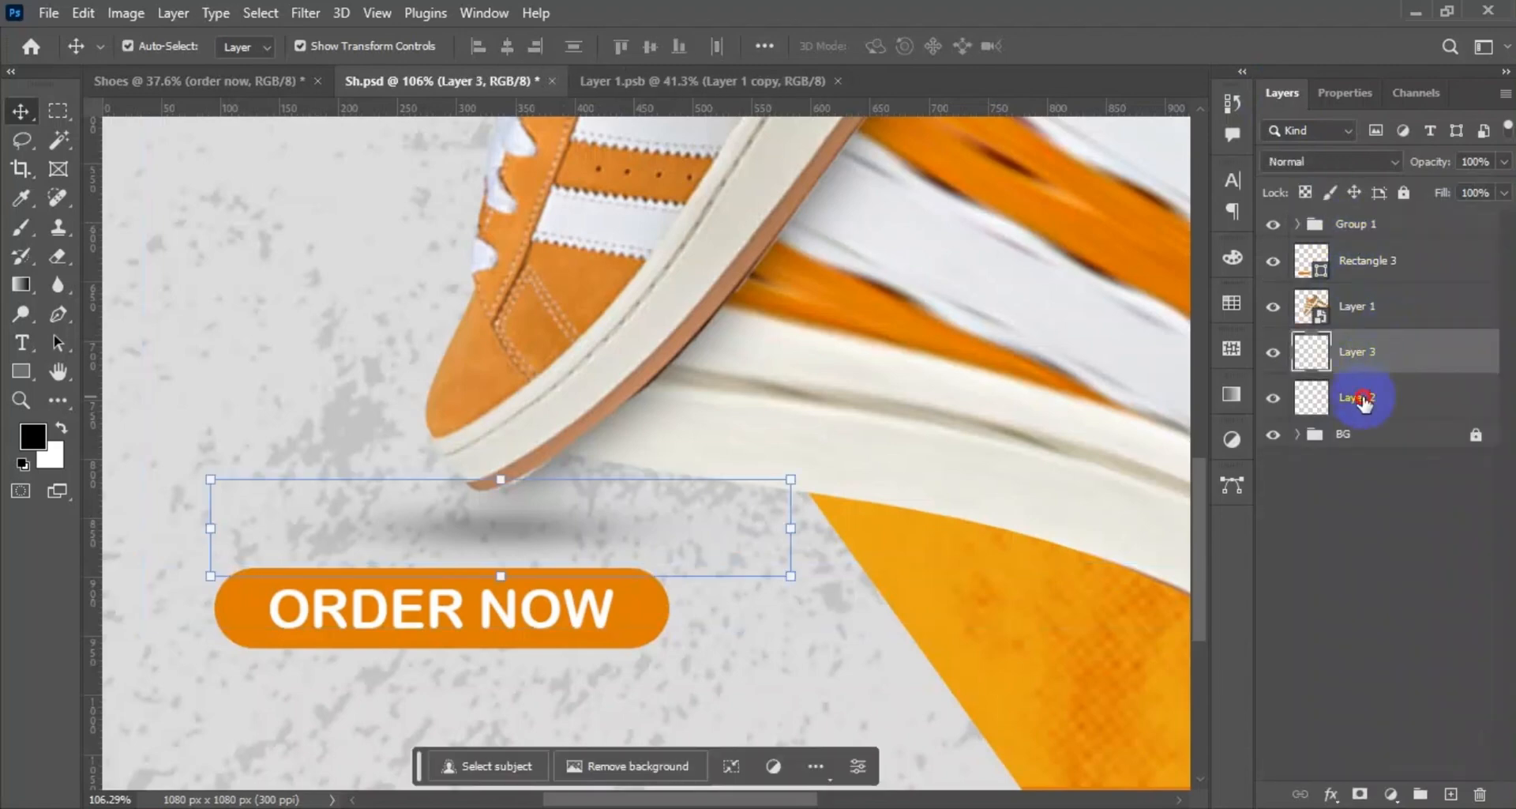
click(1364, 401)
key(ctrl+0)
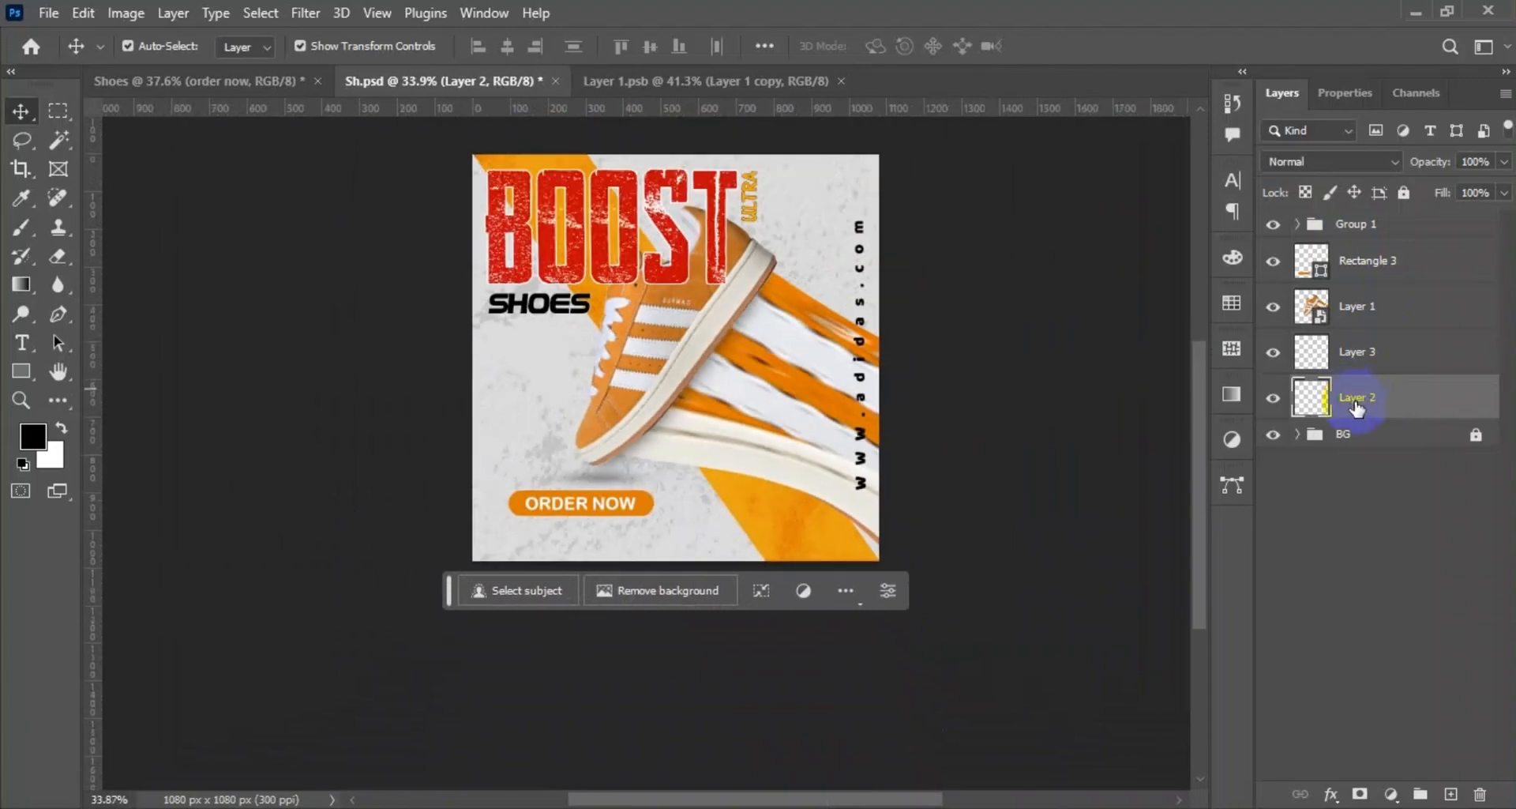
ctrl+click(1324, 408)
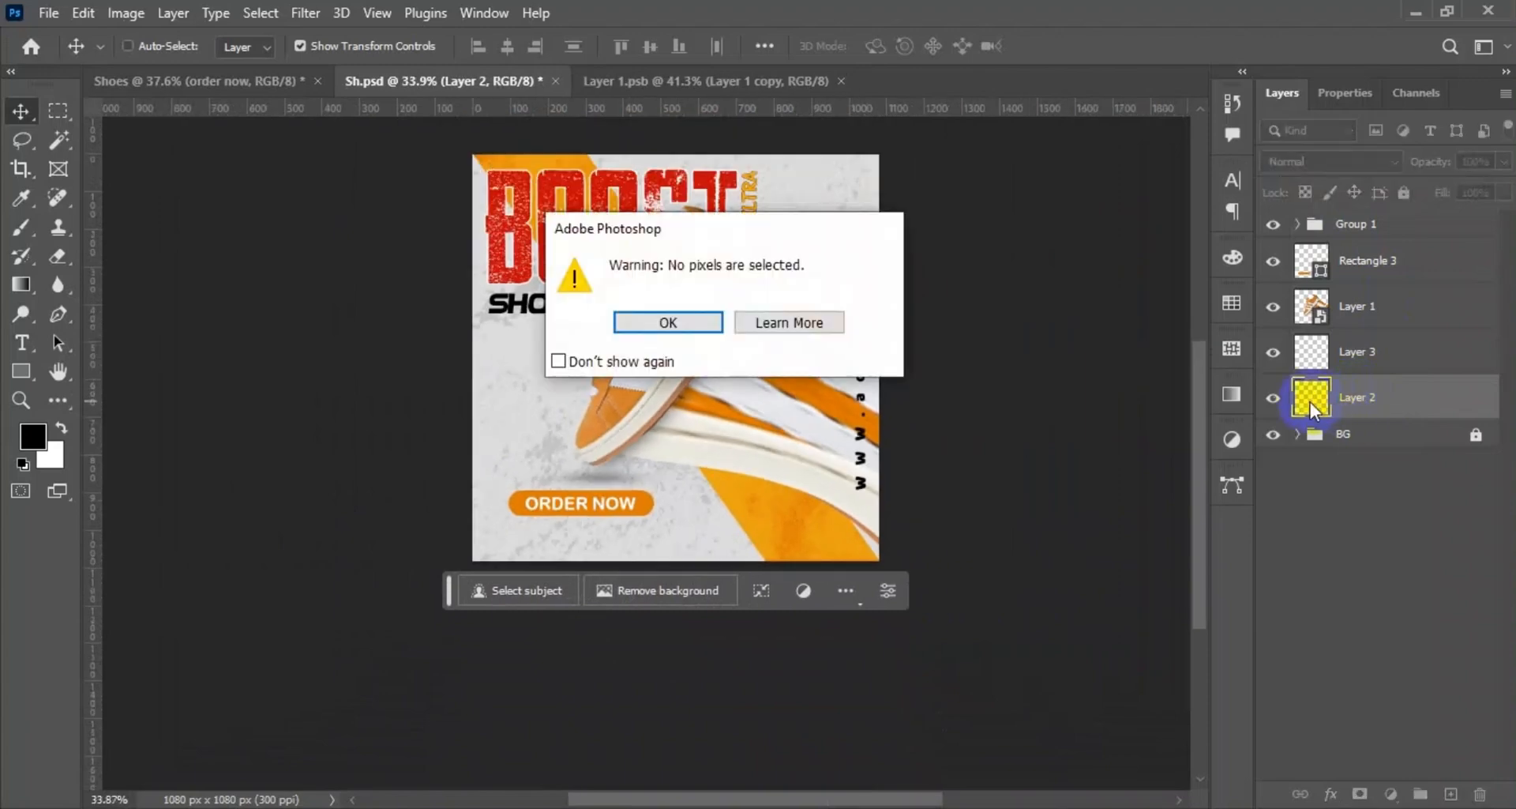
click(708, 329)
ctrl+click(1315, 409)
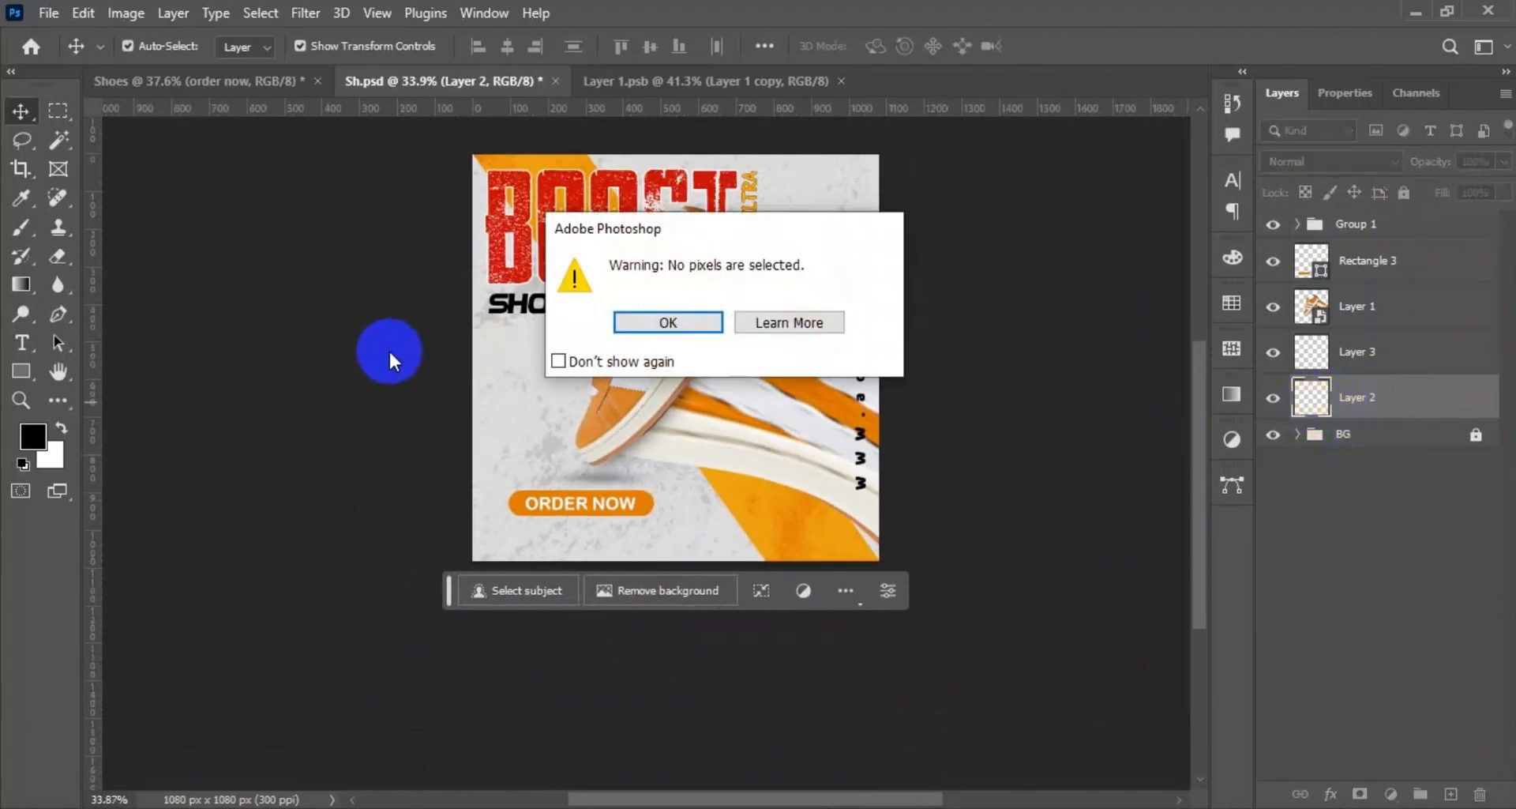
click(669, 324)
drag(1278, 407, 1480, 794)
Group Layer 3 and Layer 1 under the name SHOES and move the Rectangle 3 layer into that group.
click(1384, 357)
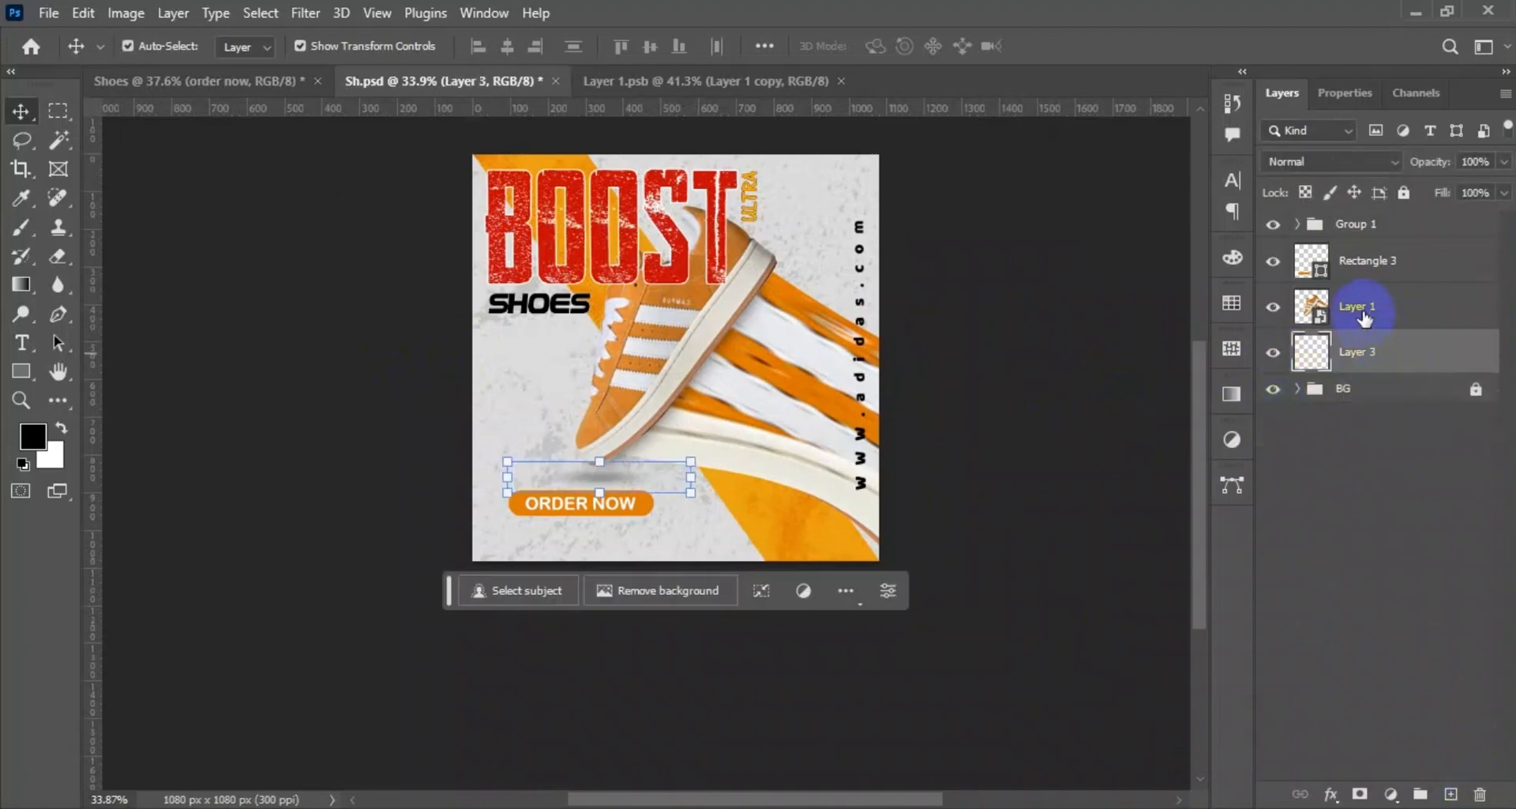
ctrl+click(1365, 312)
key(ctrl+g)
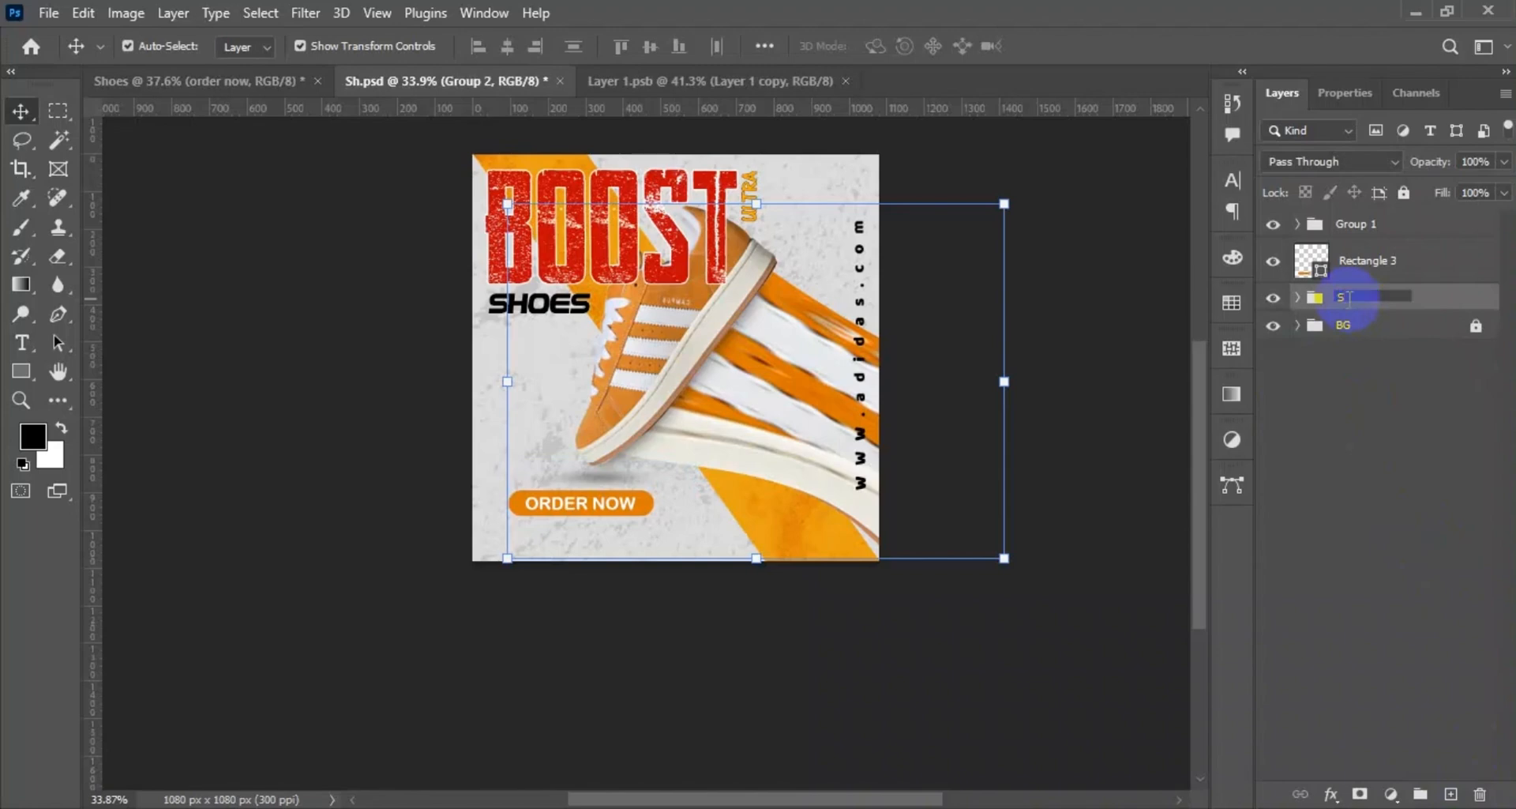
click(1376, 499)
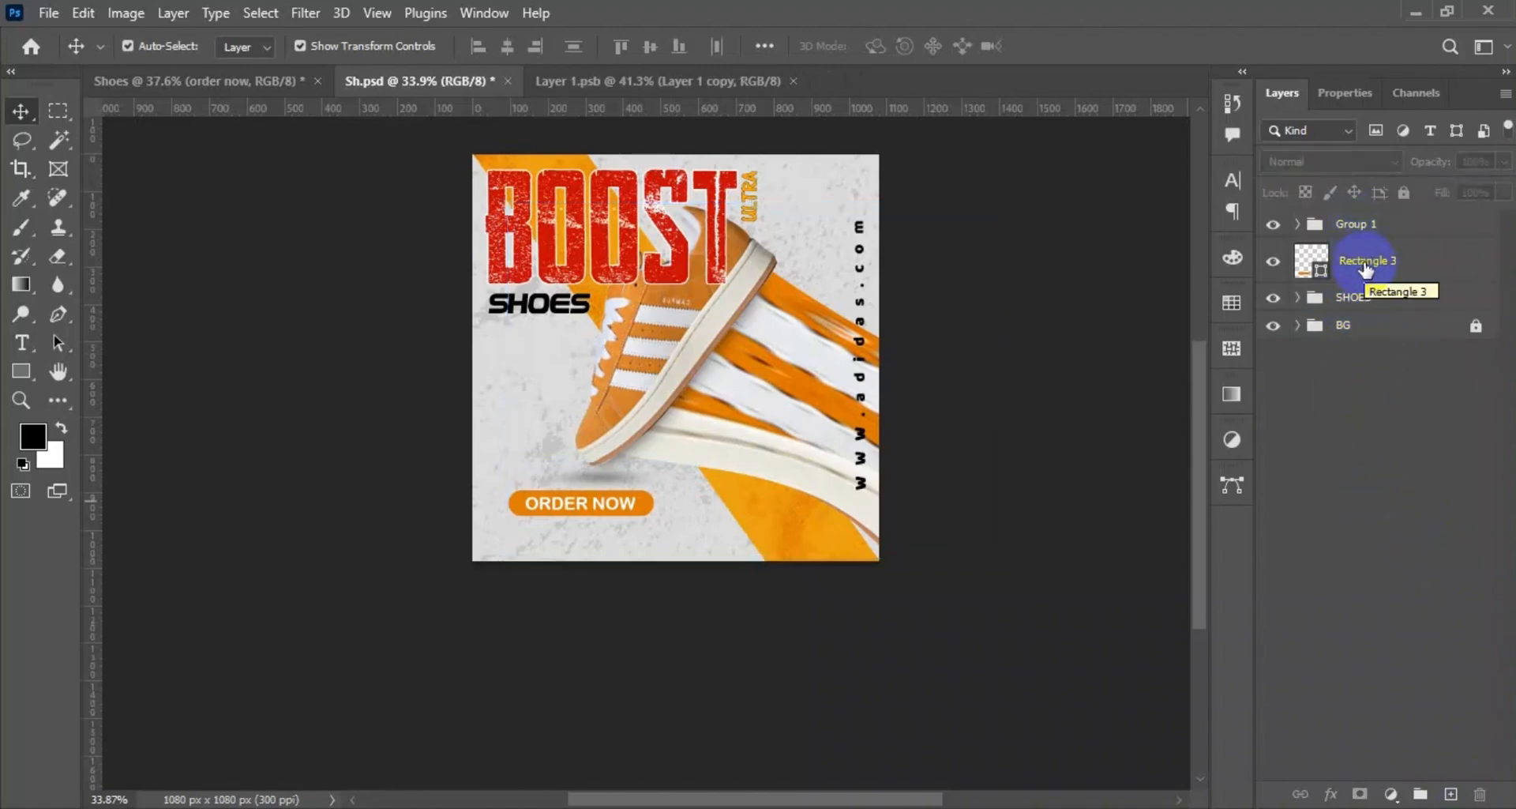
drag(1366, 269, 1357, 291)
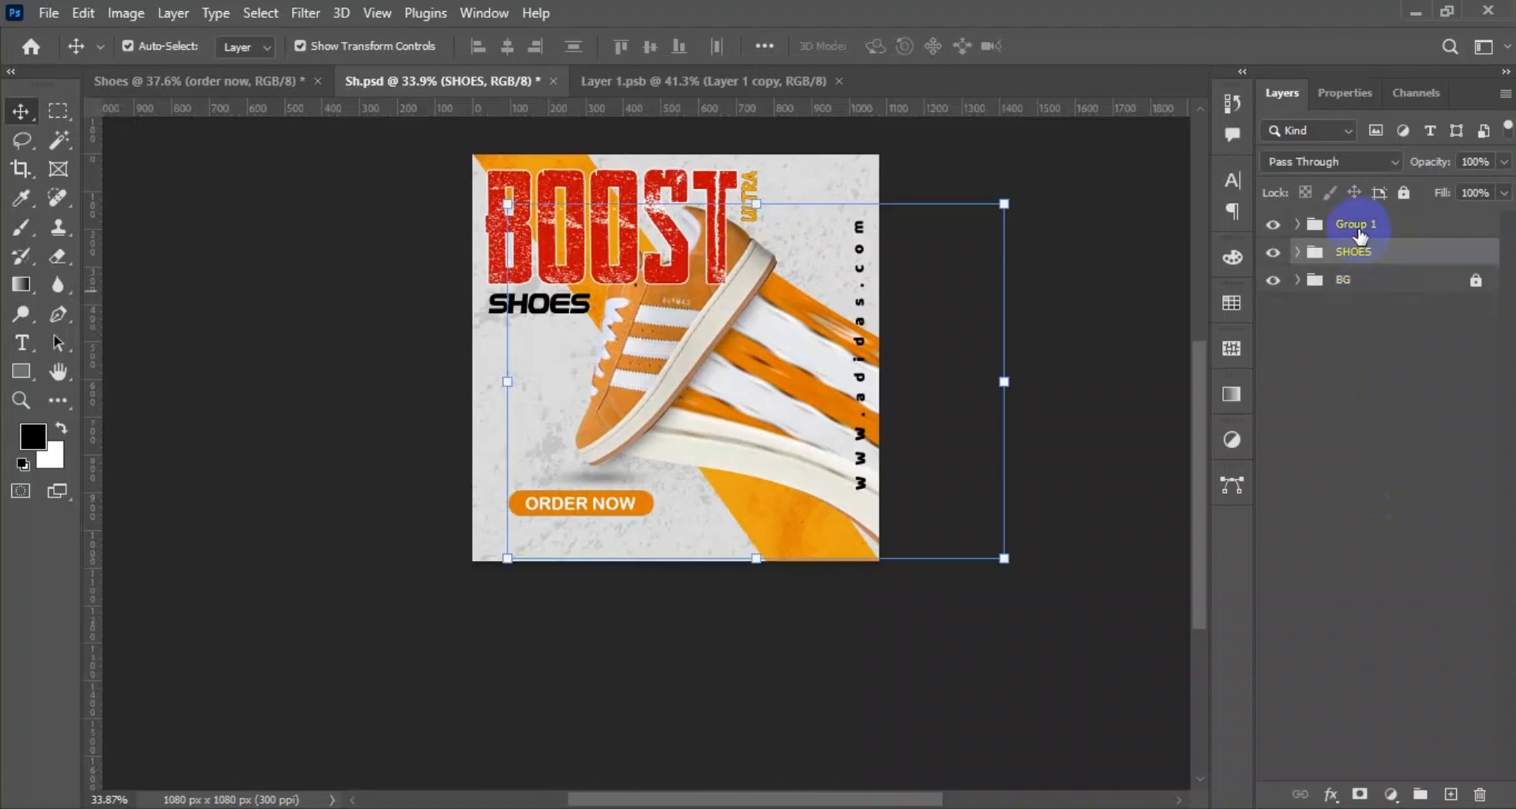
Rename the group of text layers to TAXT.
double_click(1358, 227)
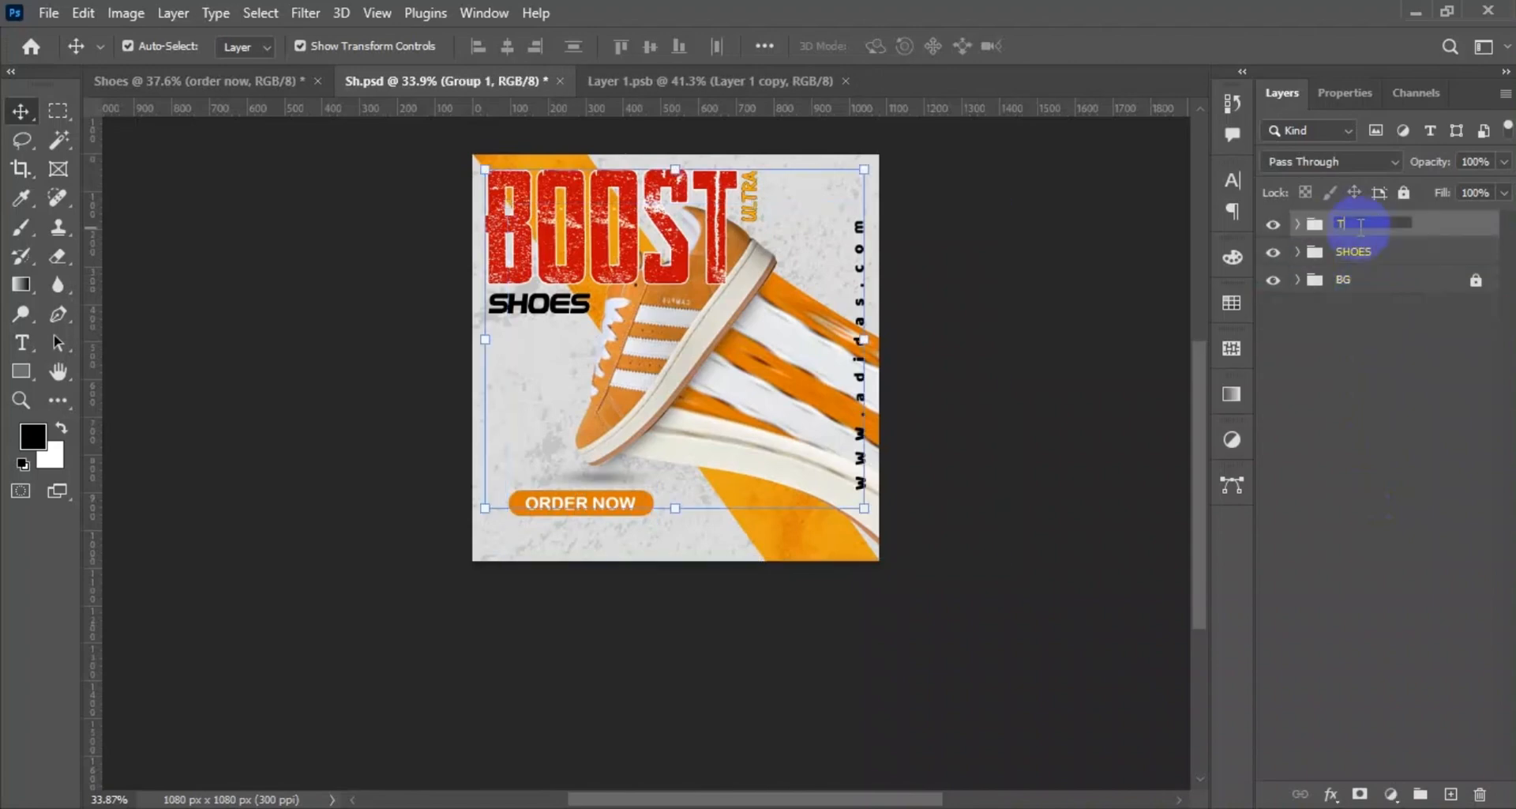
text(TAXT)
click(1369, 395)
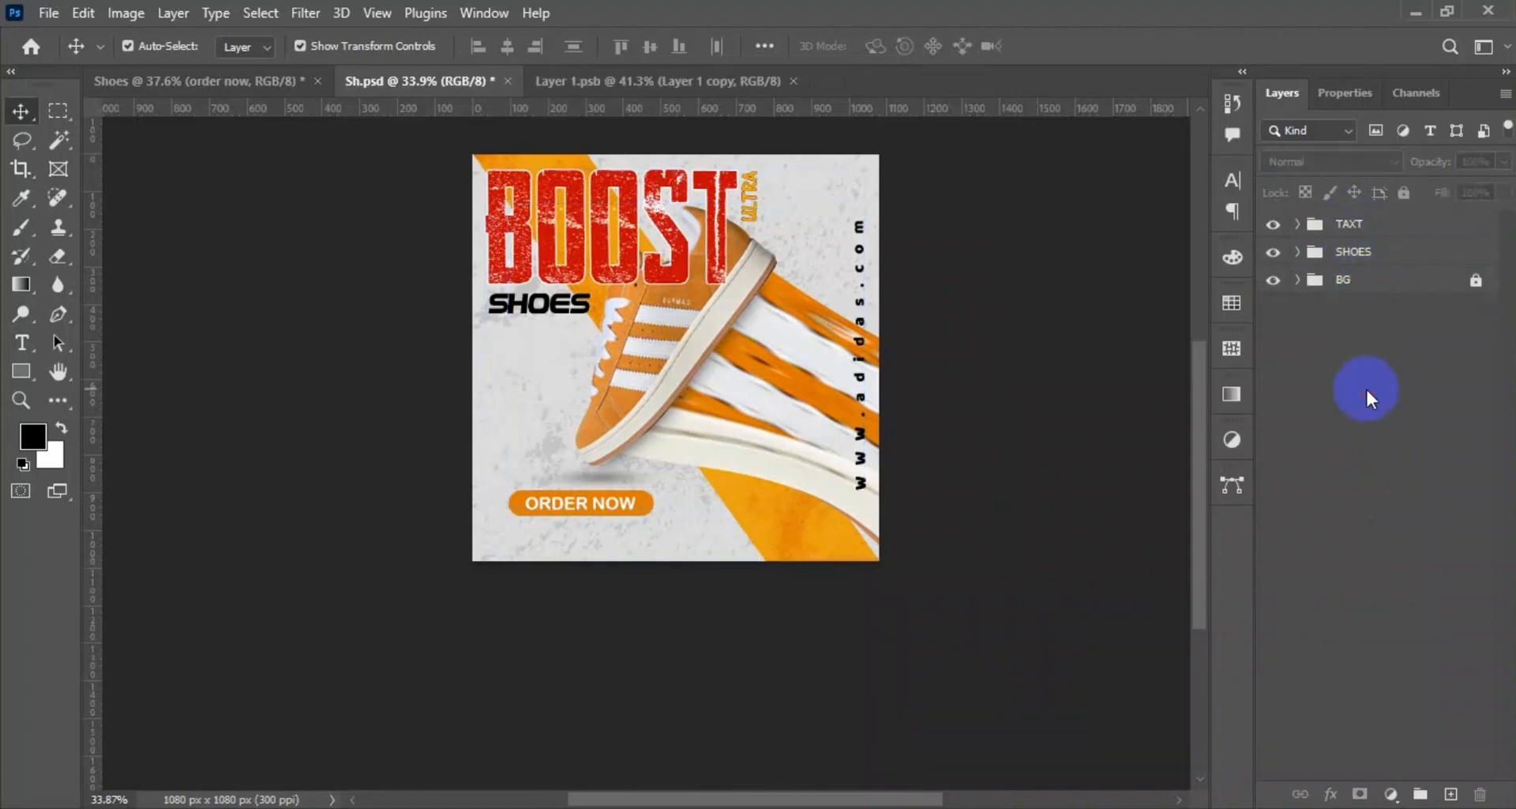
Bring the phone number text from the Shoes document into the poster below the ORDER NOW button and scale it to about 68%.
click(254, 79)
drag(576, 627, 596, 542)
scroll(596, 542, up, 5)
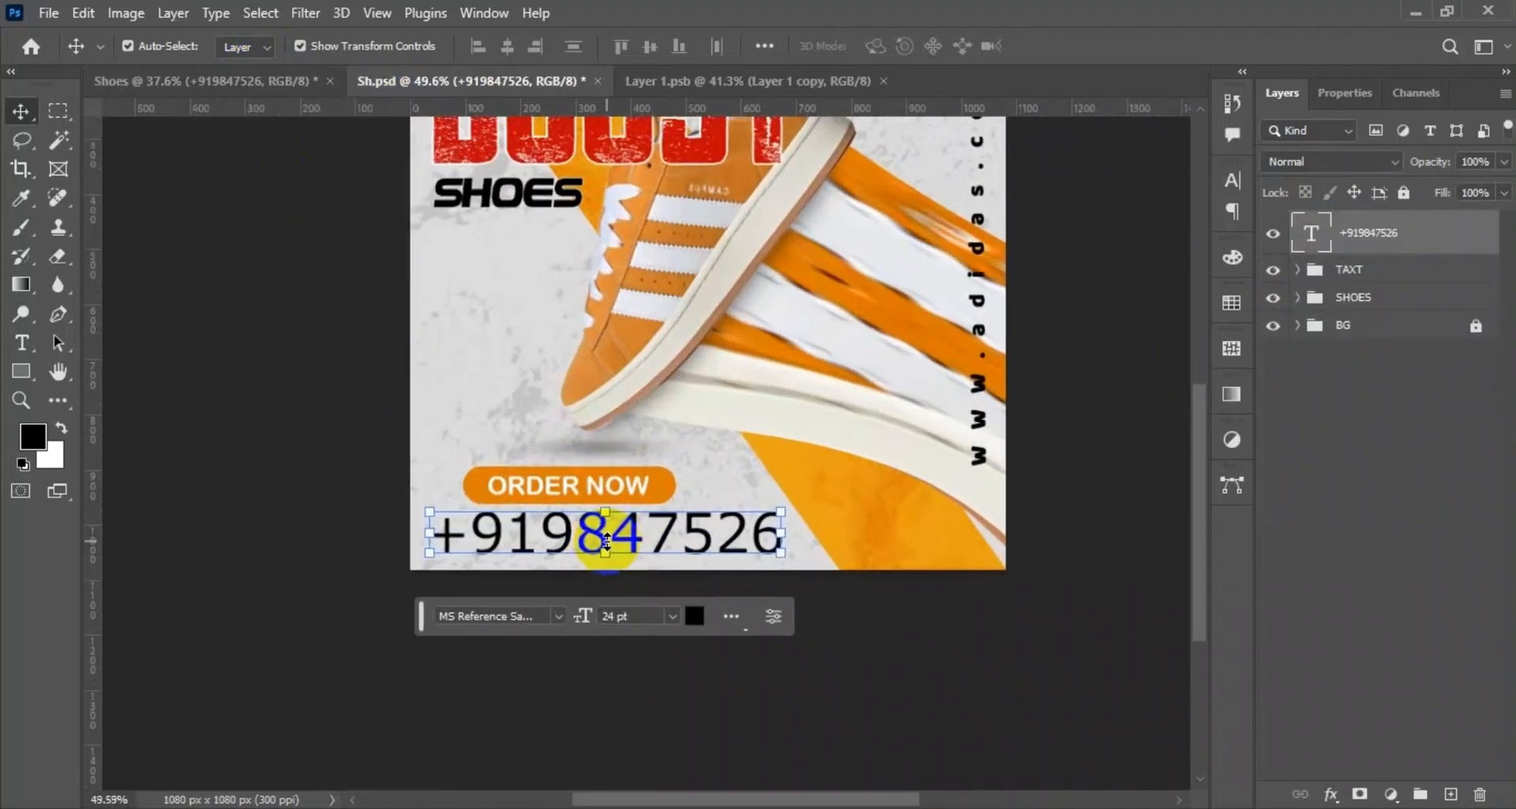
key(ctrl+t)
drag(978, 582, 652, 531)
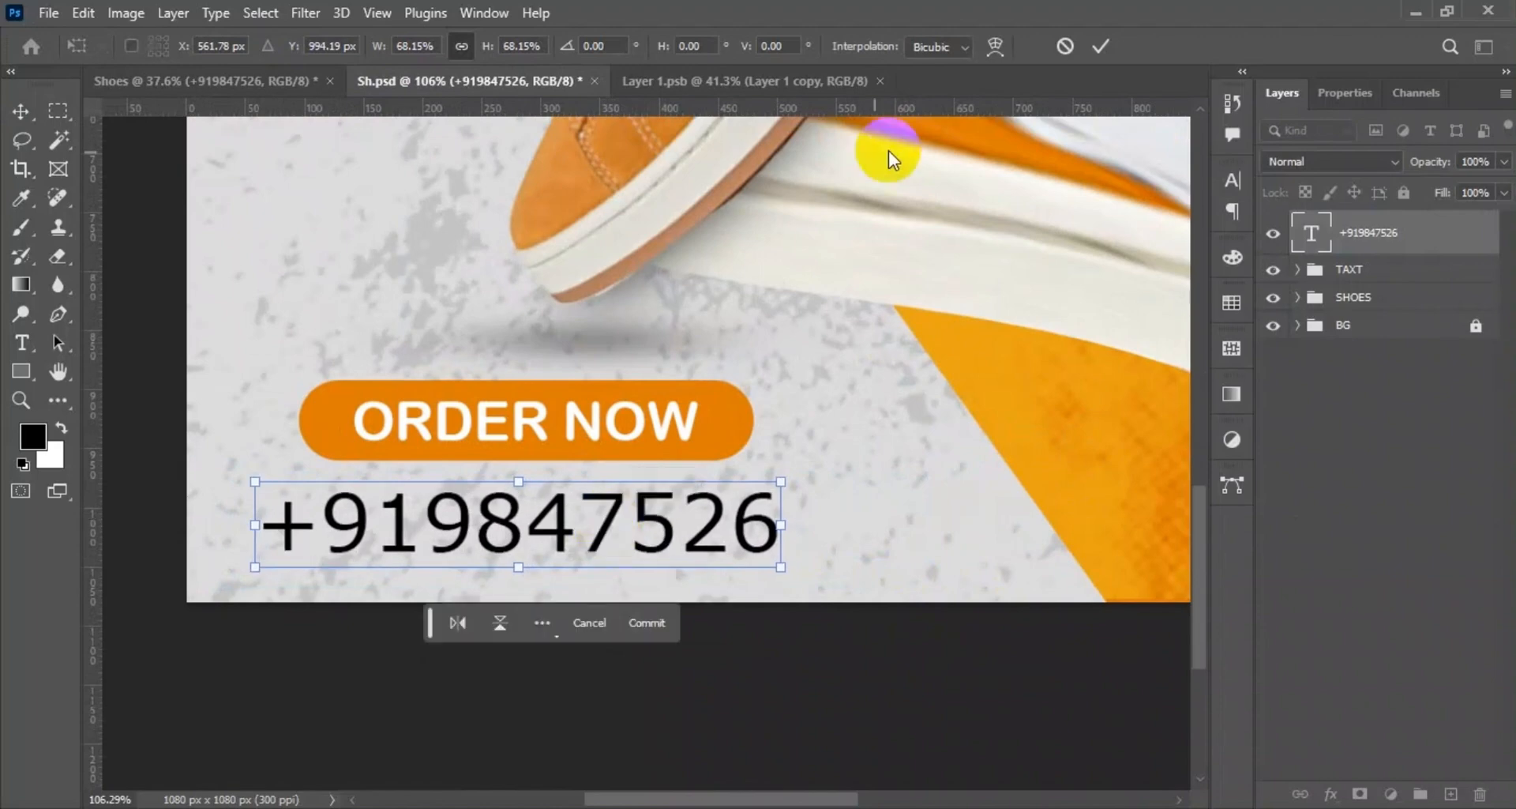
click(1104, 47)
Center the ORDER NOW text and its orange button horizontally over the phone number.
shift+click(381, 433)
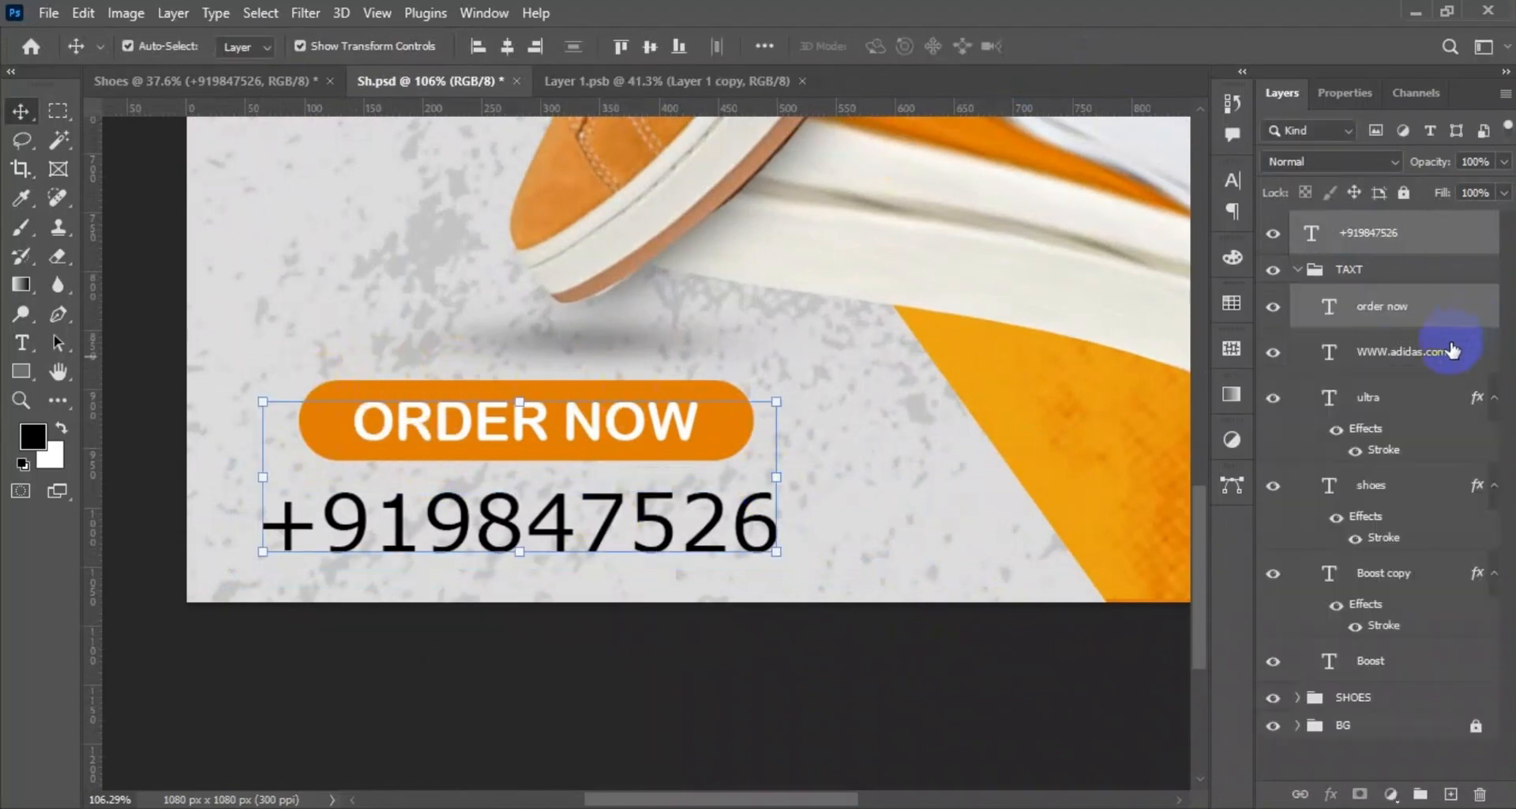
click(1298, 698)
click(1335, 734)
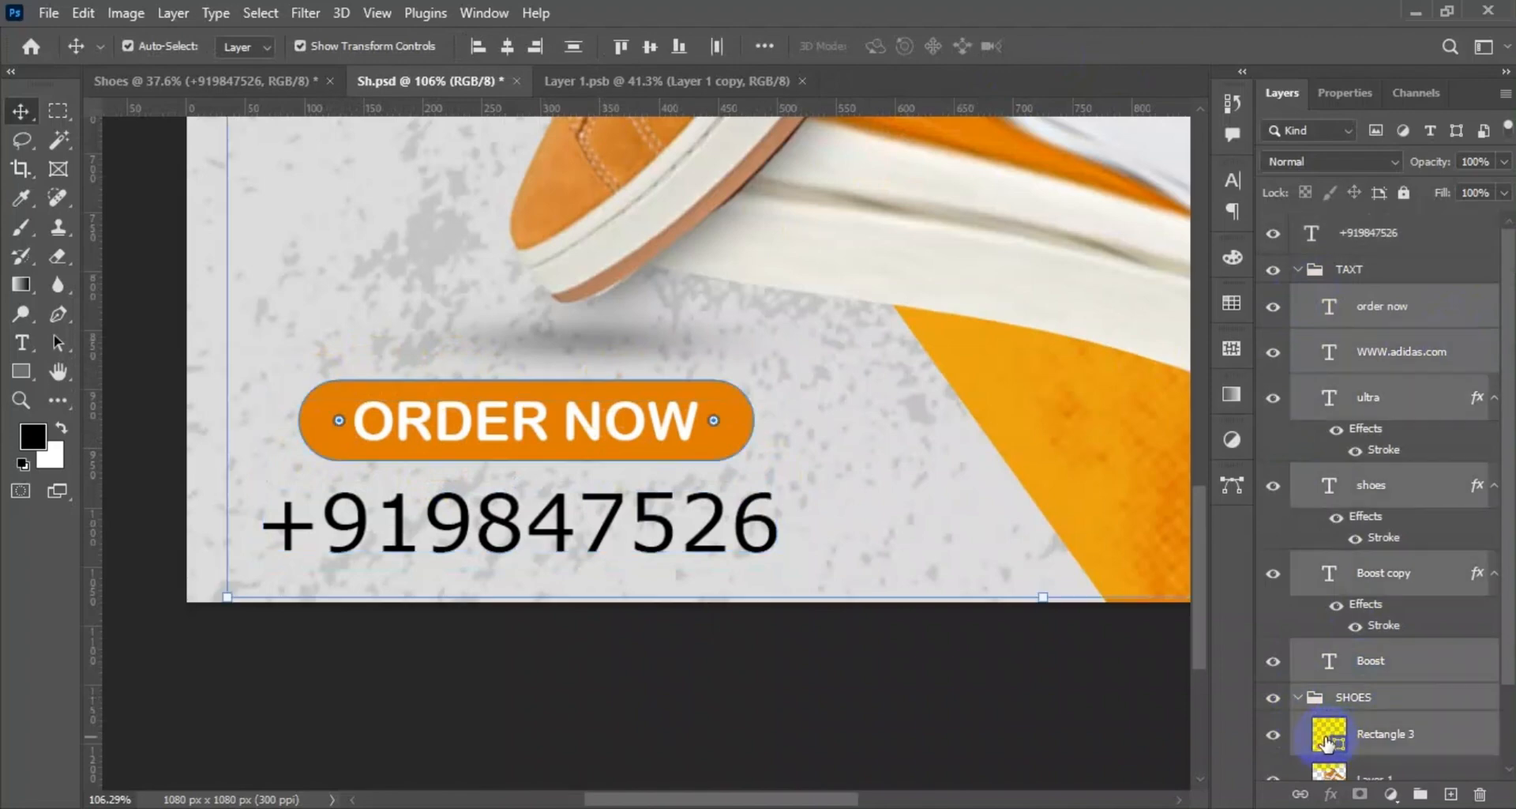
click(948, 702)
click(1325, 744)
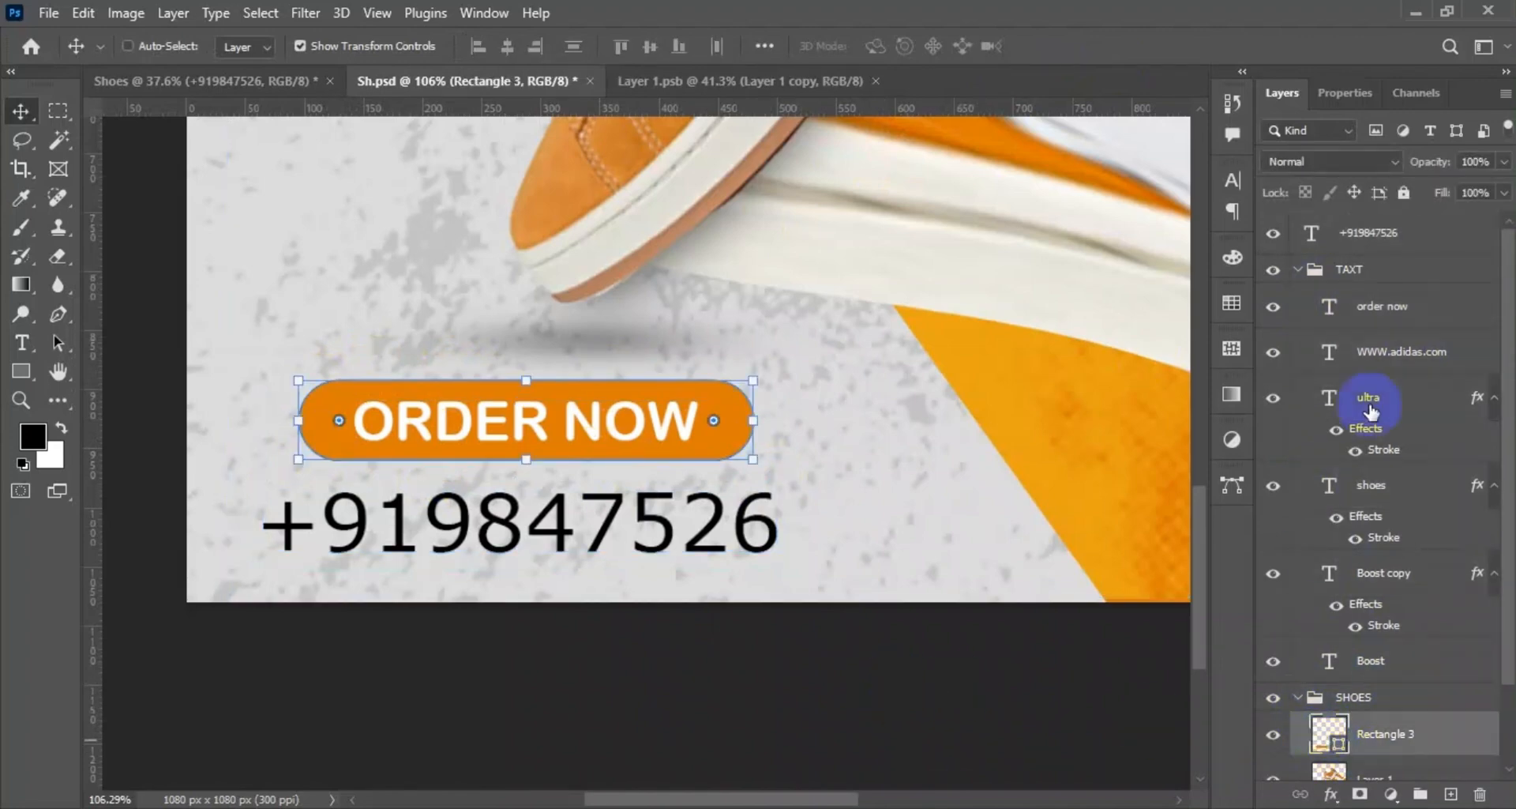
ctrl+click(1345, 244)
ctrl+click(1381, 330)
click(510, 48)
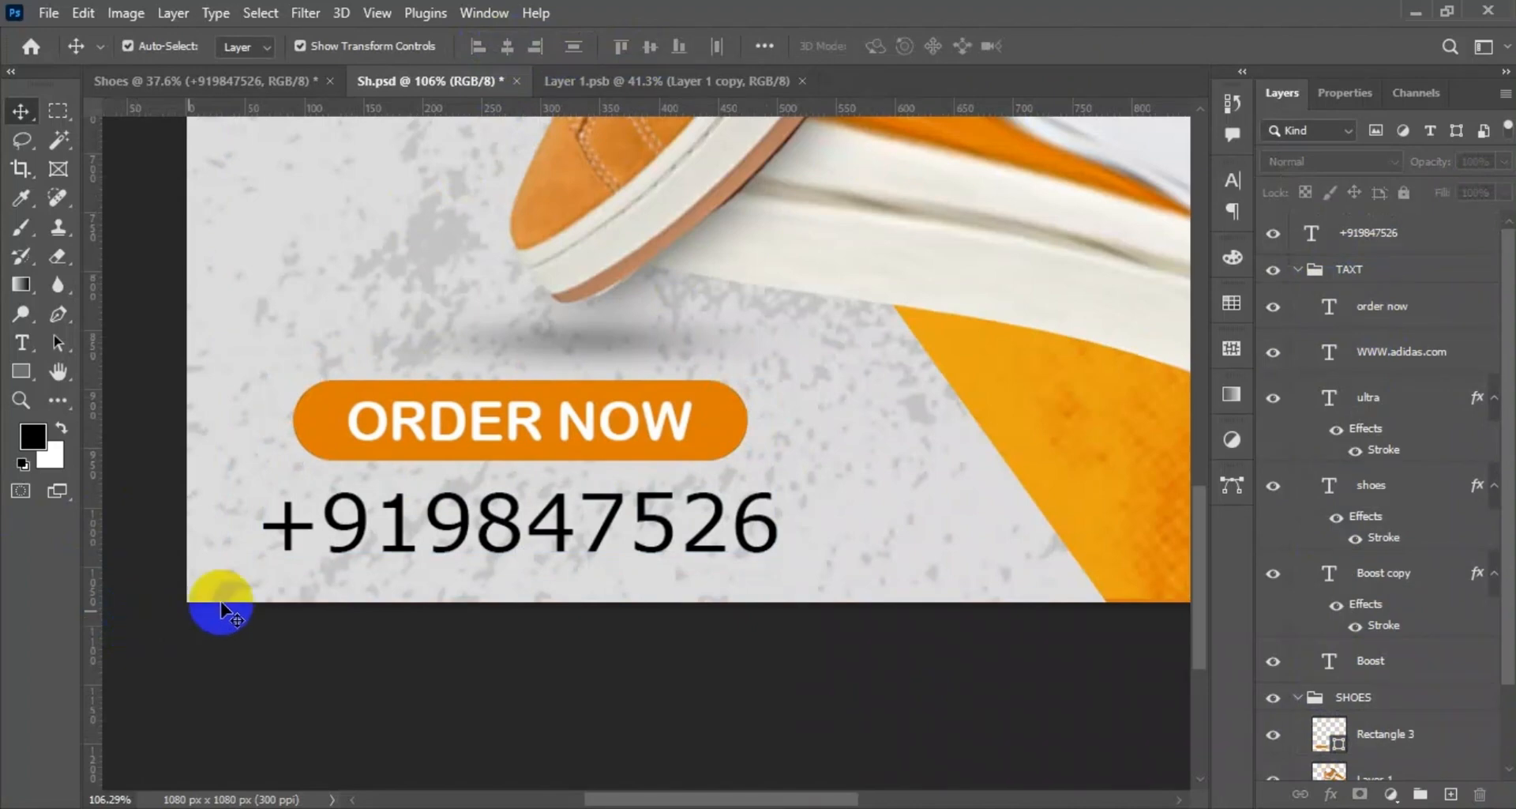
click(364, 432)
shift+click(317, 431)
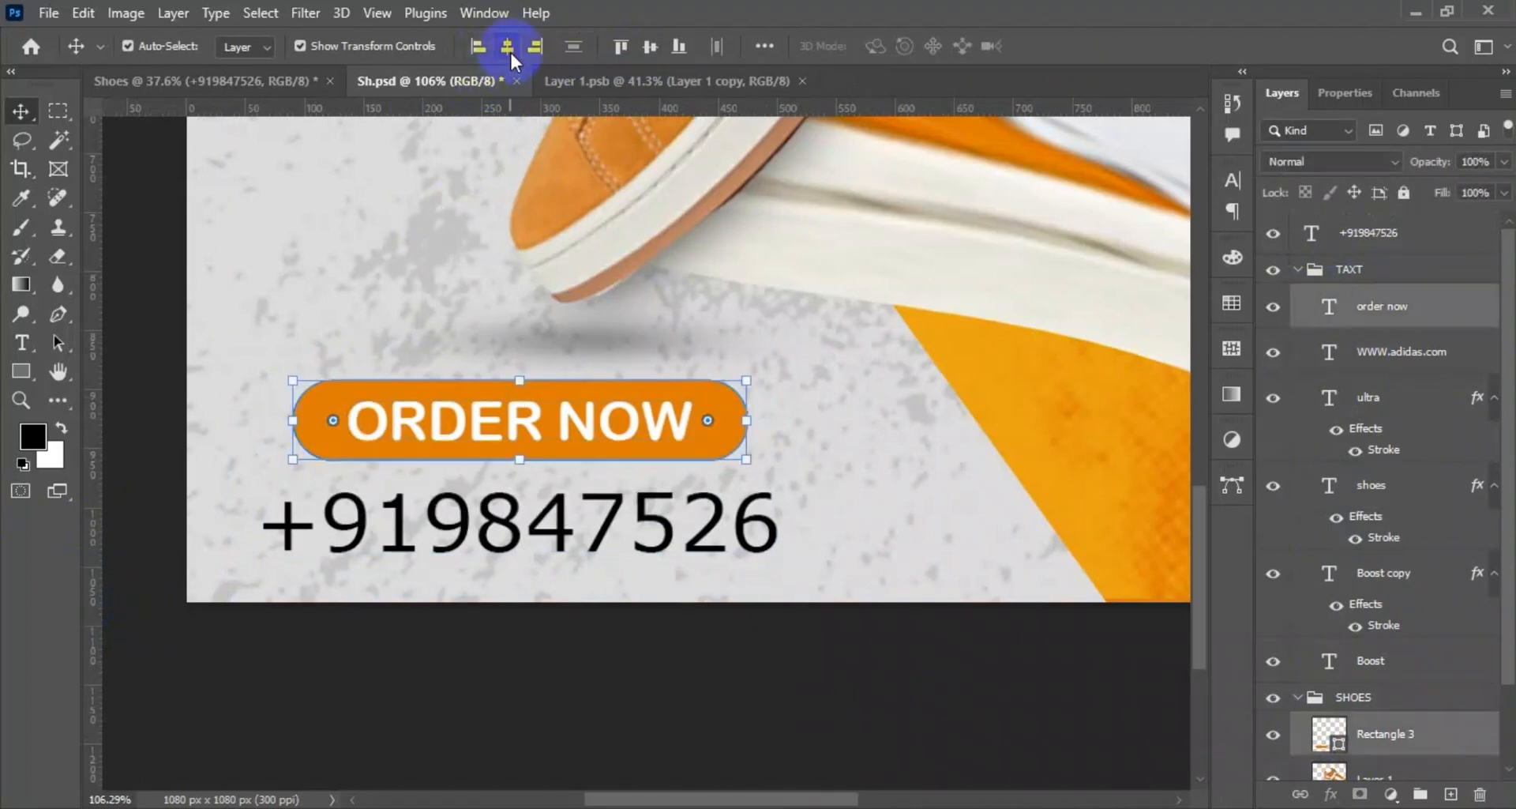
click(344, 628)
Move the phone number layer into the TAXT group and collapse the layer groups.
key(ctrl+minus)
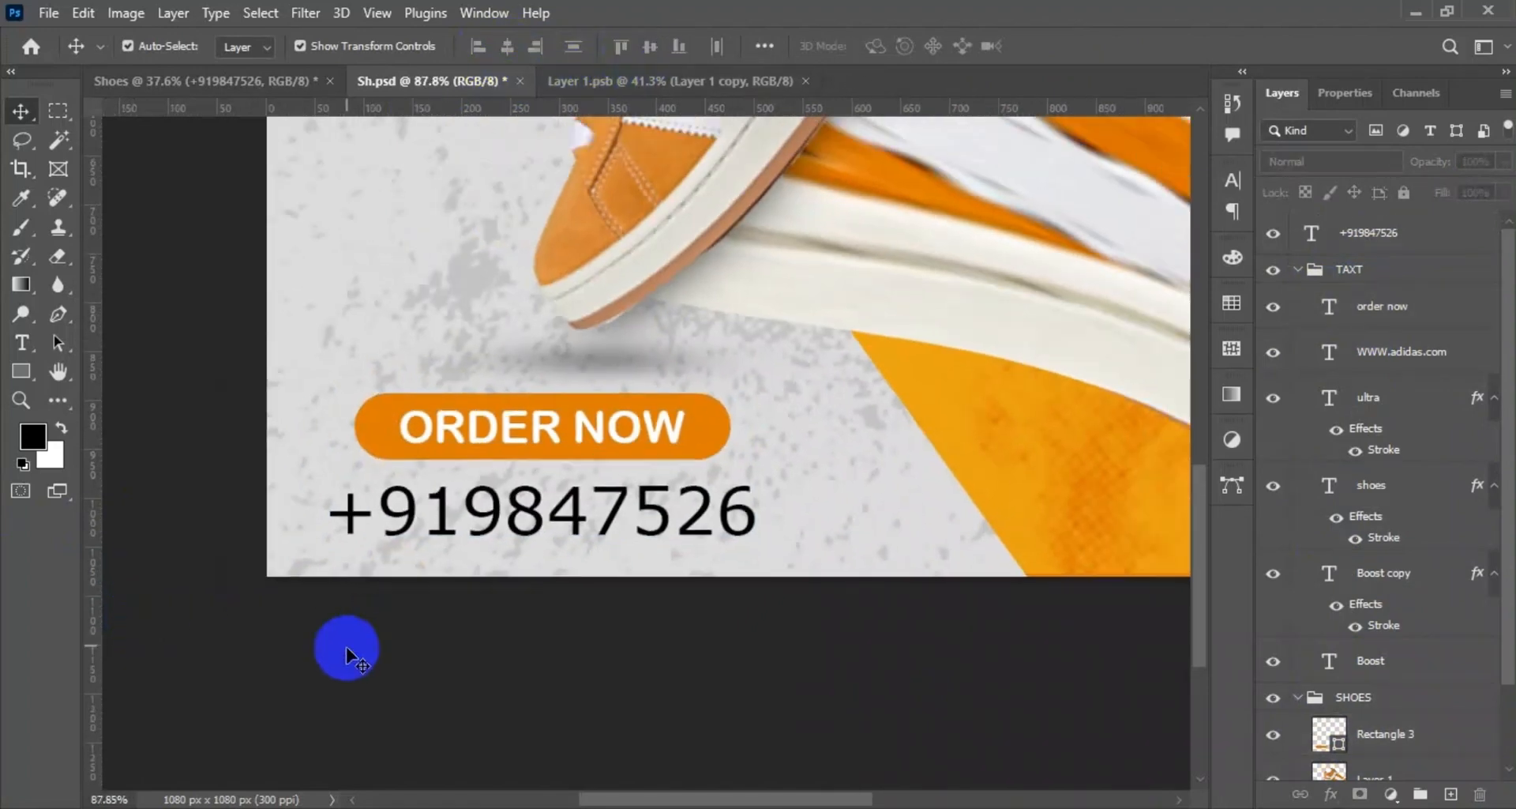
scroll(348, 655, down, 6)
click(1297, 270)
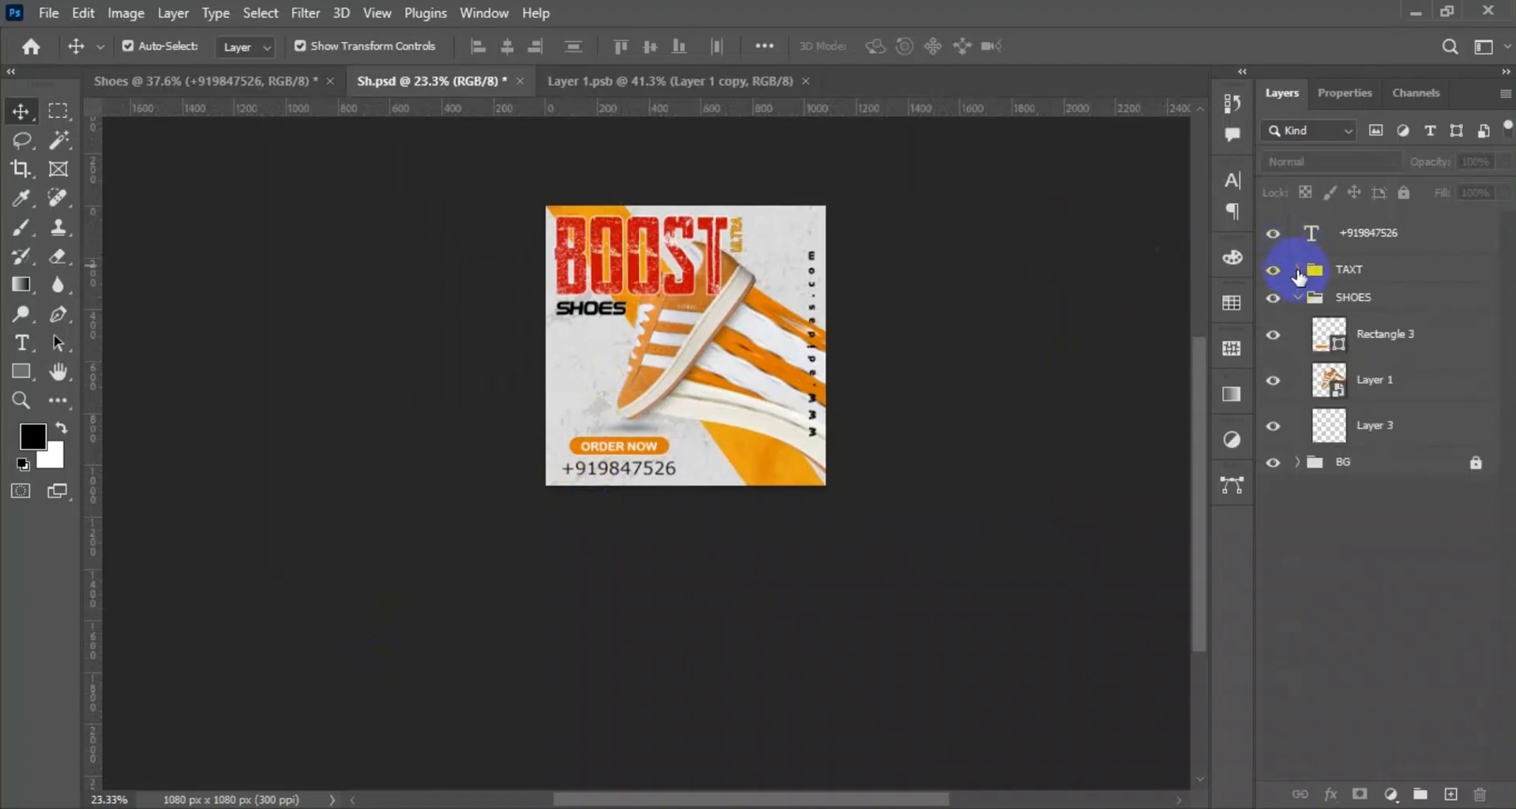
drag(1362, 234, 1303, 253)
click(1298, 251)
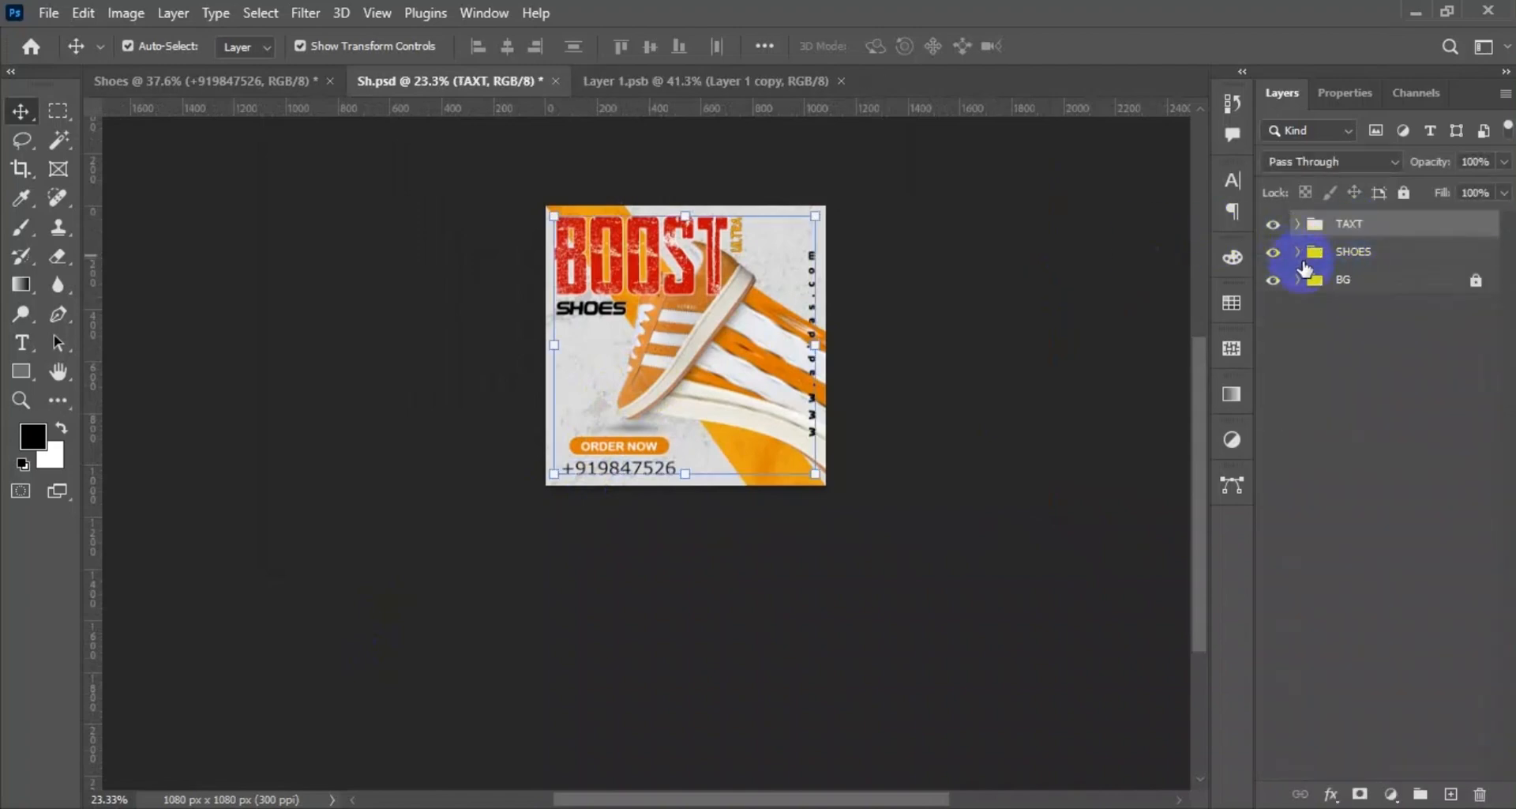
Stamp all visible layers into a new top layer and open it in the Camera Raw Filter.
key(ctrl+shift+alt+e)
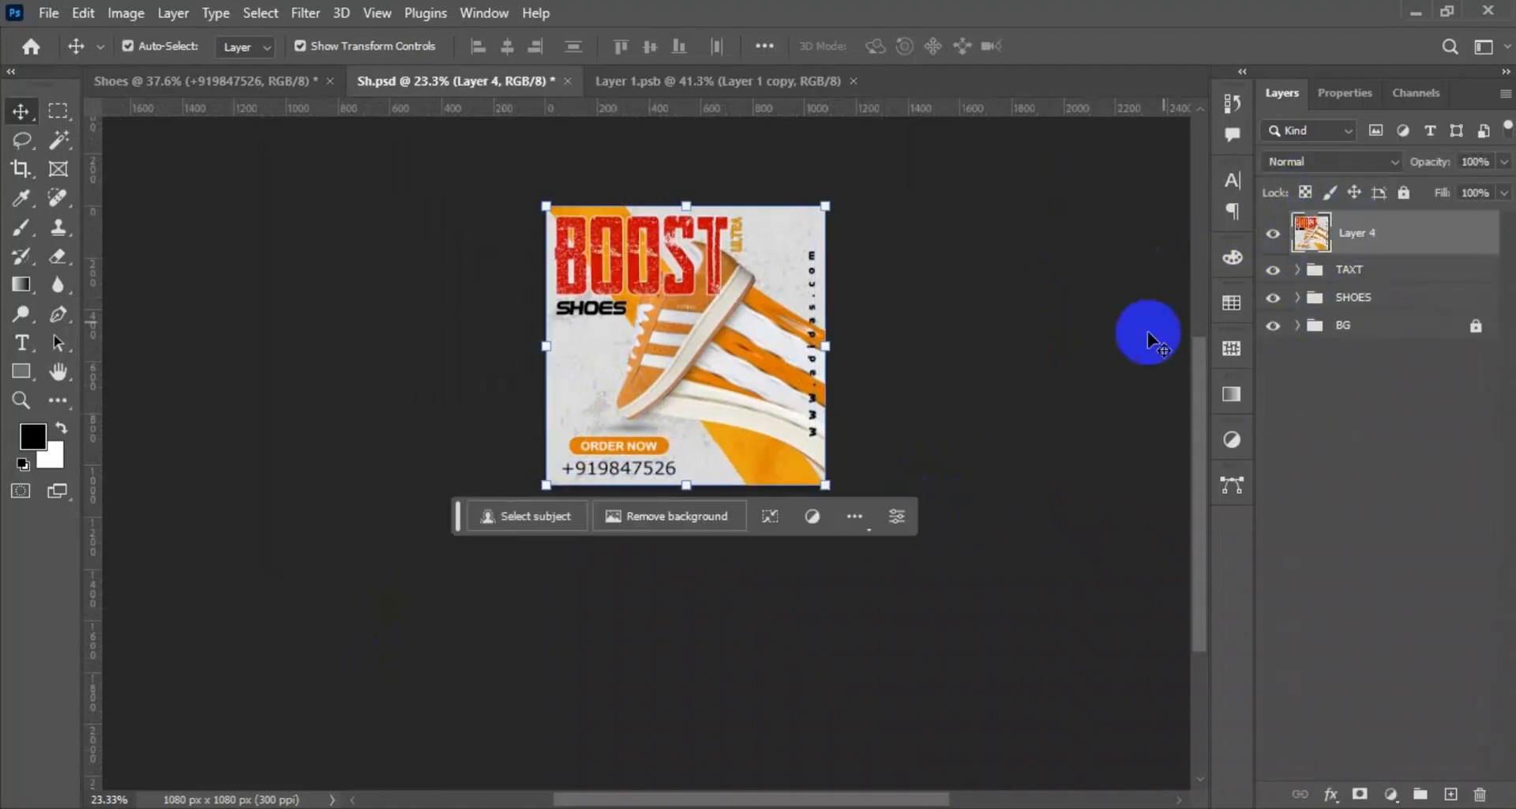
click(306, 13)
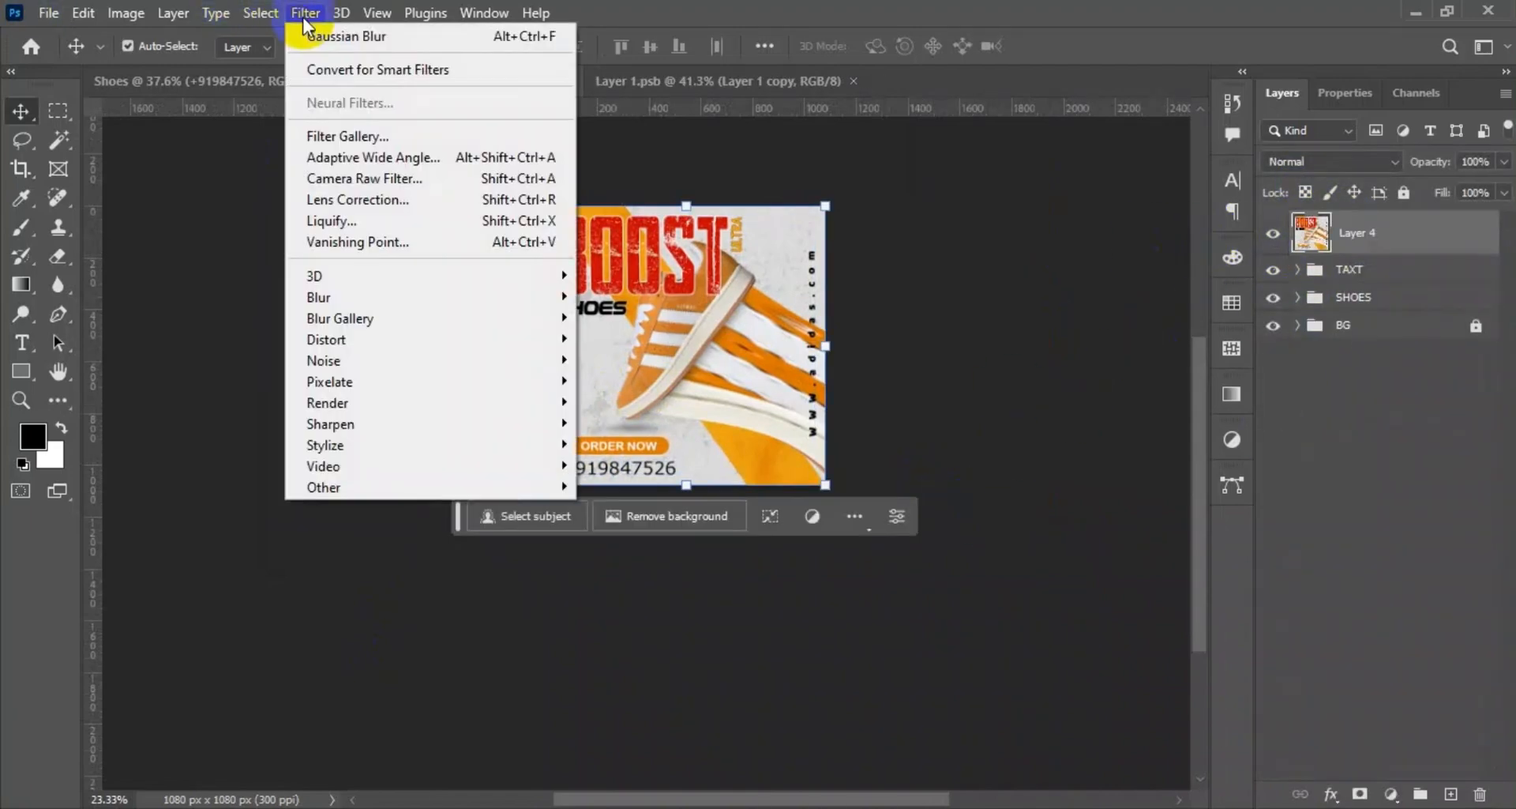
click(359, 178)
Adjust the basic tones: Exposure +0.20, Contrast +4, Highlights -23, Shadows +20, Whites +18 and Blacks -31.
click(1086, 352)
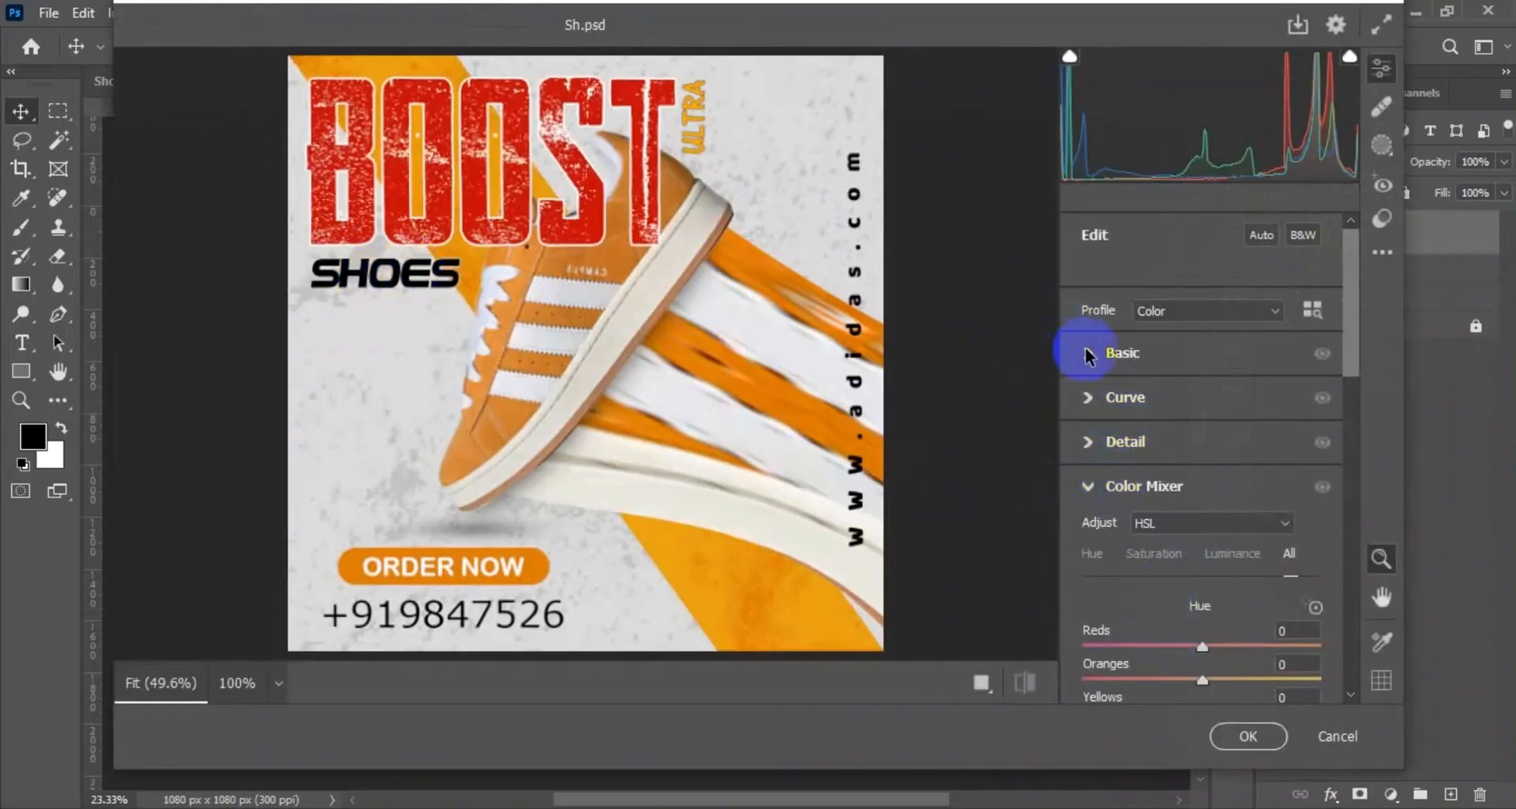
drag(1256, 399, 1166, 577)
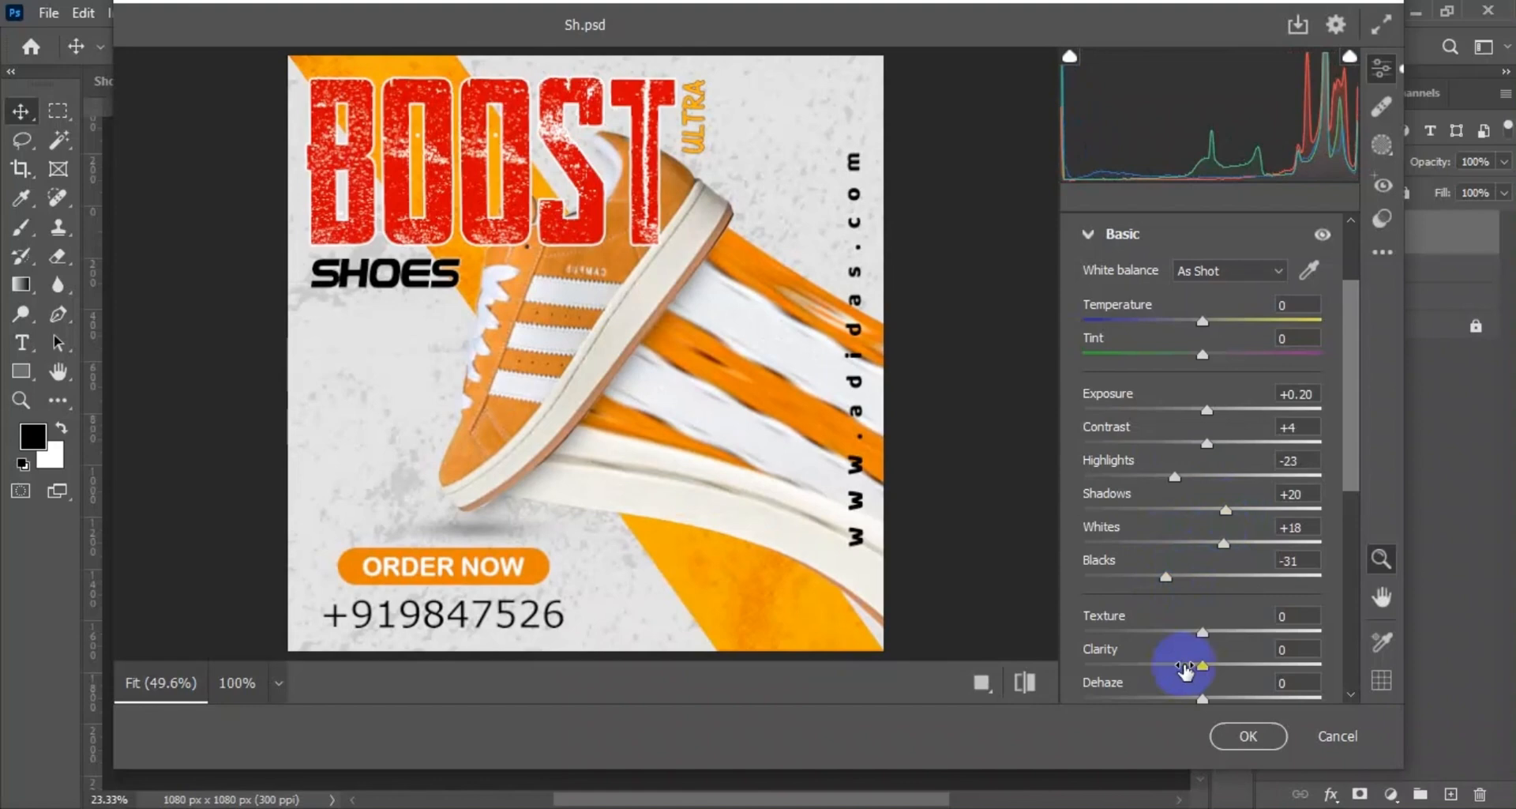
click(1107, 237)
Shift the Color Mixer hues to Reds -11, Oranges -26, Yellows -27 and Magentas -31.
click(1101, 453)
mouse_move(1202, 393)
mouse_down()
mouse_move(1180, 396)
mouse_move(1225, 395)
mouse_move(1190, 394)
mouse_up()
drag(1202, 427, 1169, 460)
drag(1202, 627, 1166, 627)
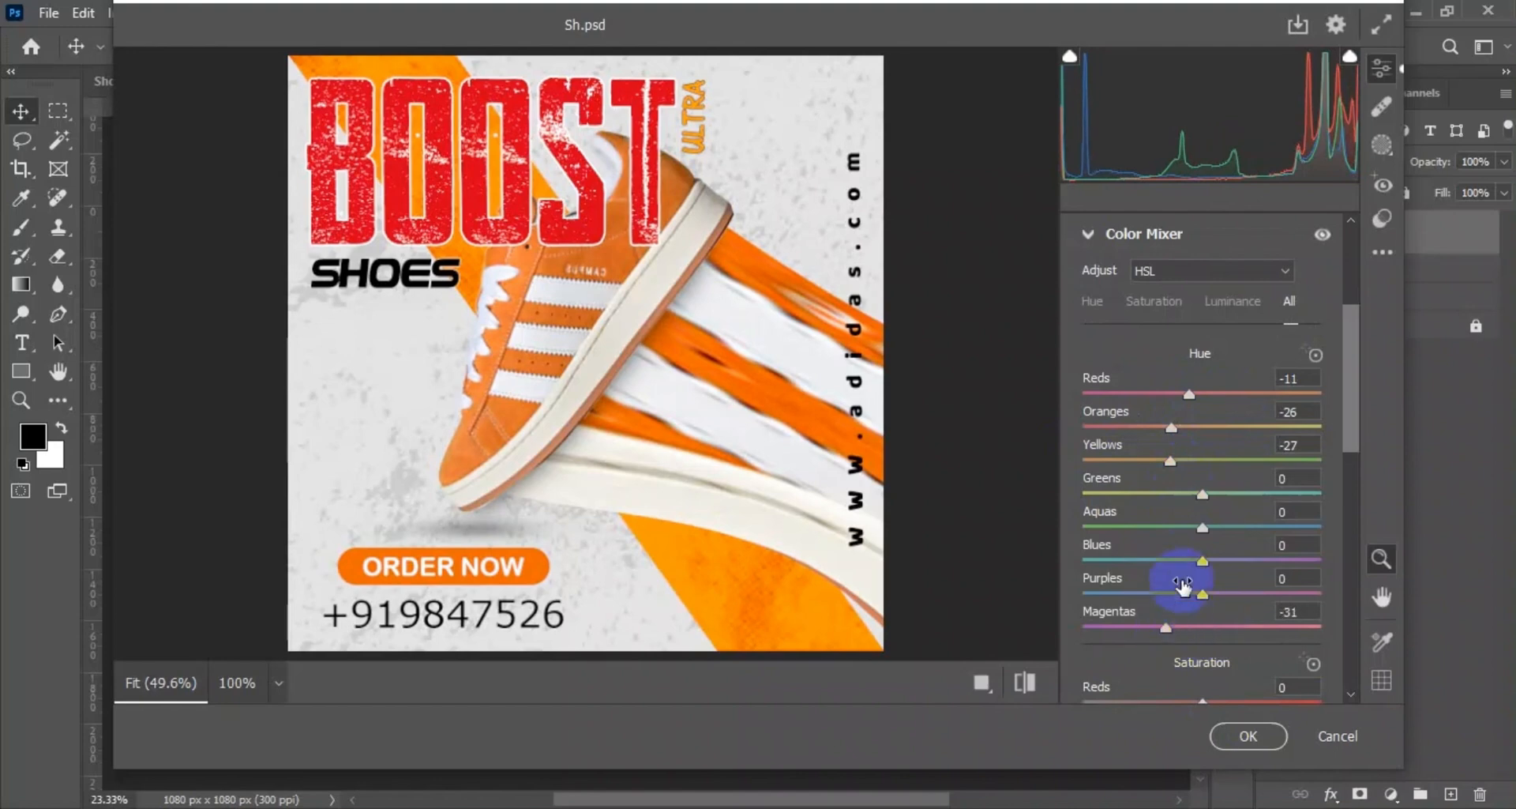
Set the color saturation to Reds +20, Oranges +18 and Yellows +14, and the luminance to Reds -14 and Oranges -10.
scroll(1182, 584, down, 2)
drag(1202, 569, 1224, 602)
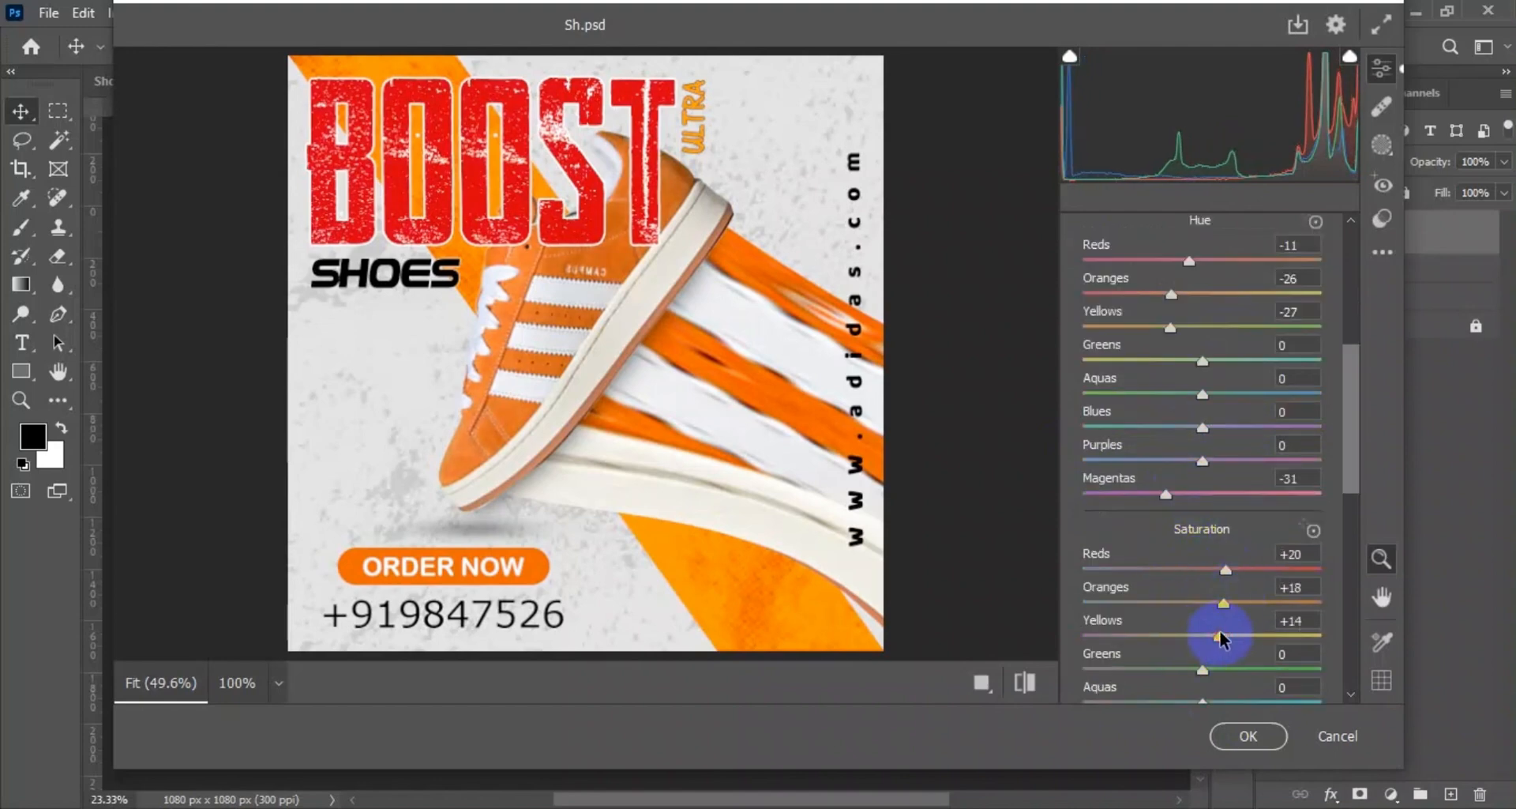
scroll(1221, 635, down, 3)
drag(1202, 482, 1191, 512)
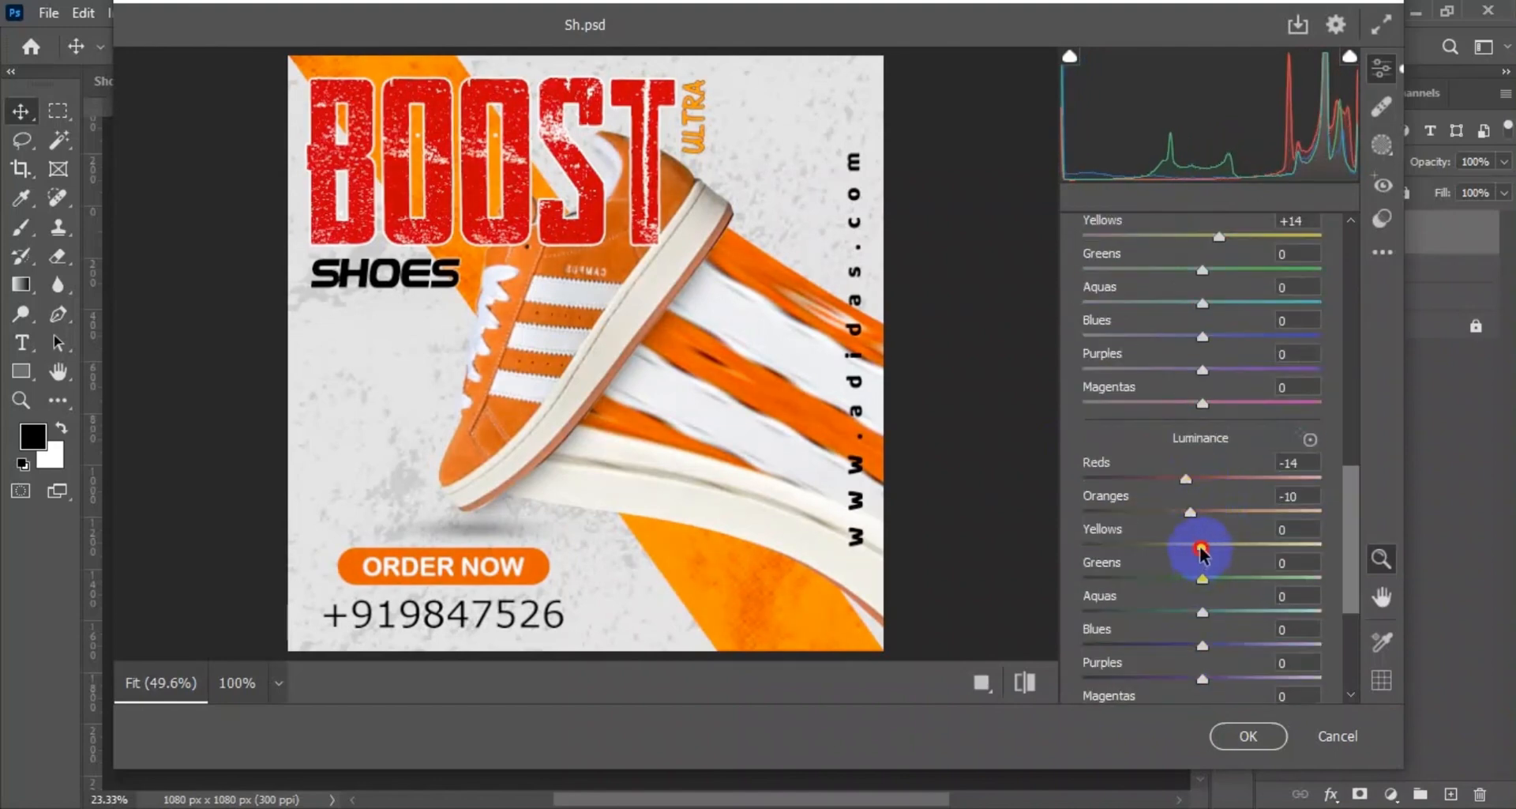
Set Sharpening to 66, Noise Reduction to 50 and Color Noise Reduction to 54, and apply the Camera Raw adjustments.
scroll(1117, 277, up, 12)
click(1090, 366)
click(1110, 417)
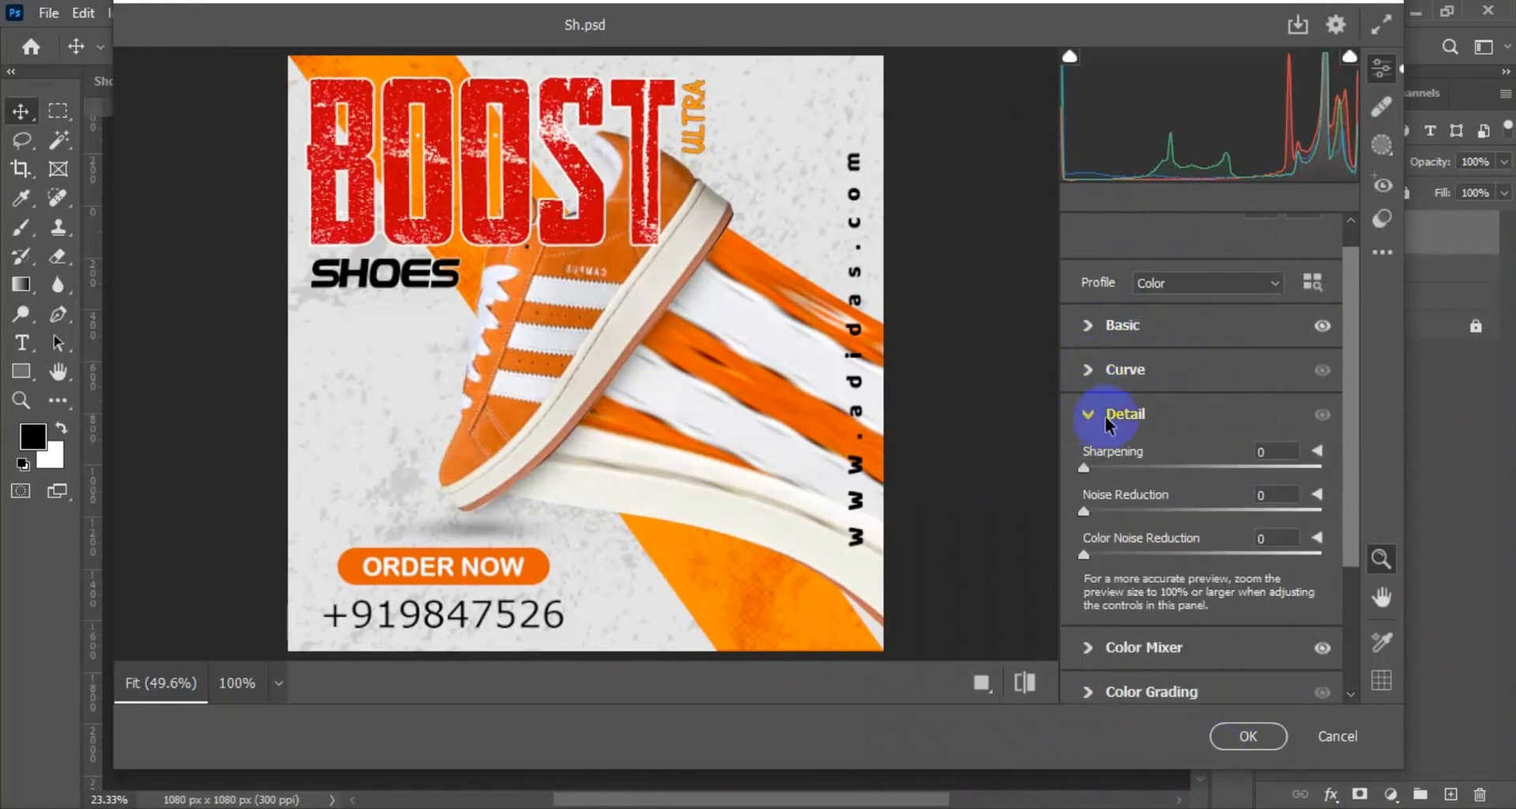
click(1187, 467)
click(1204, 511)
click(1211, 554)
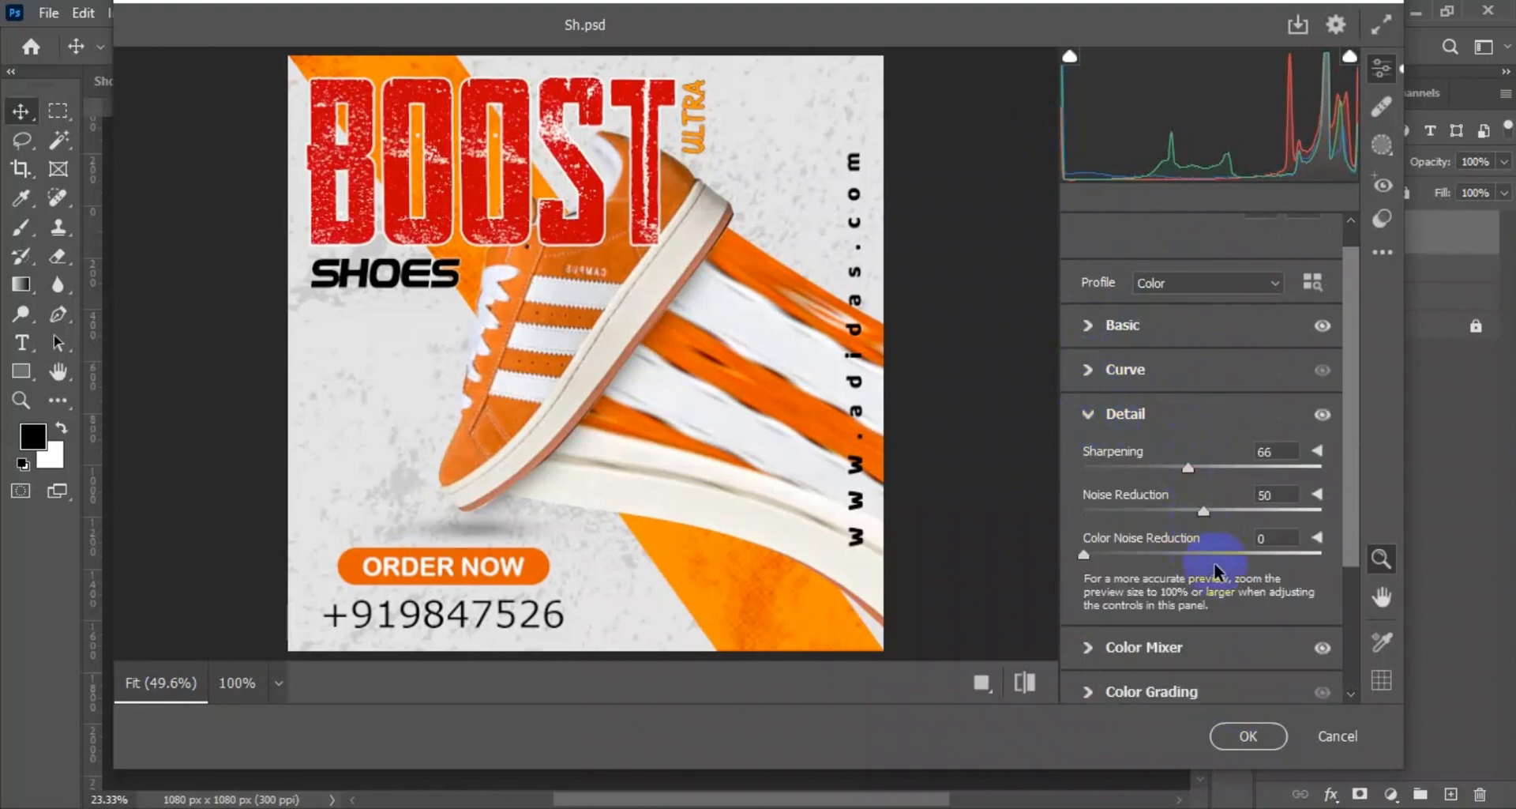
click(1240, 736)
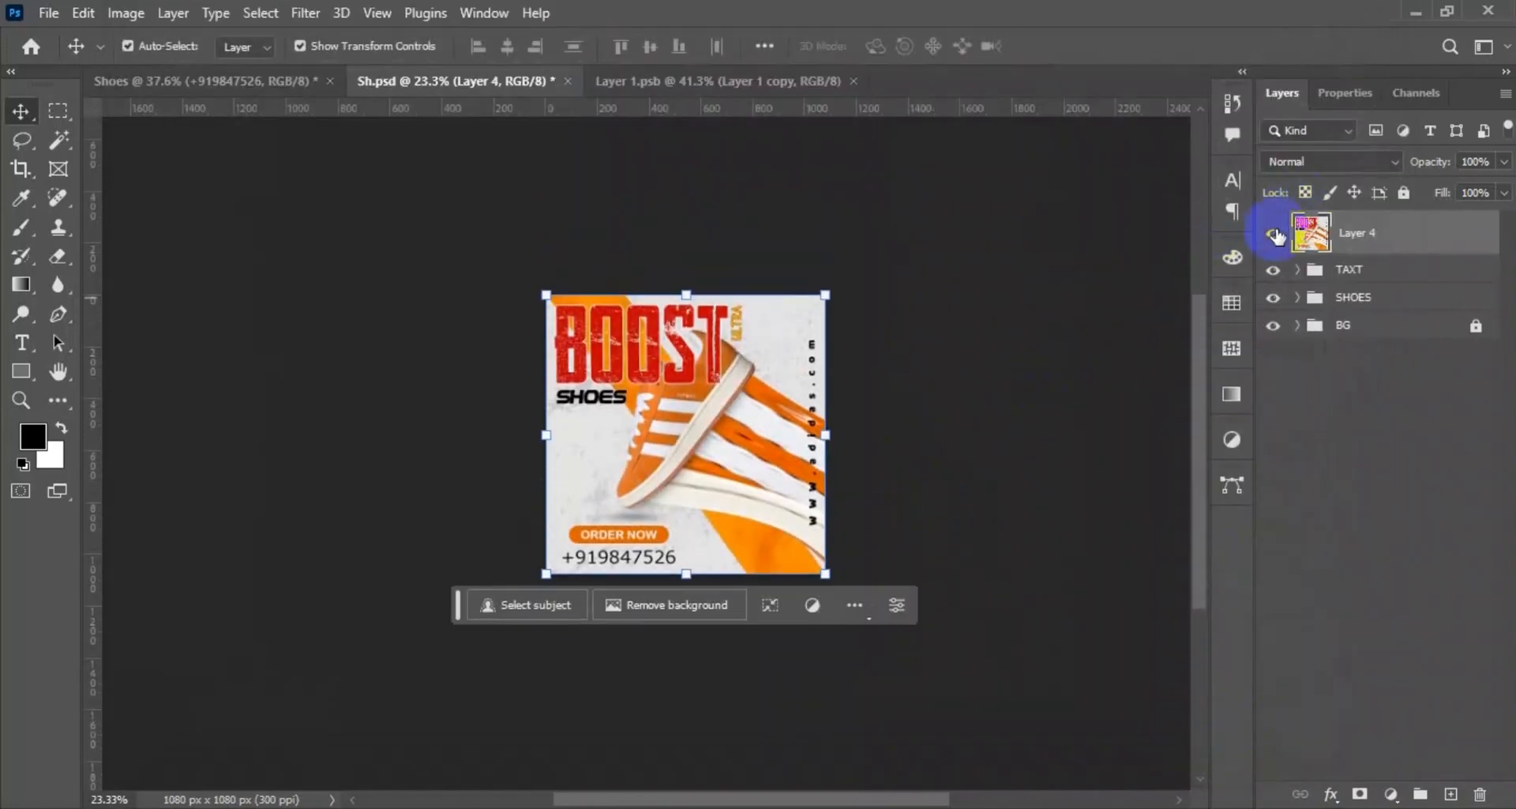
scroll(845, 473, up, 3)
scroll(897, 443, down, 1)
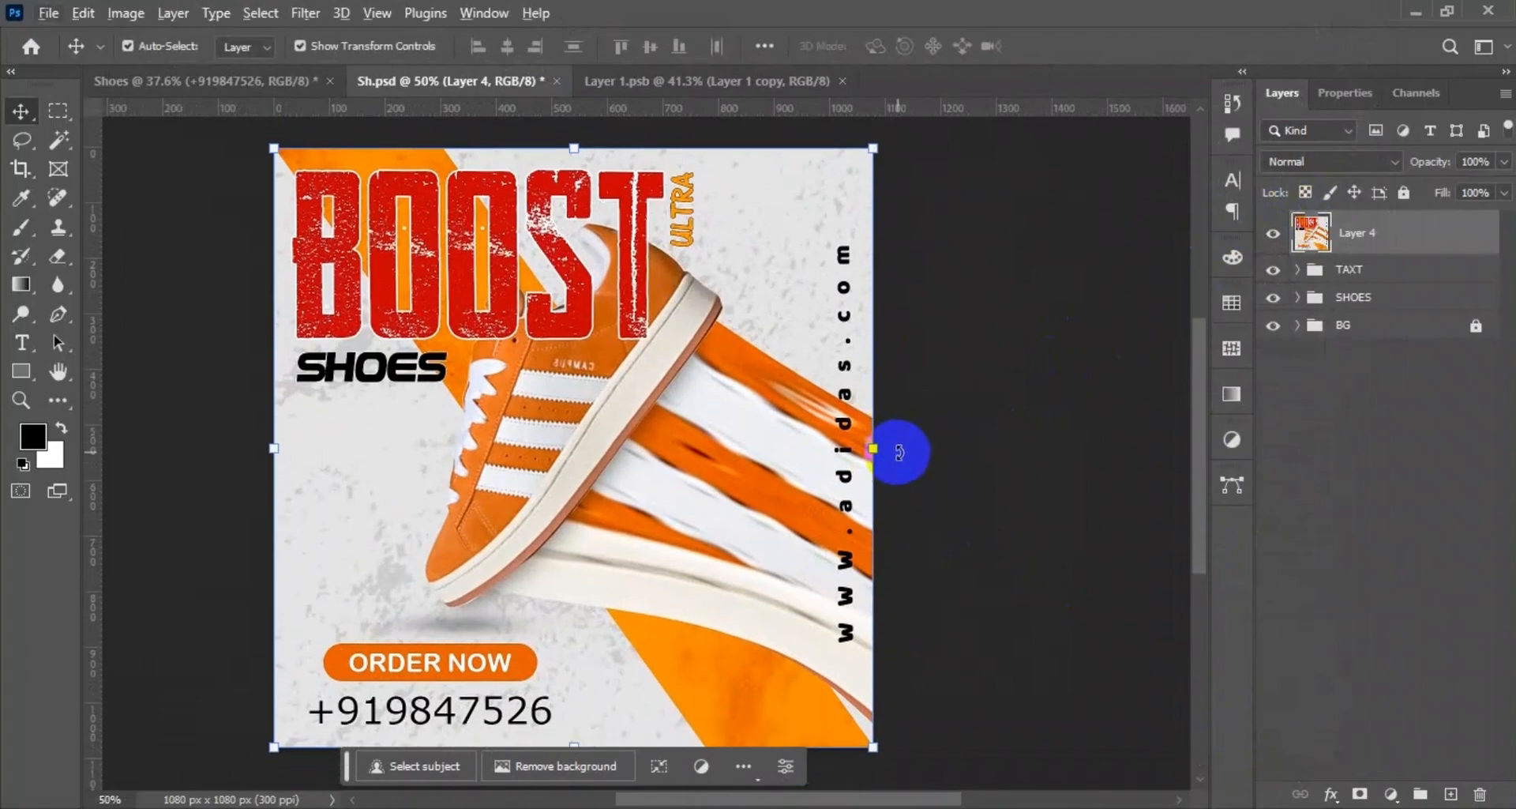